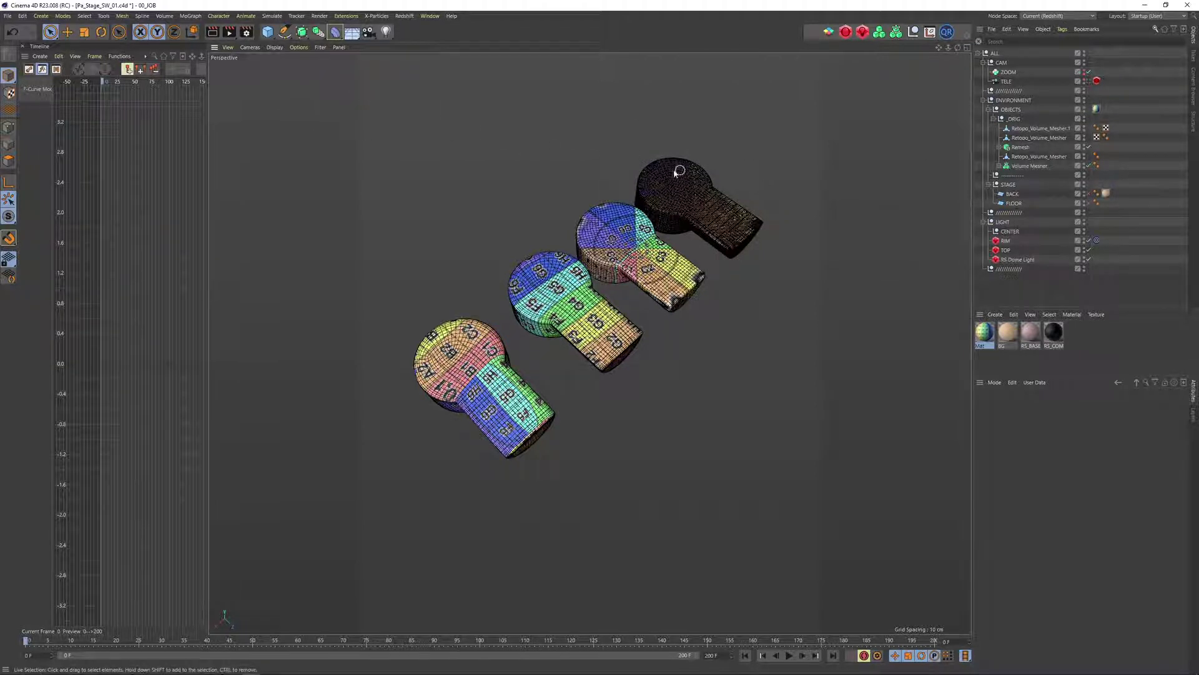
Hide the _ORIG object group and collapse its hierarchy.
{"action": "left_click_drag", "start_coordinate": [669, 208], "coordinate": [653, 220], "text": "alt"}
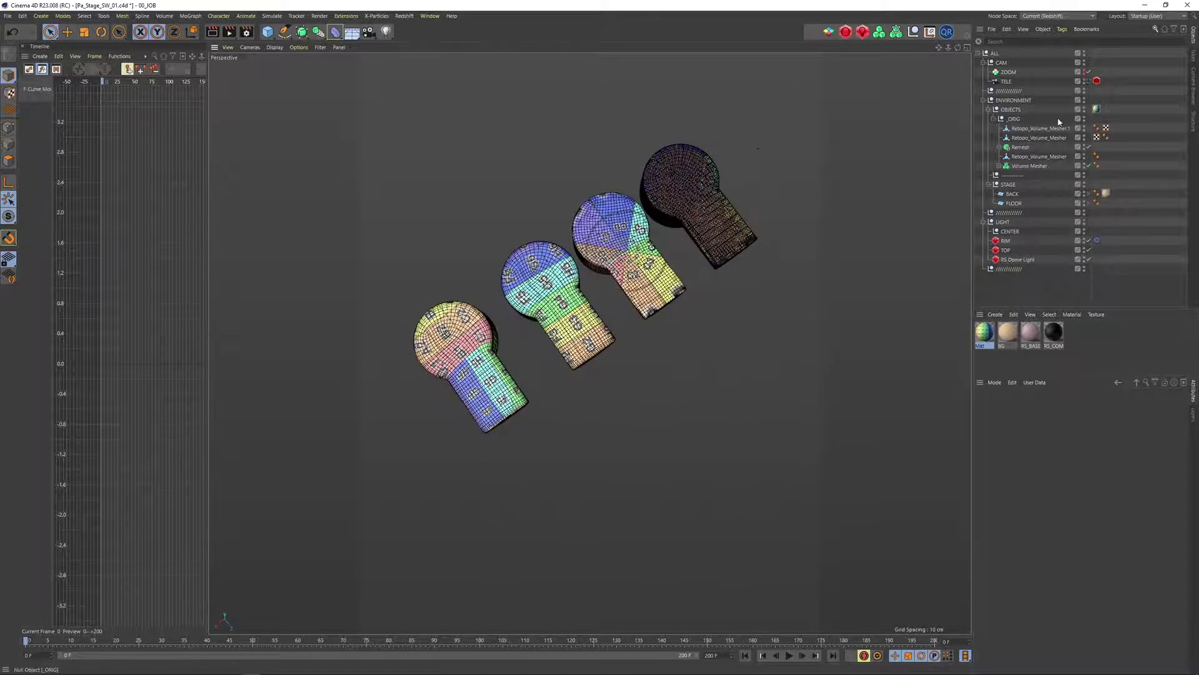
{"action": "left_click", "coordinate": [1085, 120]}
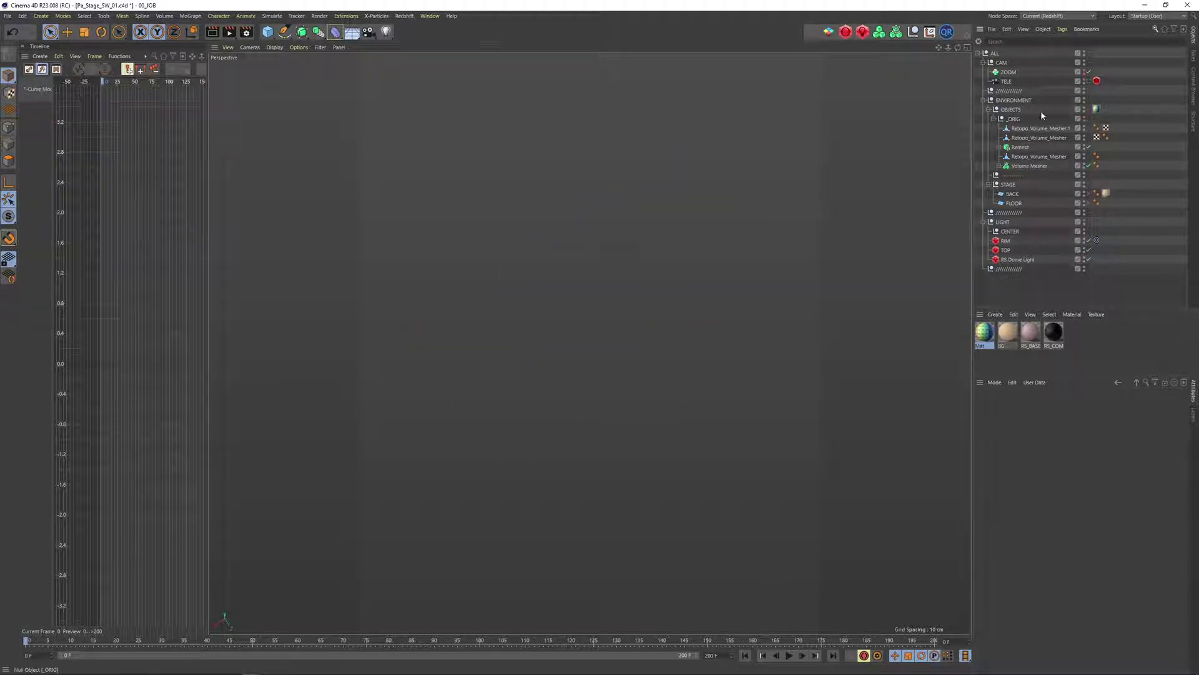
{"action": "left_click", "coordinate": [993, 121]}
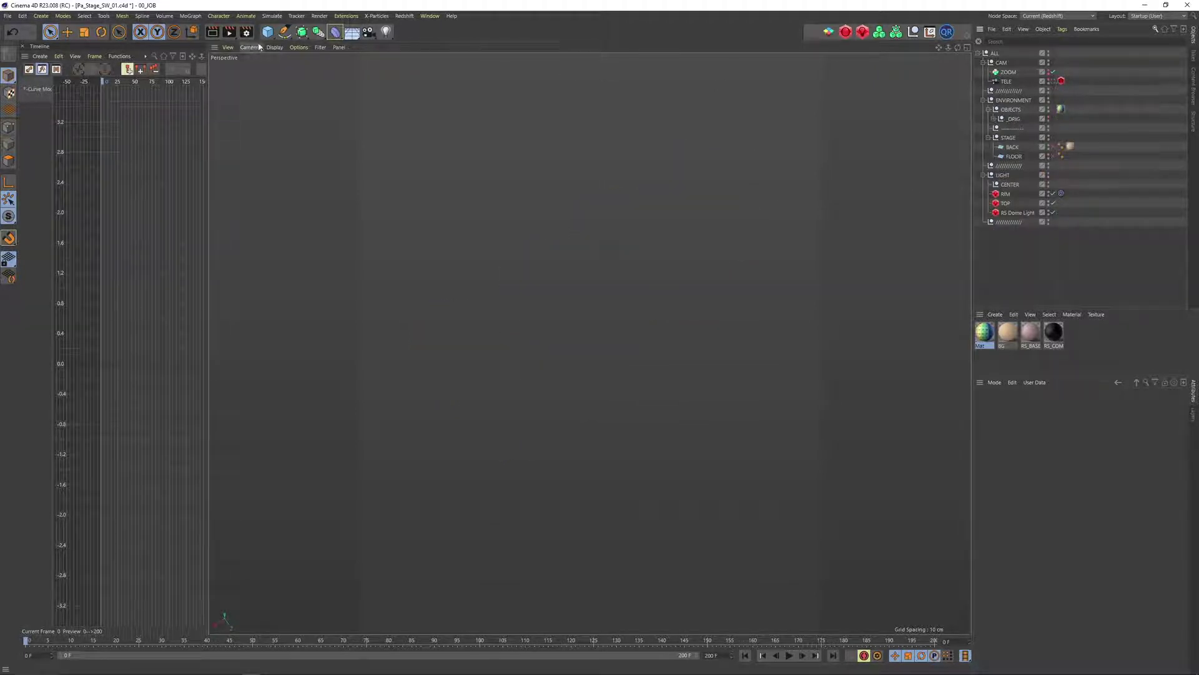
Create a flat cylinder with a 25 cm radius and 12 cm height, and duplicate it.
{"action": "left_click_drag", "start_coordinate": [269, 32], "coordinate": [403, 45]}
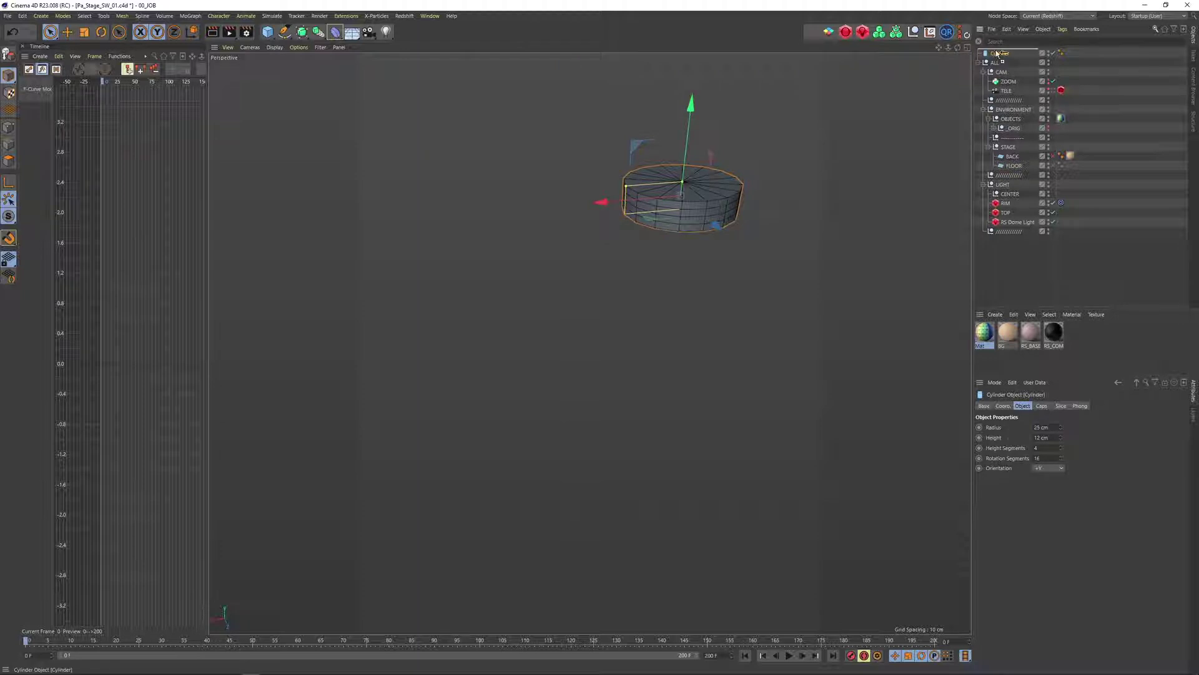
{"action": "left_click_drag", "start_coordinate": [997, 52], "coordinate": [996, 52], "text": "ctrl"}
Shift the duplicate cylinder along X beside the disc, turn it on its side and scale it to serve as the neck.
{"action": "left_click_drag", "start_coordinate": [604, 203], "coordinate": [514, 284]}
{"action": "key", "text": "r"}
{"action": "key", "text": "t"}
{"action": "left_click_drag", "start_coordinate": [596, 245], "coordinate": [565, 203]}
{"action": "key", "text": "space"}
{"action": "left_click_drag", "start_coordinate": [530, 342], "coordinate": [531, 326]}
{"action": "left_click_drag", "start_coordinate": [548, 279], "coordinate": [615, 262], "text": "alt"}
Scale the flat disc cylinder and raise it slightly so that it overlaps the end of the sideways cylinder.
{"action": "left_click", "coordinate": [624, 268]}
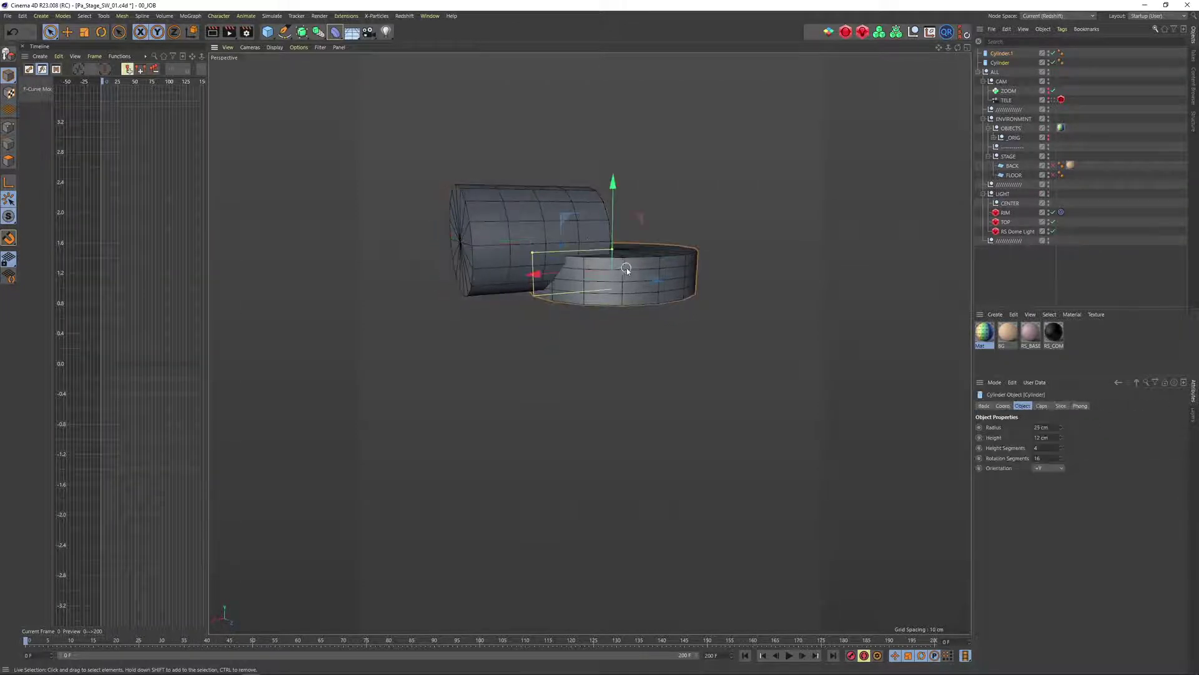
{"action": "key", "text": "t"}
{"action": "left_click_drag", "start_coordinate": [646, 362], "coordinate": [694, 325]}
{"action": "key", "text": "space"}
{"action": "left_click_drag", "start_coordinate": [596, 262], "coordinate": [660, 234], "text": "alt"}
{"action": "left_click_drag", "start_coordinate": [663, 176], "coordinate": [664, 166]}
{"action": "left_click", "coordinate": [613, 135]}
{"action": "left_click_drag", "start_coordinate": [613, 136], "coordinate": [880, 126], "text": "alt"}
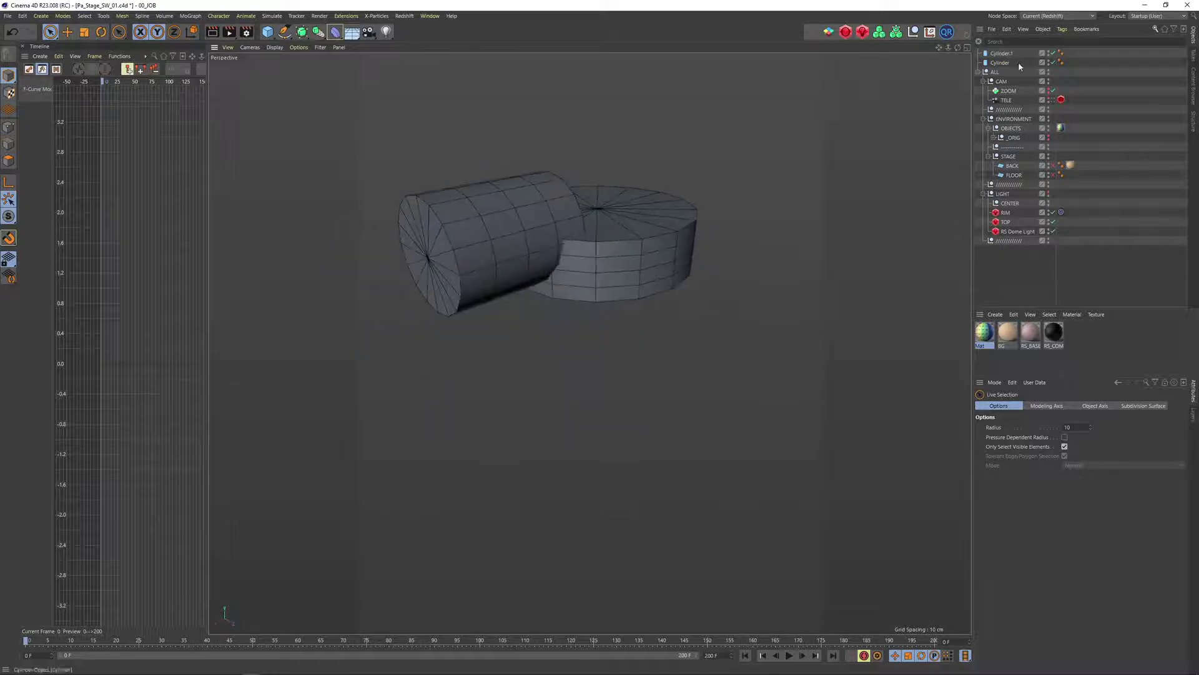
Add a Volume Builder and a Volume Mesher to the scene.
{"action": "left_click_drag", "start_coordinate": [1006, 57], "coordinate": [1000, 63]}
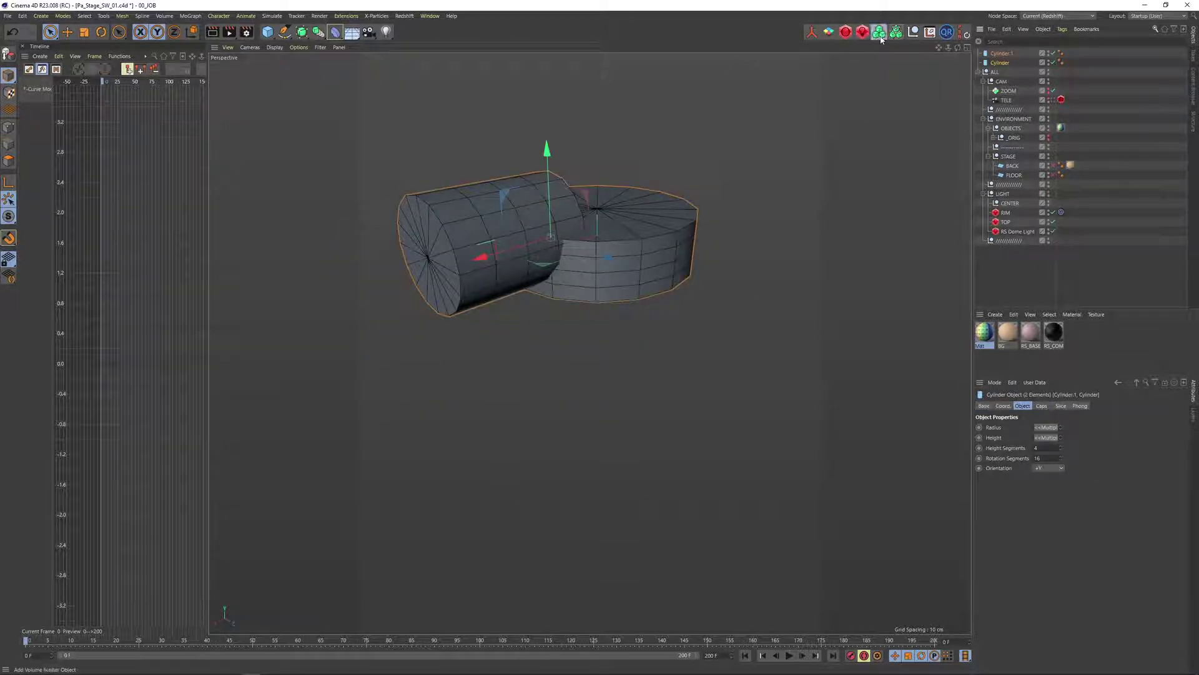
{"action": "left_click", "coordinate": [880, 35]}
{"action": "left_click", "coordinate": [897, 37]}
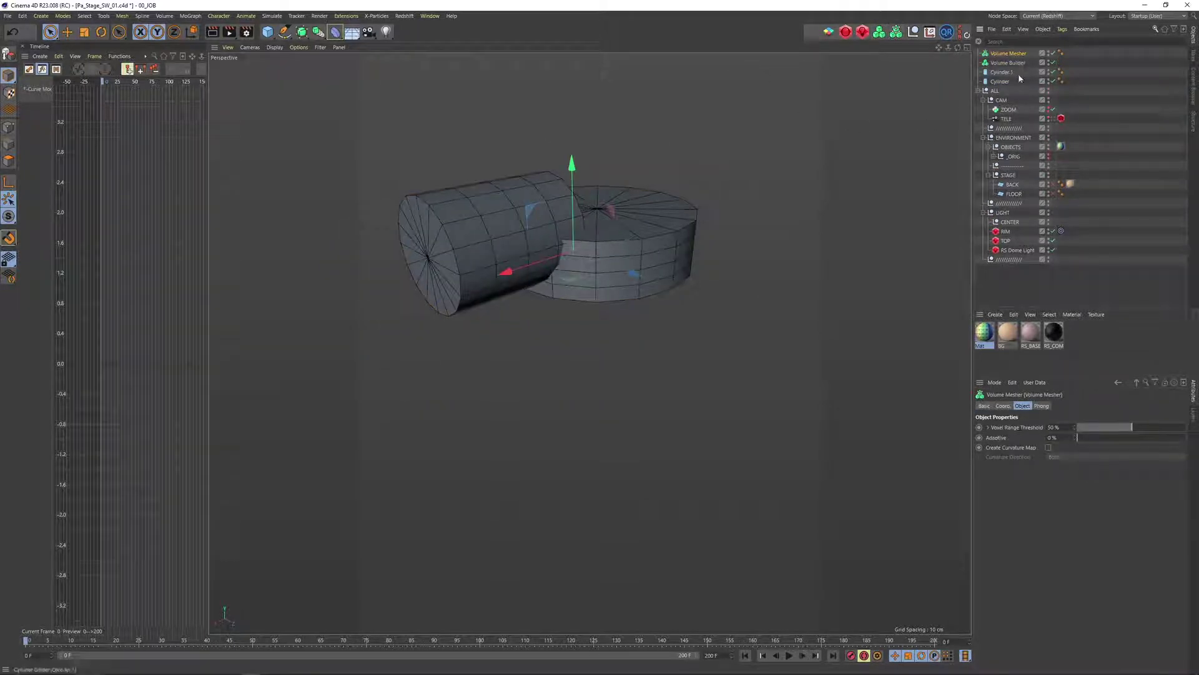
Set the rotation segments of both cylinders to 125.
{"action": "left_click_drag", "start_coordinate": [1018, 73], "coordinate": [1002, 79]}
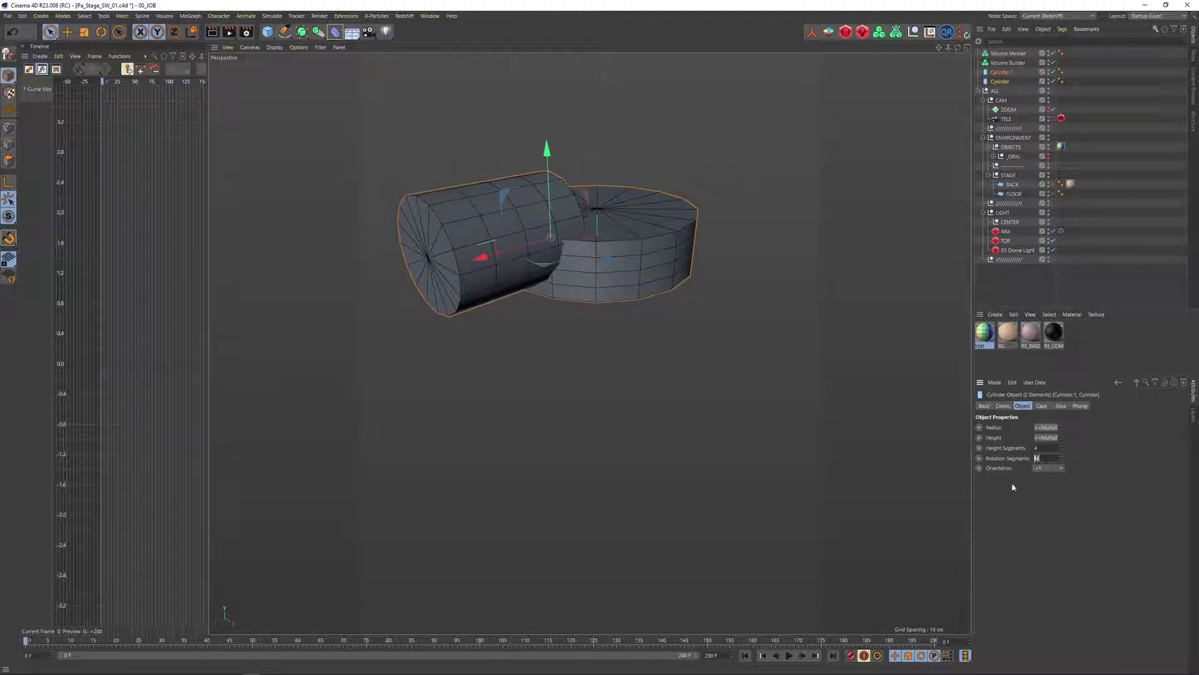
{"action": "type", "text": "125"}
{"action": "key", "text": "Return"}
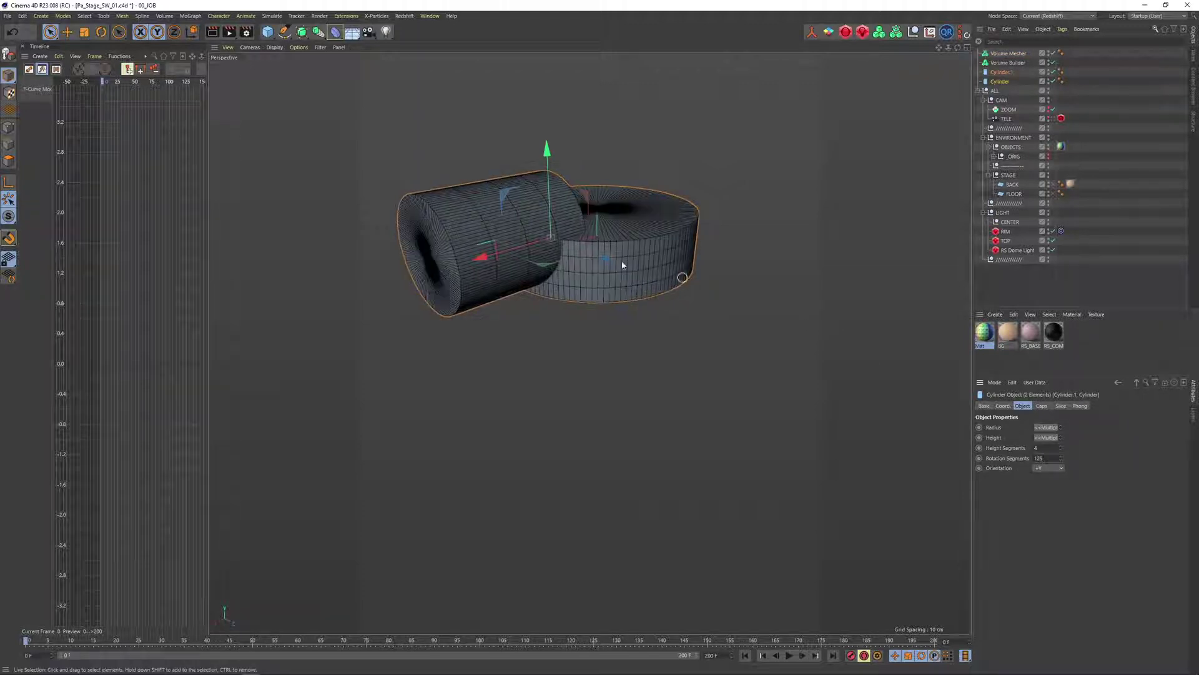
Nest the cylinders in the Volume Builder under the Volume Mesher, with the voxel size set to 0.4 cm.
{"action": "left_click_drag", "start_coordinate": [1008, 70], "coordinate": [1012, 63]}
{"action": "left_click", "coordinate": [1012, 64]}
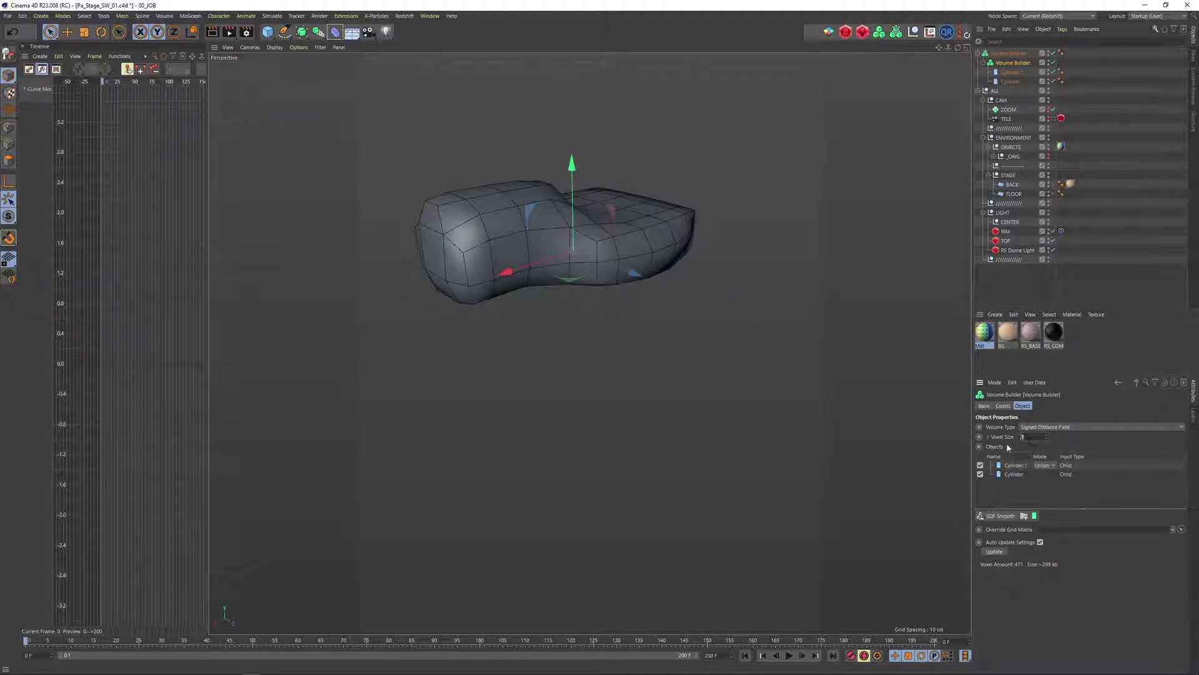
{"action": "key", "text": "Return"}
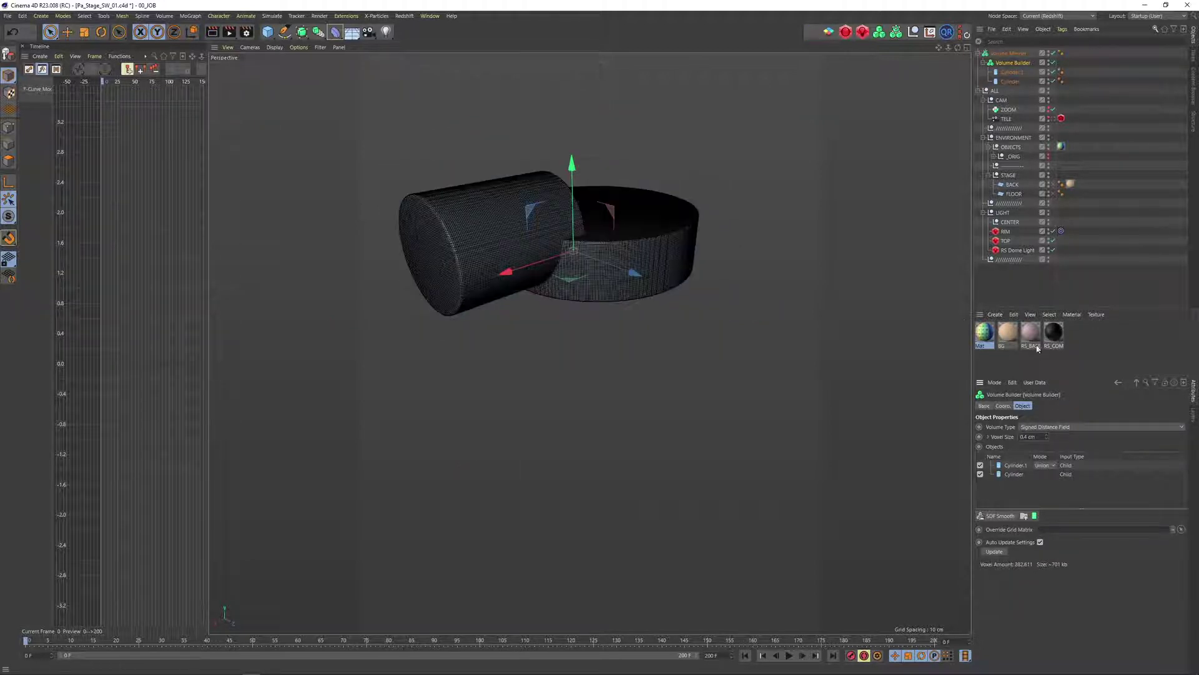
Add a cube, scale it to cover both cylinders and position it vertically over their upper part as a cutter.
{"action": "left_click", "coordinate": [700, 325]}
{"action": "left_click_drag", "start_coordinate": [269, 36], "coordinate": [353, 47]}
{"action": "key", "text": "t"}
{"action": "left_click_drag", "start_coordinate": [669, 333], "coordinate": [596, 396]}
{"action": "key", "text": "space"}
{"action": "left_click_drag", "start_coordinate": [575, 216], "coordinate": [576, 167]}
{"action": "scroll", "coordinate": [576, 167], "scroll_direction": "down", "scroll_amount": 10}
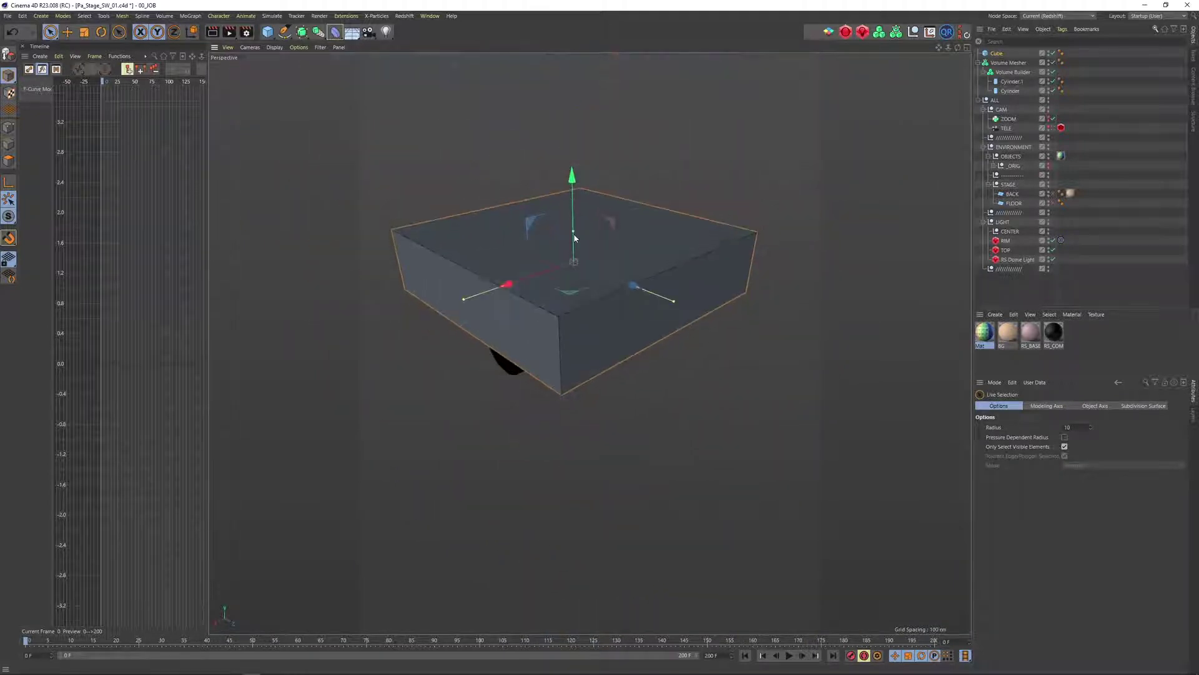
{"action": "left_click_drag", "start_coordinate": [575, 237], "coordinate": [544, 255], "text": "alt"}
{"action": "scroll", "coordinate": [634, 354], "scroll_direction": "up", "scroll_amount": 5}
{"action": "mouse_move", "coordinate": [609, 360]}
{"action": "left_mouse_down"}
{"action": "mouse_move", "coordinate": [609, 325]}
{"action": "mouse_move", "coordinate": [609, 342]}
{"action": "left_mouse_up"}
Place the cube in the Volume Builder and set its mode to Subtract to cut the top flat.
{"action": "left_click_drag", "start_coordinate": [1012, 76], "coordinate": [1012, 73]}
{"action": "left_click", "coordinate": [1012, 62]}
{"action": "left_click", "coordinate": [1045, 474]}
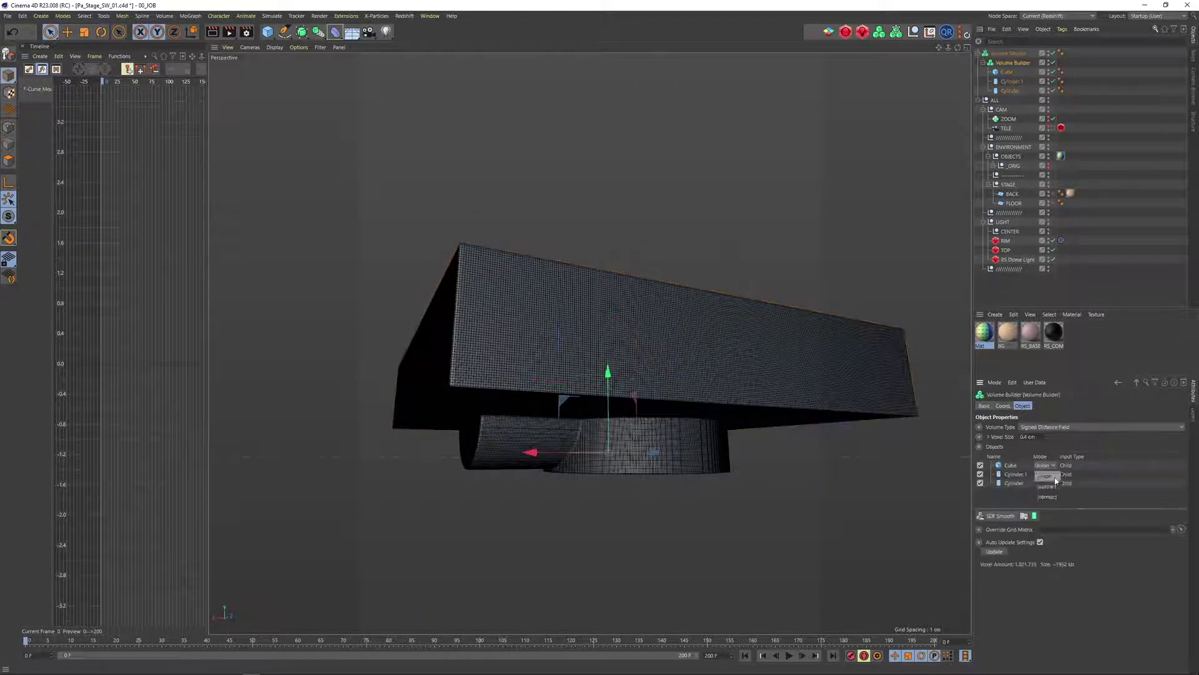
{"action": "left_click", "coordinate": [1048, 487]}
{"action": "left_click_drag", "start_coordinate": [691, 402], "coordinate": [633, 425], "text": "alt"}
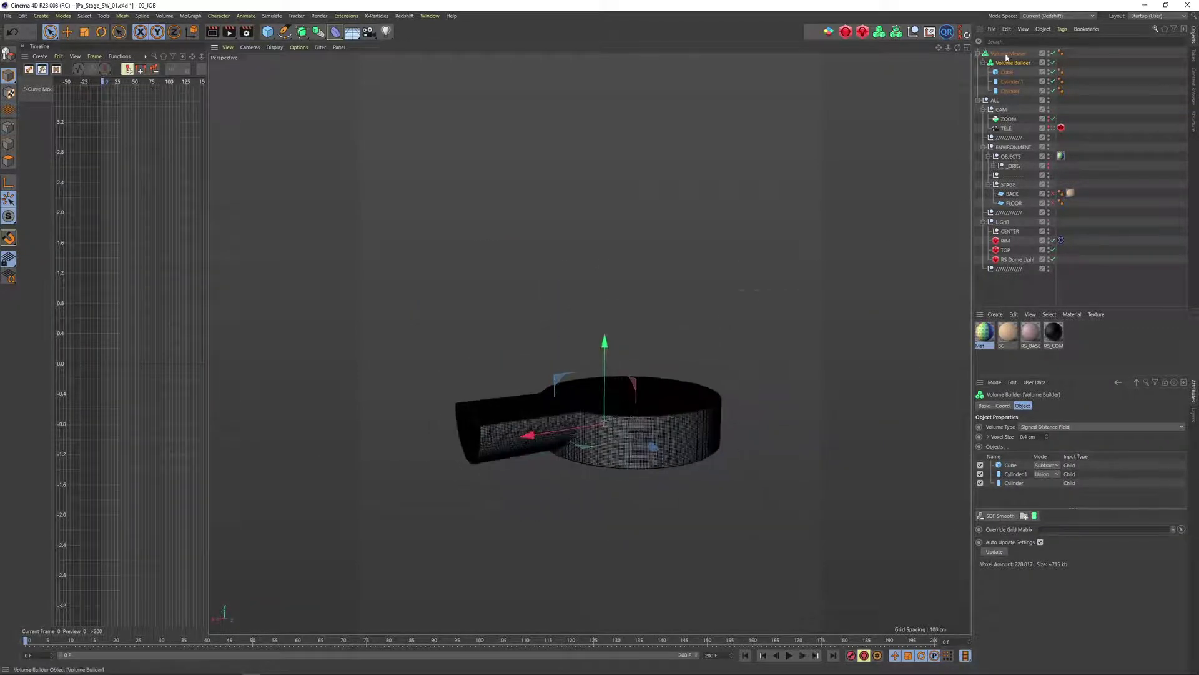
Enable the cap fillet on the disc cylinder and inspect its rounded rim and the neck joint.
{"action": "left_click", "coordinate": [1010, 91]}
{"action": "left_click", "coordinate": [1042, 405]}
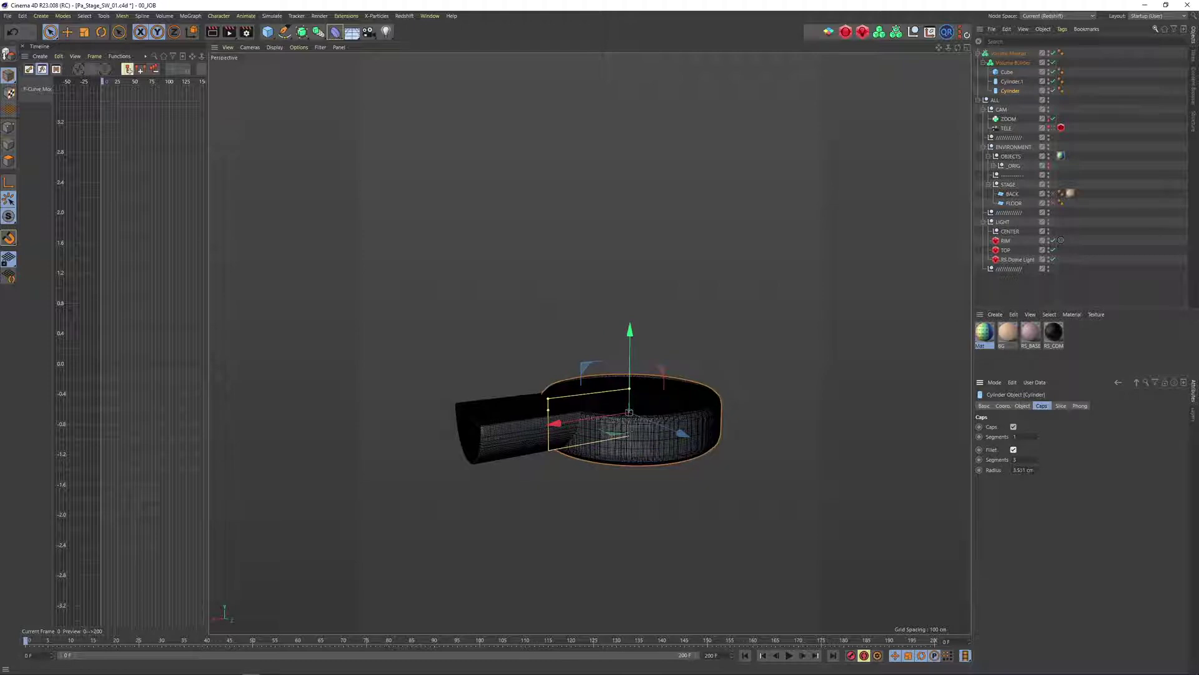
{"action": "left_click_drag", "start_coordinate": [618, 405], "coordinate": [561, 417], "text": "alt"}
{"action": "right_click_drag", "start_coordinate": [561, 418], "coordinate": [607, 415], "text": "alt"}
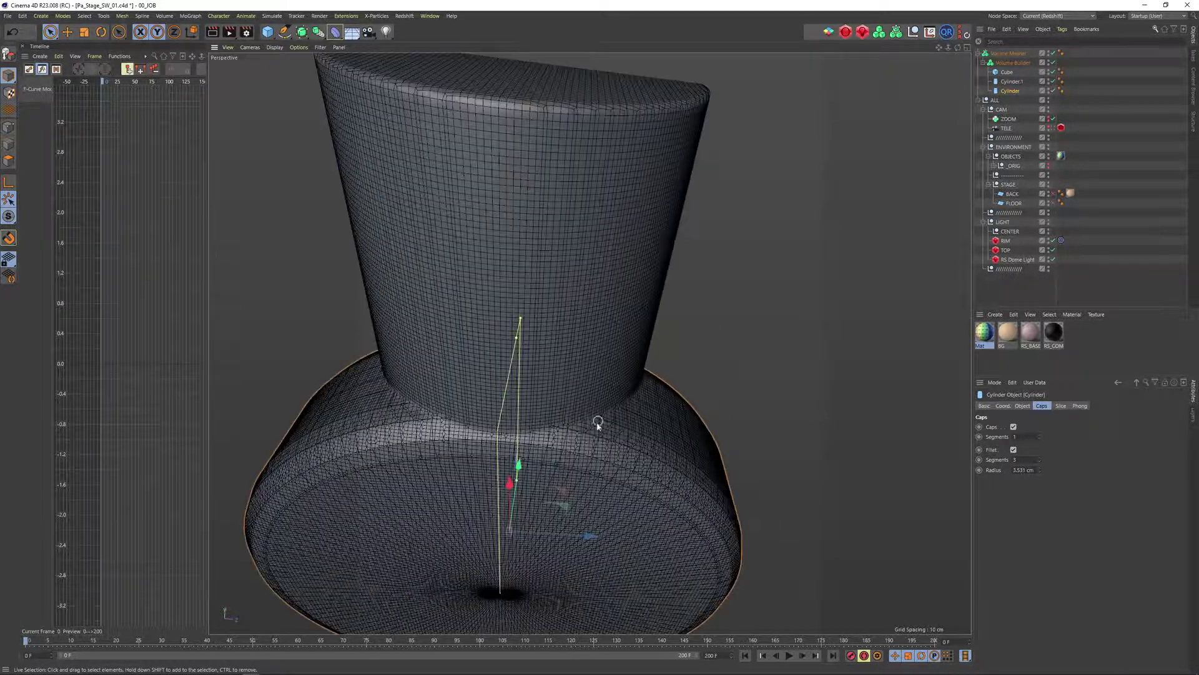
{"action": "left_click_drag", "start_coordinate": [582, 430], "coordinate": [635, 368], "text": "alt"}
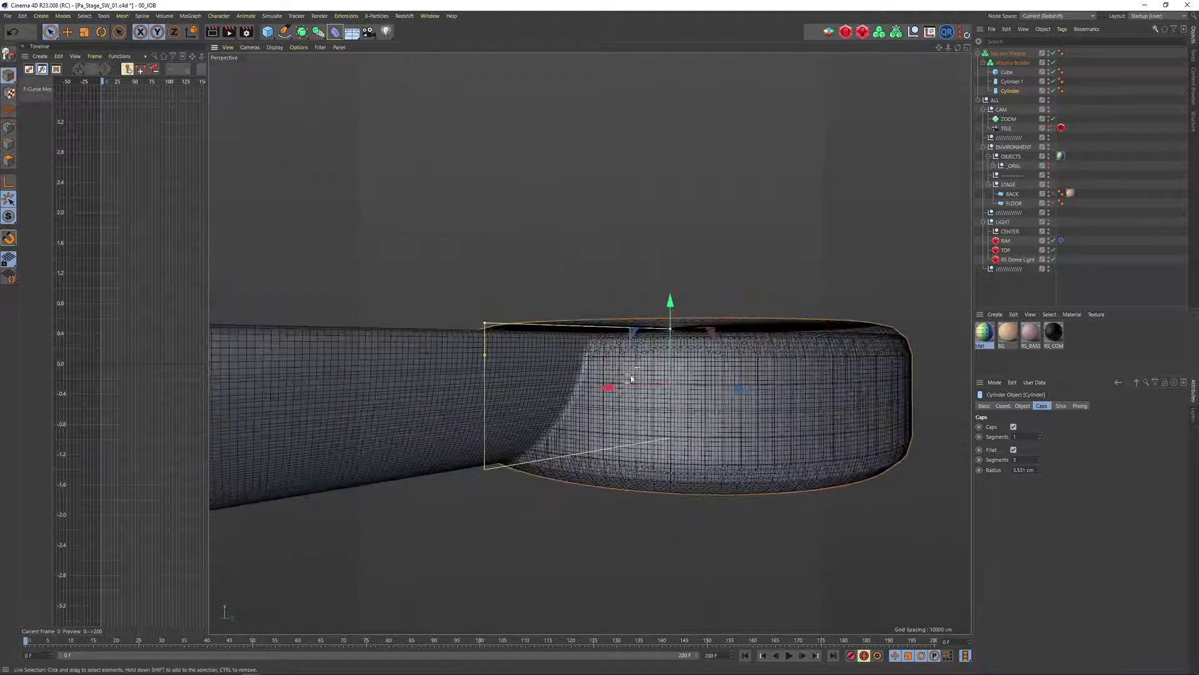
{"action": "right_click_drag", "start_coordinate": [635, 369], "coordinate": [562, 350], "text": "alt"}
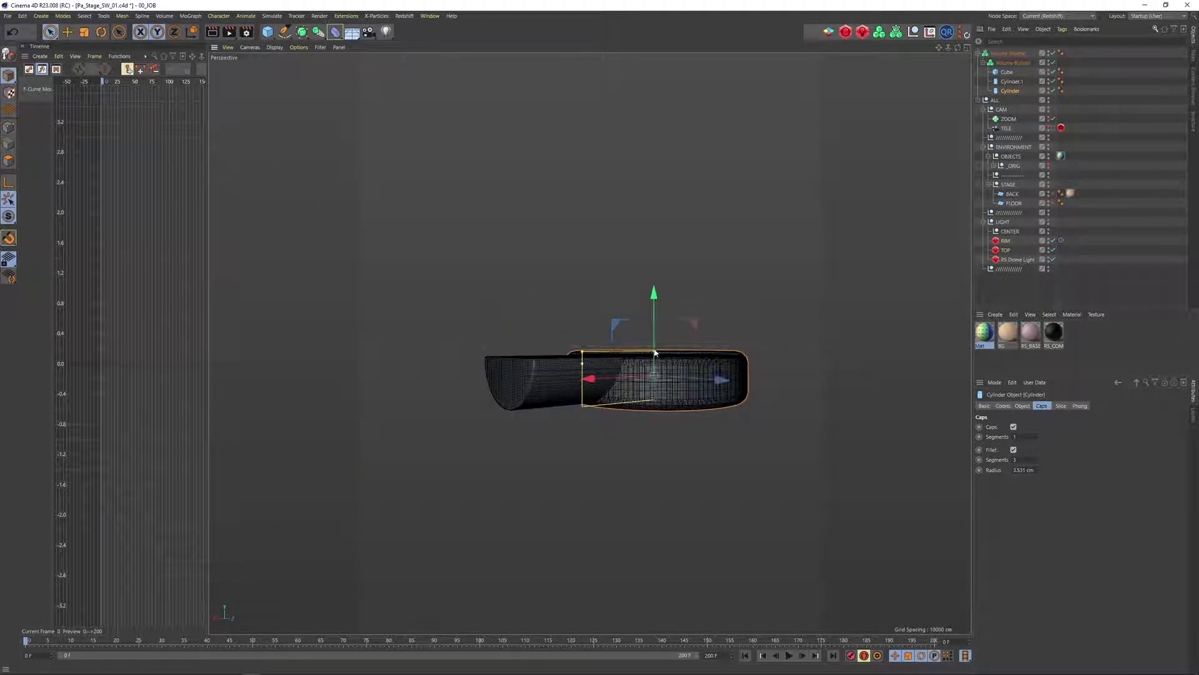
{"action": "left_click", "coordinate": [581, 294]}
{"action": "left_click_drag", "start_coordinate": [581, 295], "coordinate": [655, 402], "text": "alt"}
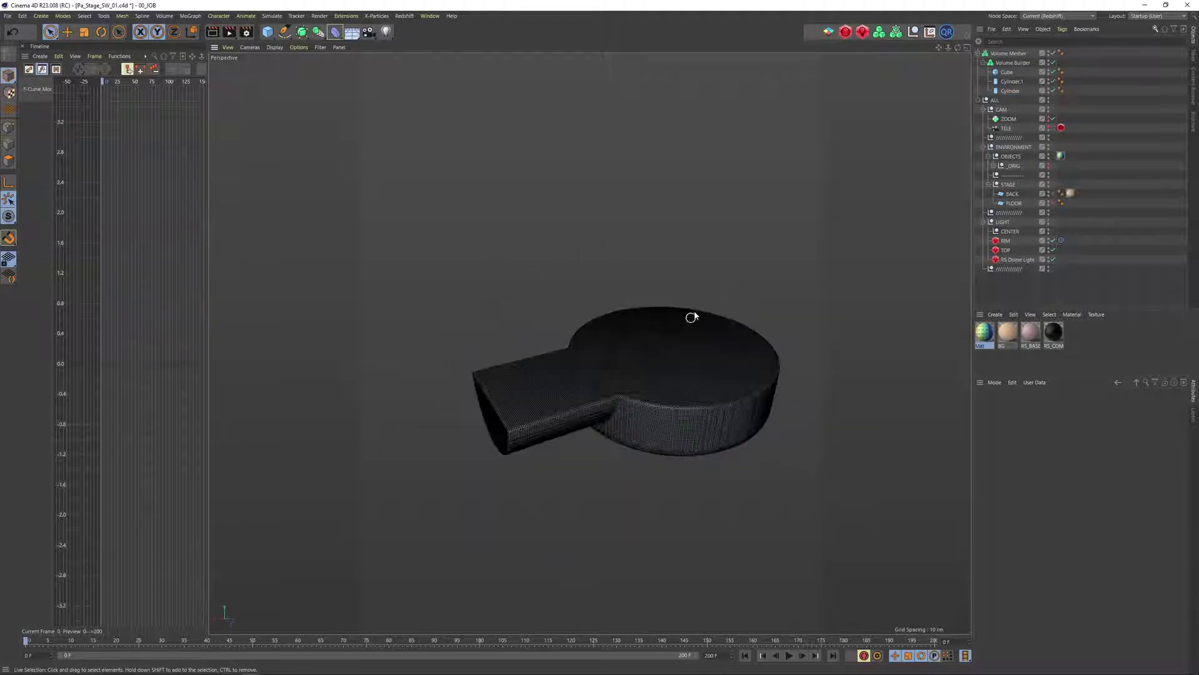
Add an SDF Smooth filter to the Volume Builder and set its operator to Mean Curvature.
{"action": "left_click", "coordinate": [1005, 63]}
{"action": "scroll", "coordinate": [891, 183], "scroll_direction": "up", "scroll_amount": 3}
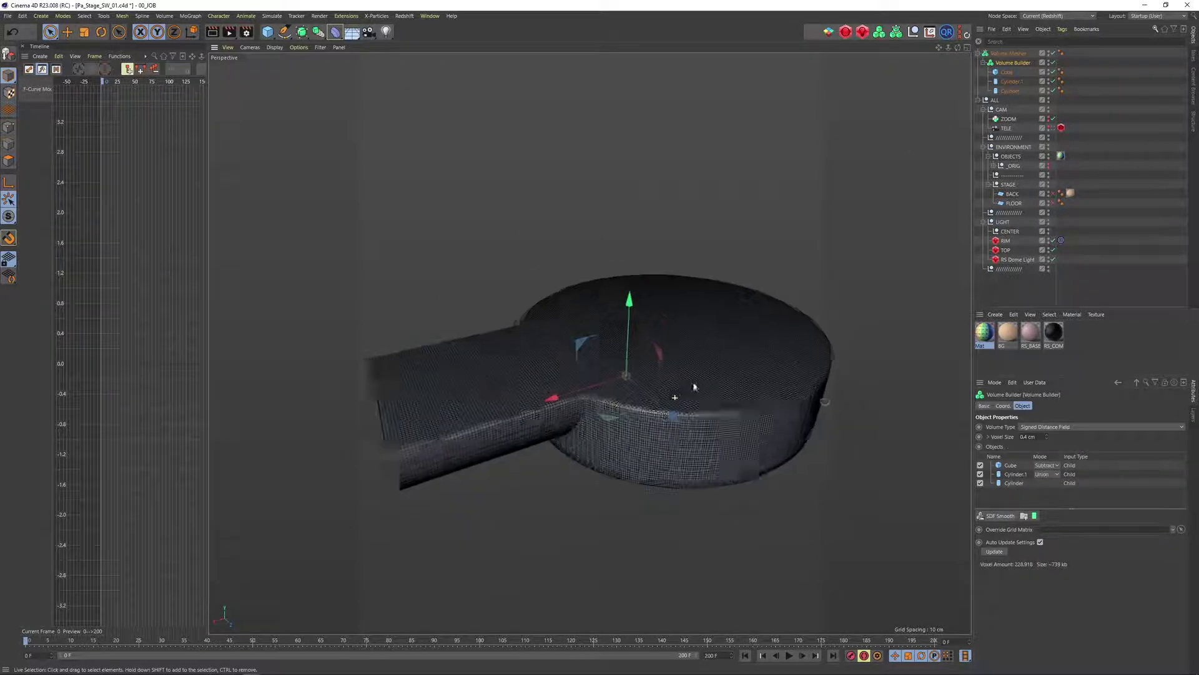
{"action": "left_click", "coordinate": [1001, 516]}
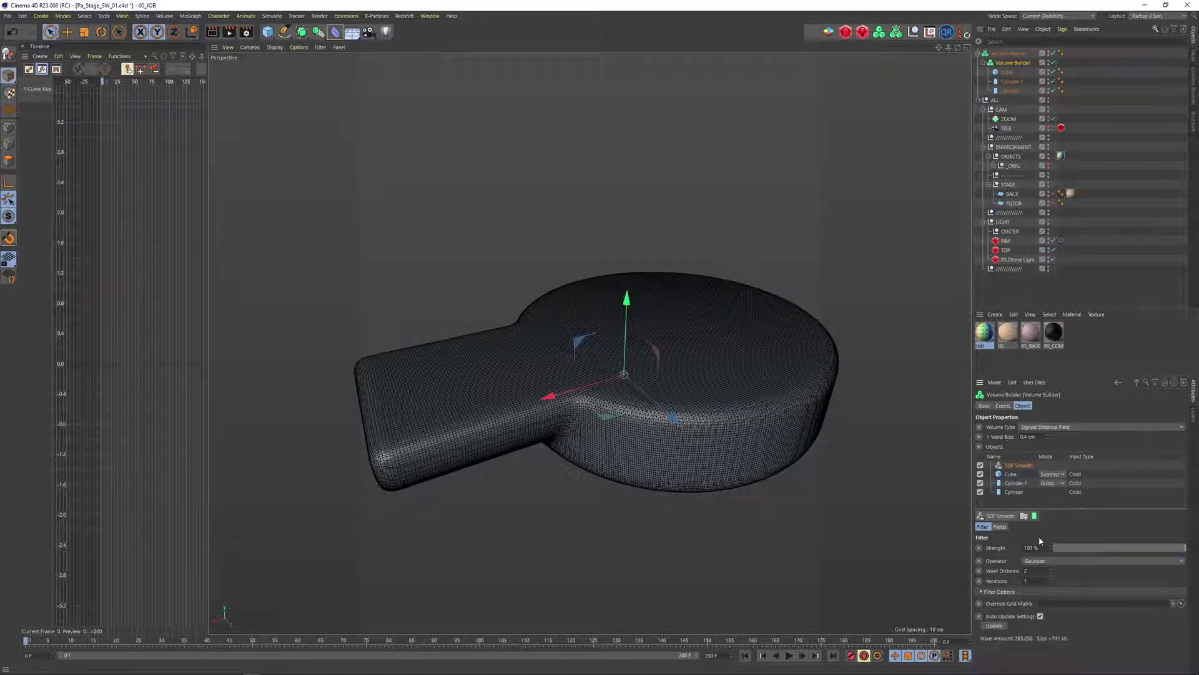
{"action": "left_click", "coordinate": [1040, 560]}
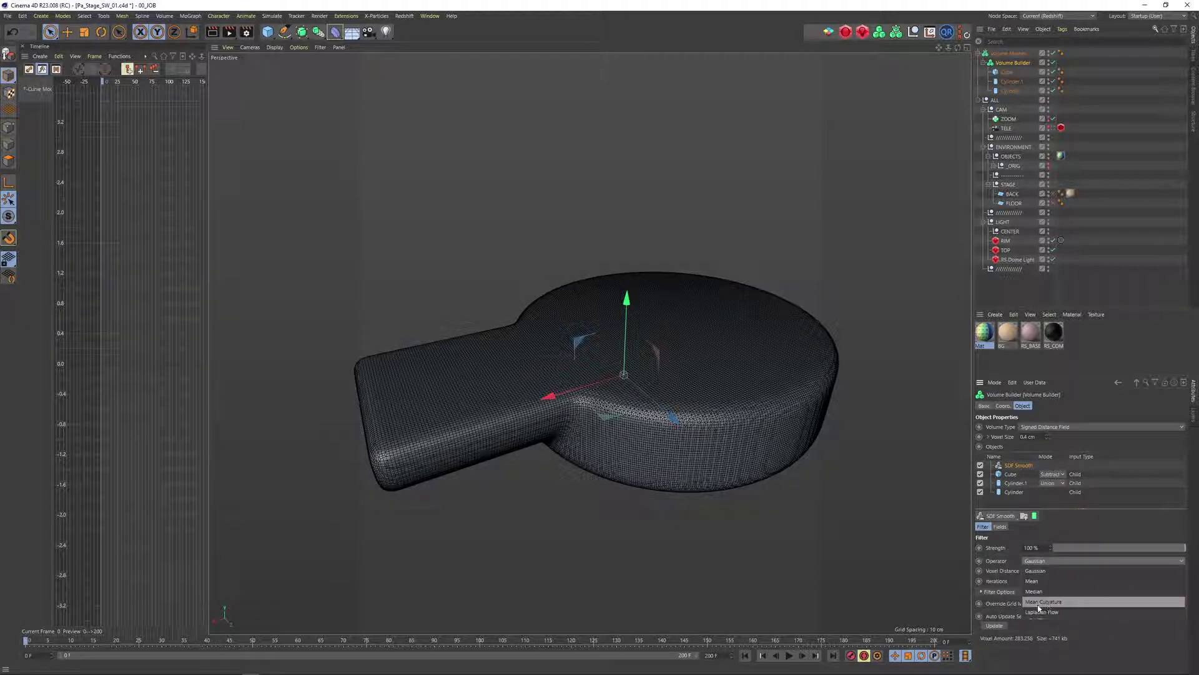
{"action": "left_click", "coordinate": [1039, 604]}
{"action": "left_click_drag", "start_coordinate": [583, 381], "coordinate": [562, 398], "text": "alt"}
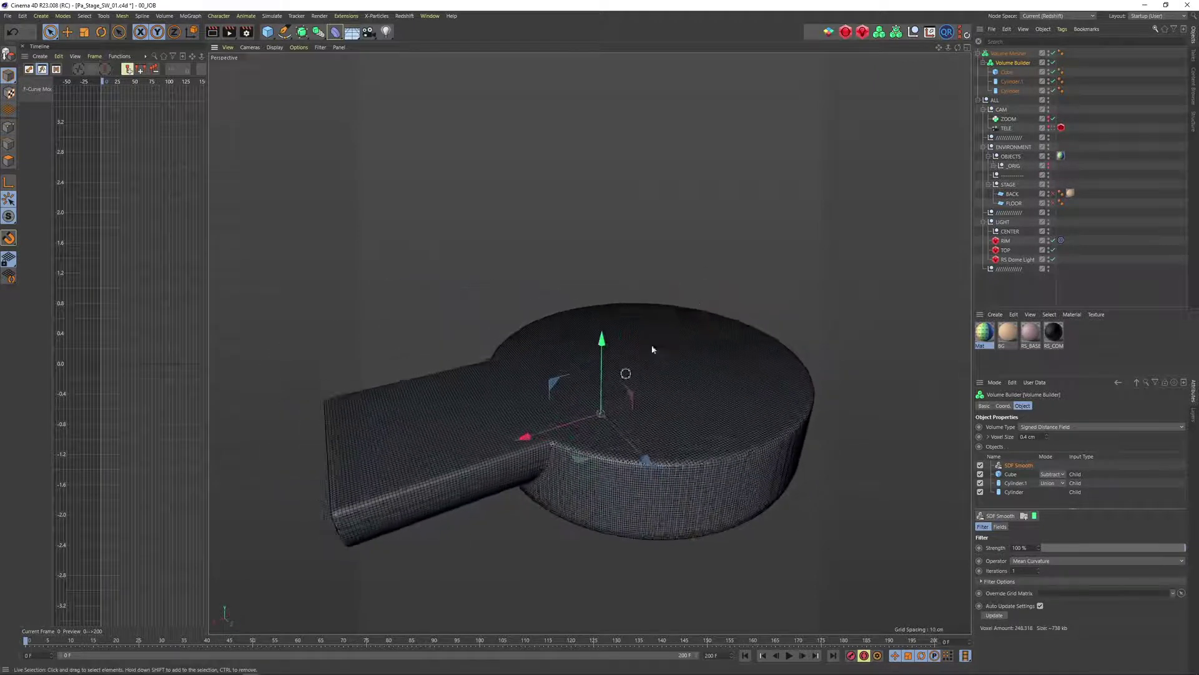
Move the Volume Mesher hierarchy into the OBJECTS group and convert it to an editable polygon object.
{"action": "left_click", "coordinate": [1003, 55]}
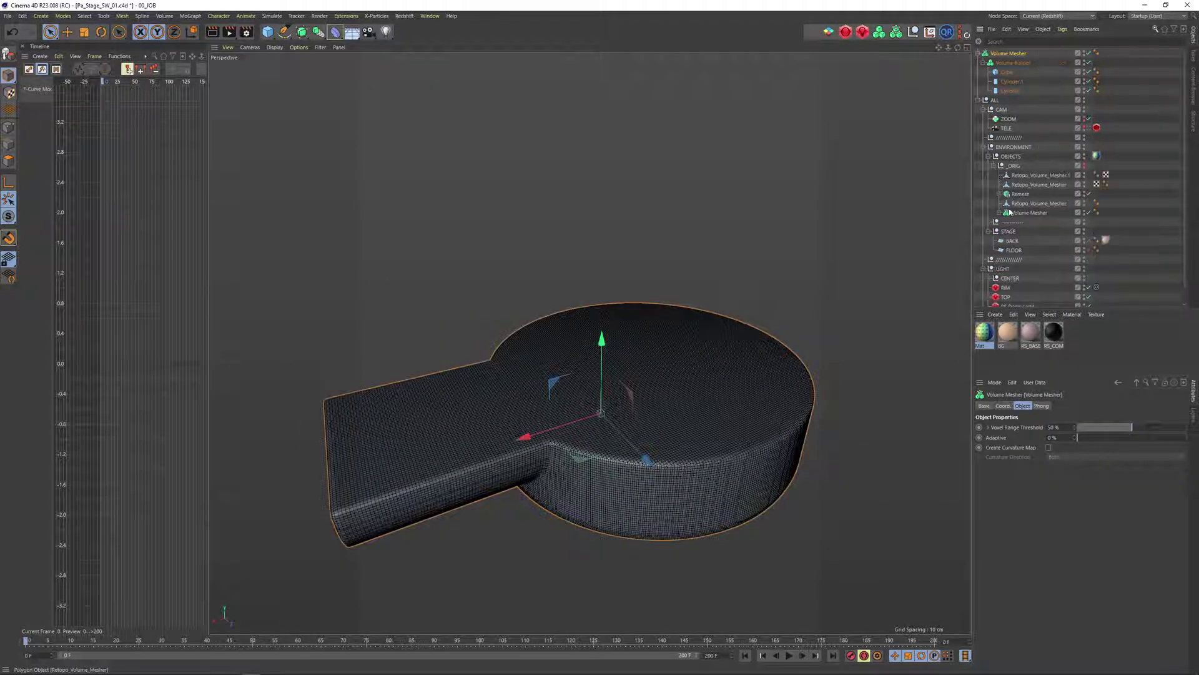
{"action": "left_click_drag", "start_coordinate": [1013, 55], "coordinate": [1017, 166]}
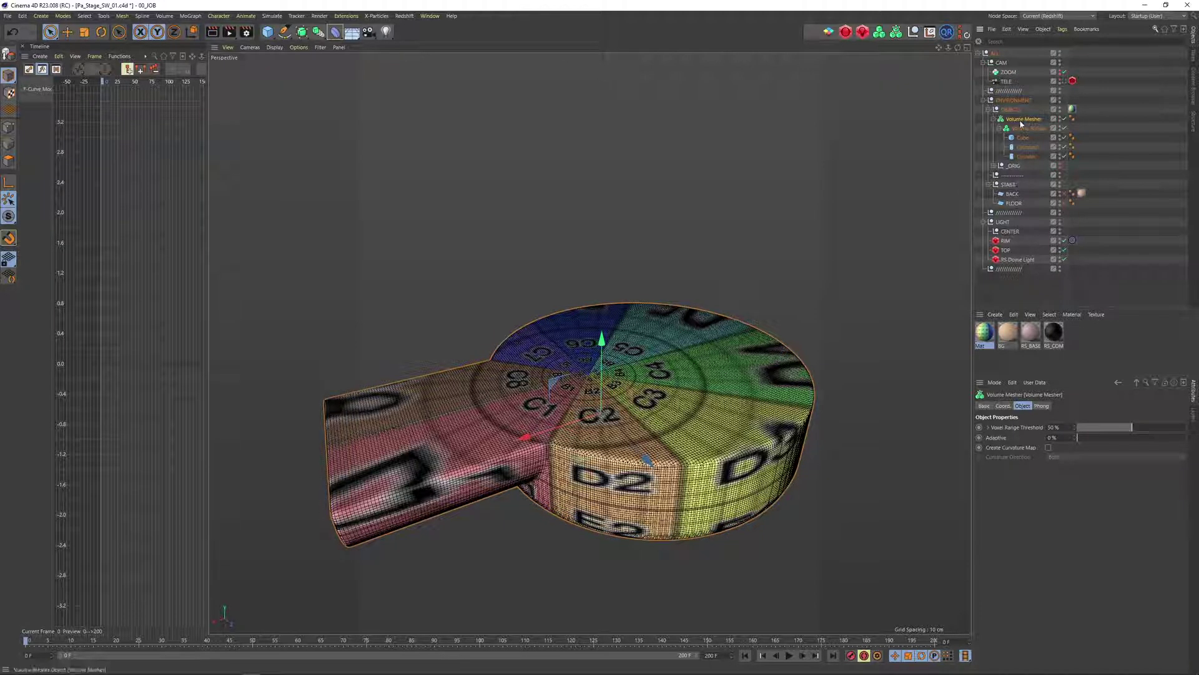
{"action": "key", "text": "c"}
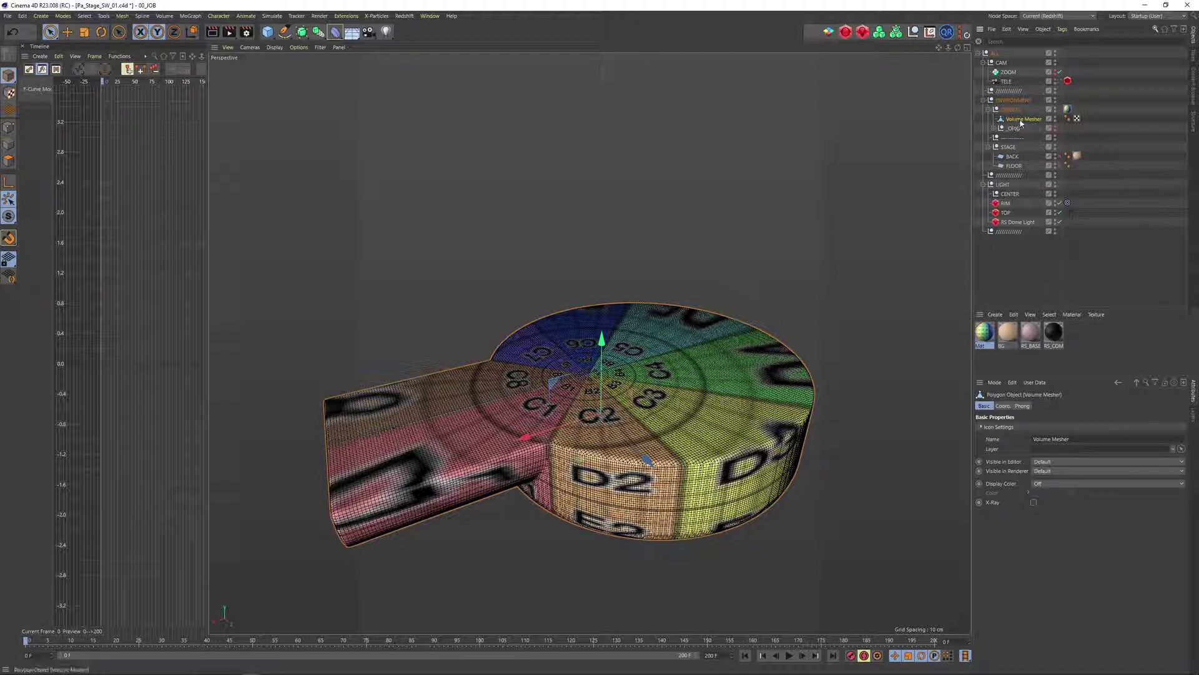
Rename the converted mesh as FLIPPY and move the material tag from the OBJECTS group to _ORIG.
{"action": "double_click", "coordinate": [1018, 120]}
{"action": "type", "text": "F"}
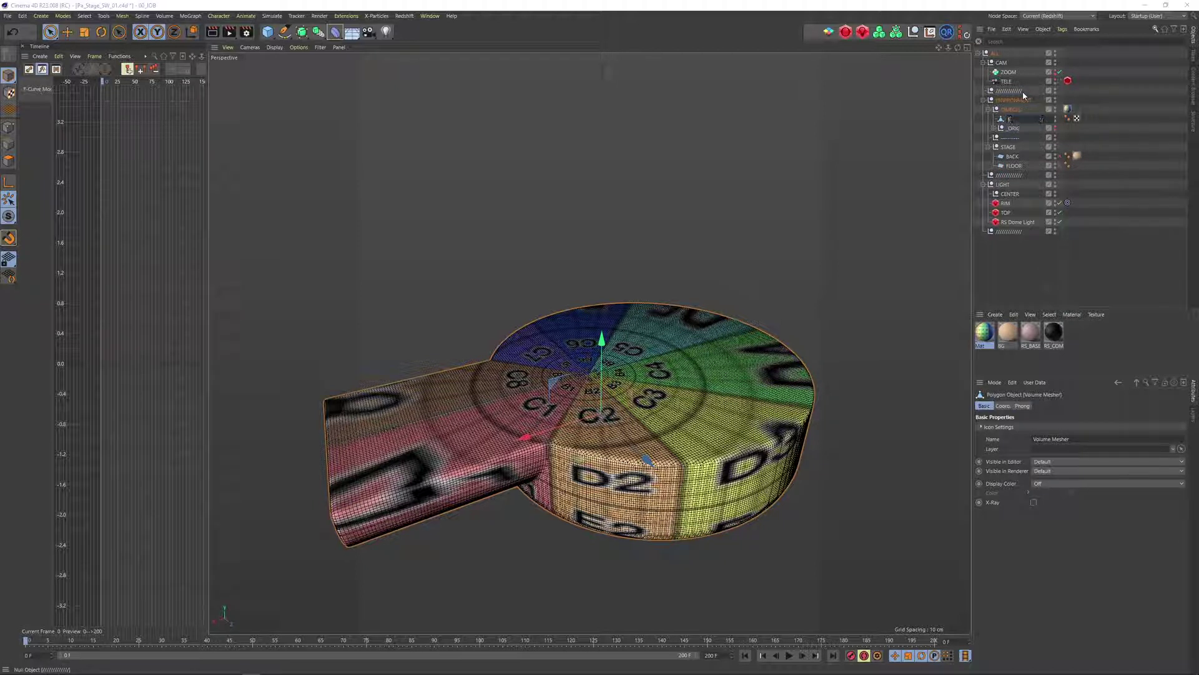
{"action": "type", "text": "LIPPY"}
{"action": "key", "text": "Return"}
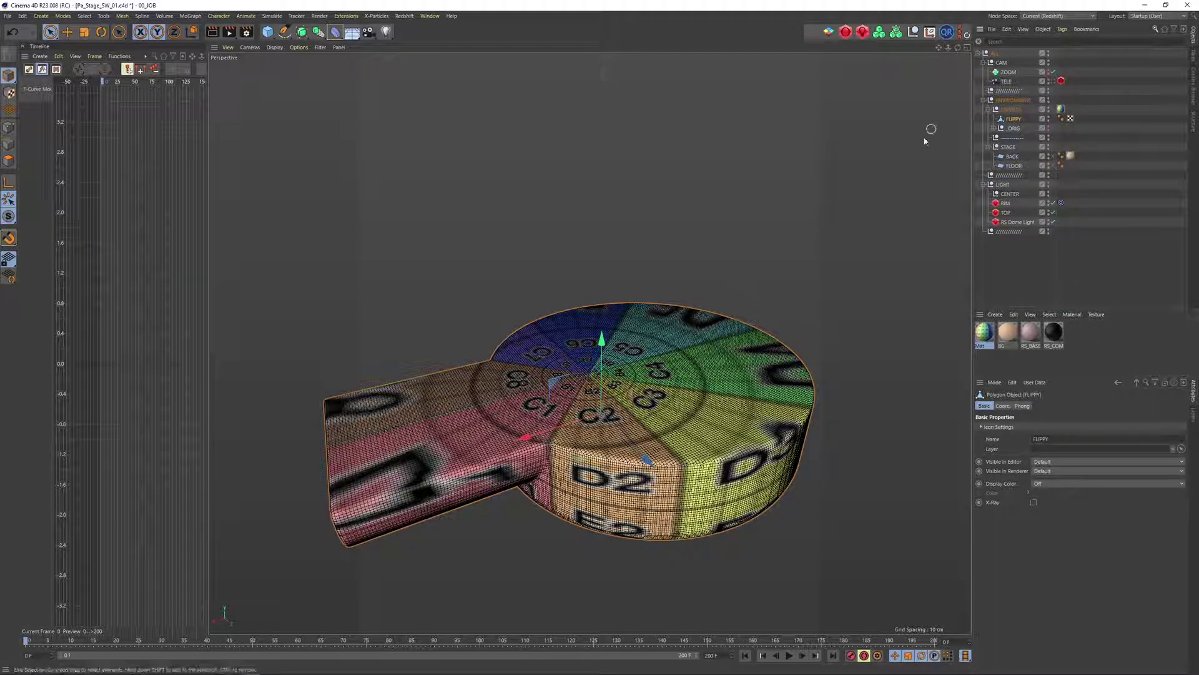
{"action": "left_click_drag", "start_coordinate": [666, 338], "coordinate": [573, 316], "text": "alt"}
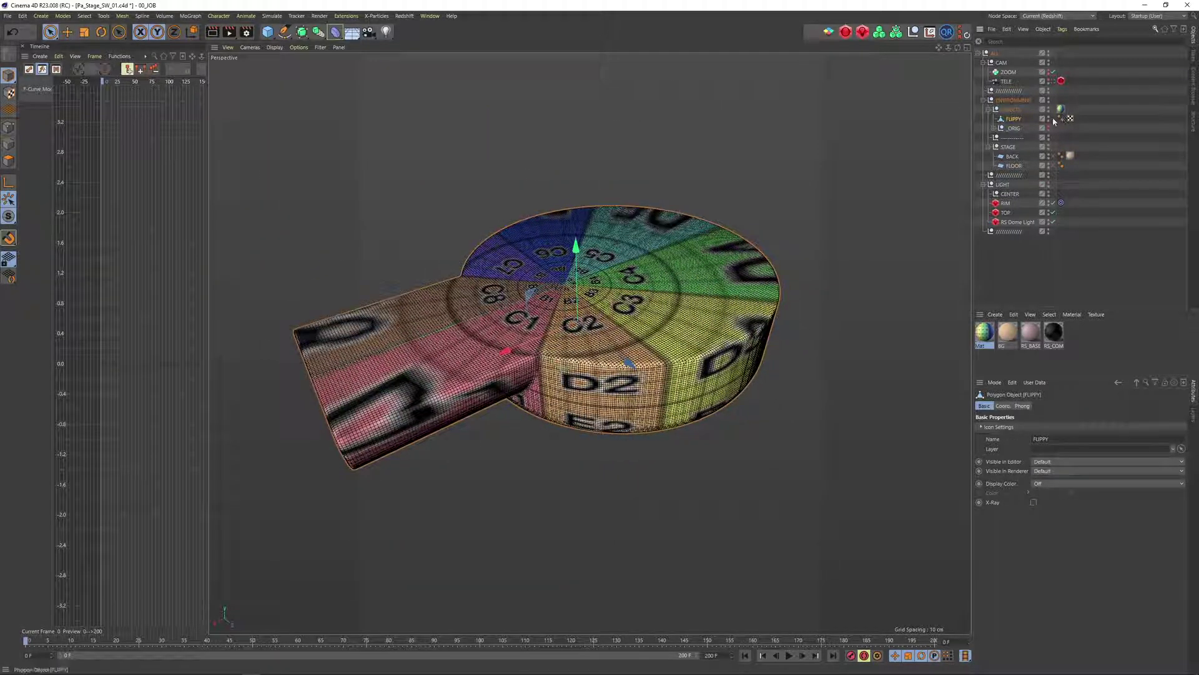
{"action": "left_click_drag", "start_coordinate": [1064, 130], "coordinate": [1061, 128]}
{"action": "mouse_move", "coordinate": [621, 317]}
{"action": "left_mouse_down", "text": "alt"}
{"action": "mouse_move", "coordinate": [632, 373]}
{"action": "mouse_move", "coordinate": [581, 341]}
{"action": "mouse_move", "coordinate": [552, 198]}
{"action": "mouse_move", "coordinate": [549, 281]}
{"action": "mouse_move", "coordinate": [566, 297]}
{"action": "left_mouse_up", "text": "alt"}
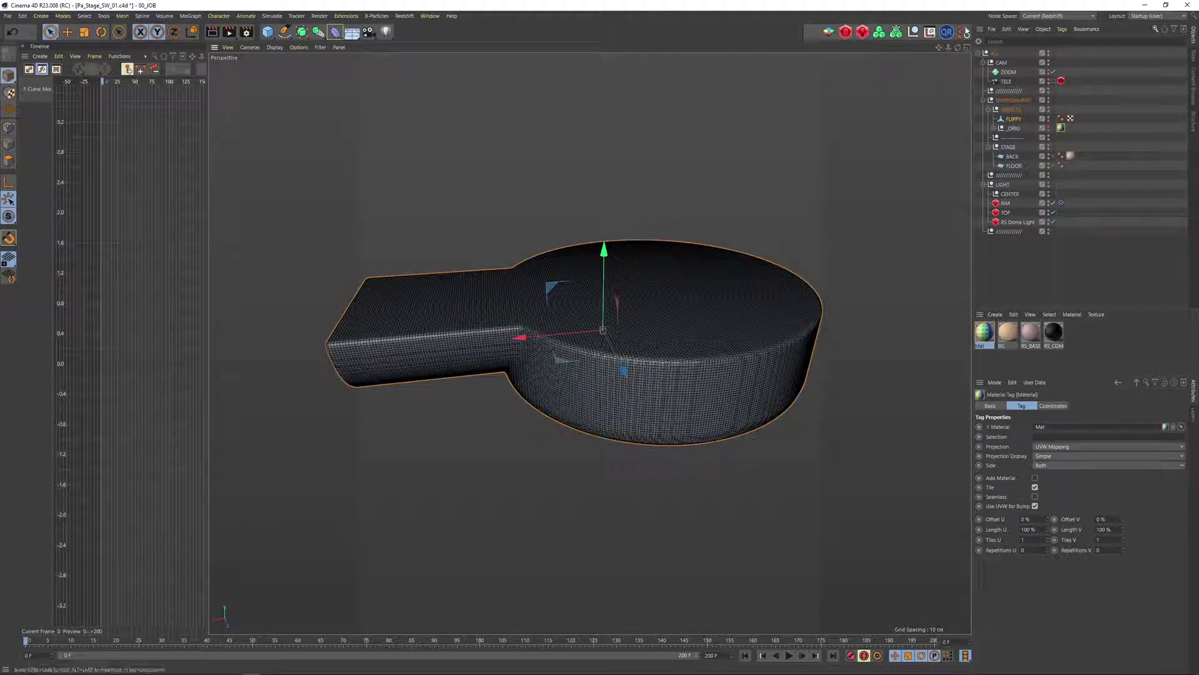
Remesh FLIPPY with Quad Remesher using a target quad count of 2500 and hard-edge detection by angle.
{"action": "left_click", "coordinate": [946, 33]}
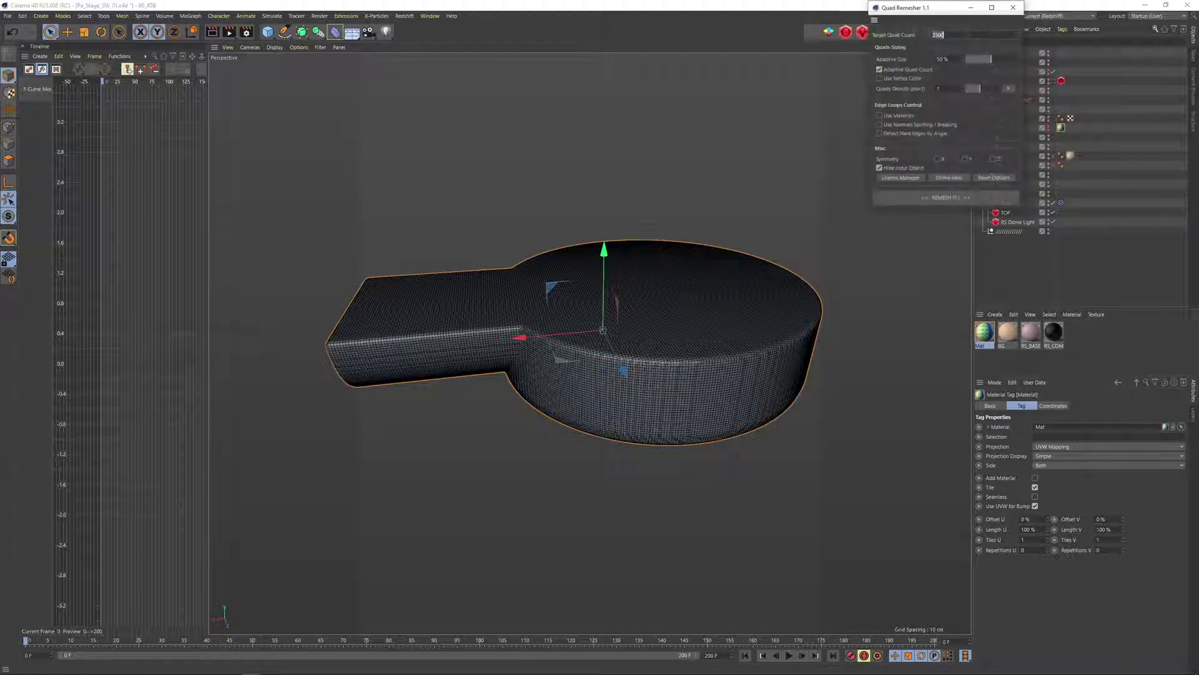
{"action": "left_click_drag", "start_coordinate": [940, 12], "coordinate": [932, 63]}
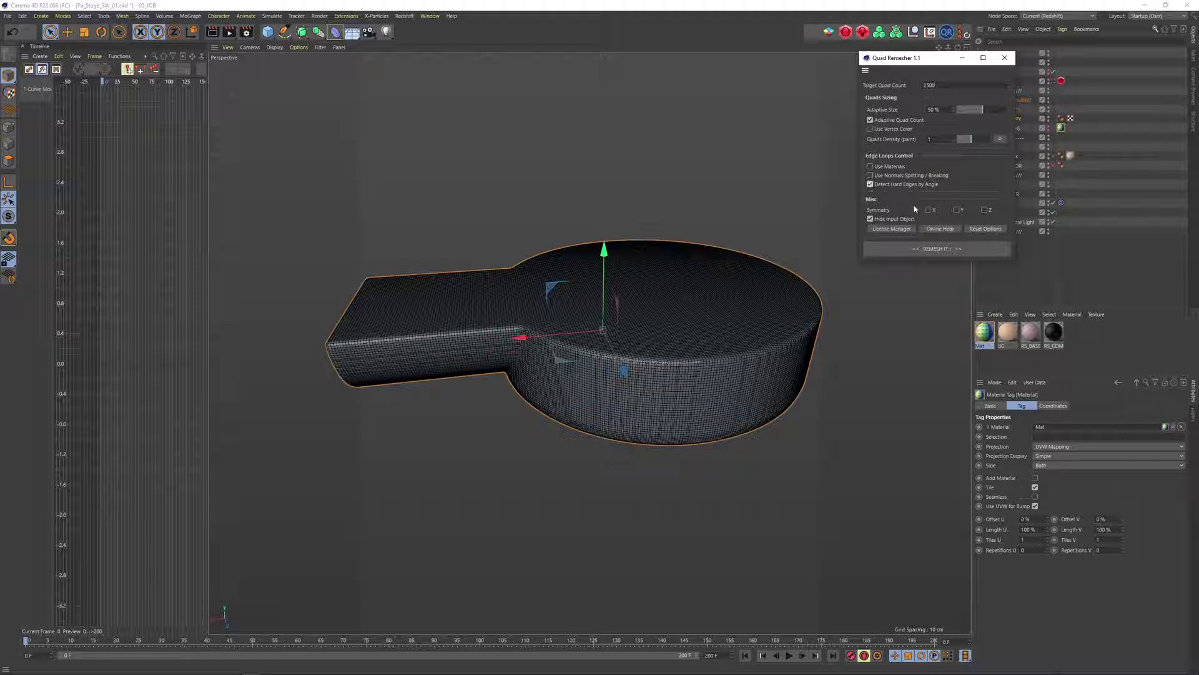
{"action": "left_click", "coordinate": [942, 252]}
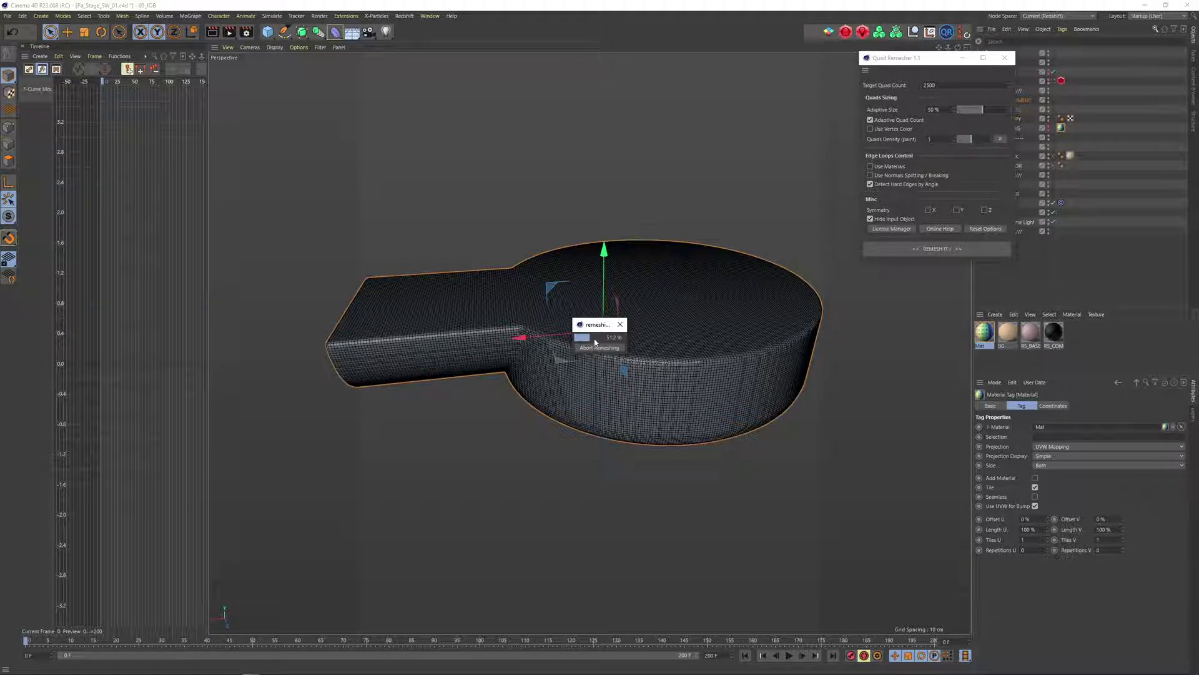
{"action": "left_click_drag", "start_coordinate": [925, 64], "coordinate": [802, 114]}
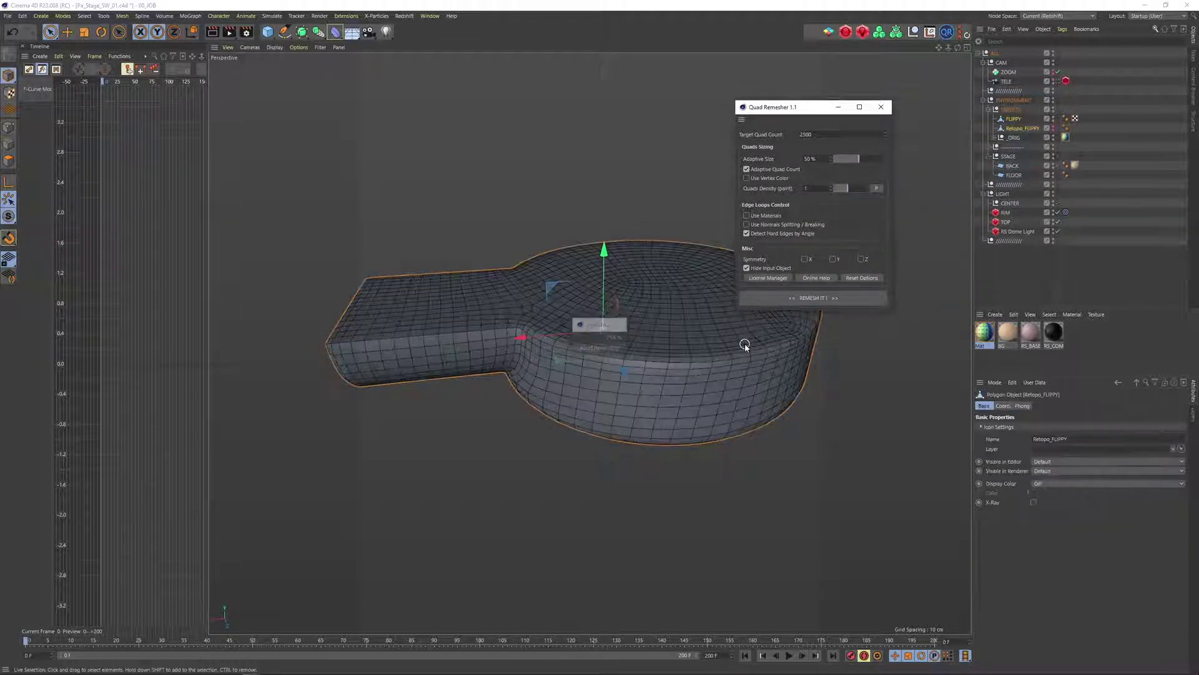
Unhide the original FLIPPY mesh and move it beside the retopologized copy for comparison.
{"action": "mouse_move", "coordinate": [747, 340]}
{"action": "left_mouse_down", "text": "alt"}
{"action": "mouse_move", "coordinate": [625, 398]}
{"action": "mouse_move", "coordinate": [691, 303]}
{"action": "mouse_move", "coordinate": [664, 230]}
{"action": "mouse_move", "coordinate": [712, 241]}
{"action": "mouse_move", "coordinate": [755, 325]}
{"action": "left_mouse_up", "text": "alt"}
{"action": "left_click", "coordinate": [1053, 118]}
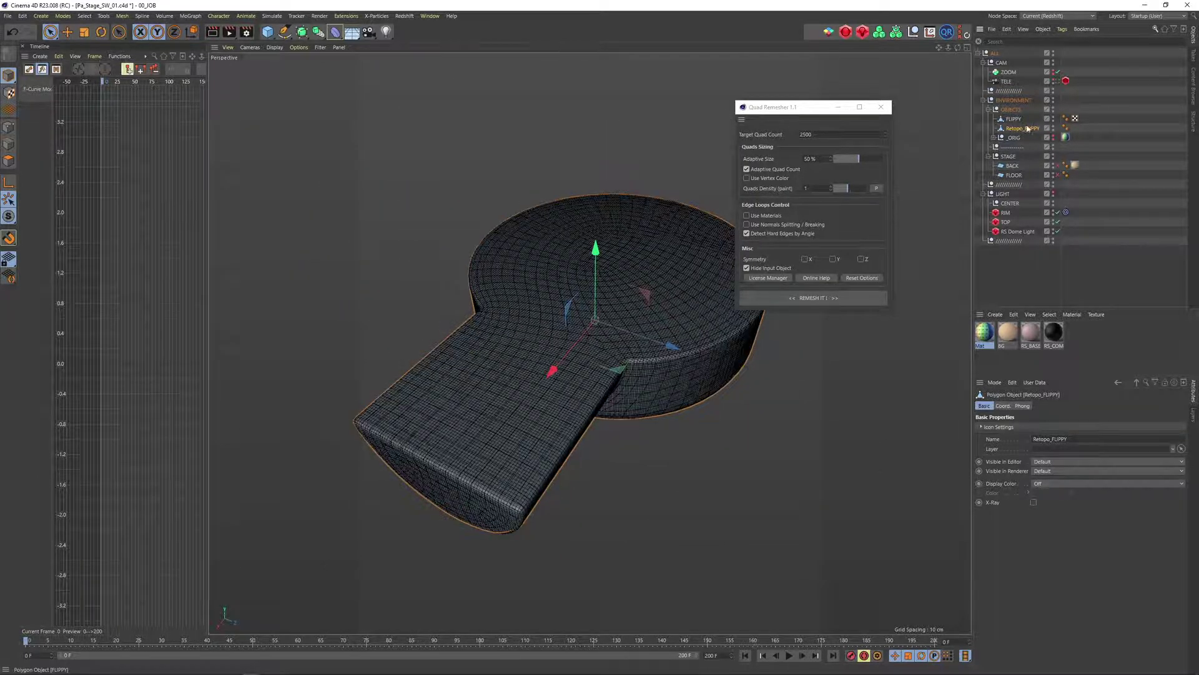
{"action": "left_click", "coordinate": [1012, 121]}
{"action": "left_click_drag", "start_coordinate": [641, 339], "coordinate": [406, 254]}
{"action": "middle_click_drag", "start_coordinate": [447, 200], "coordinate": [583, 254], "text": "alt"}
{"action": "left_click_drag", "start_coordinate": [581, 254], "coordinate": [589, 342], "text": "alt"}
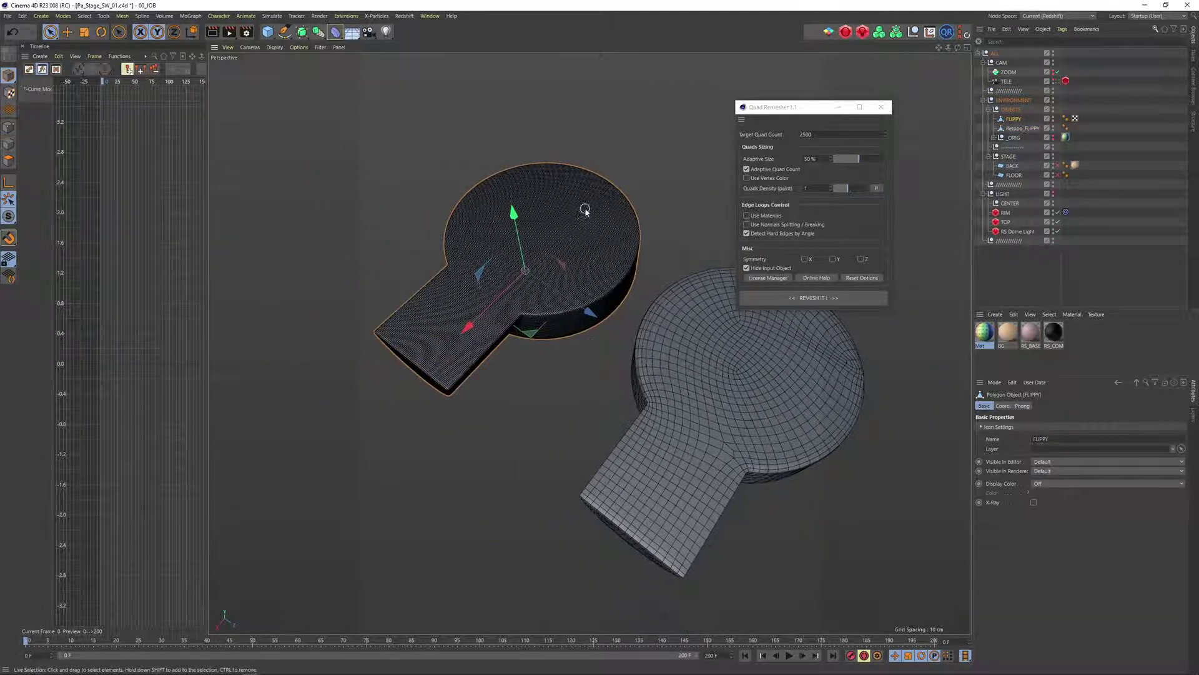
Add a Remesh generator to the OBJECTS group and make the original FLIPPY mesh its child.
{"action": "key", "text": "shift+c"}
{"action": "type", "text": "res"}
{"action": "key", "text": "BackSpace"}
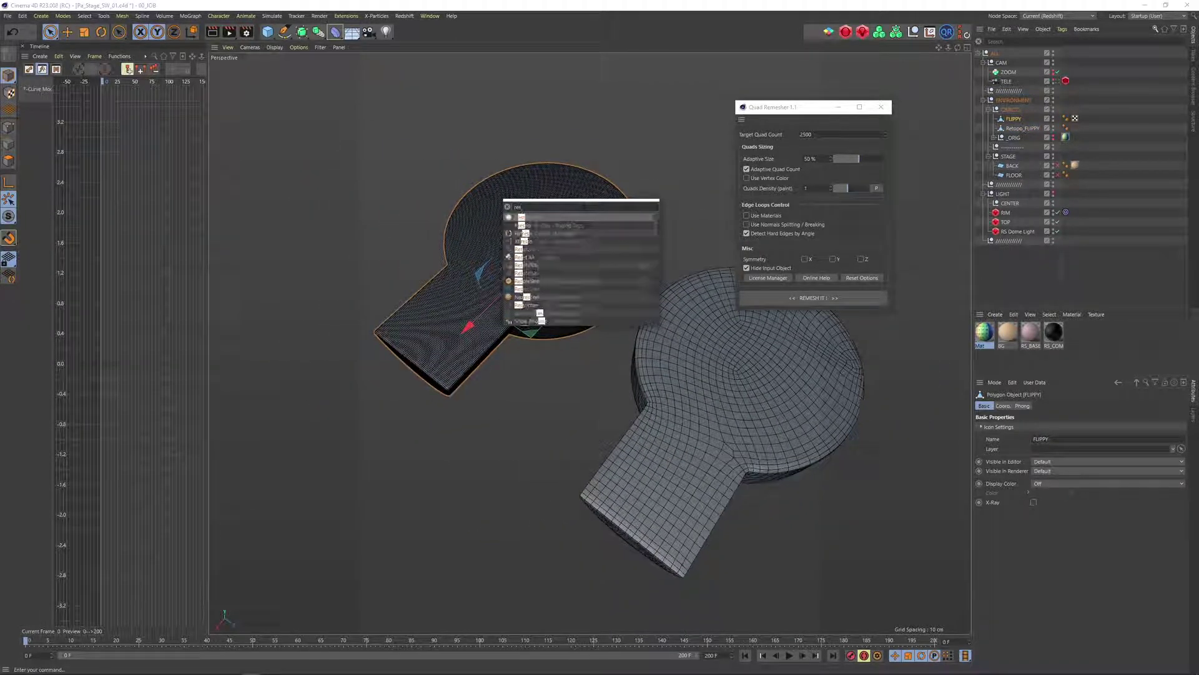
{"action": "type", "text": "mesh"}
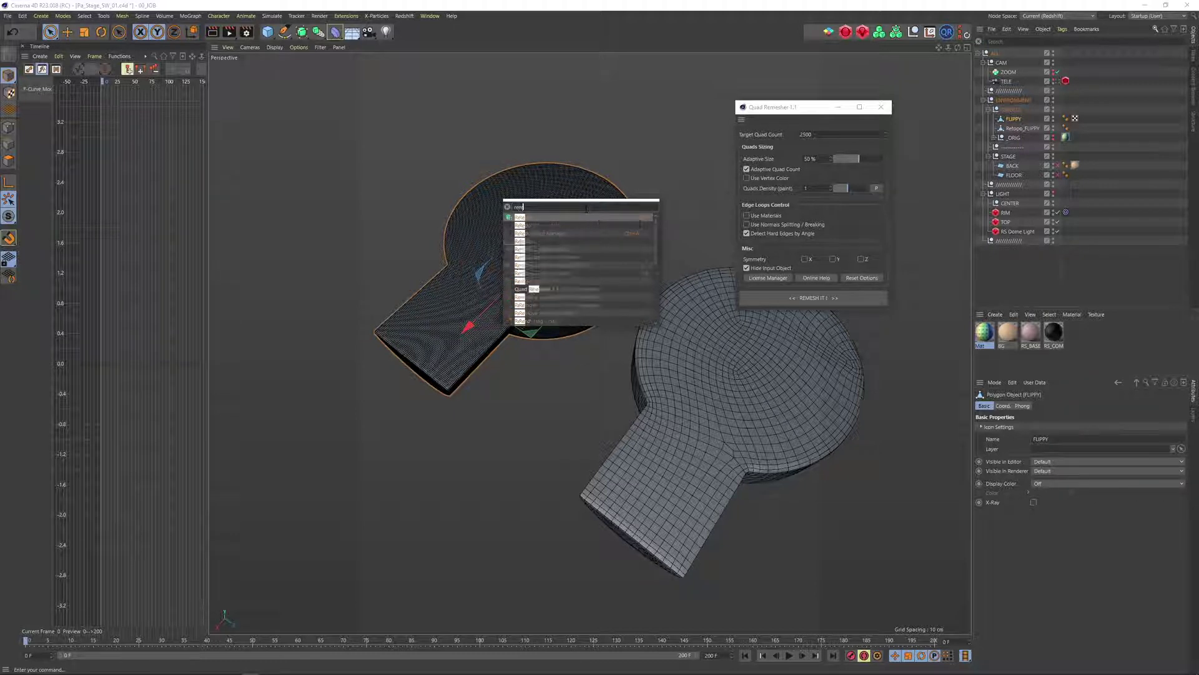
{"action": "key", "text": "Return"}
{"action": "left_click_drag", "start_coordinate": [1007, 53], "coordinate": [1013, 114]}
{"action": "left_click_drag", "start_coordinate": [1014, 128], "coordinate": [1014, 121]}
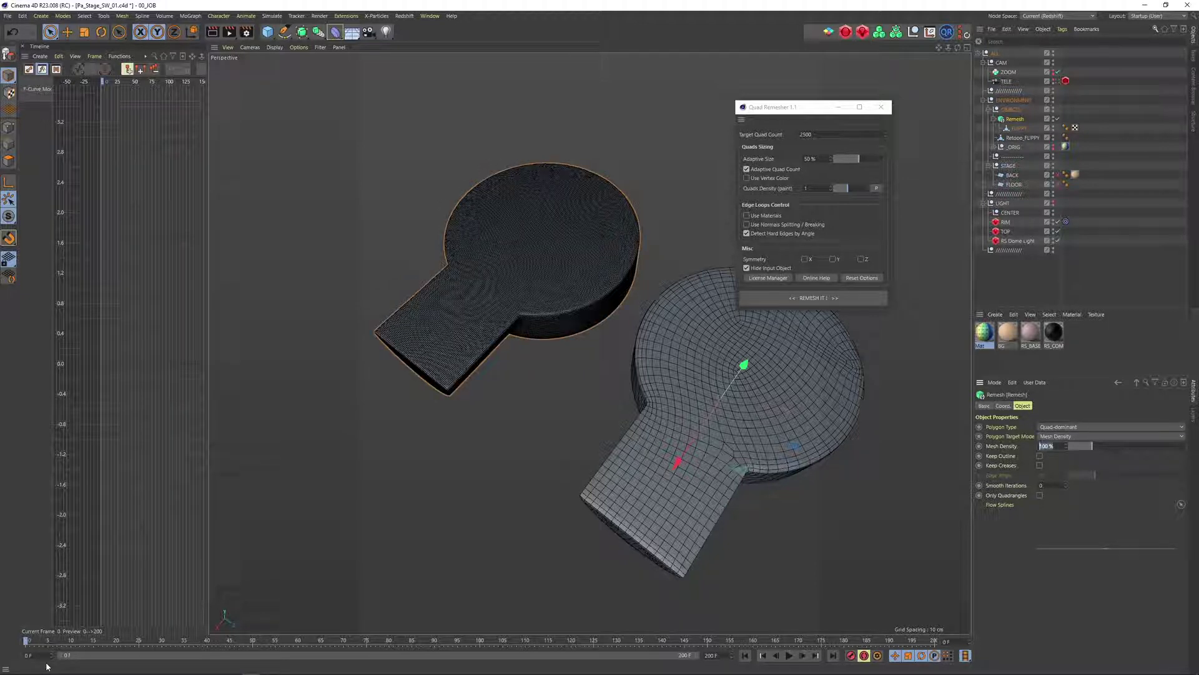
Set the Remesh generator's mesh density to 4 % and its smooth iterations to 1.
{"action": "left_click_drag", "start_coordinate": [1057, 447], "coordinate": [1032, 467]}
{"action": "type", "text": "4"}
{"action": "key", "text": "Return"}
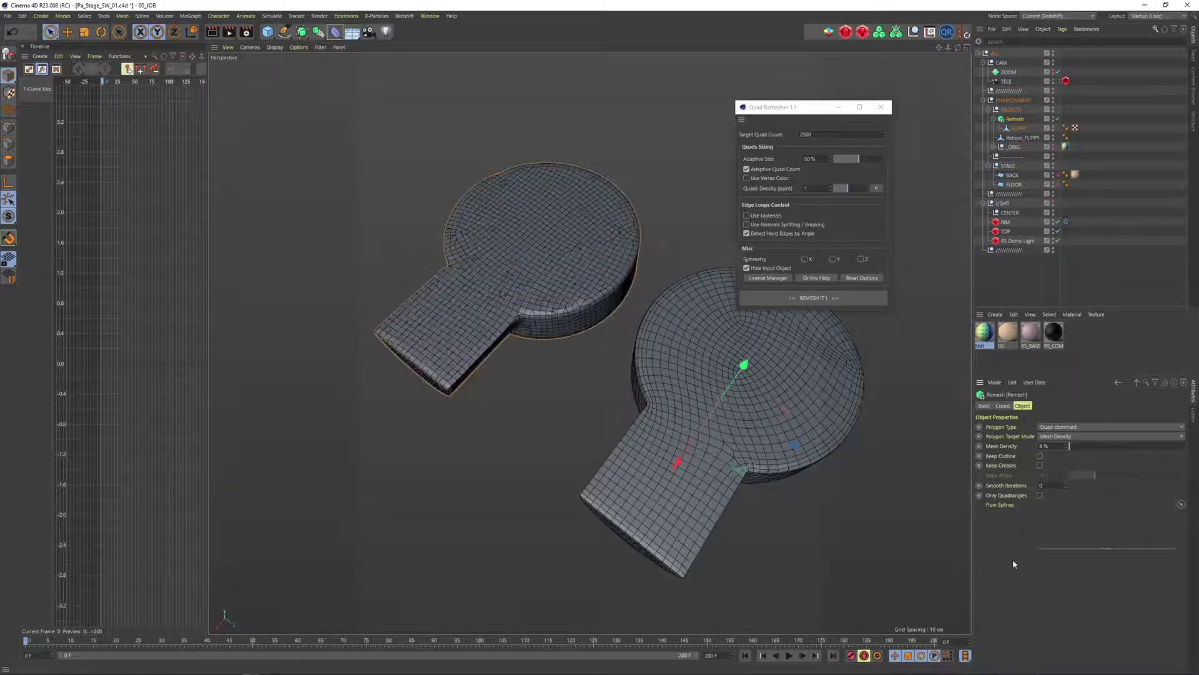
{"action": "left_click_drag", "start_coordinate": [498, 289], "coordinate": [584, 294], "text": "alt"}
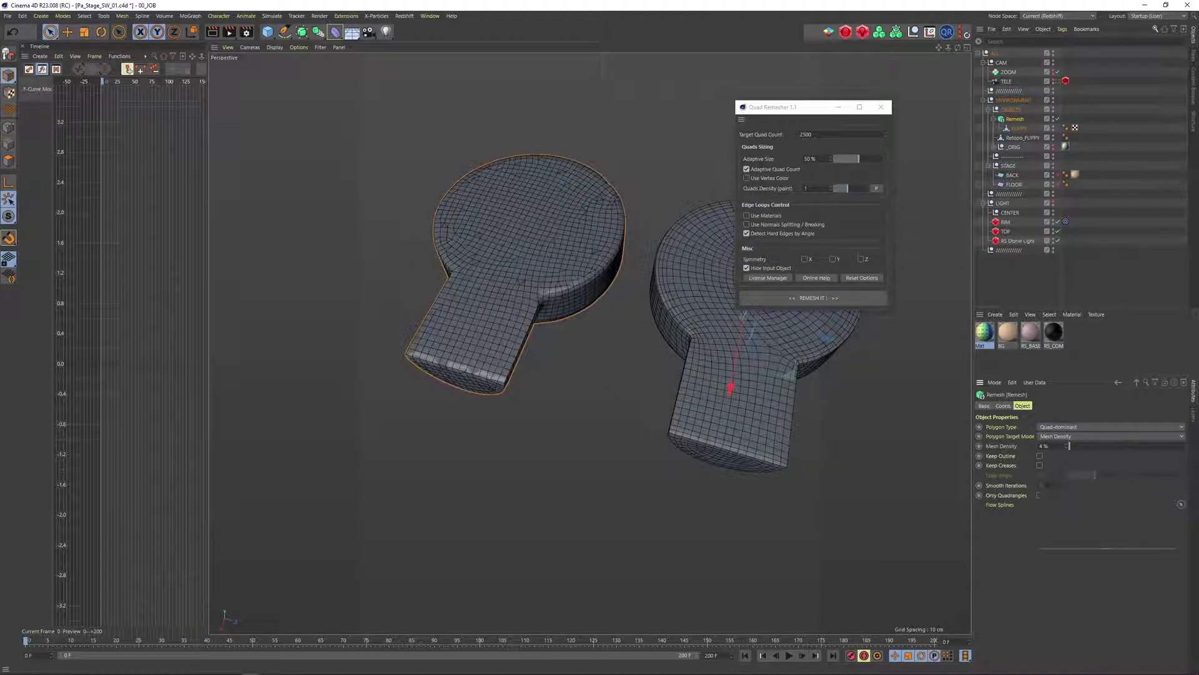
{"action": "key", "text": "Return"}
Compare the polygon flow of the Remesh result and the Quad Remesher mesh on the disc, rounded edges and handle end.
{"action": "left_click_drag", "start_coordinate": [466, 231], "coordinate": [470, 298], "text": "alt"}
{"action": "left_click_drag", "start_coordinate": [805, 108], "coordinate": [872, 230]}
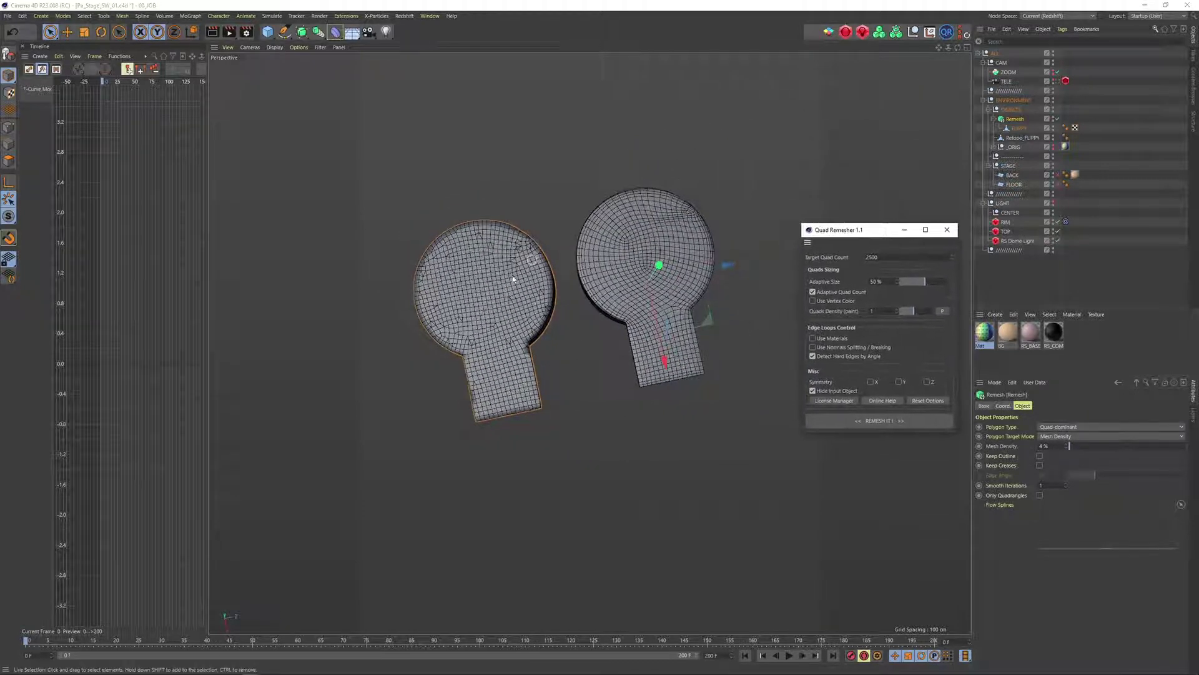
{"action": "middle_click_drag", "start_coordinate": [482, 302], "coordinate": [478, 319], "text": "alt"}
{"action": "scroll", "coordinate": [480, 319], "scroll_direction": "up", "scroll_amount": 4}
{"action": "left_click_drag", "start_coordinate": [481, 317], "coordinate": [485, 320], "text": "alt"}
{"action": "middle_click_drag", "start_coordinate": [625, 346], "coordinate": [591, 339], "text": "alt"}
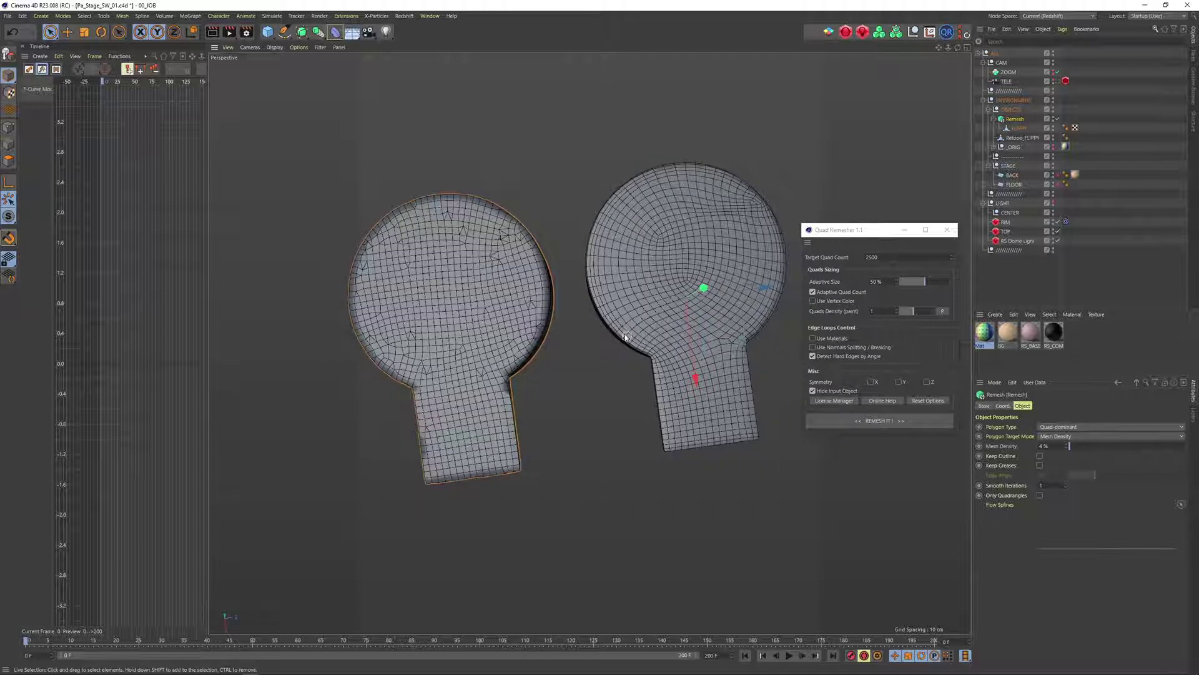
{"action": "left_click_drag", "start_coordinate": [766, 217], "coordinate": [646, 158], "text": "alt"}
{"action": "right_click_drag", "start_coordinate": [767, 222], "coordinate": [803, 176], "text": "alt"}
{"action": "left_click_drag", "start_coordinate": [780, 207], "coordinate": [745, 334], "text": "alt"}
{"action": "middle_click_drag", "start_coordinate": [745, 334], "coordinate": [892, 357], "text": "alt"}
{"action": "right_click_drag", "start_coordinate": [554, 325], "coordinate": [603, 309], "text": "alt"}
{"action": "mouse_move", "coordinate": [607, 276]}
{"action": "left_mouse_down", "text": "alt"}
{"action": "mouse_move", "coordinate": [611, 305]}
{"action": "mouse_move", "coordinate": [611, 287]}
{"action": "left_mouse_up", "text": "alt"}
{"action": "scroll", "coordinate": [611, 286], "scroll_direction": "down", "scroll_amount": 10}
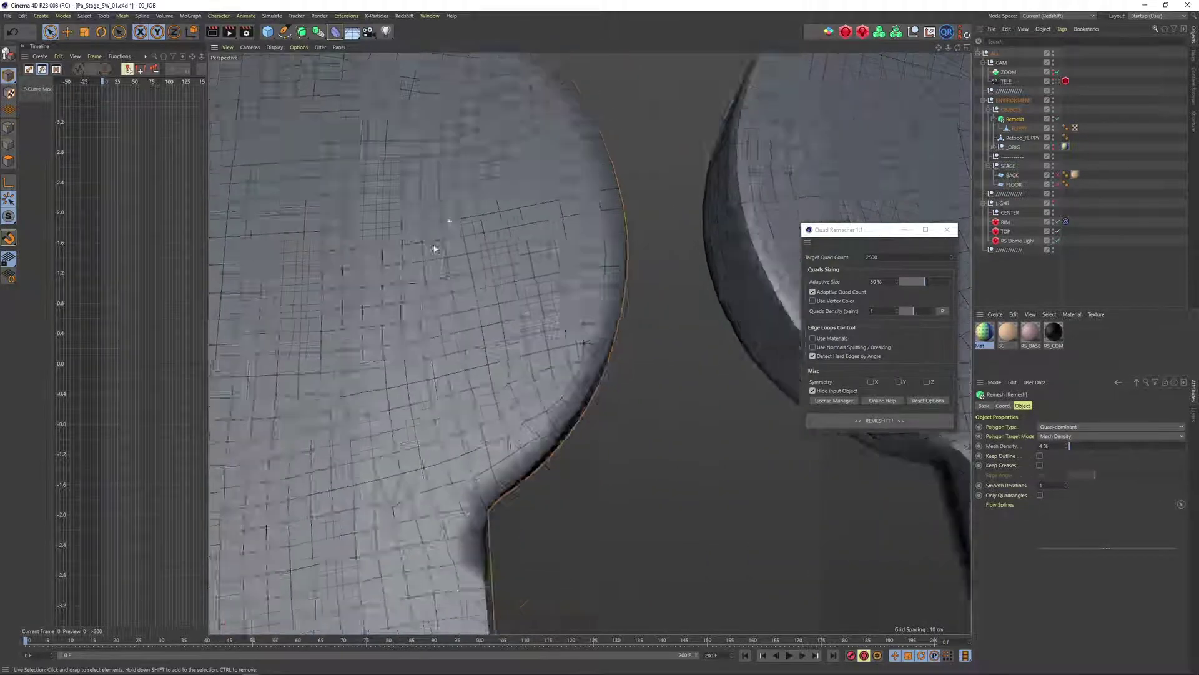
{"action": "left_click_drag", "start_coordinate": [493, 266], "coordinate": [700, 458], "text": "alt"}
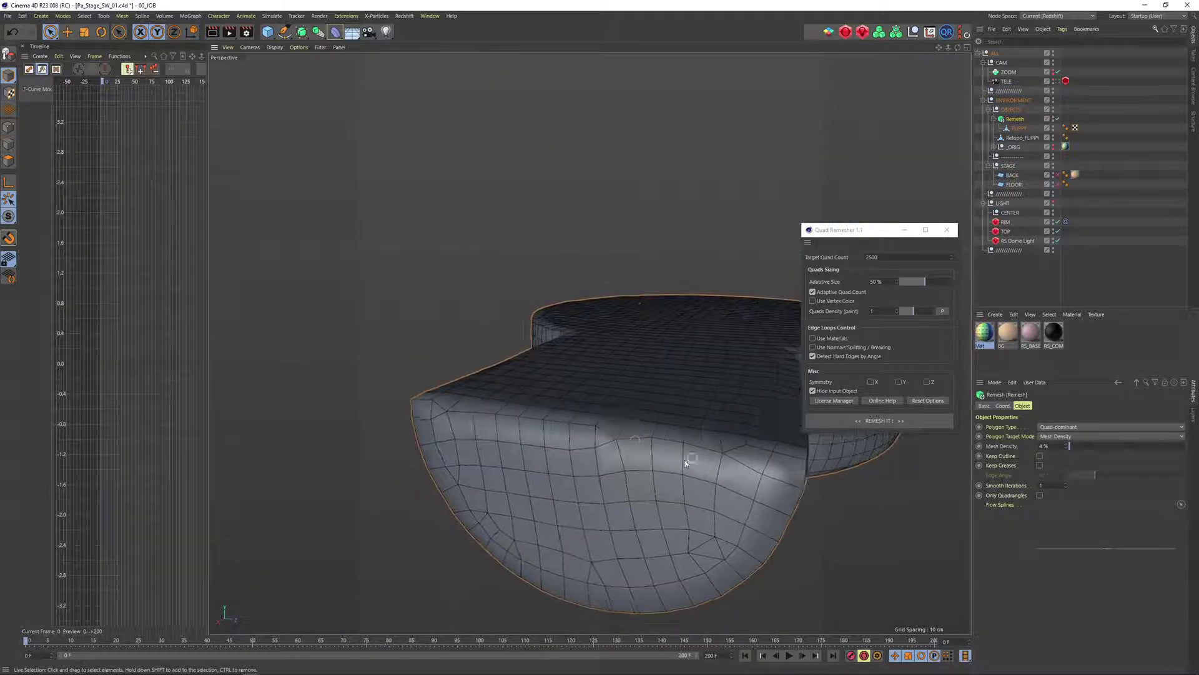
{"action": "left_click_drag", "start_coordinate": [554, 430], "coordinate": [924, 80], "text": "alt"}
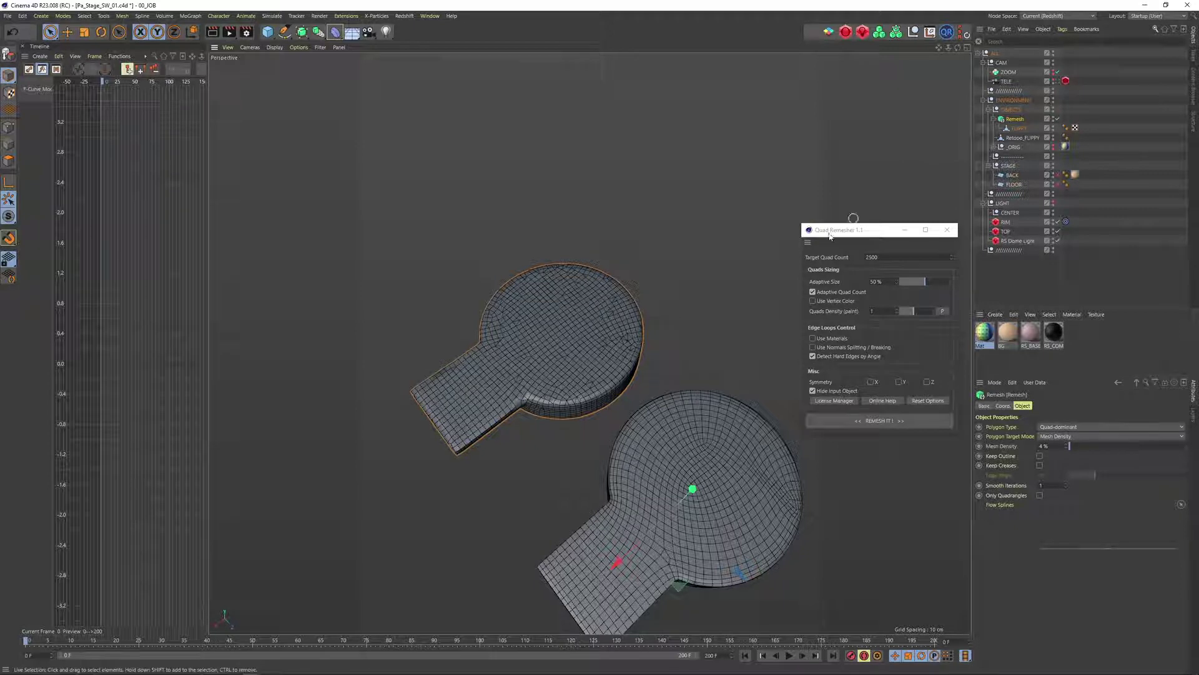
{"action": "scroll", "coordinate": [608, 375], "scroll_direction": "down", "scroll_amount": 3}
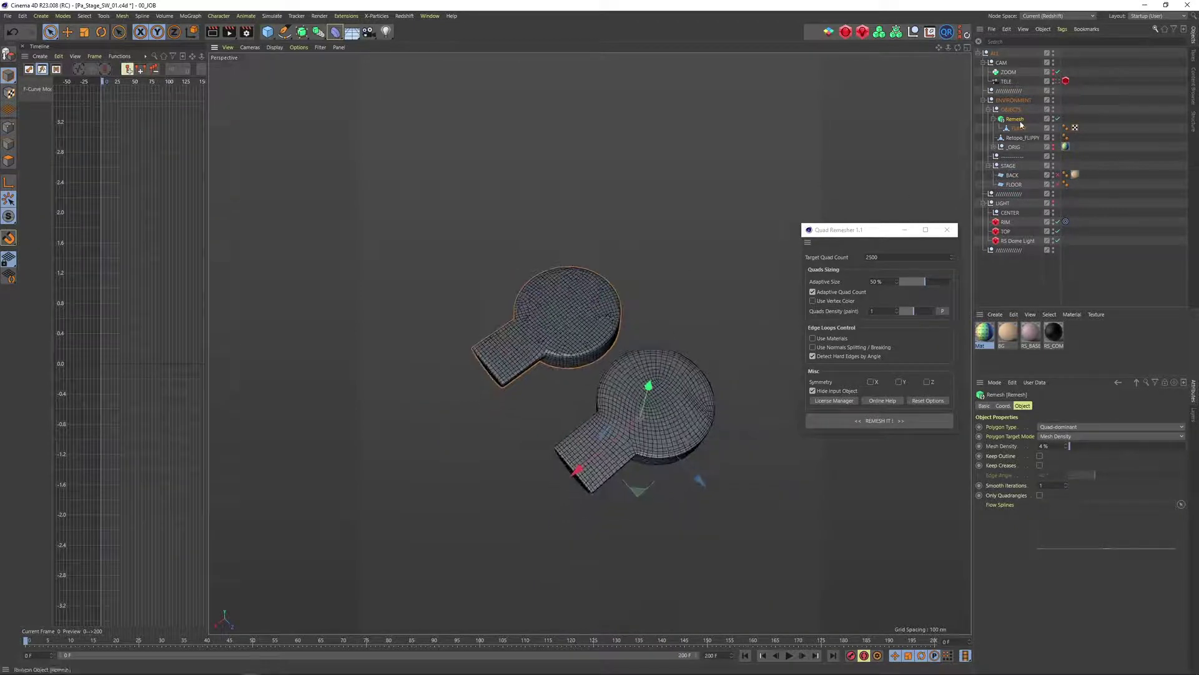
Convert the Remesh generator to an editable mesh and remove the leftover Remesh null.
{"action": "key", "text": "c"}
{"action": "left_click", "coordinate": [994, 118]}
{"action": "left_click", "coordinate": [993, 119]}
{"action": "left_click", "coordinate": [994, 119]}
{"action": "left_click_drag", "start_coordinate": [1013, 128], "coordinate": [1010, 116]}
{"action": "left_click", "coordinate": [1014, 128]}
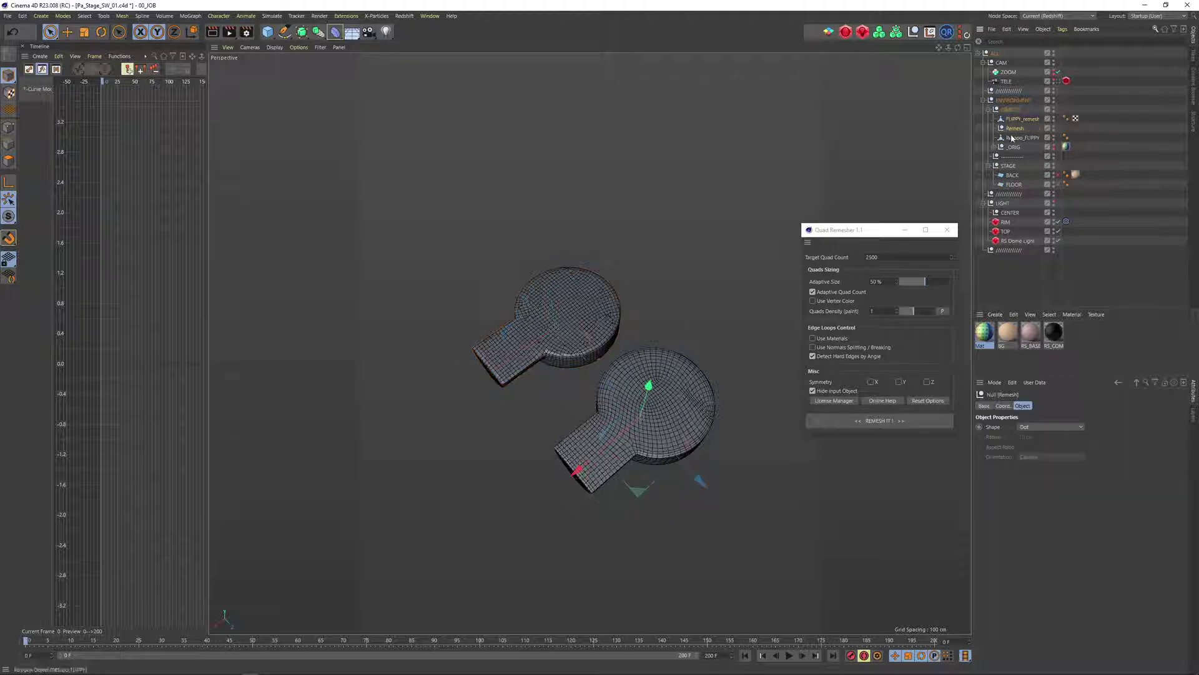
{"action": "key", "text": "Delete"}
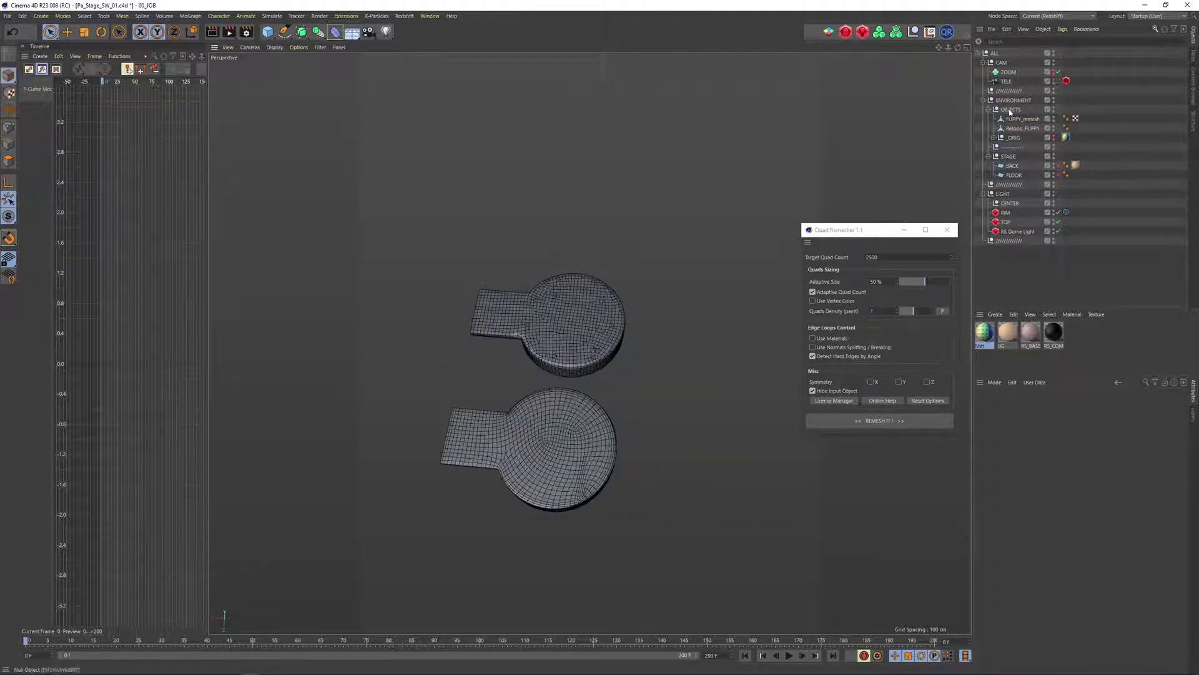
Delete the FLIPPY_remesh object and select the Retopo_FLIPPY mesh.
{"action": "left_click", "coordinate": [578, 316]}
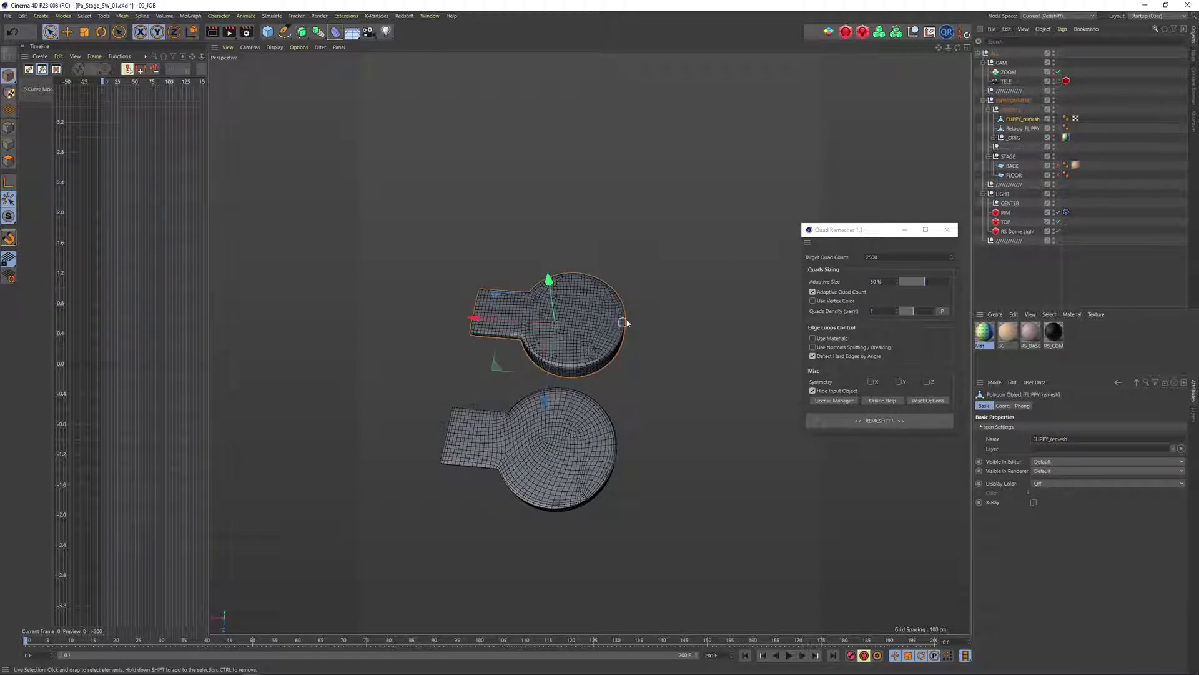
{"action": "key", "text": "Delete"}
{"action": "left_click", "coordinate": [551, 451]}
{"action": "middle_click_drag", "start_coordinate": [553, 451], "coordinate": [587, 422], "text": "alt"}
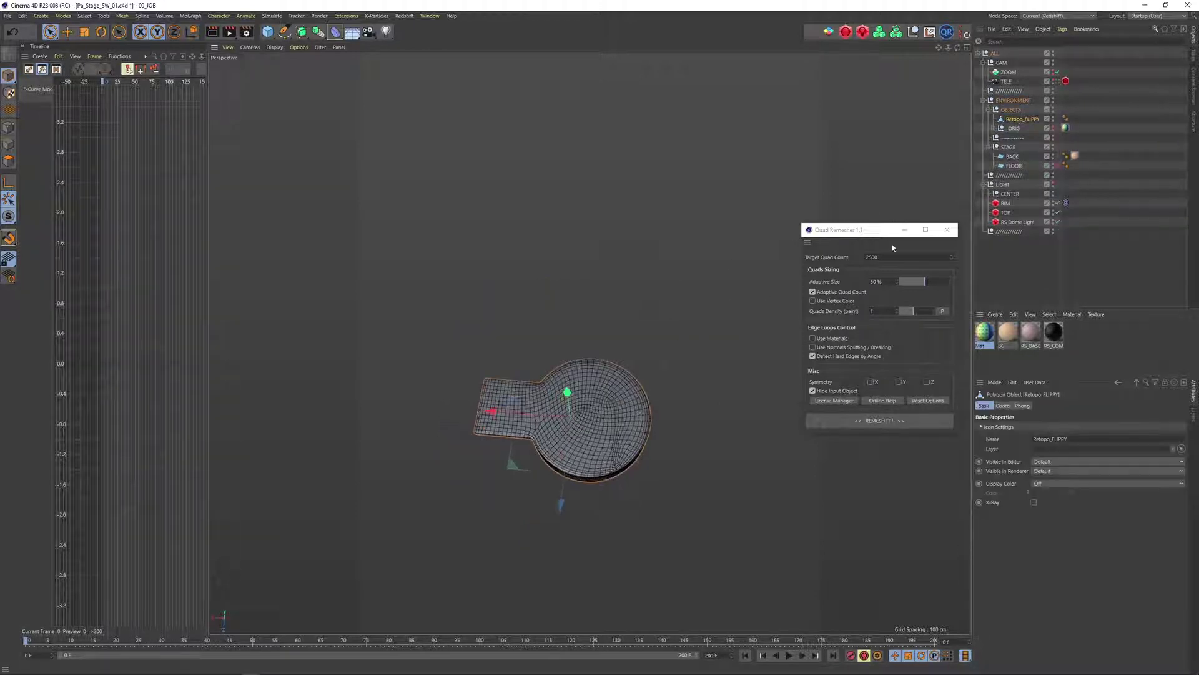
{"action": "left_click_drag", "start_coordinate": [572, 422], "coordinate": [705, 290], "text": "alt"}
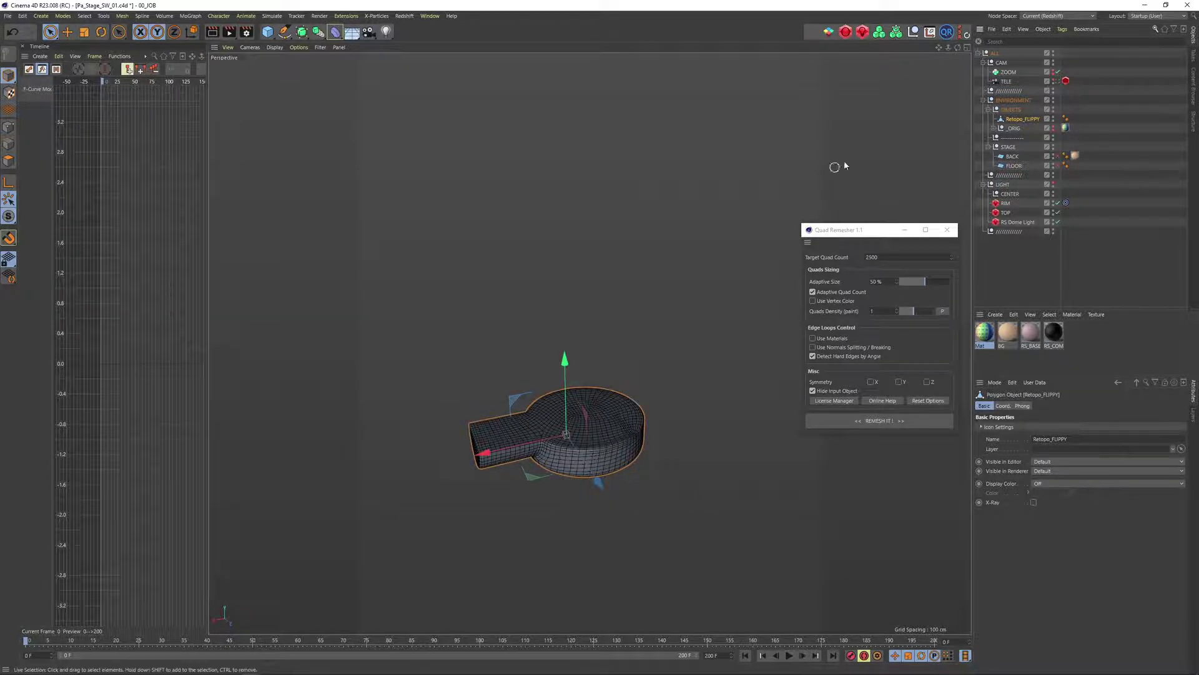
Export the Retopo_FLIPPY mesh to RizomUV for unwrapping.
{"action": "key", "text": "shift+c"}
{"action": "type", "text": "ri"}
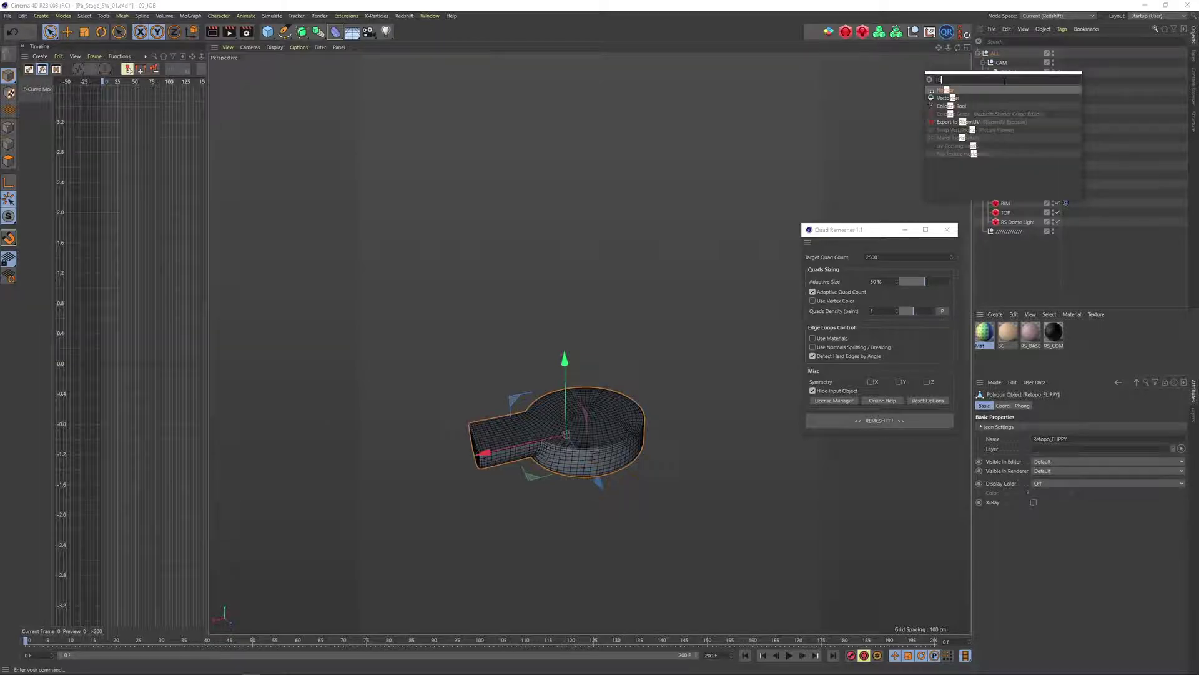
{"action": "key", "text": "Return"}
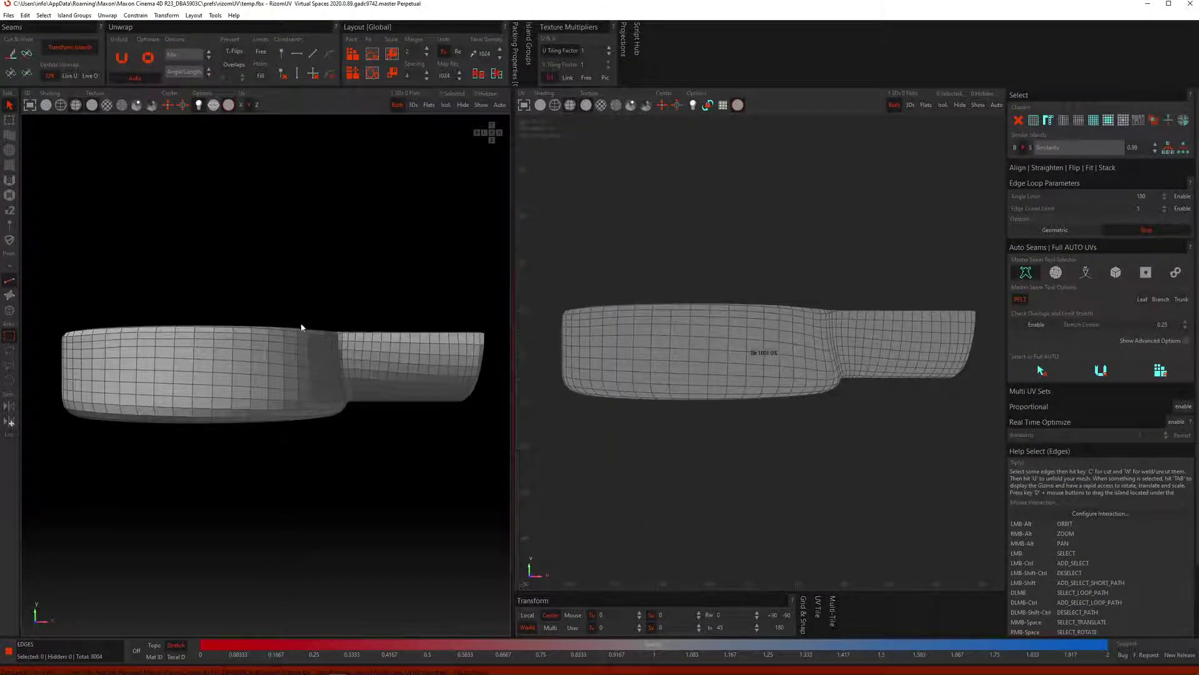
{"action": "left_click_drag", "start_coordinate": [318, 300], "coordinate": [303, 364], "text": "alt"}
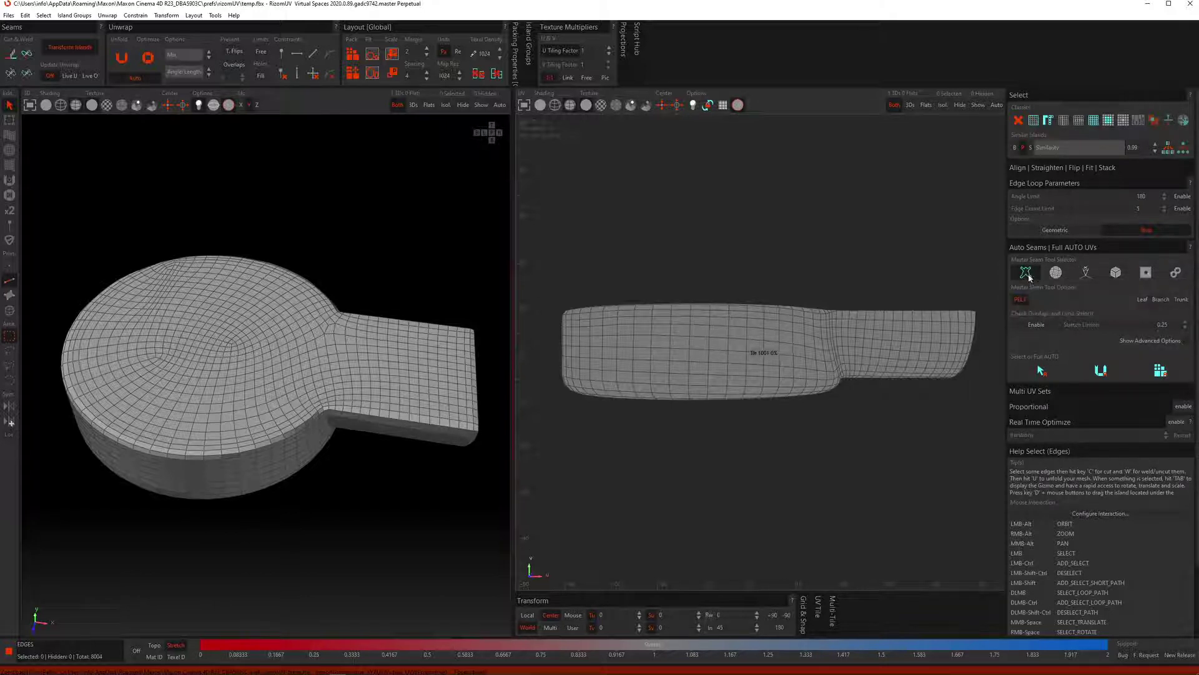
Auto-select the flipper's seam edges, then cut and unfold the mesh along them.
{"action": "left_click", "coordinate": [1042, 371]}
{"action": "left_click_drag", "start_coordinate": [350, 325], "coordinate": [229, 318], "text": "alt"}
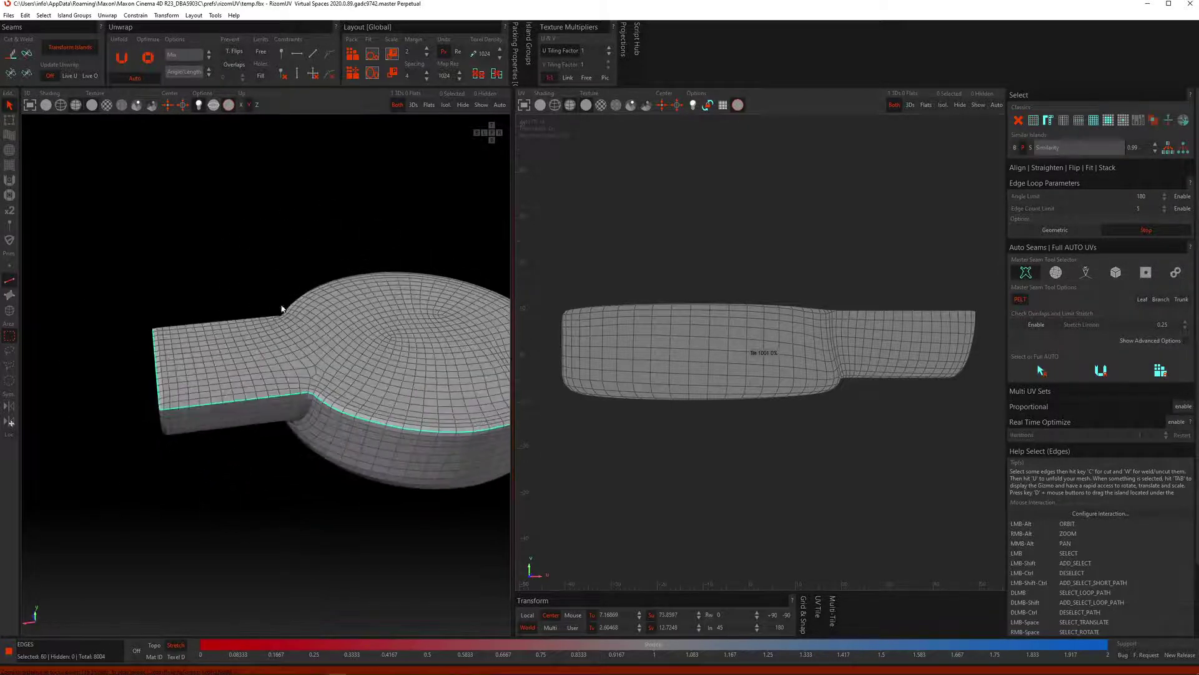
{"action": "right_click_drag", "start_coordinate": [398, 301], "coordinate": [357, 290], "text": "alt"}
{"action": "left_click_drag", "start_coordinate": [356, 289], "coordinate": [388, 400], "text": "alt"}
{"action": "left_click", "coordinate": [1100, 371]}
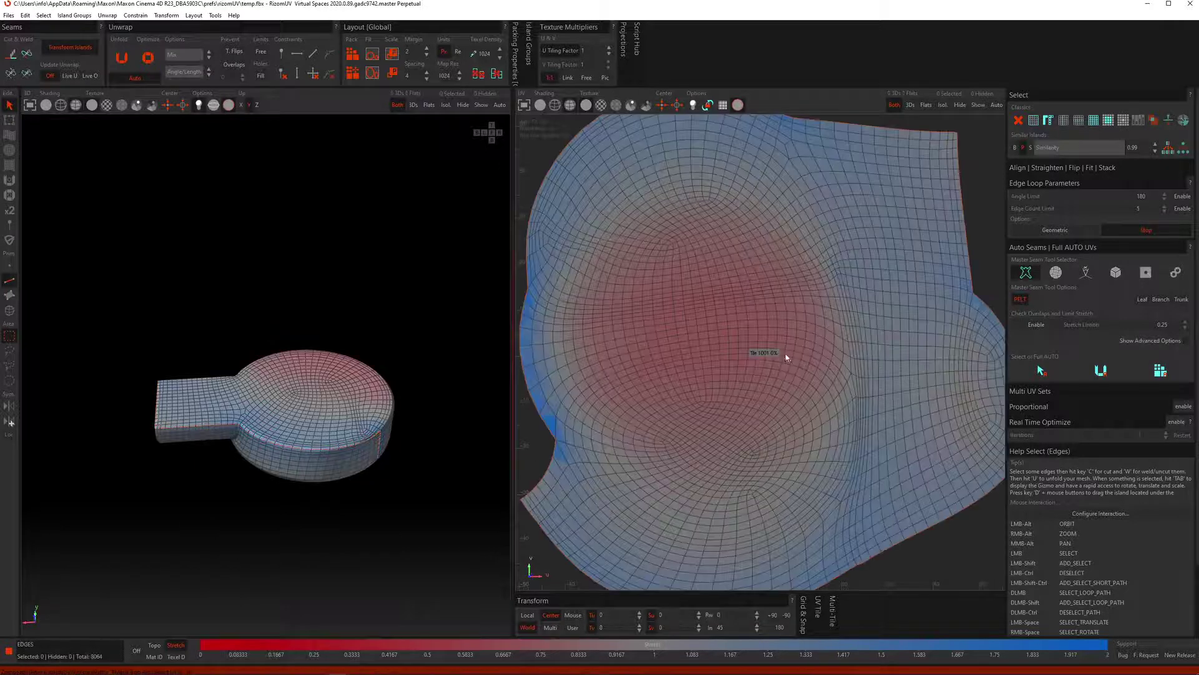
Try the fully automatic UV process with packing on the flipper.
{"action": "left_click", "coordinate": [1160, 370]}
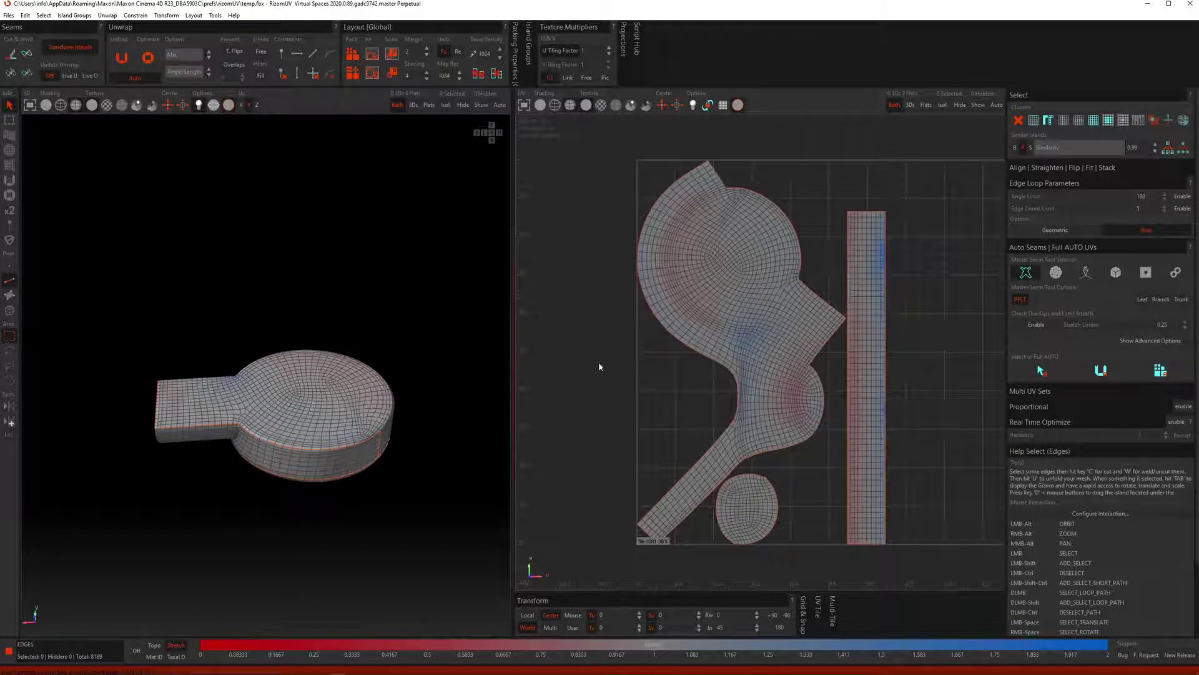
{"action": "left_click_drag", "start_coordinate": [390, 396], "coordinate": [343, 411], "text": "alt"}
{"action": "left_click_drag", "start_coordinate": [377, 475], "coordinate": [375, 442], "text": "alt"}
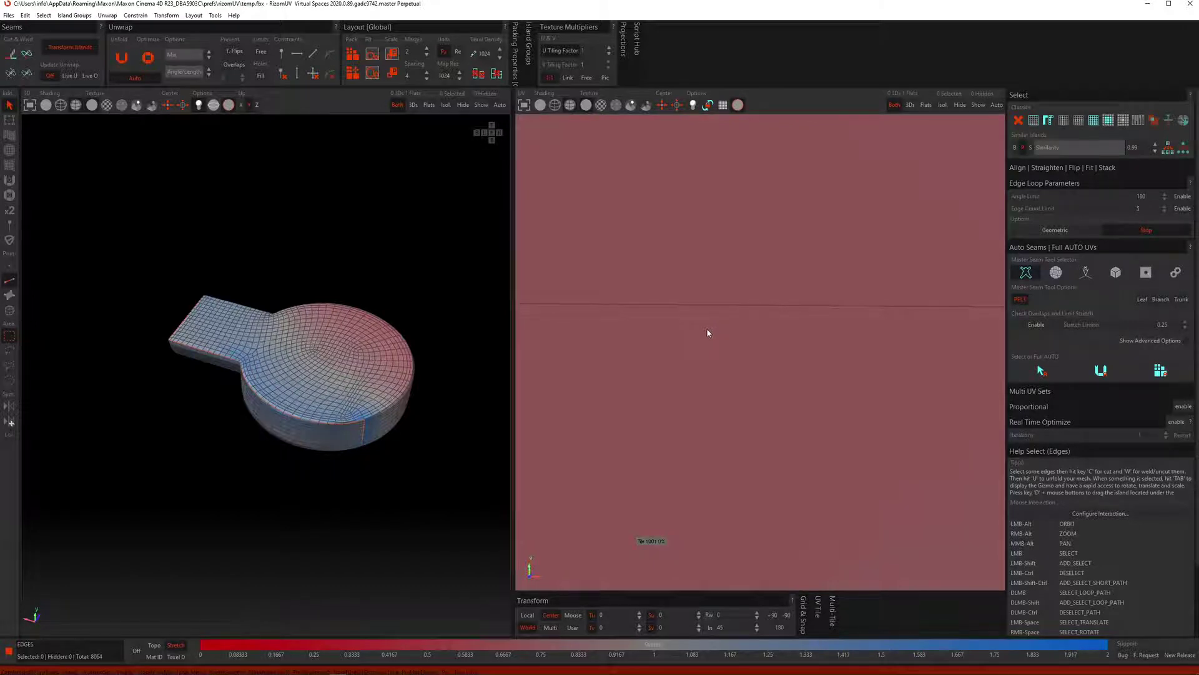
Unfold the flipper's single UV island again and check its stretch on the model.
{"action": "key", "text": "u"}
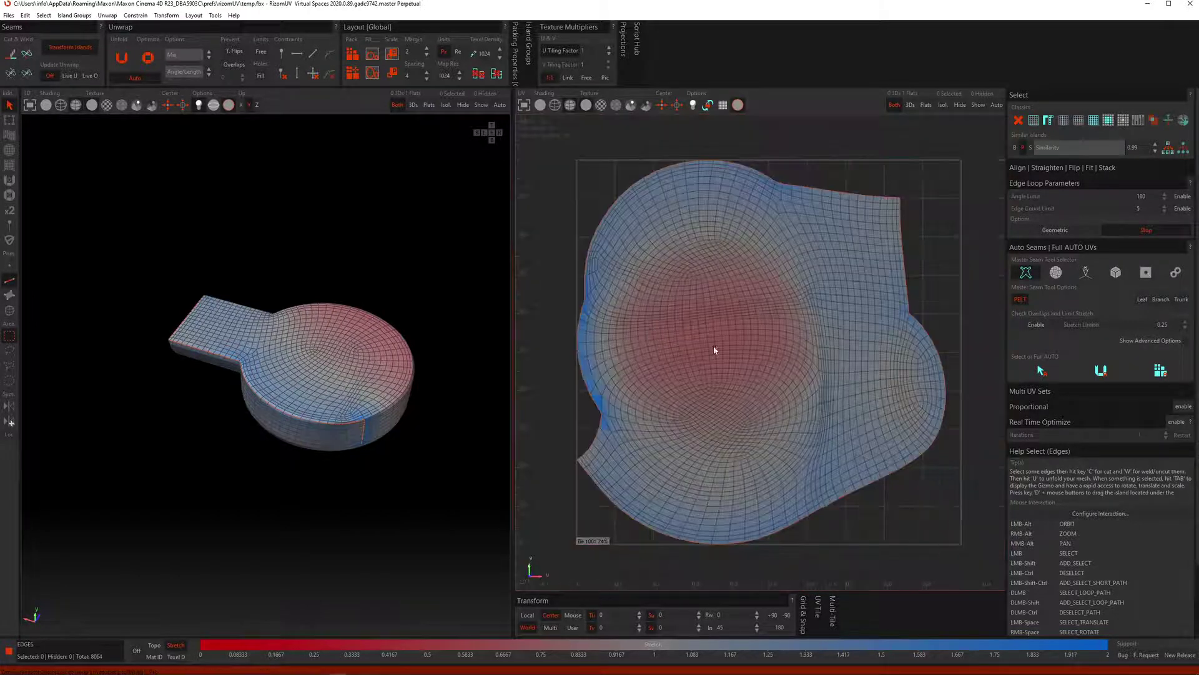
{"action": "left_click_drag", "start_coordinate": [421, 336], "coordinate": [609, 345], "text": "alt"}
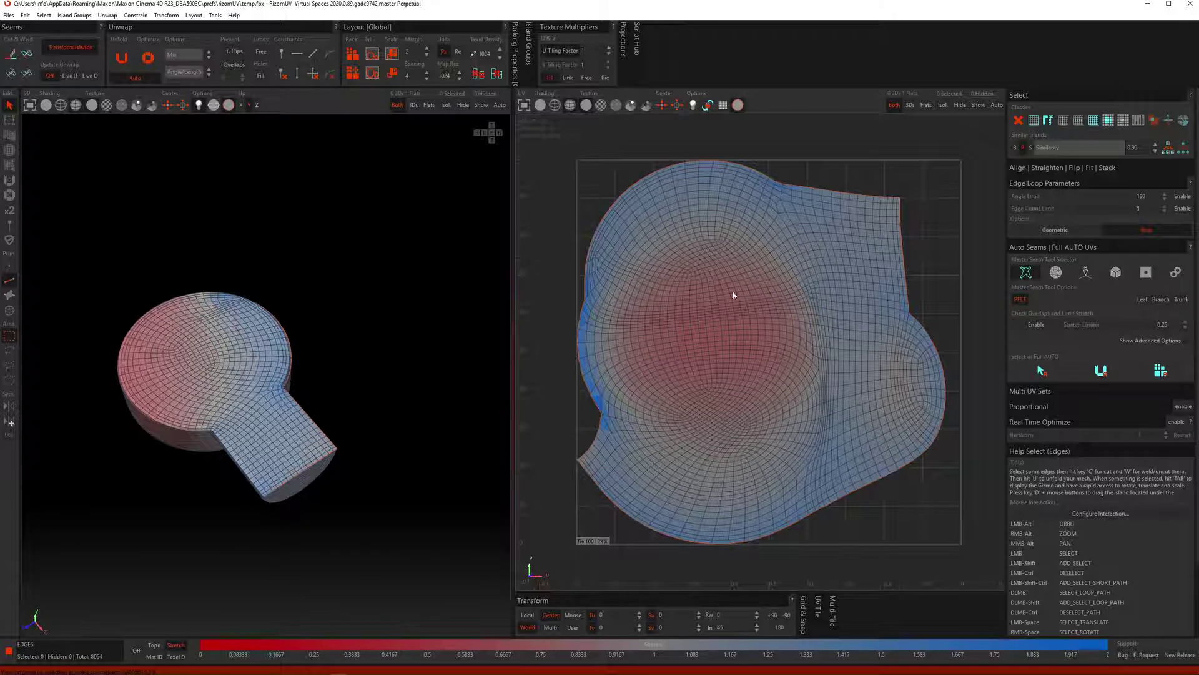
{"action": "left_click_drag", "start_coordinate": [298, 427], "coordinate": [311, 394], "text": "alt"}
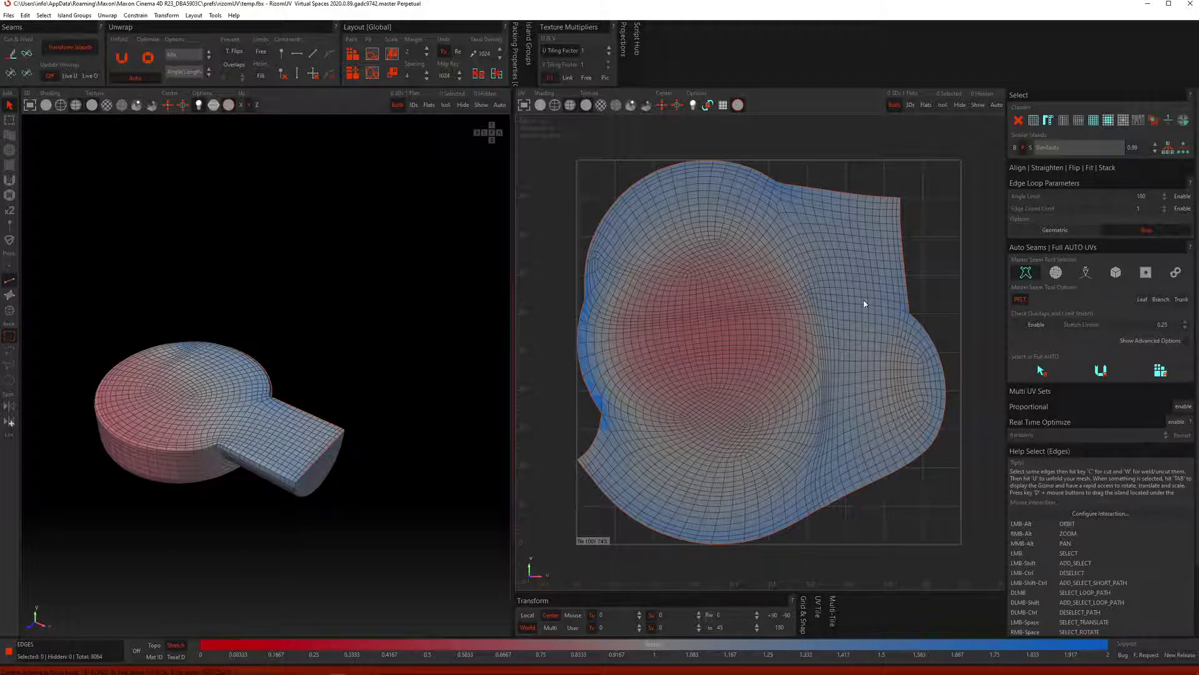
{"action": "left_click_drag", "start_coordinate": [299, 476], "coordinate": [330, 461], "text": "alt"}
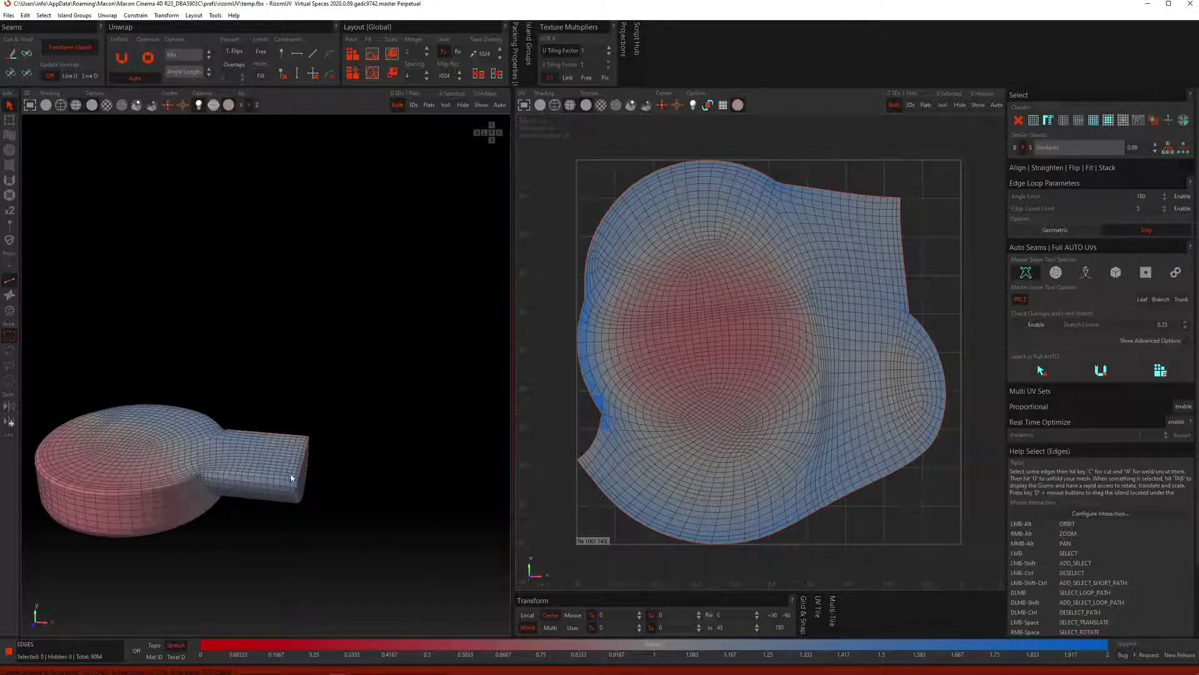
Cut an additional seam along the handle's uncut upper edge up to the disc and unfold the UV island with it.
{"action": "right_click_drag", "start_coordinate": [290, 473], "coordinate": [314, 594], "text": "alt"}
{"action": "left_click_drag", "start_coordinate": [314, 593], "coordinate": [292, 482], "text": "alt"}
{"action": "left_click", "coordinate": [306, 503]}
{"action": "middle_click_drag", "start_coordinate": [269, 472], "coordinate": [379, 435], "text": "alt"}
{"action": "left_click_drag", "start_coordinate": [379, 435], "coordinate": [337, 441], "text": "alt"}
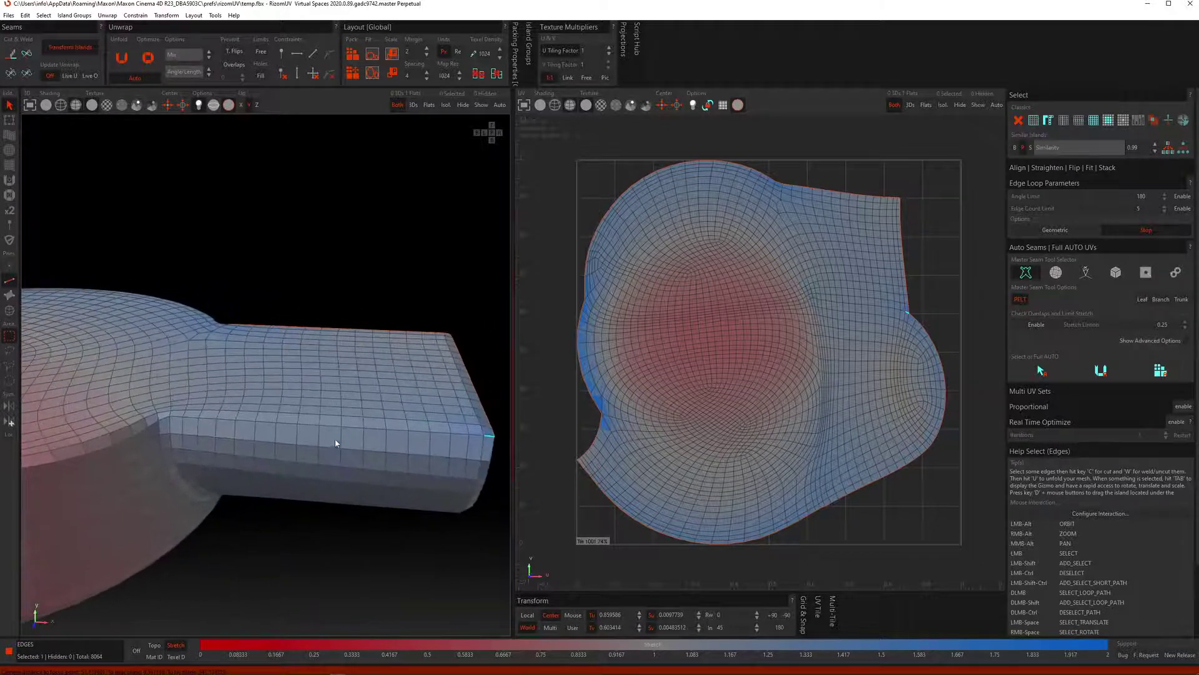
{"action": "double_click", "coordinate": [167, 418]}
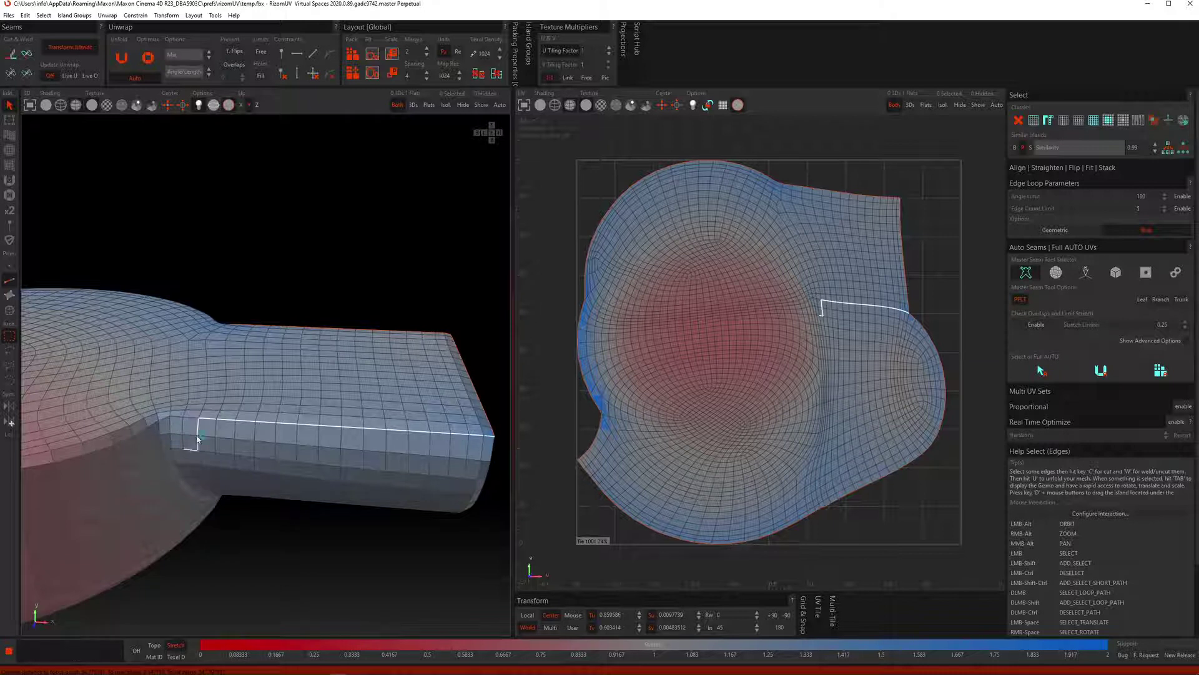
{"action": "left_click", "coordinate": [174, 420], "text": "ctrl+shift"}
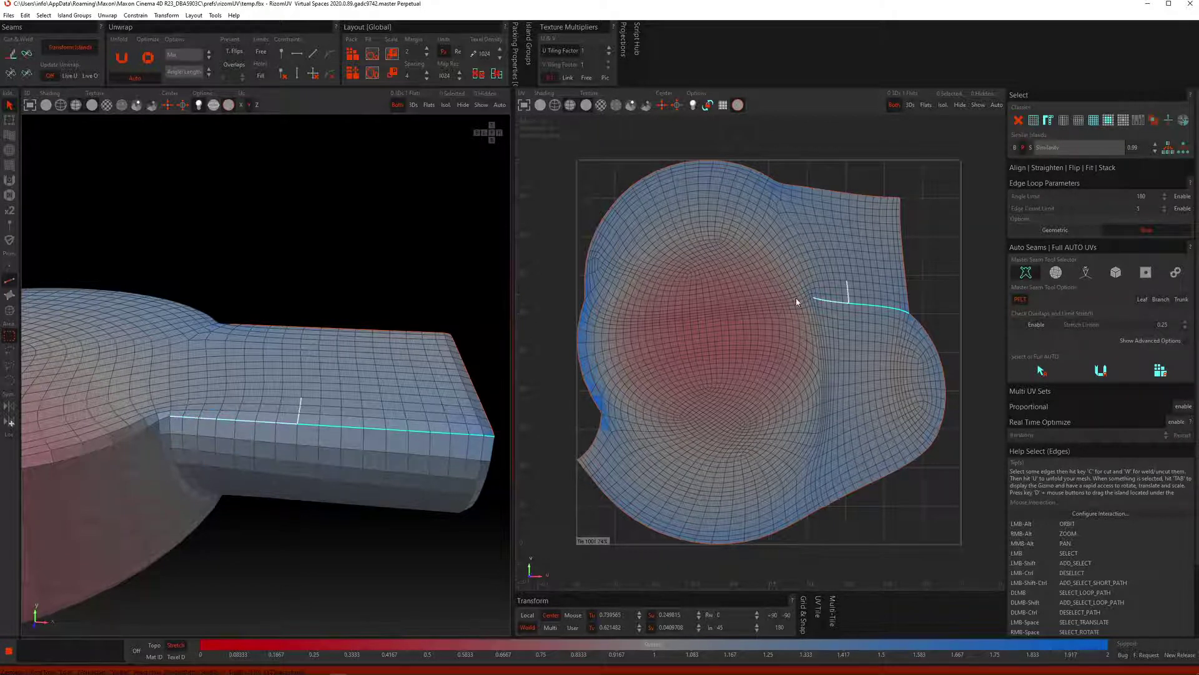
{"action": "key", "text": "c"}
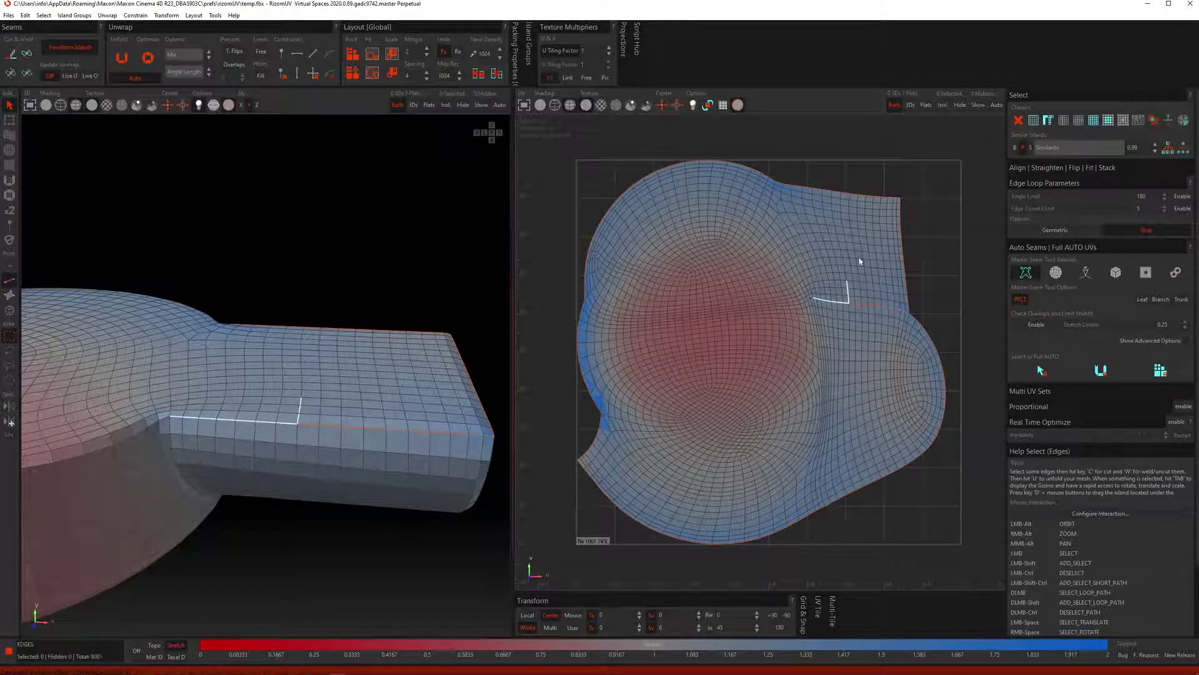
{"action": "key", "text": "c"}
{"action": "key", "text": "u"}
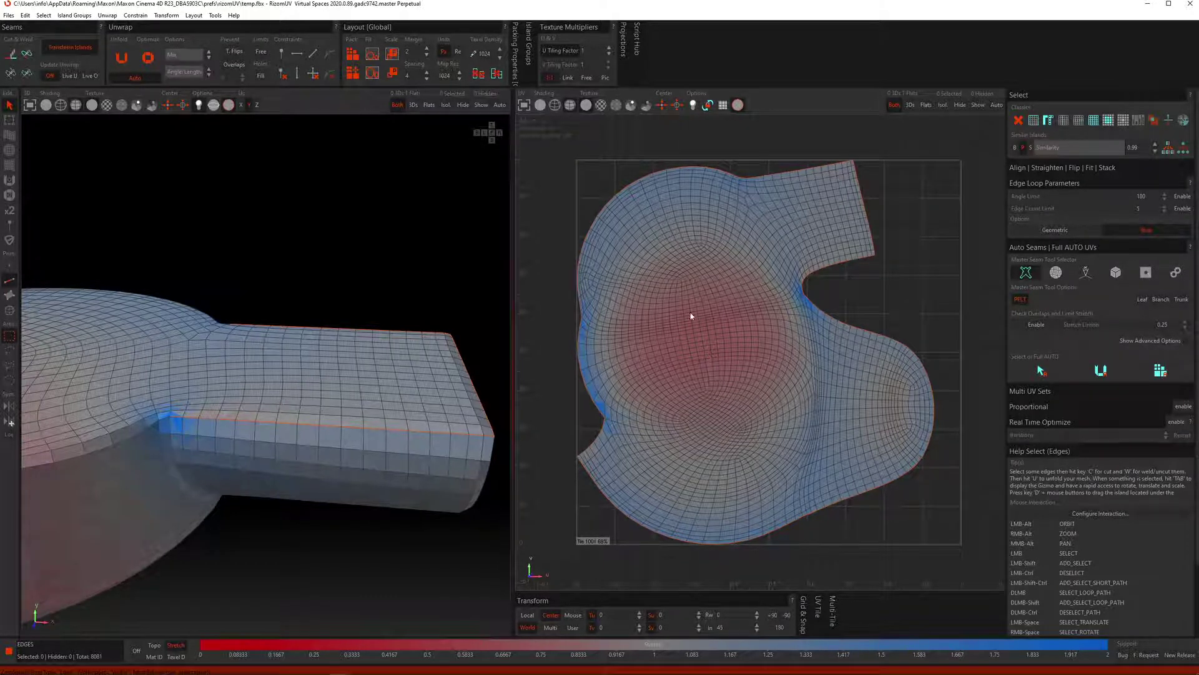
{"action": "left_click_drag", "start_coordinate": [303, 410], "coordinate": [260, 418], "text": "alt"}
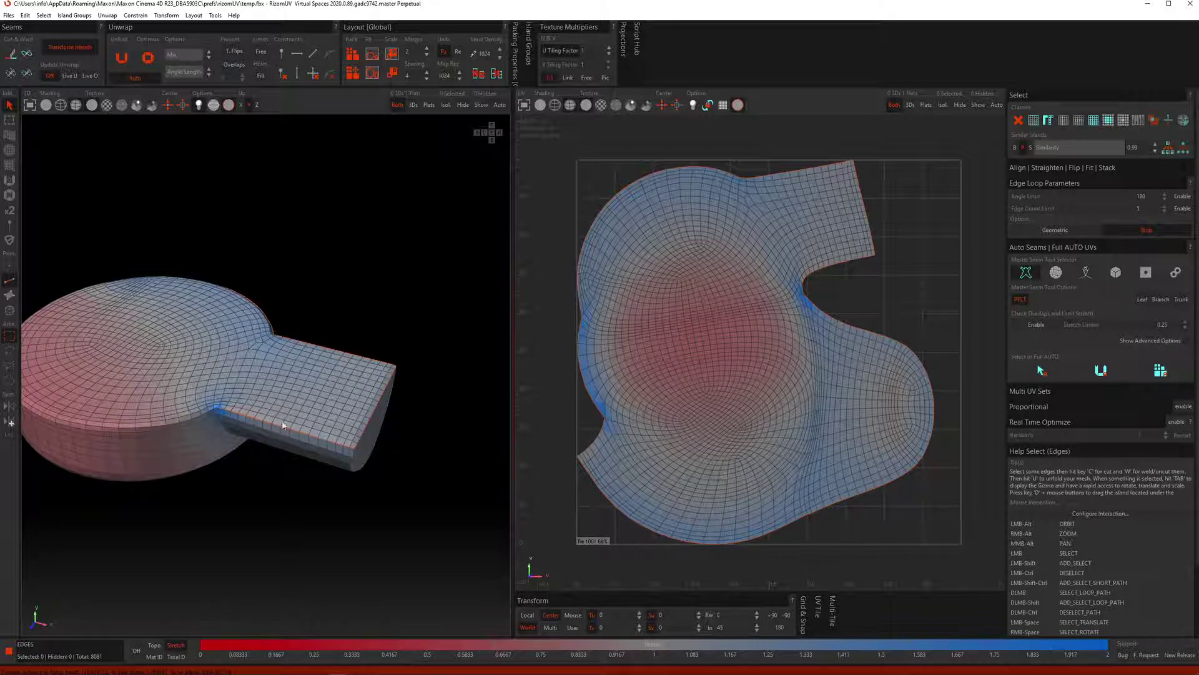
Cut an extra seam from the handle junction along the disc's upper rim, unfold the island, and check its stretch on the model.
{"action": "left_click_drag", "start_coordinate": [292, 424], "coordinate": [239, 398], "text": "alt"}
{"action": "scroll", "coordinate": [231, 407], "scroll_direction": "up", "scroll_amount": 3}
{"action": "left_click", "coordinate": [235, 400]}
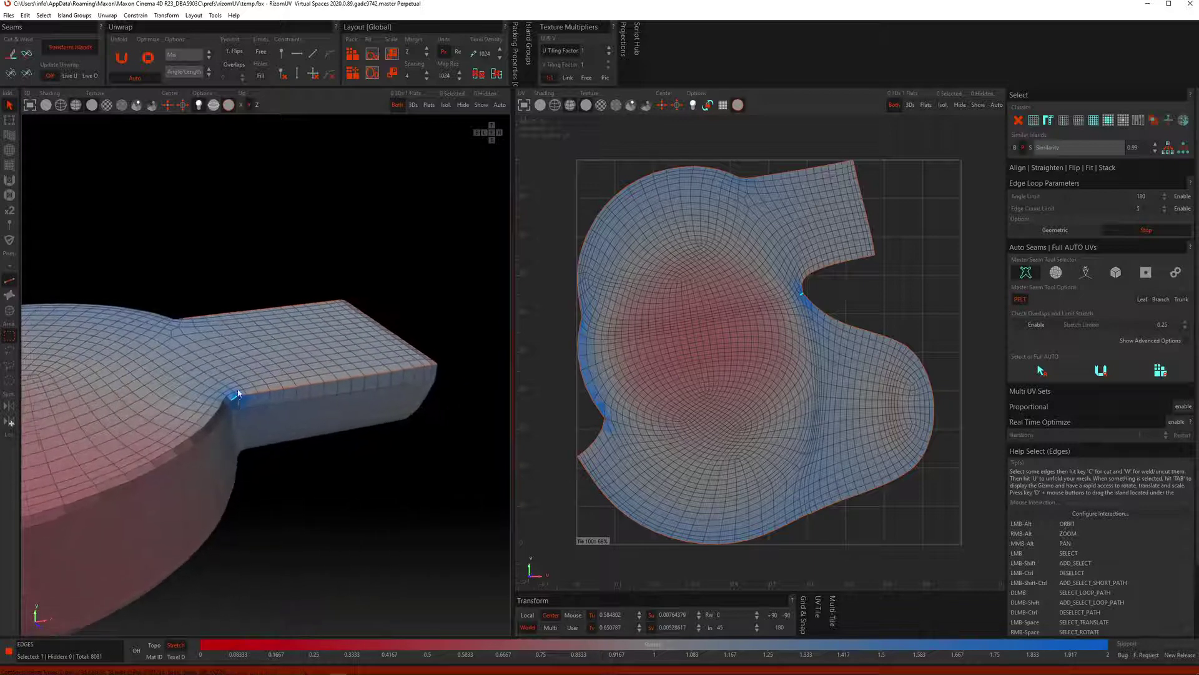
{"action": "right_click_drag", "start_coordinate": [239, 397], "coordinate": [227, 421], "text": "alt"}
{"action": "middle_click_drag", "start_coordinate": [228, 422], "coordinate": [337, 409], "text": "alt"}
{"action": "right_click_drag", "start_coordinate": [336, 409], "coordinate": [314, 361], "text": "alt"}
{"action": "left_click_drag", "start_coordinate": [314, 362], "coordinate": [342, 423], "text": "alt"}
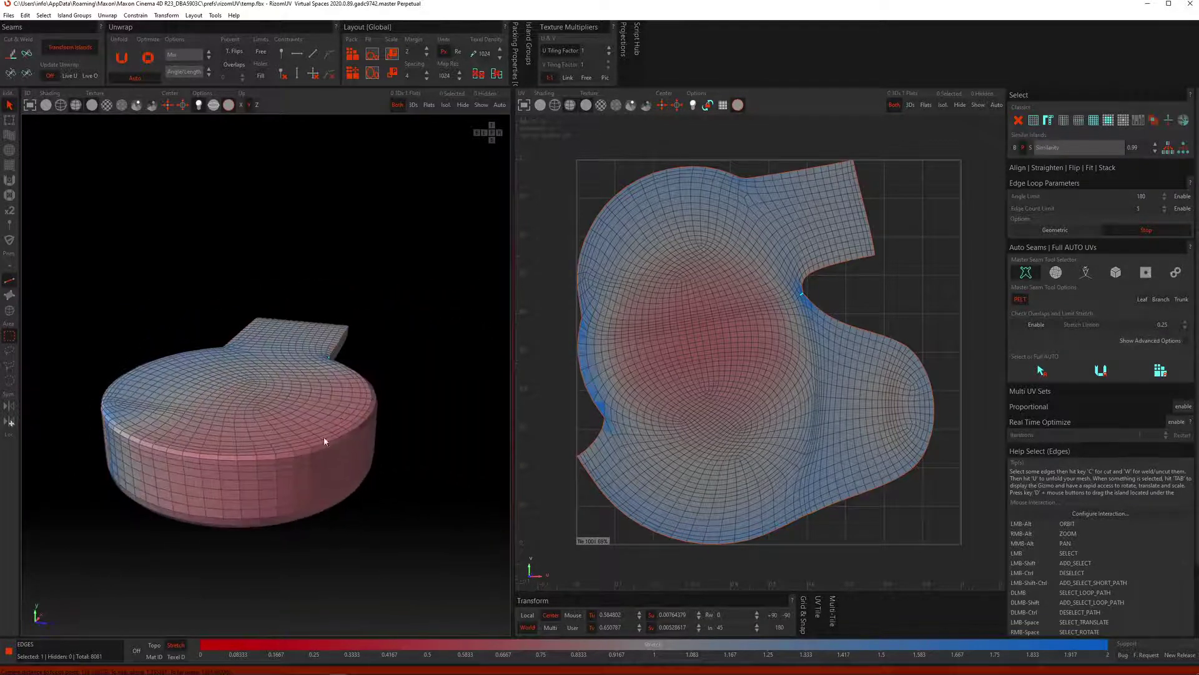
{"action": "left_click", "coordinate": [309, 448], "text": "ctrl+shift"}
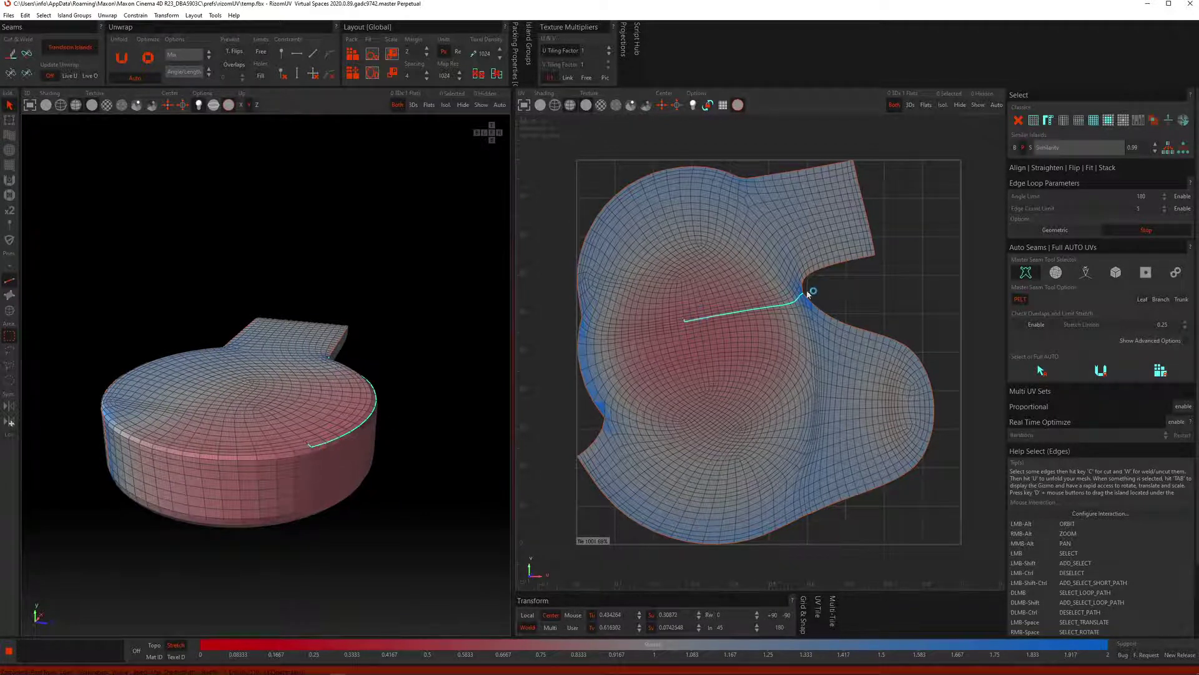
{"action": "key", "text": "c"}
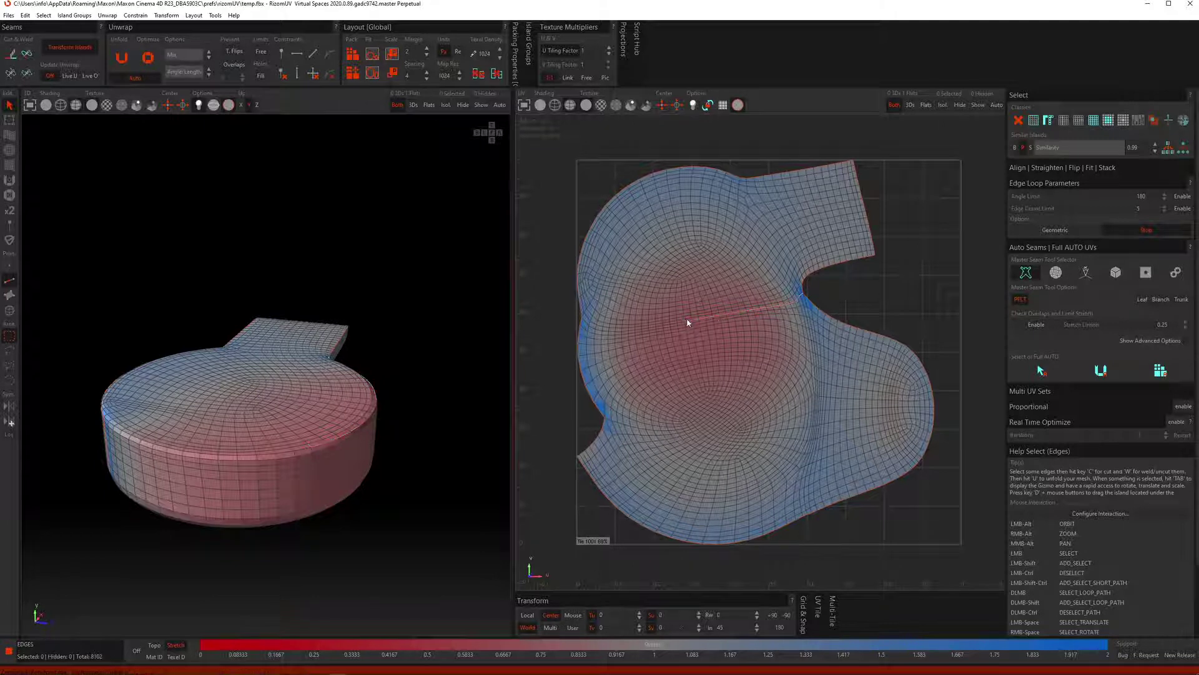
{"action": "key", "text": "u"}
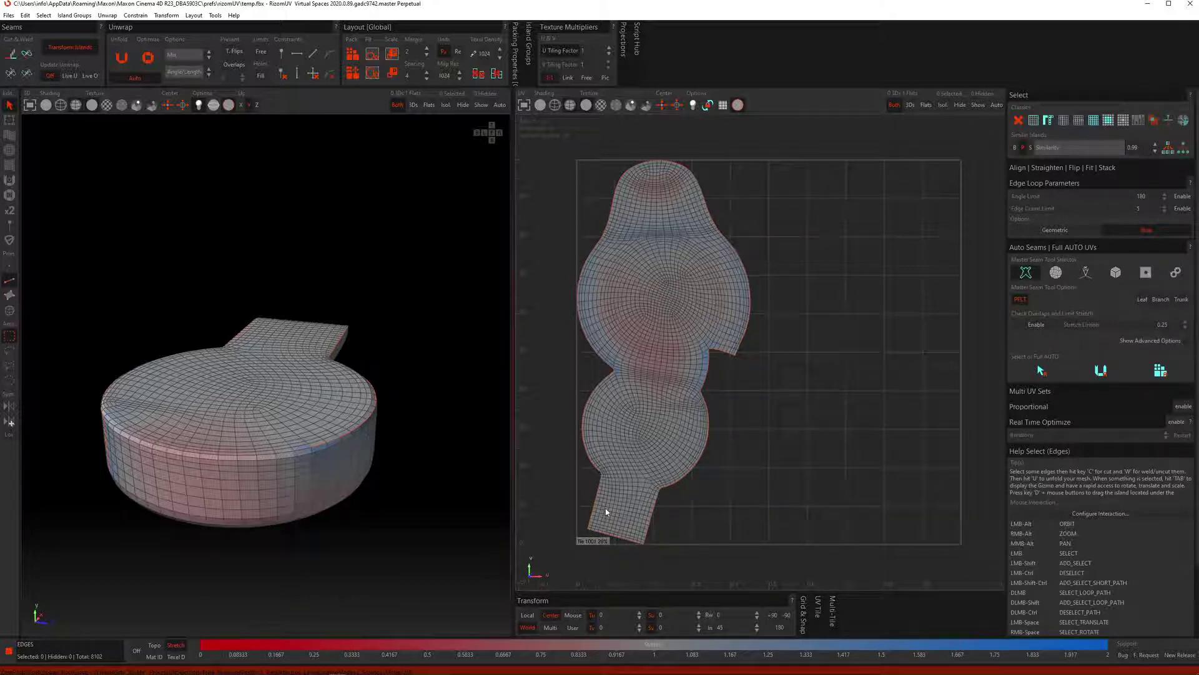
{"action": "left_click_drag", "start_coordinate": [559, 416], "coordinate": [369, 371], "text": "alt"}
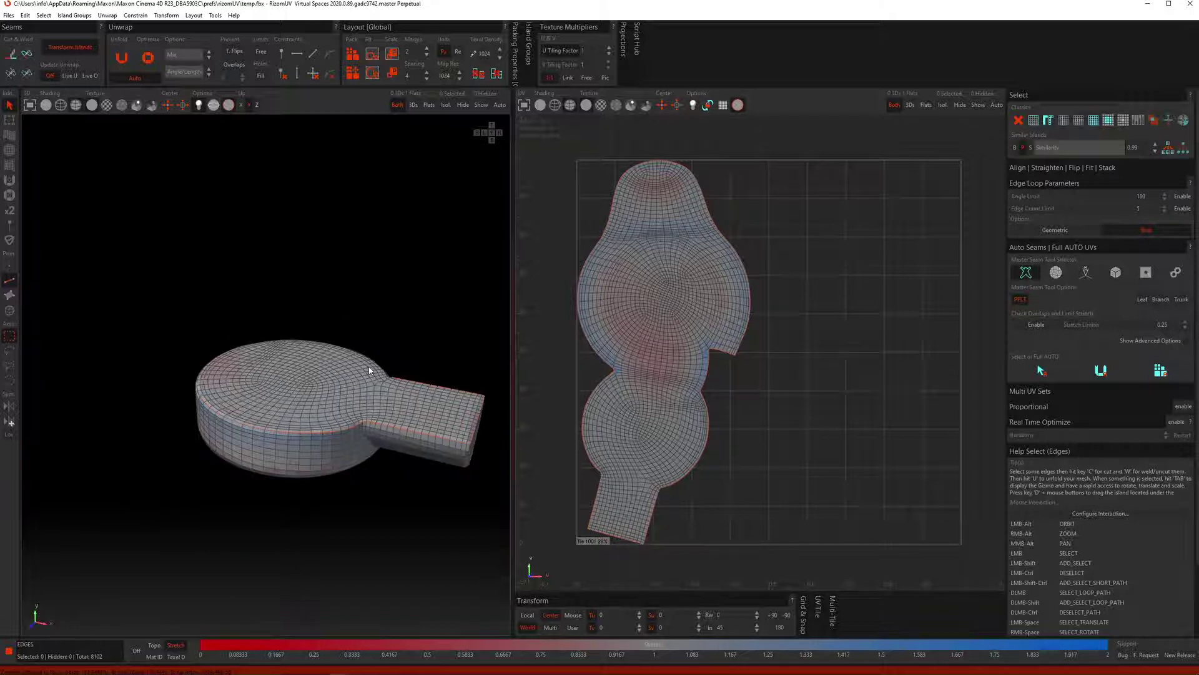
Switch to Cinema 4D, put the retopologized flipper and a duplicate of it under OBJECTS, and move the duplicate beside the original.
{"action": "key", "text": "alt+Tab"}
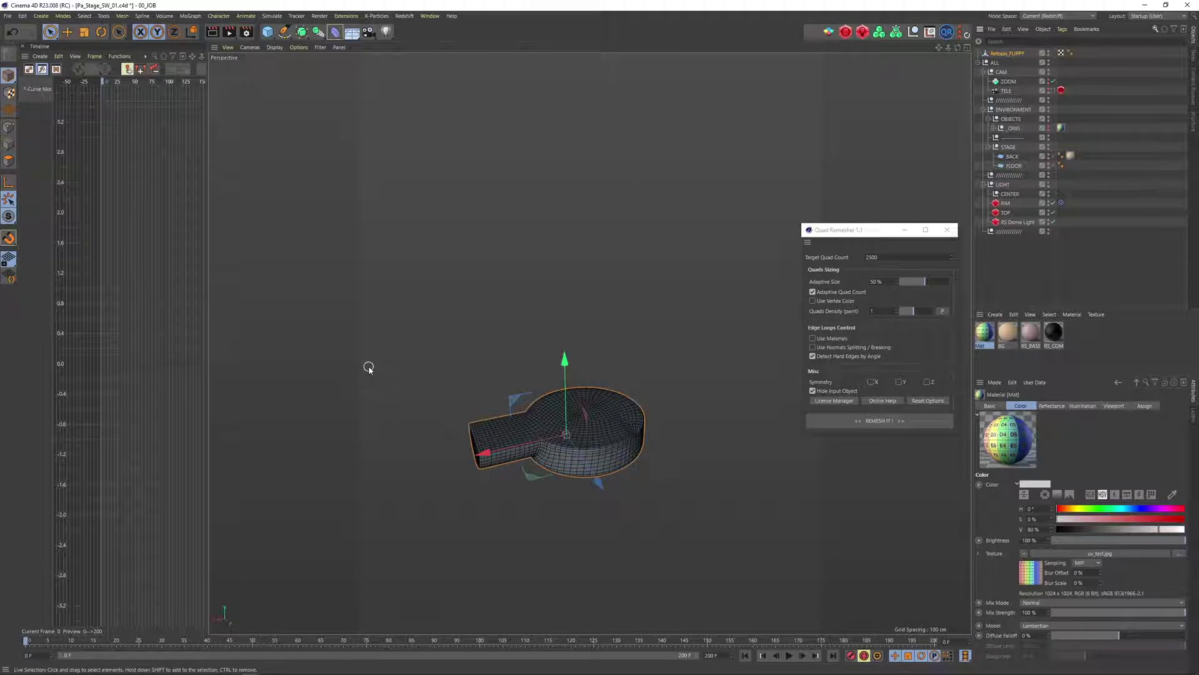
{"action": "left_click", "coordinate": [1061, 53]}
{"action": "left_click_drag", "start_coordinate": [1009, 53], "coordinate": [1033, 110]}
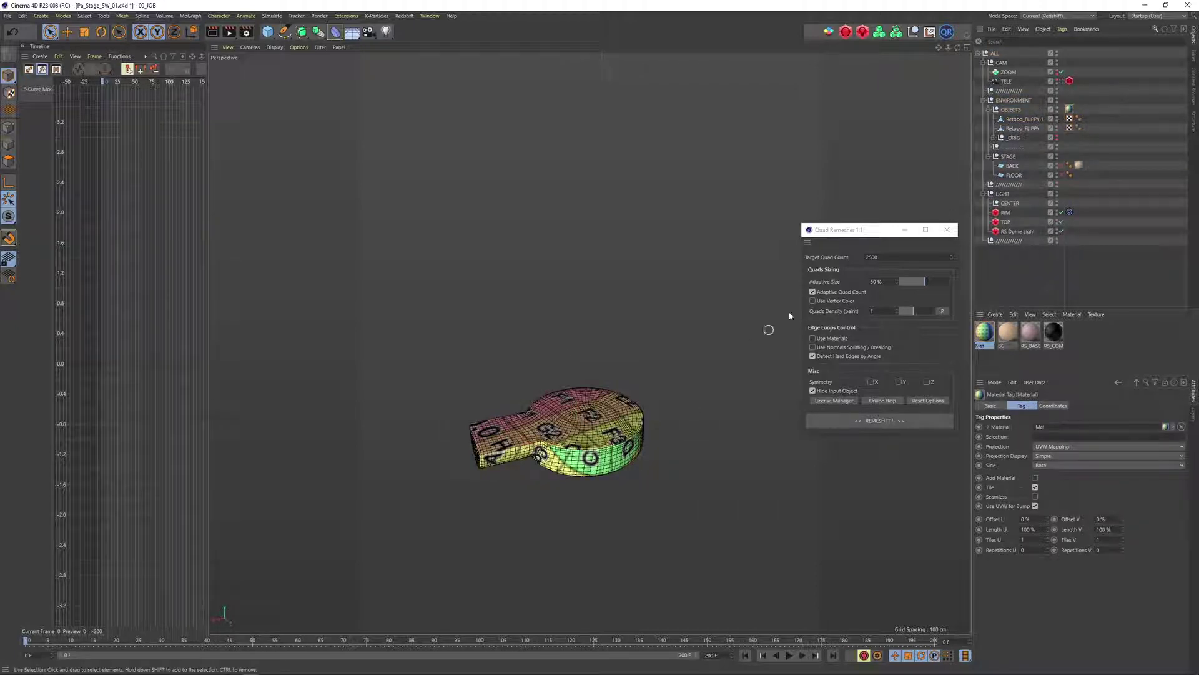
{"action": "left_click", "coordinate": [1012, 119]}
{"action": "left_click_drag", "start_coordinate": [595, 485], "coordinate": [656, 556]}
{"action": "left_click_drag", "start_coordinate": [549, 359], "coordinate": [582, 403], "text": "alt"}
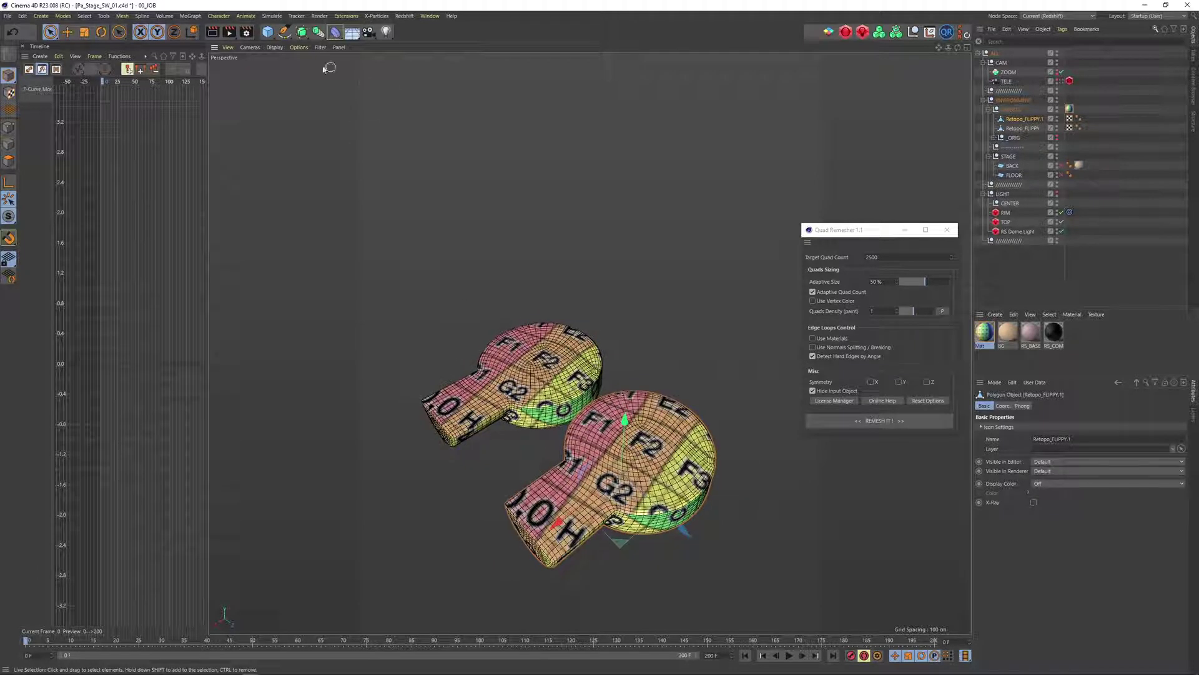
Delete the UVW tag from the duplicate flipper Retopo_FLIPPY.1.
{"action": "left_click", "coordinate": [299, 47]}
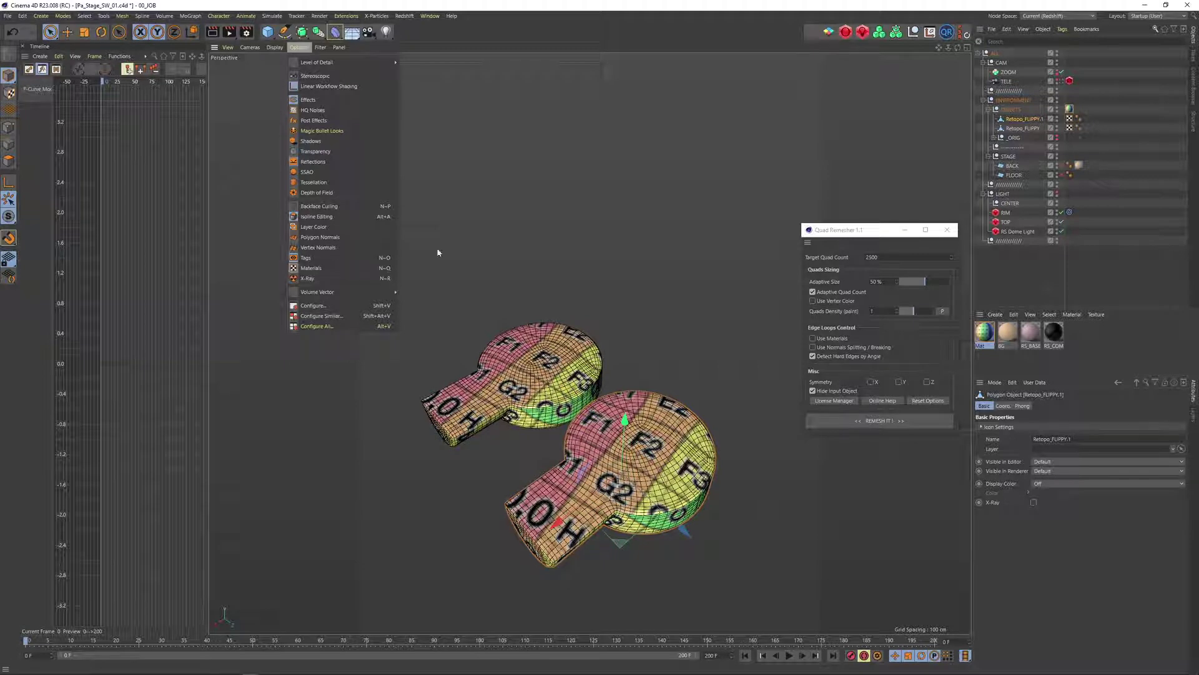
{"action": "left_click", "coordinate": [501, 247]}
{"action": "middle_click_drag", "start_coordinate": [572, 362], "coordinate": [512, 268], "text": "alt"}
{"action": "left_click_drag", "start_coordinate": [512, 269], "coordinate": [538, 293], "text": "alt"}
{"action": "middle_click_drag", "start_coordinate": [538, 293], "coordinate": [589, 319], "text": "alt"}
{"action": "left_click_drag", "start_coordinate": [588, 320], "coordinate": [599, 325], "text": "alt"}
{"action": "left_click", "coordinate": [1070, 118]}
{"action": "key", "text": "Delete"}
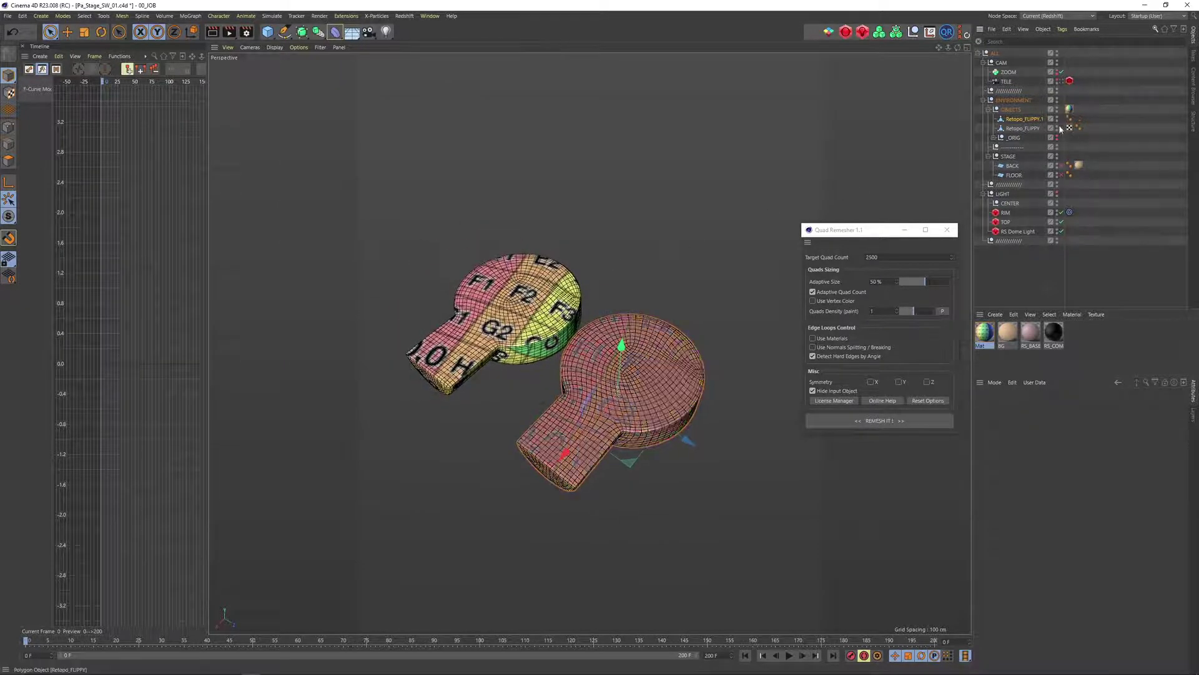
{"action": "left_click", "coordinate": [1024, 120]}
{"action": "left_click_drag", "start_coordinate": [593, 329], "coordinate": [581, 345], "text": "alt"}
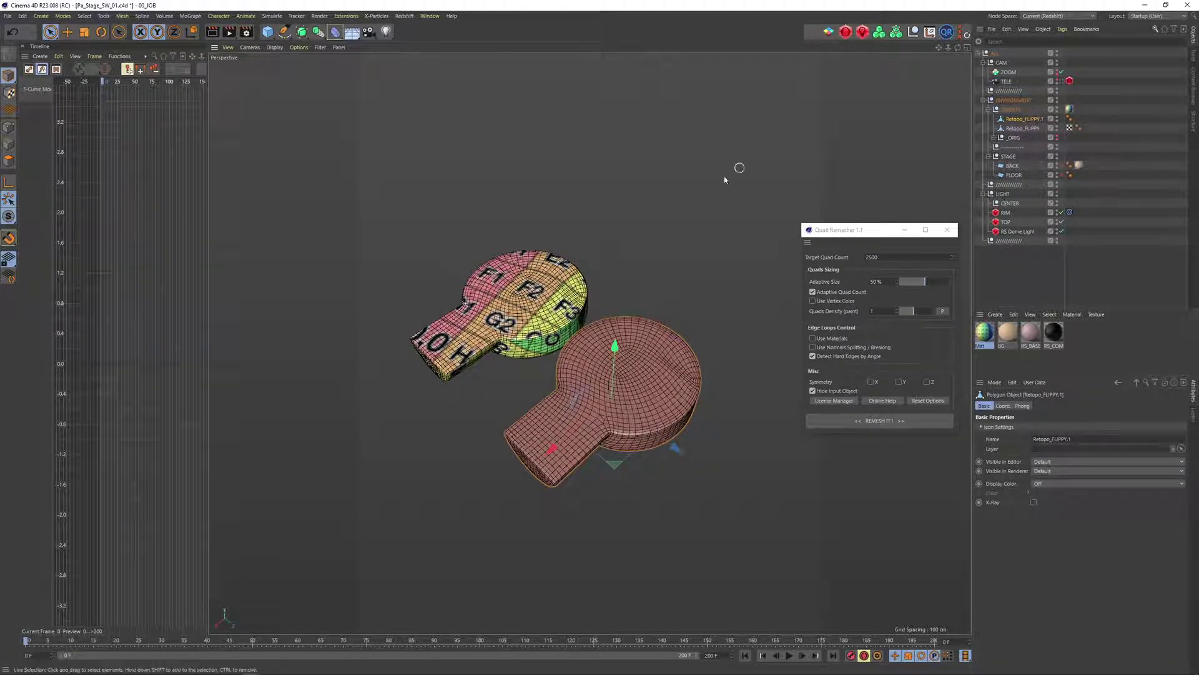
Find the Set UVW from Projection command and apply it to the duplicate flipper.
{"action": "key", "text": "shift+c"}
{"action": "type", "text": "rzom"}
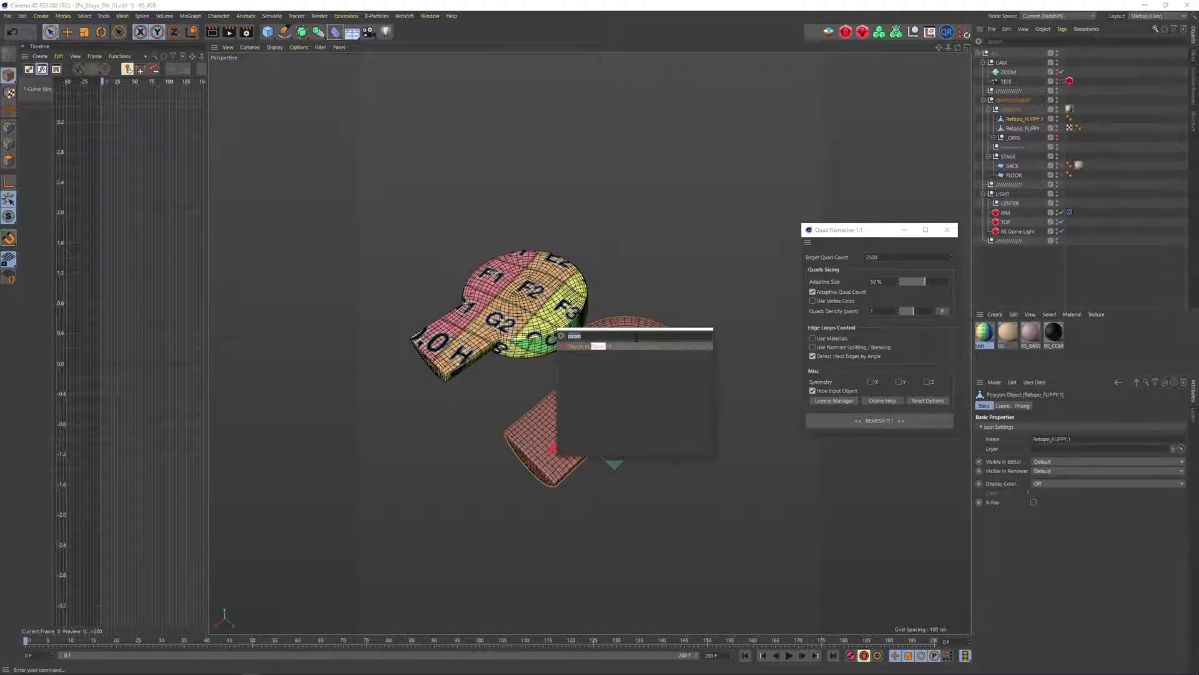
{"action": "type", "text": "uv"}
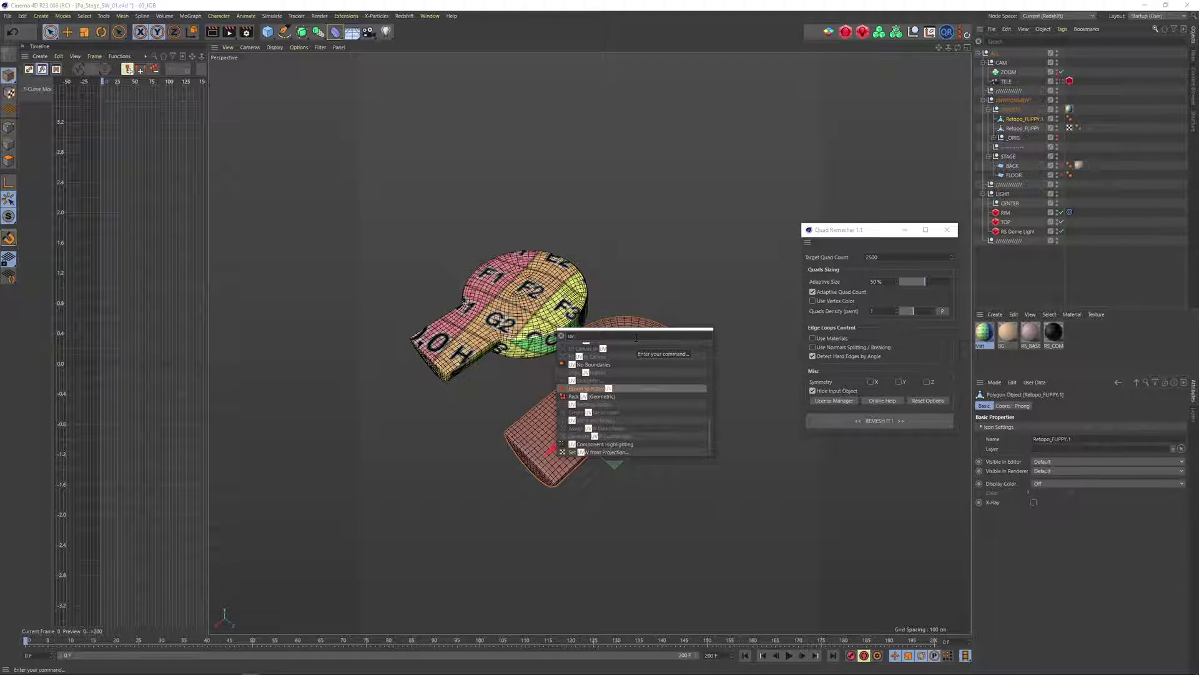
{"action": "type", "text": " pr"}
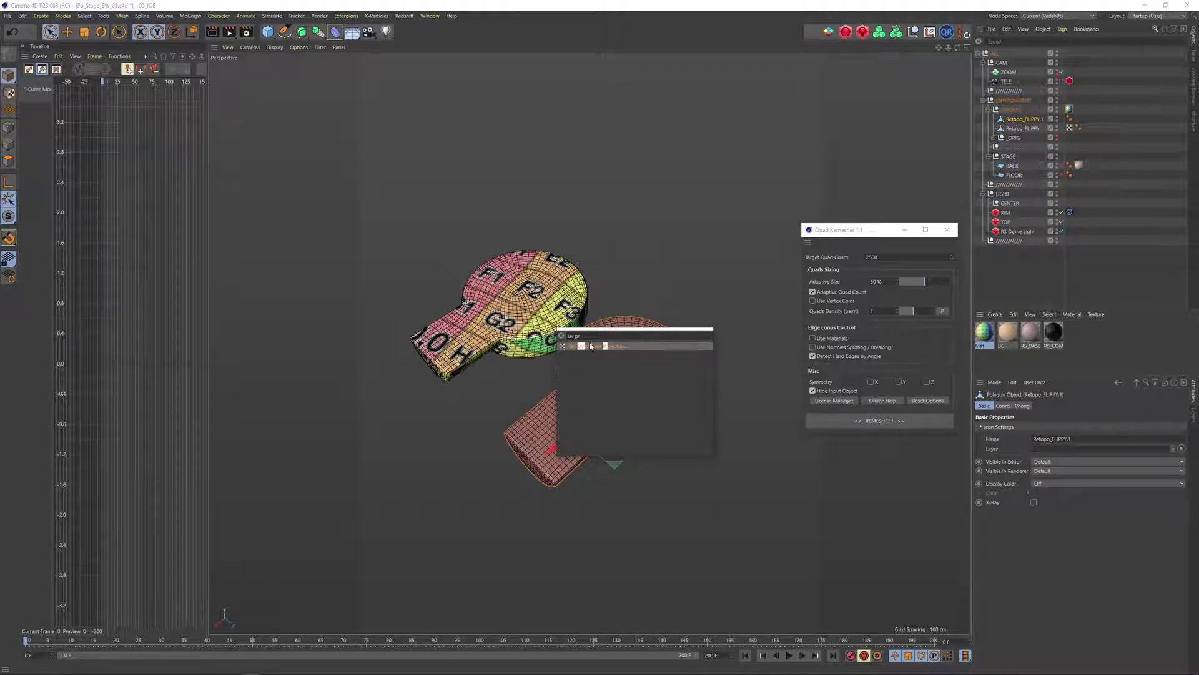
{"action": "left_click", "coordinate": [591, 346]}
Switch to the BP - UV Edit layout and generate Automatic UVs for the duplicate flipper with the Packed method.
{"action": "left_click", "coordinate": [1158, 17]}
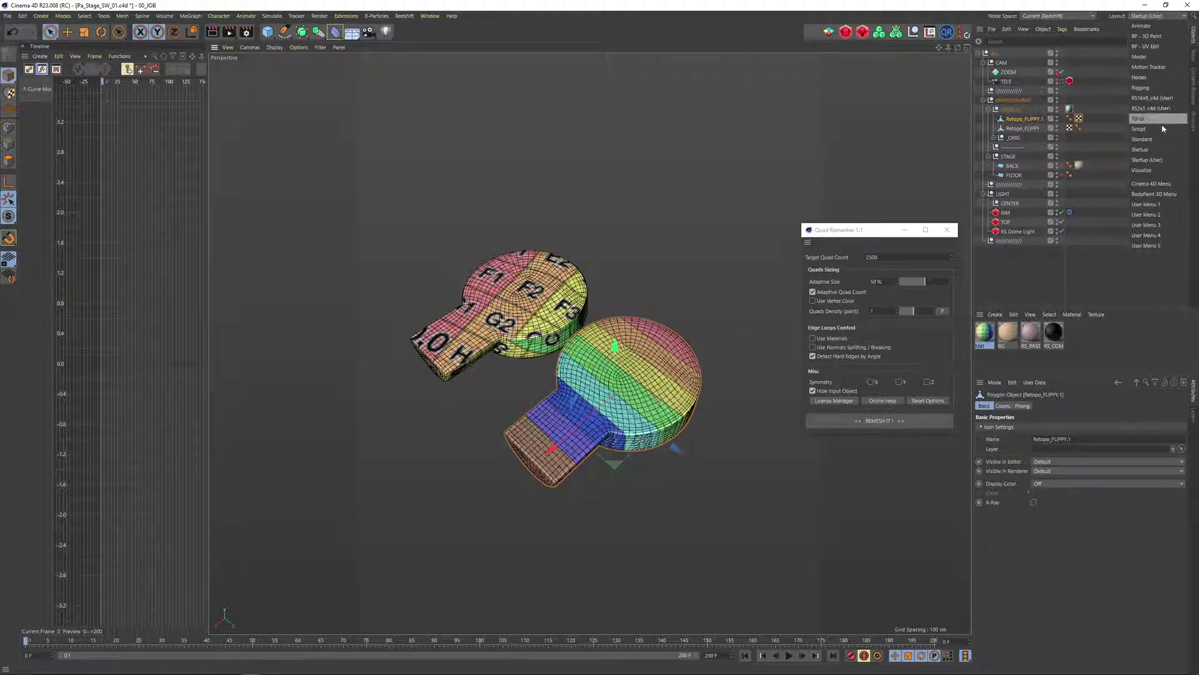
{"action": "left_click", "coordinate": [1145, 46]}
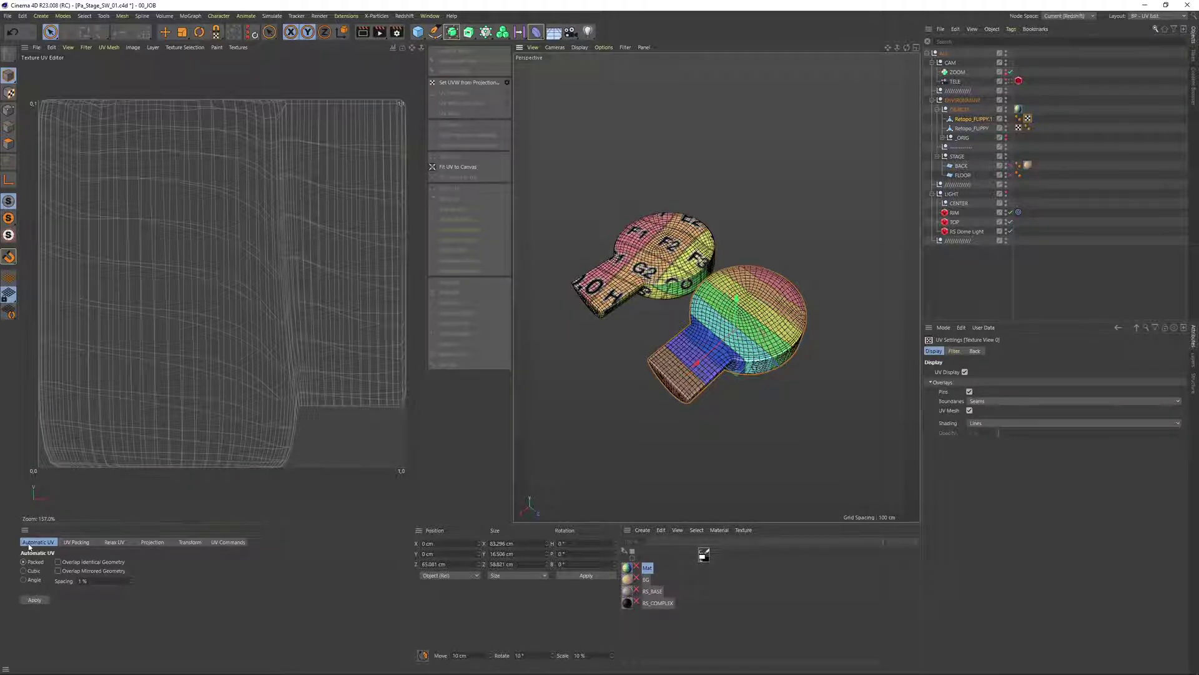
{"action": "left_click", "coordinate": [35, 599]}
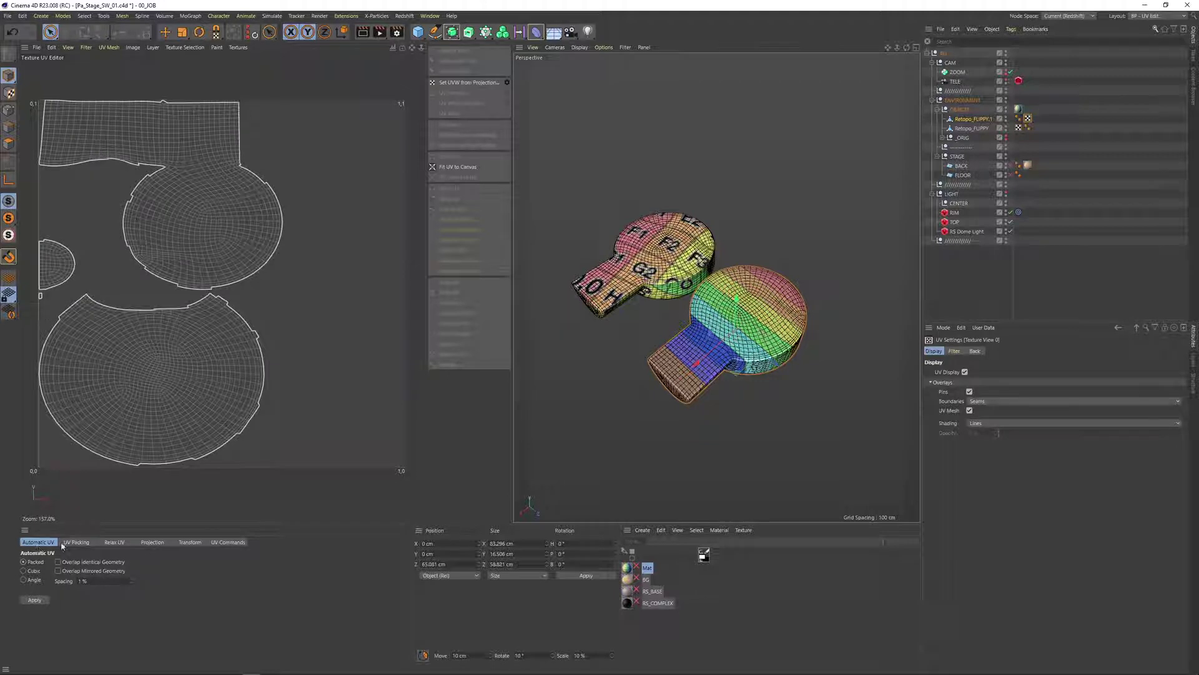
Pack the duplicate's UV islands with the Geometric method and relax its UVs with LSCM and pinned border points.
{"action": "left_click", "coordinate": [75, 542]}
{"action": "left_click", "coordinate": [34, 599]}
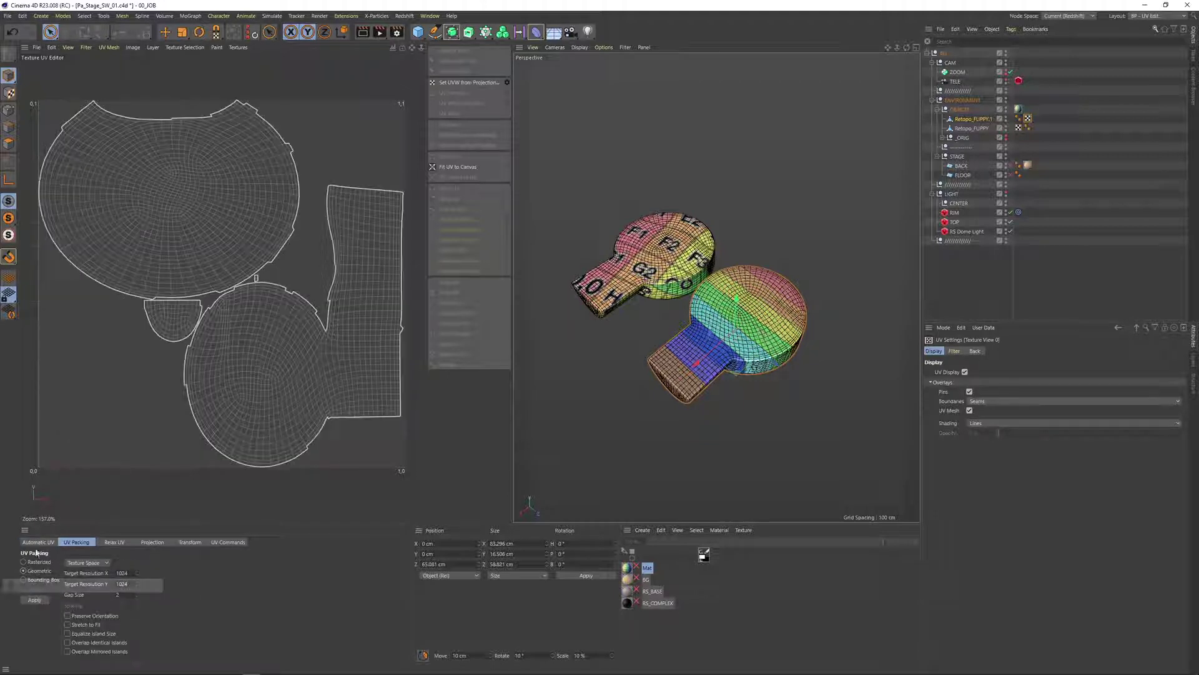
{"action": "left_click", "coordinate": [110, 543]}
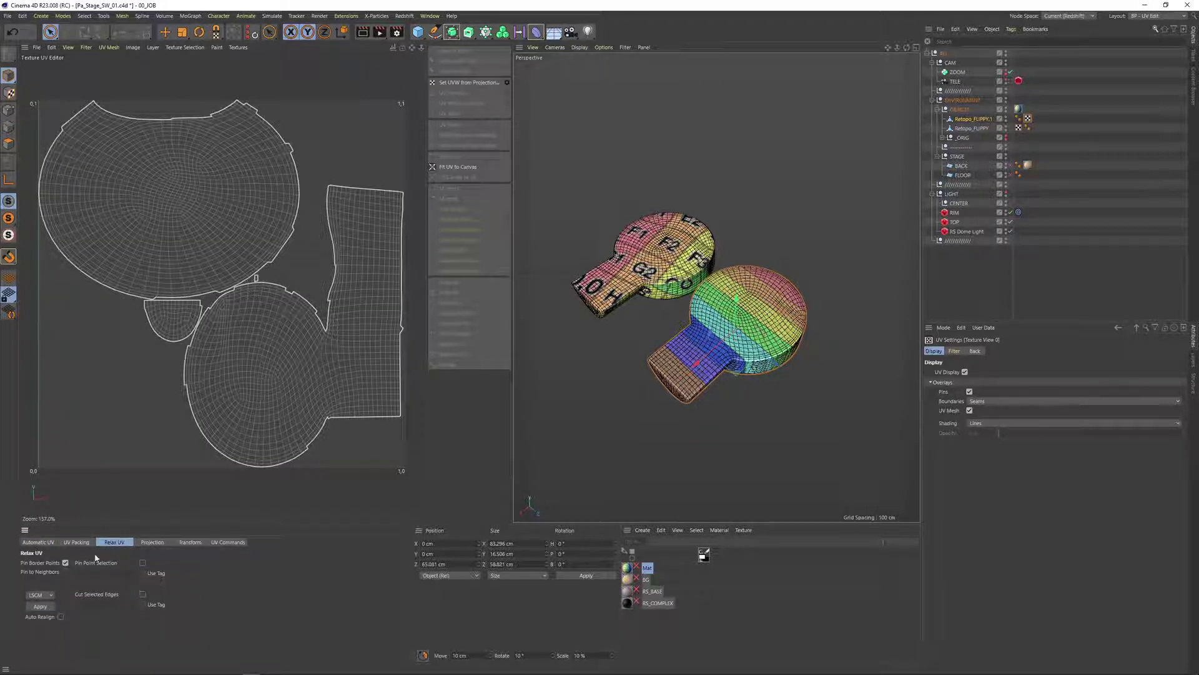
{"action": "left_click", "coordinate": [40, 607]}
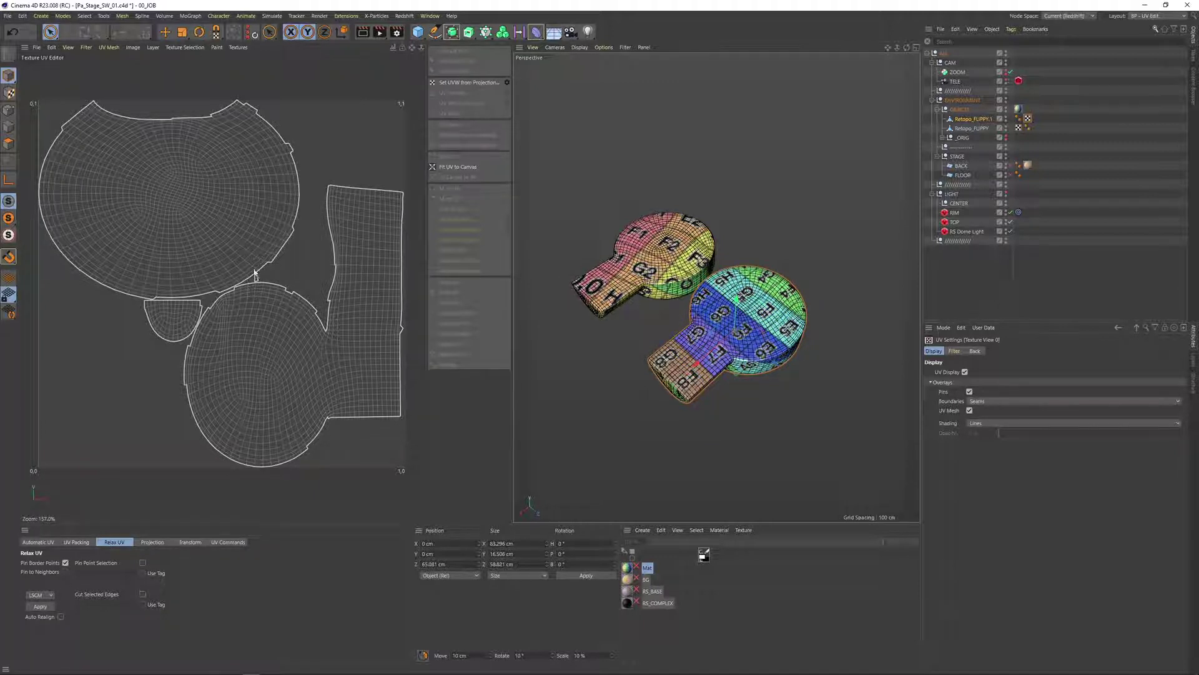
Compare the checker texture's seams and distortion on both flippers from all sides, including handles, rims and undersides.
{"action": "mouse_move", "coordinate": [653, 262]}
{"action": "left_mouse_down", "text": "alt"}
{"action": "mouse_move", "coordinate": [650, 238]}
{"action": "mouse_move", "coordinate": [648, 271]}
{"action": "left_mouse_up", "text": "alt"}
{"action": "right_click_drag", "start_coordinate": [756, 300], "coordinate": [737, 255], "text": "alt"}
{"action": "left_click_drag", "start_coordinate": [737, 255], "coordinate": [796, 384], "text": "alt"}
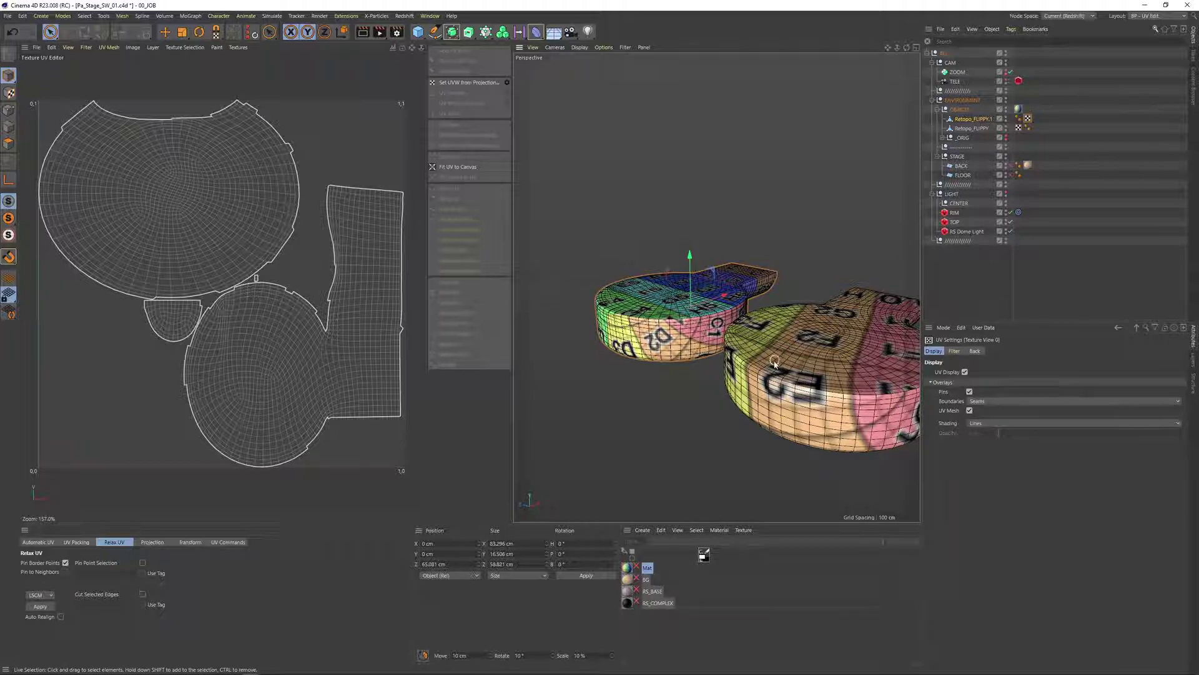
{"action": "left_click_drag", "start_coordinate": [658, 303], "coordinate": [664, 370], "text": "alt"}
{"action": "right_click_drag", "start_coordinate": [664, 369], "coordinate": [658, 287], "text": "alt"}
{"action": "left_click_drag", "start_coordinate": [661, 307], "coordinate": [659, 289], "text": "alt"}
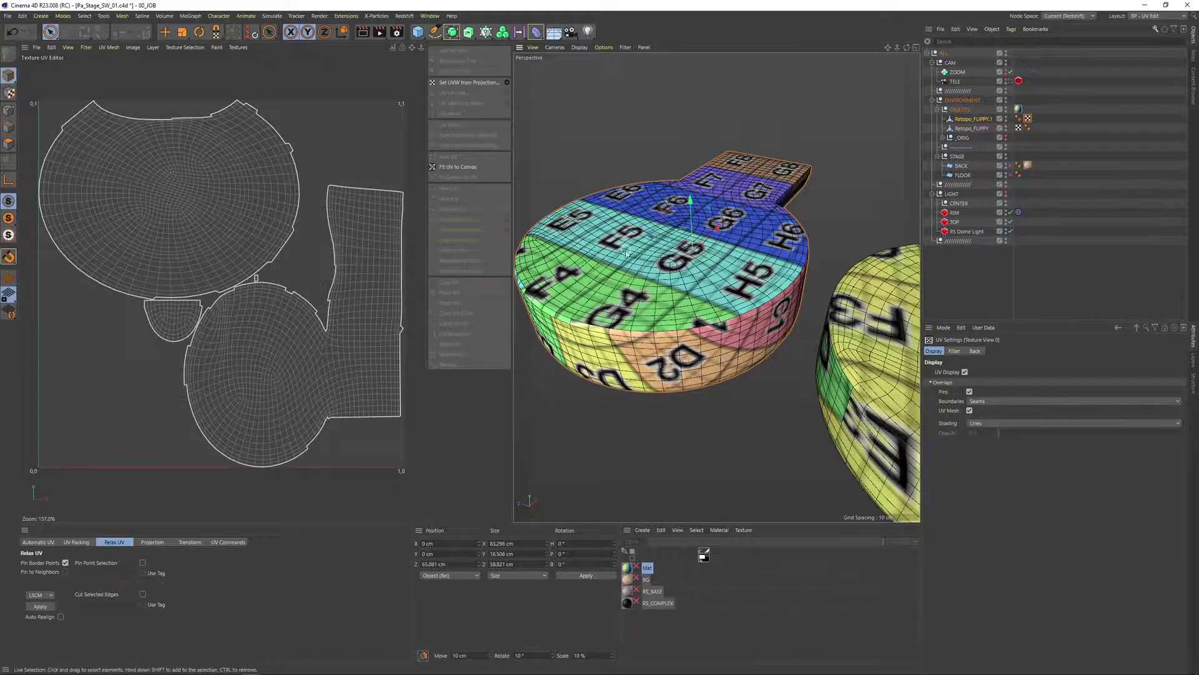
{"action": "left_click_drag", "start_coordinate": [671, 291], "coordinate": [695, 175], "text": "alt"}
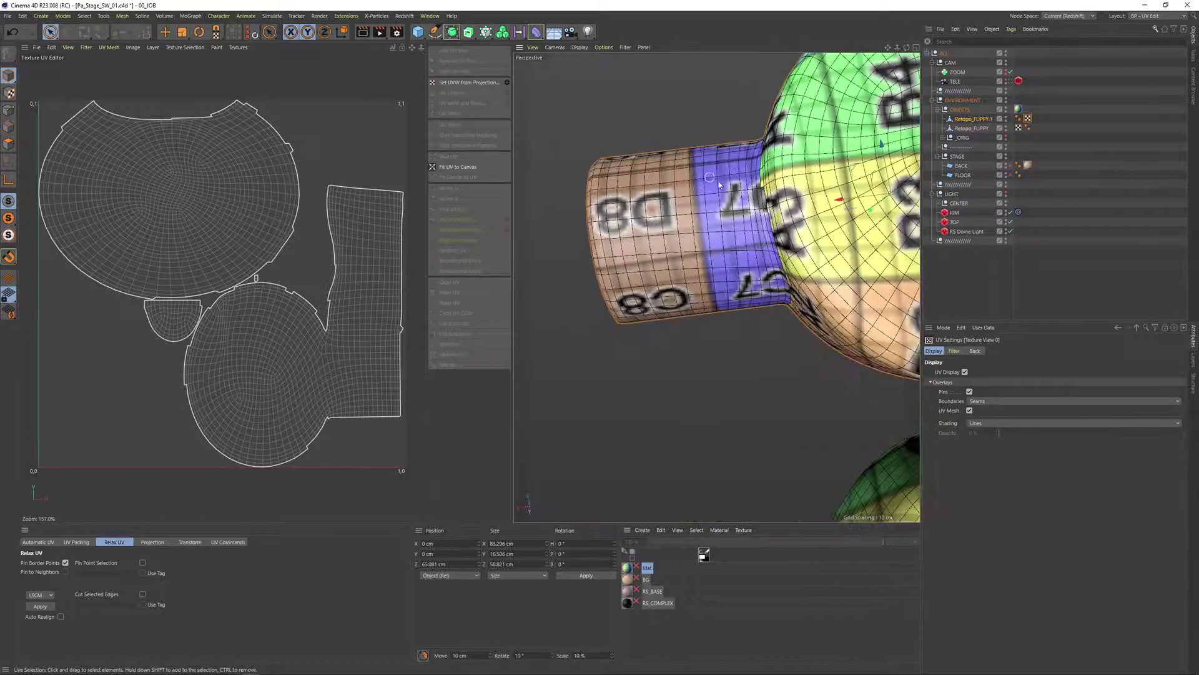
{"action": "left_click_drag", "start_coordinate": [797, 212], "coordinate": [803, 147], "text": "alt"}
{"action": "right_click_drag", "start_coordinate": [803, 148], "coordinate": [681, 150], "text": "alt"}
{"action": "left_click_drag", "start_coordinate": [681, 150], "coordinate": [558, 164], "text": "alt"}
{"action": "mouse_move", "coordinate": [775, 289]}
{"action": "left_mouse_down", "text": "alt"}
{"action": "mouse_move", "coordinate": [769, 256]}
{"action": "mouse_move", "coordinate": [903, 252]}
{"action": "mouse_move", "coordinate": [849, 279]}
{"action": "mouse_move", "coordinate": [798, 246]}
{"action": "mouse_move", "coordinate": [703, 266]}
{"action": "mouse_move", "coordinate": [725, 339]}
{"action": "mouse_move", "coordinate": [773, 287]}
{"action": "left_mouse_up", "text": "alt"}
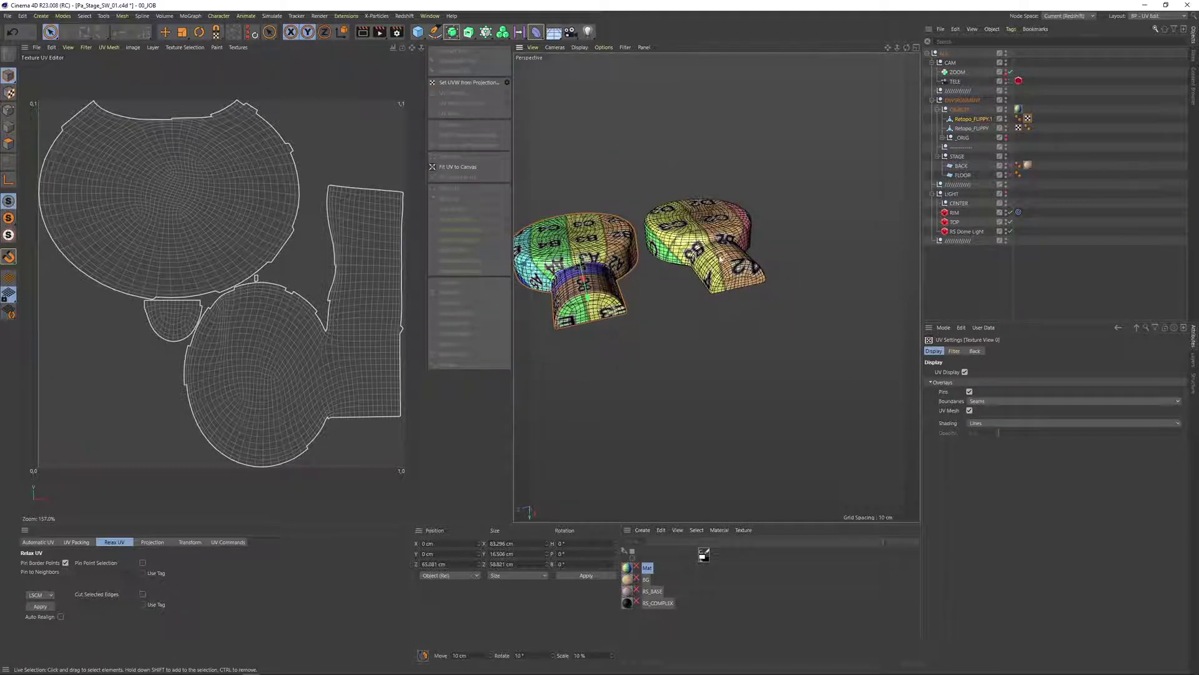
{"action": "left_click_drag", "start_coordinate": [582, 296], "coordinate": [529, 325], "text": "alt"}
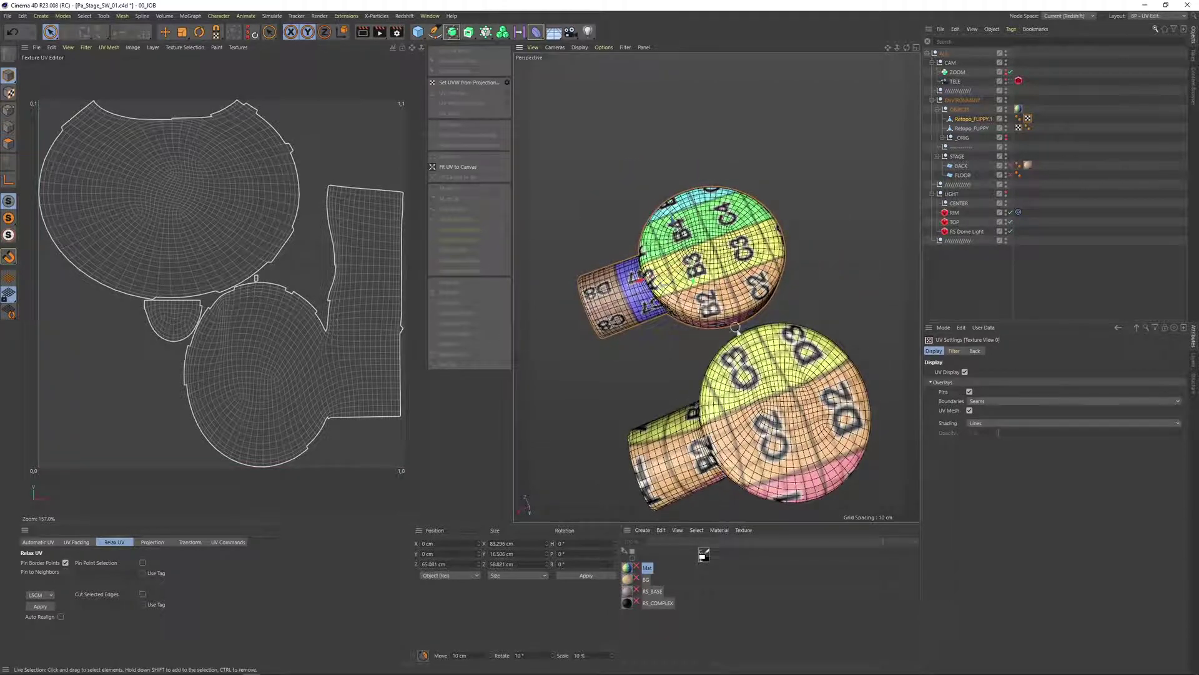
{"action": "left_click_drag", "start_coordinate": [742, 296], "coordinate": [724, 322], "text": "alt"}
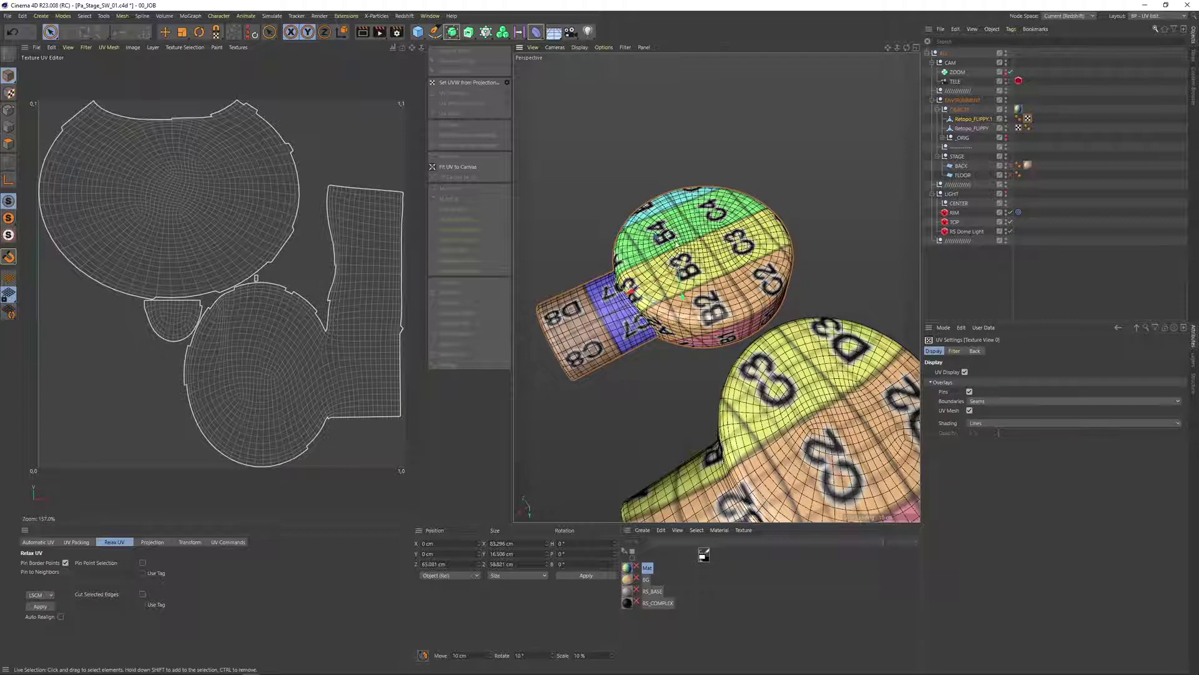
{"action": "scroll", "coordinate": [704, 261], "scroll_direction": "down", "scroll_amount": 6}
{"action": "left_click_drag", "start_coordinate": [704, 261], "coordinate": [841, 290], "text": "alt"}
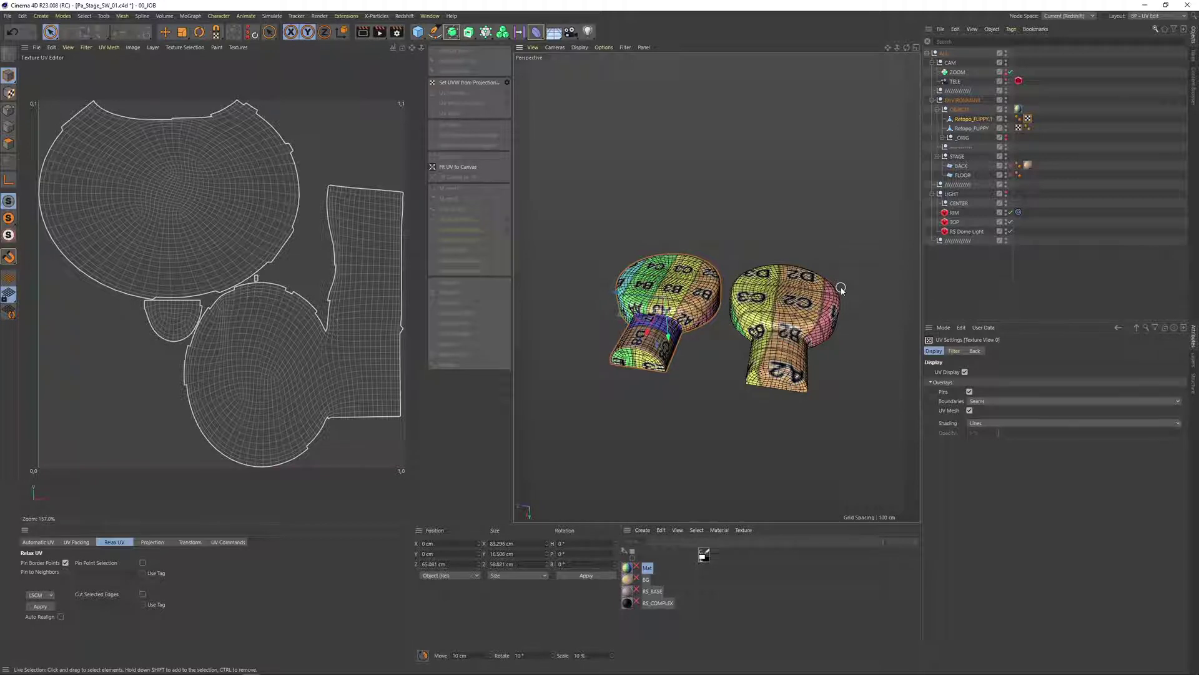
{"action": "left_click_drag", "start_coordinate": [769, 286], "coordinate": [880, 306], "text": "alt"}
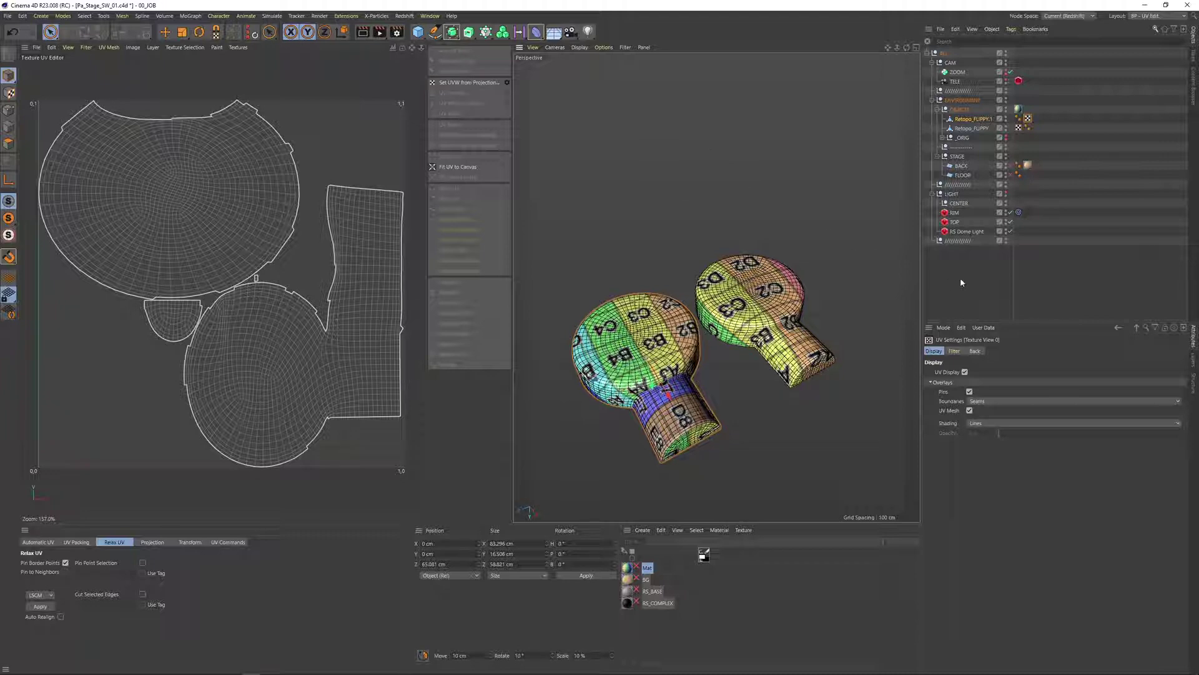
Open the project file Pa_Tex_01.c4d from the 01_RND folder.
{"action": "key", "text": "v"}
{"action": "mouse_move", "coordinate": [949, 307]}
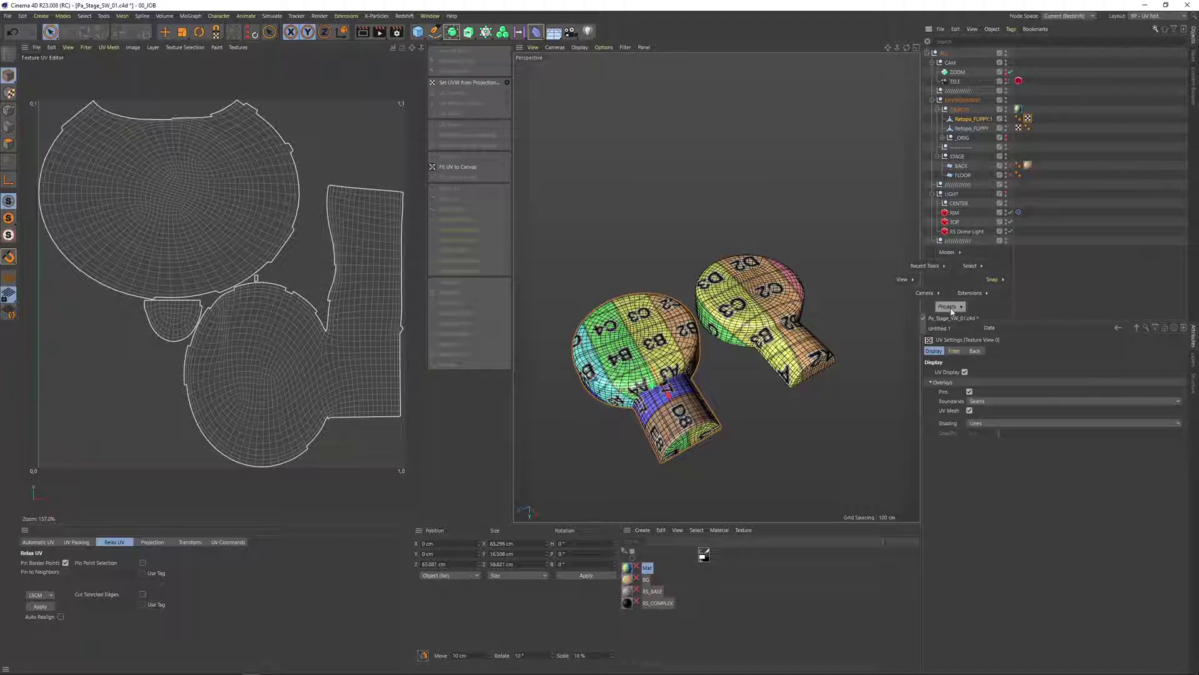
{"action": "left_click", "coordinate": [825, 319]}
{"action": "key", "text": "ctrl+o"}
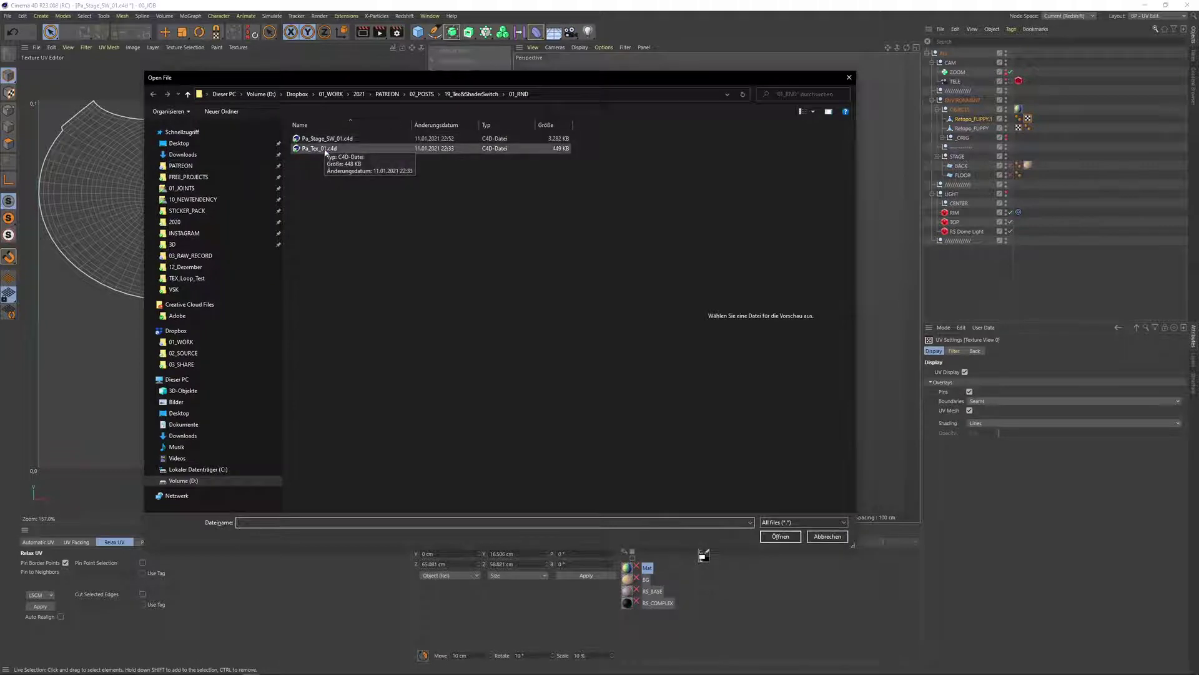
{"action": "double_click", "coordinate": [321, 149]}
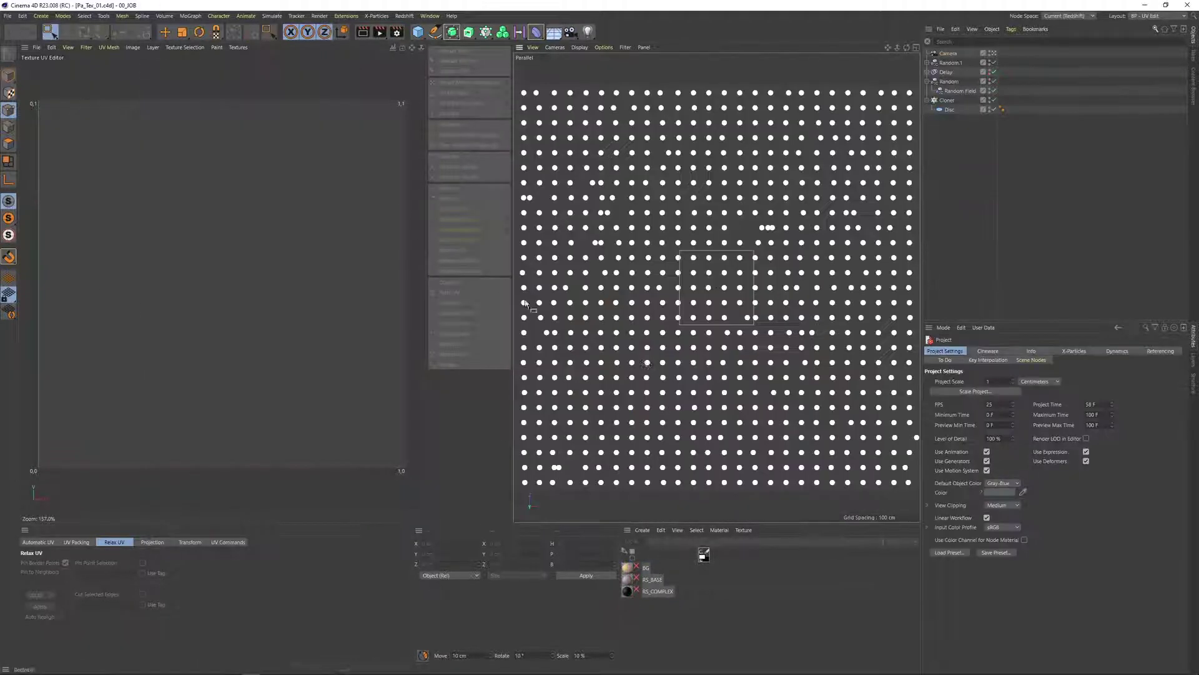
Switch to the Startup (User) layout and play the cloned disc animation.
{"action": "left_click", "coordinate": [1156, 16]}
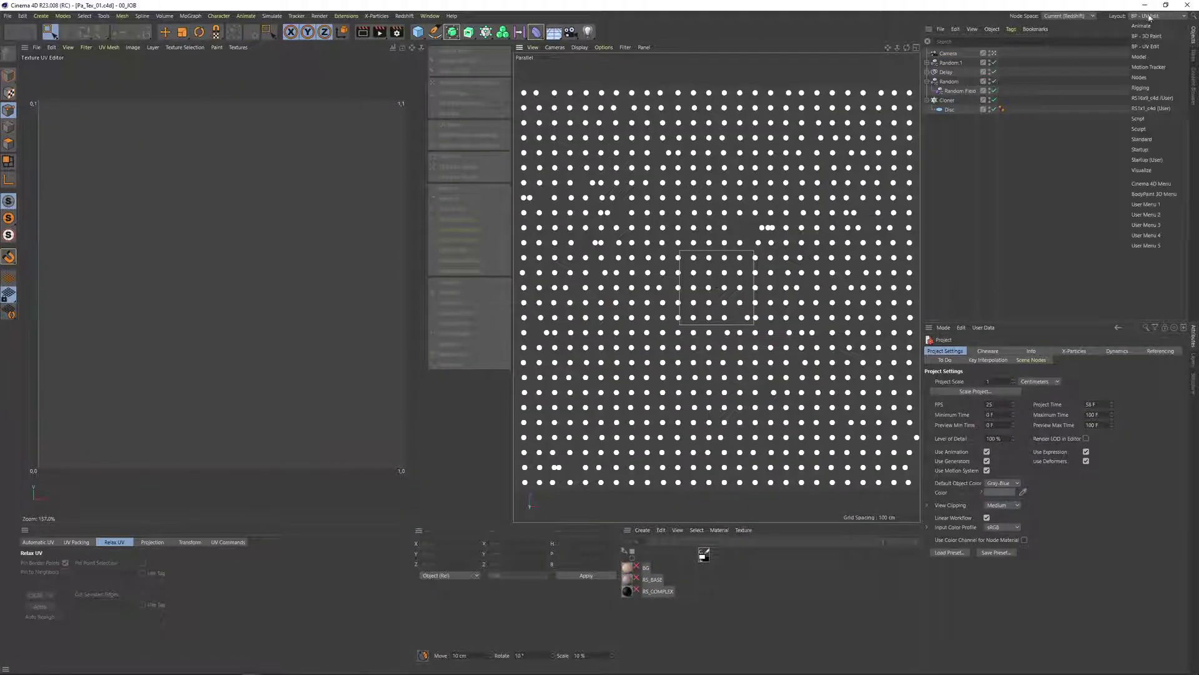
{"action": "left_click", "coordinate": [1147, 160]}
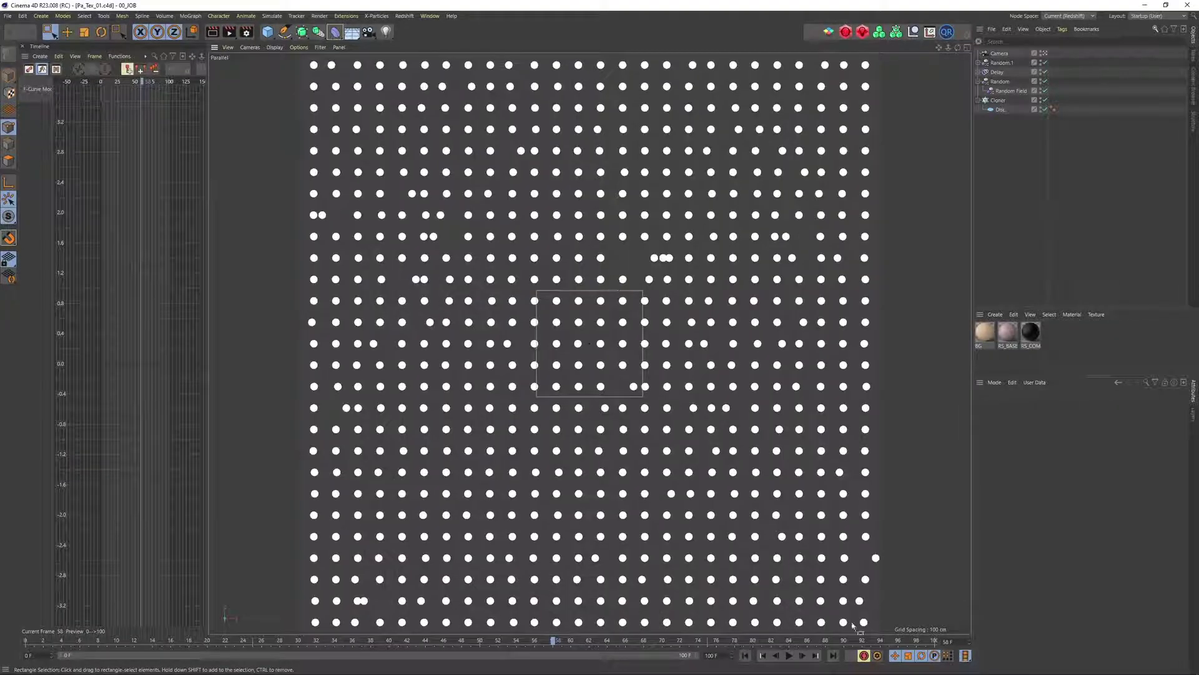
{"action": "left_click", "coordinate": [788, 656]}
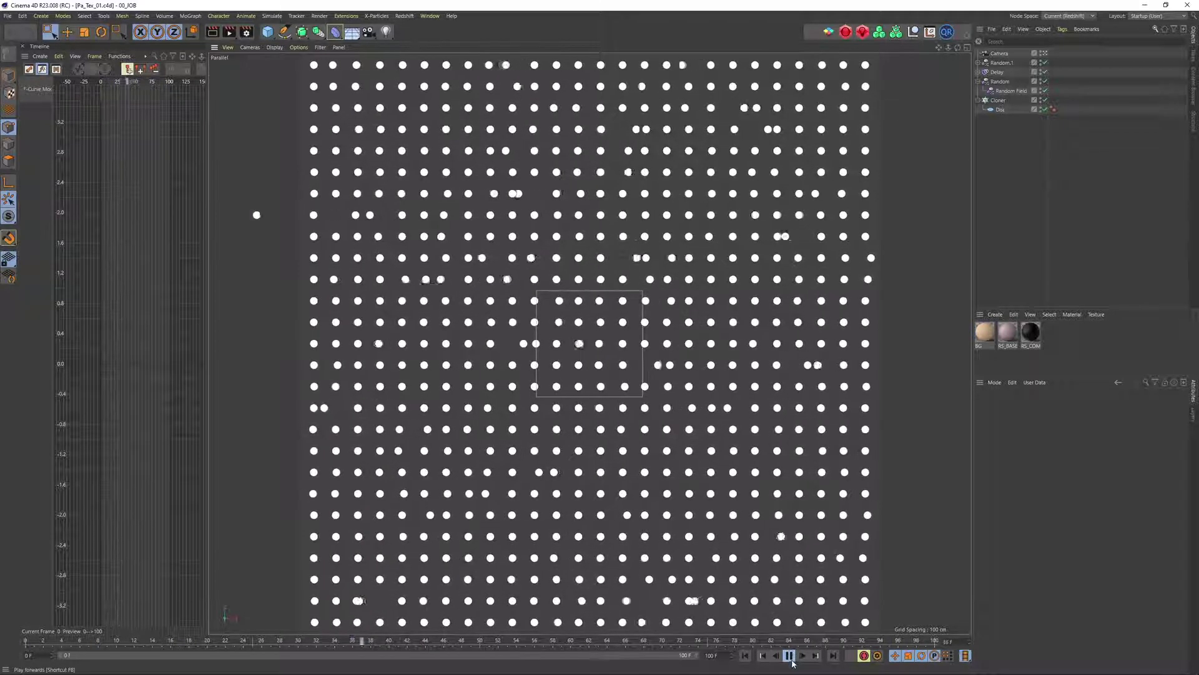
Stop playback at the first frame, group everything except the camera in a null named _orig, and hide that group.
{"action": "left_click", "coordinate": [790, 655]}
{"action": "left_click", "coordinate": [747, 658]}
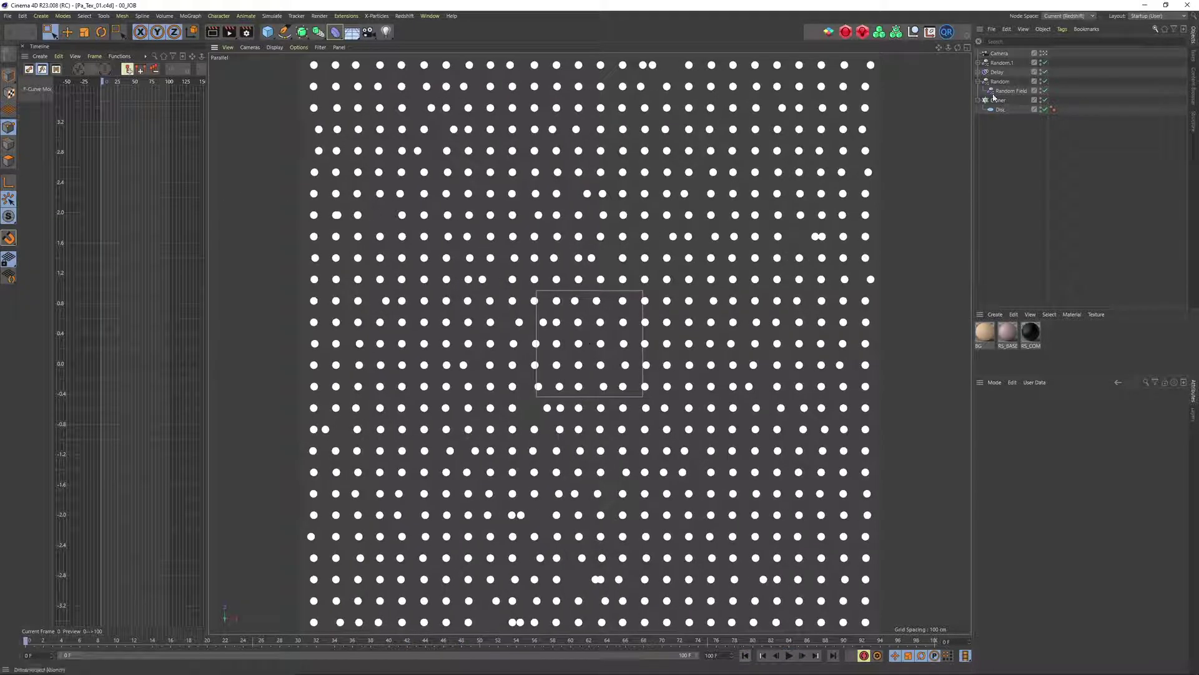
{"action": "key", "text": "ctrl+n"}
{"action": "double_click", "coordinate": [999, 64]}
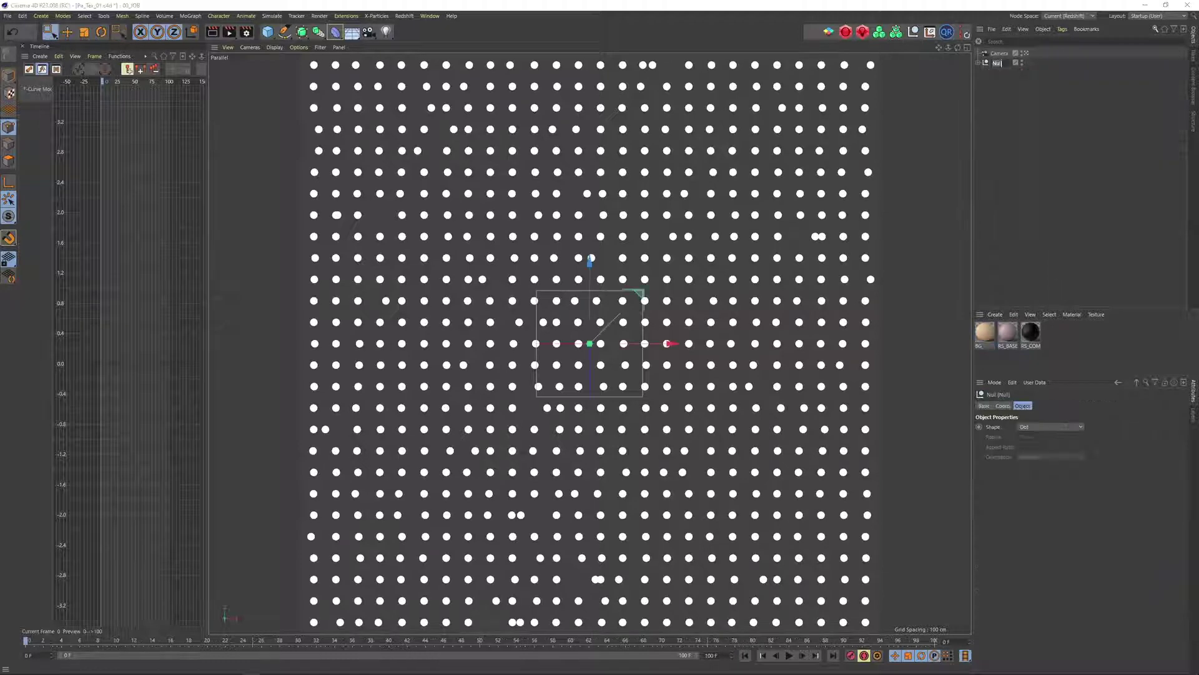
{"action": "key", "text": "BackSpace"}
{"action": "key", "text": "Return"}
{"action": "left_click", "coordinate": [1022, 63]}
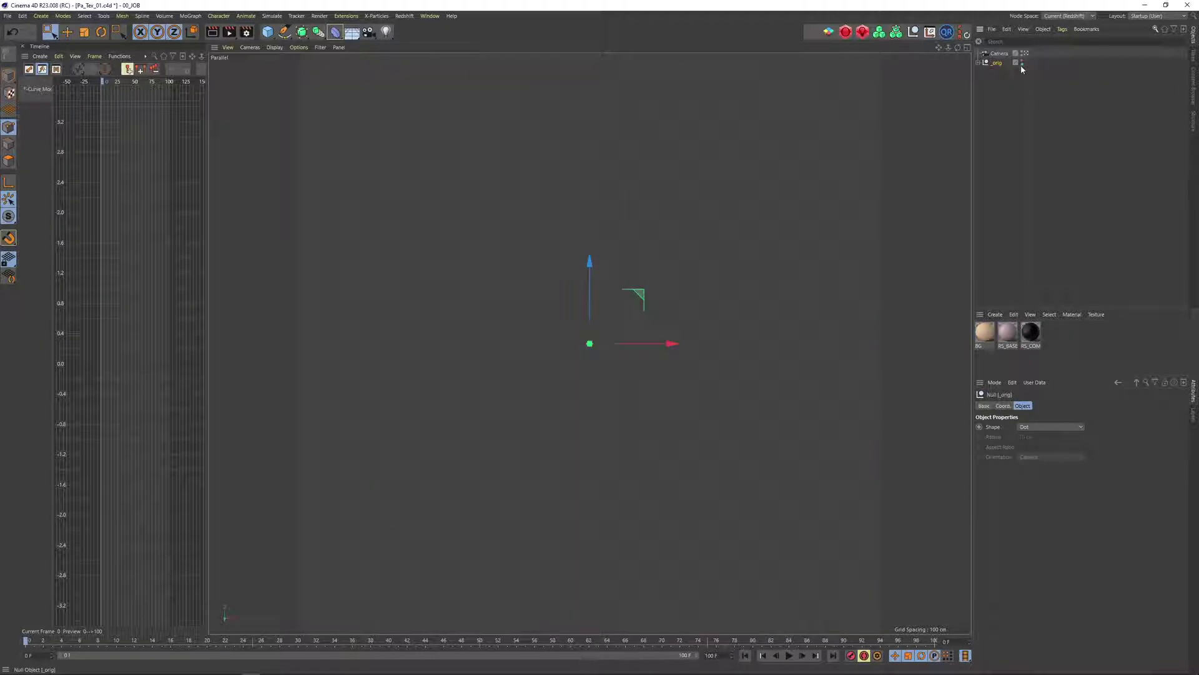
Add a disc and raise its rotation segments to give it a smooth round outline.
{"action": "left_click", "coordinate": [999, 53]}
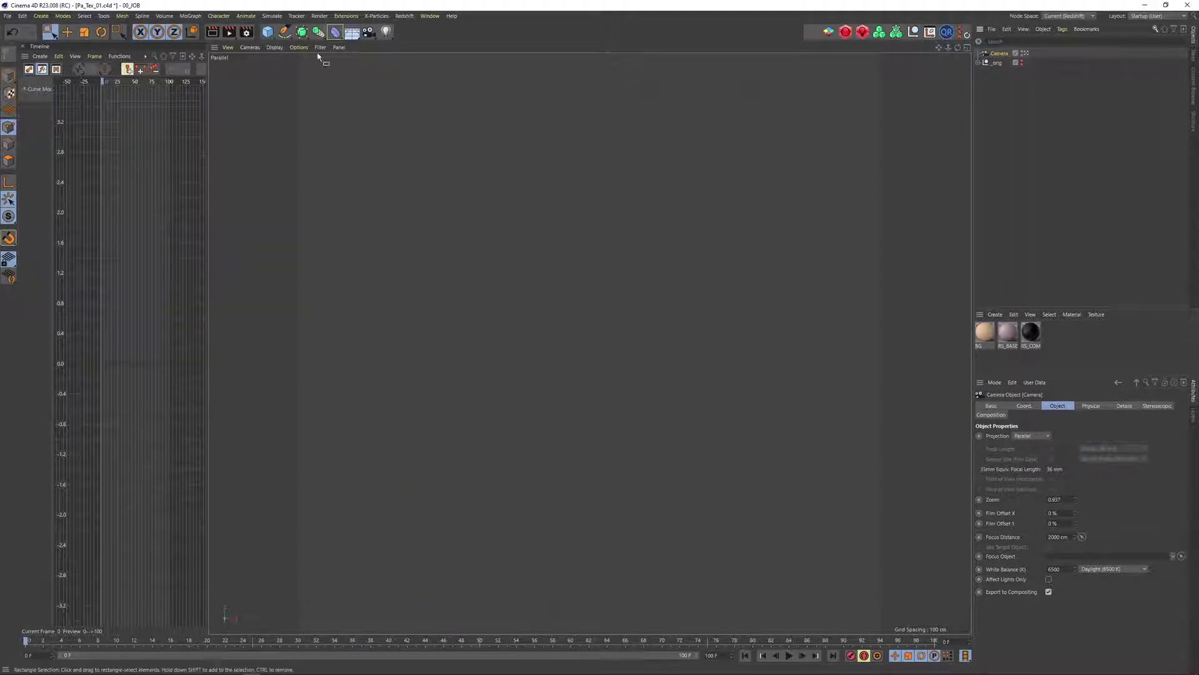
{"action": "left_click", "coordinate": [268, 32]}
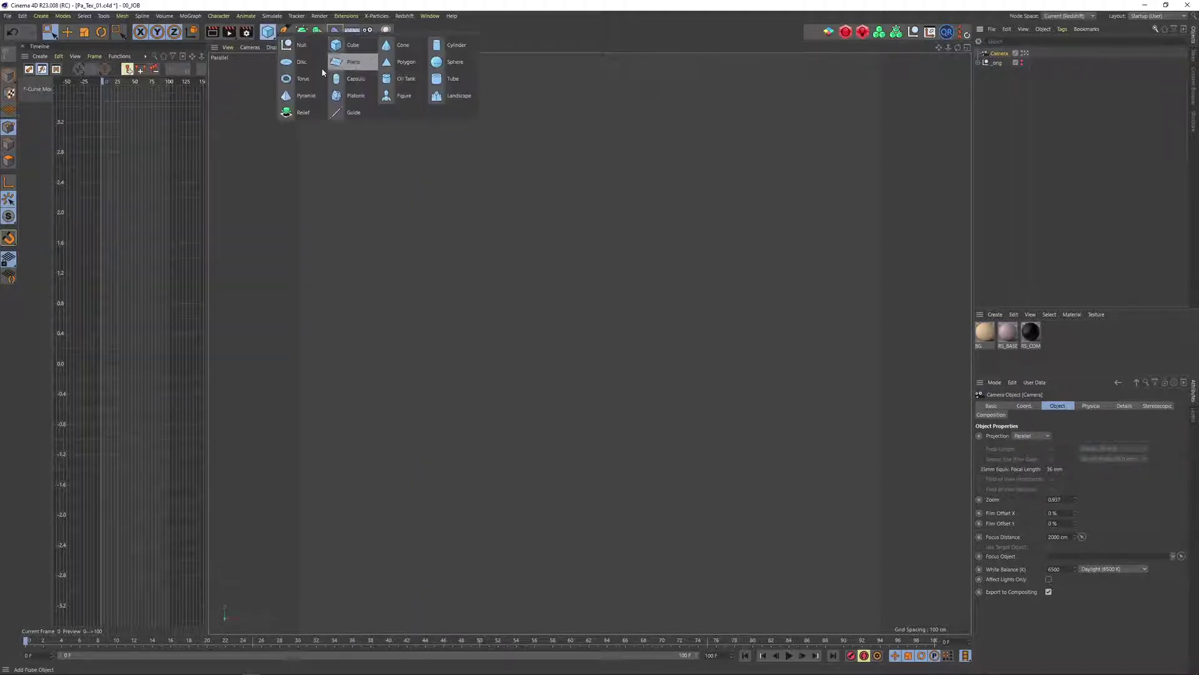
{"action": "left_click", "coordinate": [293, 62]}
{"action": "left_click", "coordinate": [1038, 458]}
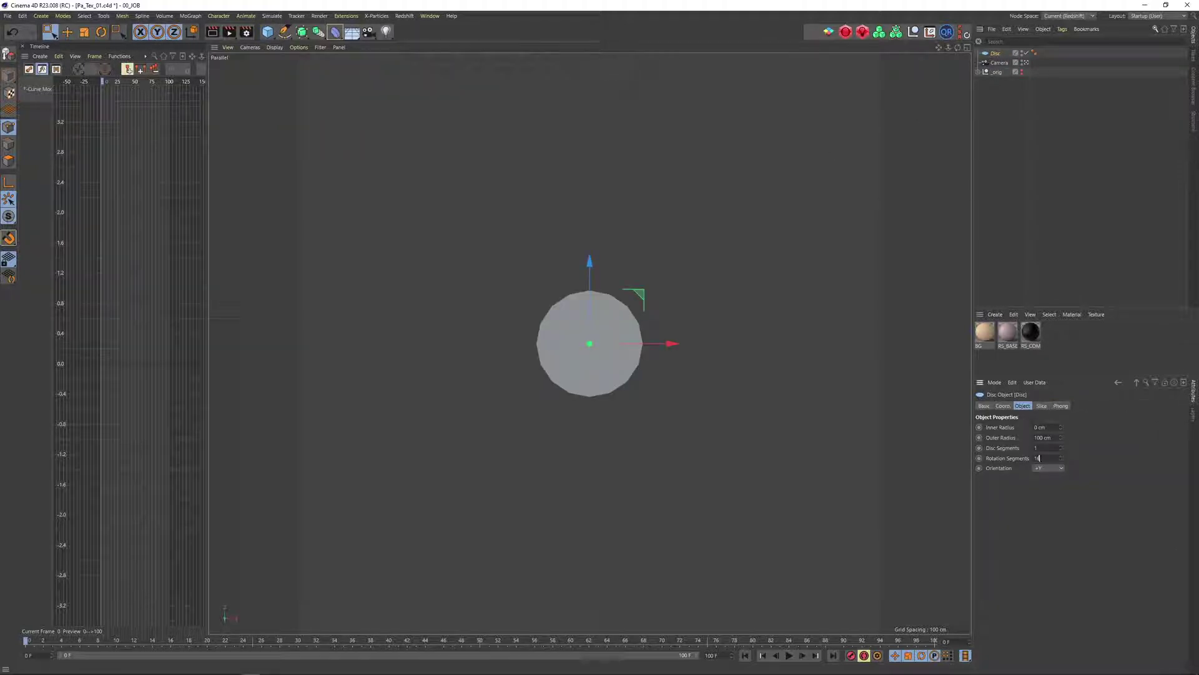
{"action": "key", "text": "Return"}
Put the disc in a Cloner as a grid array with a count of 22 × 1 × 22 and 22 cm spacing in X and Z.
{"action": "key", "text": "shift+c"}
{"action": "type", "text": "null"}
{"action": "key", "text": "Return"}
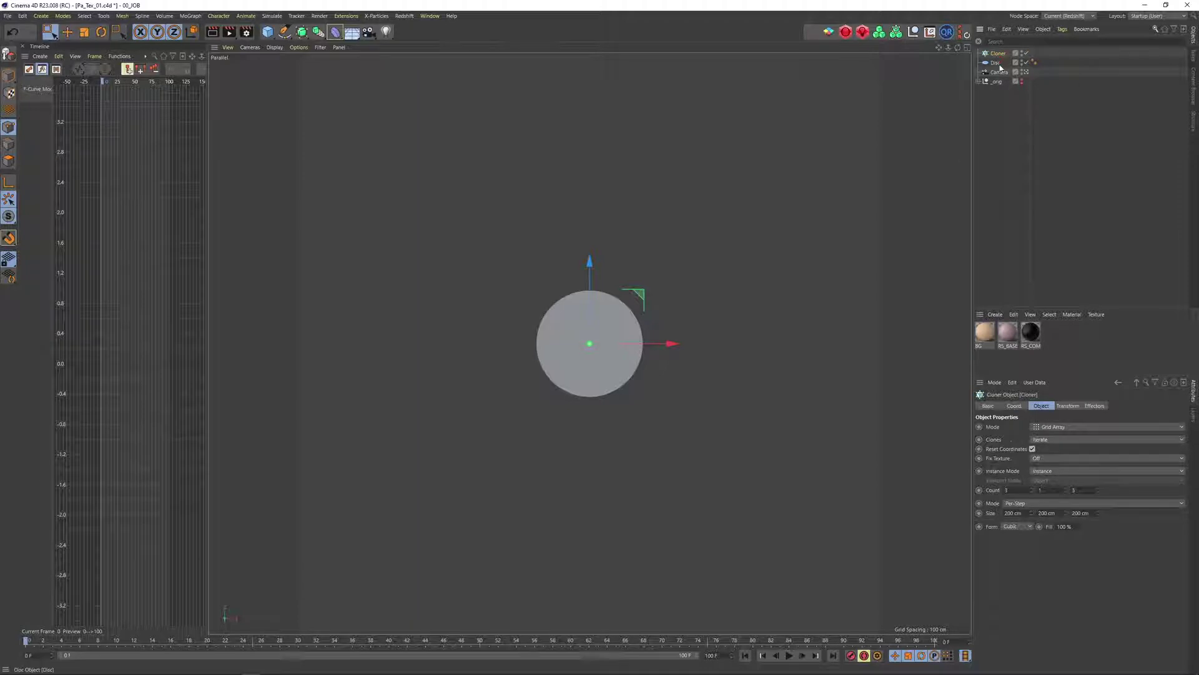
{"action": "left_click_drag", "start_coordinate": [1001, 63], "coordinate": [998, 54]}
{"action": "double_click", "coordinate": [1011, 491]}
{"action": "type", "text": "22"}
{"action": "double_click", "coordinate": [1075, 490]}
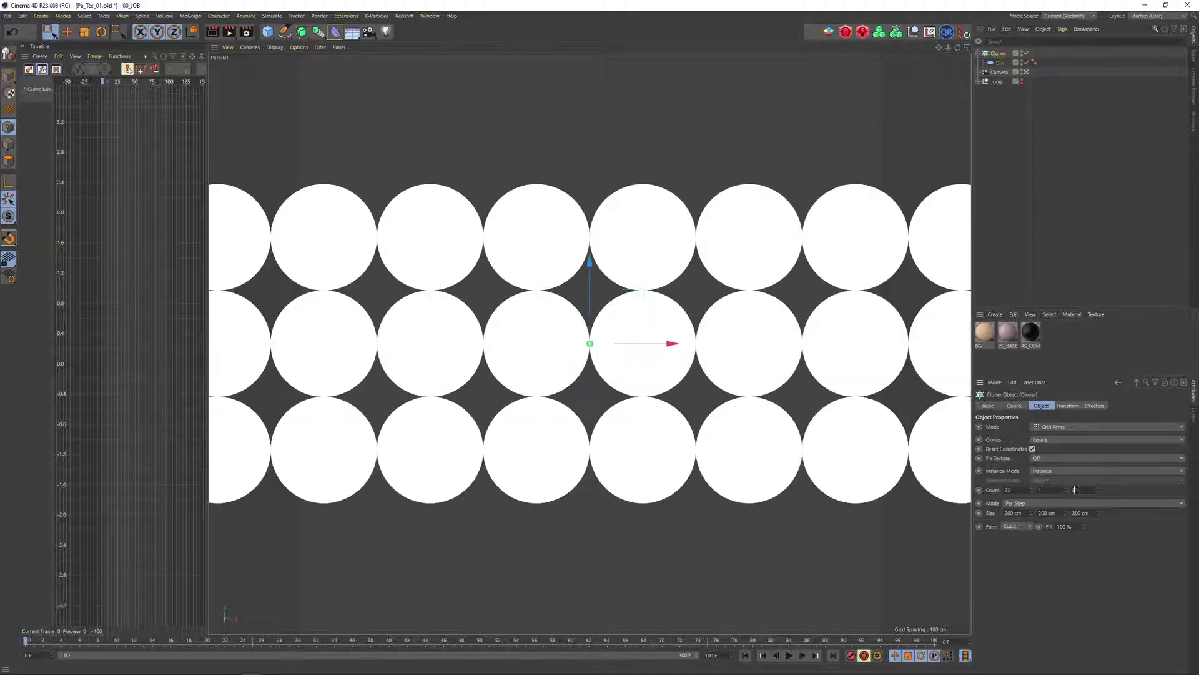
{"action": "type", "text": "22"}
{"action": "key", "text": "Return"}
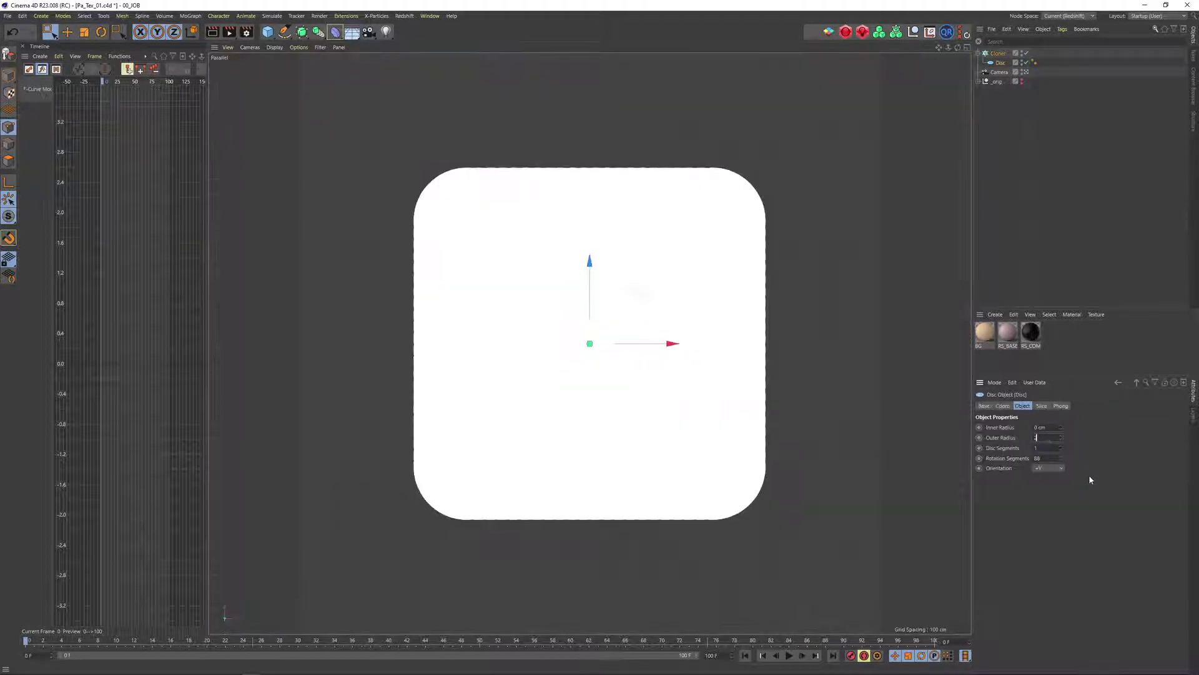
Reduce the disc's outer radius to 13 cm.
{"action": "type", "text": "20"}
{"action": "key", "text": "Return"}
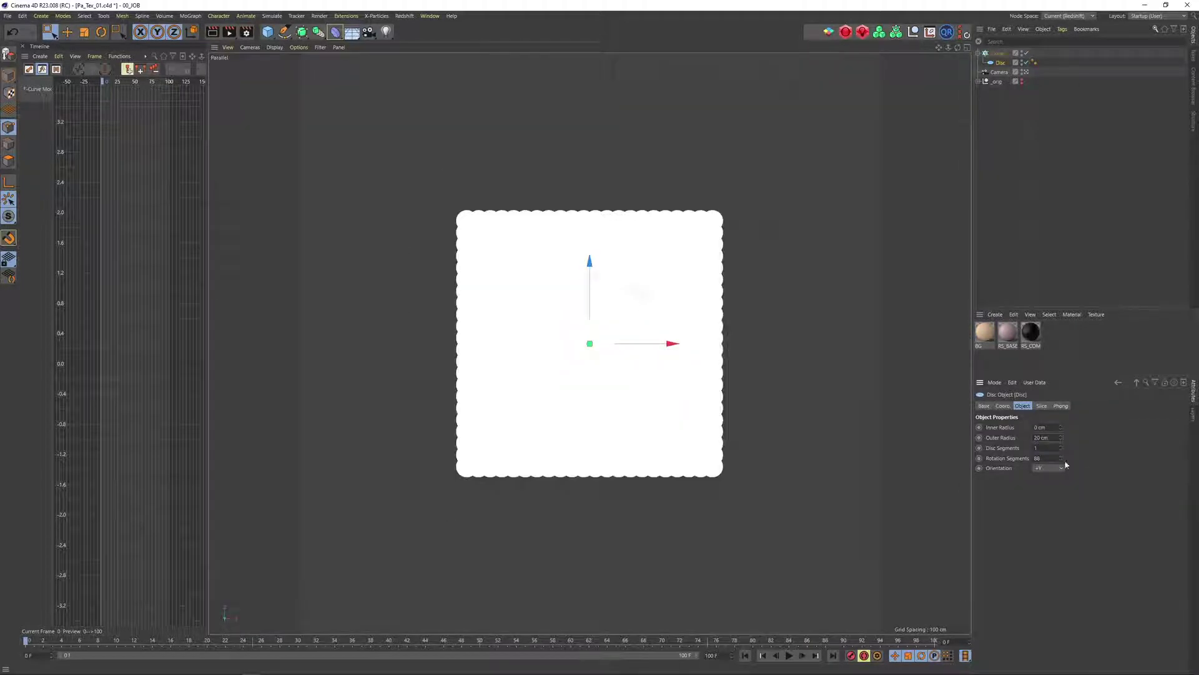
{"action": "key", "text": "Down"}
{"action": "key", "text": "Down"}
{"action": "key", "text": "Down"}
{"action": "key", "text": "Down"}
{"action": "key", "text": "Down"}
{"action": "key", "text": "Down"}
{"action": "key", "text": "Down"}
{"action": "key", "text": "Down"}
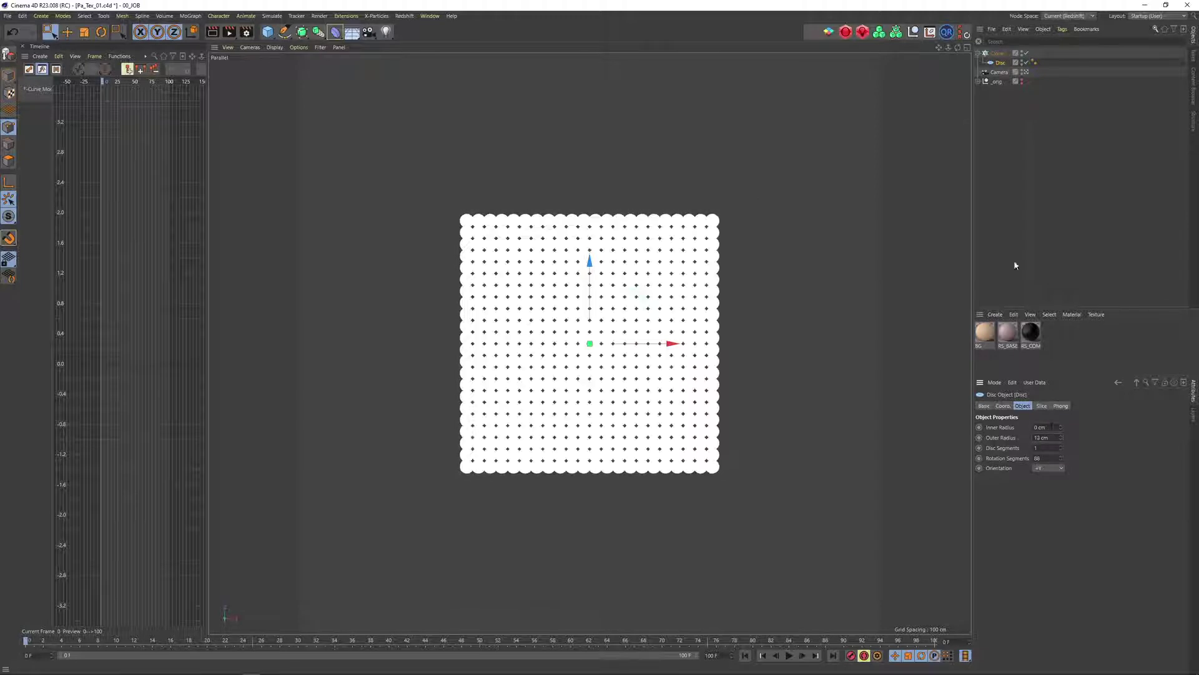
{"action": "key", "text": "Up"}
Spread the clones apart to a grid spacing of 46 cm in X and Z.
{"action": "left_click", "coordinate": [998, 54]}
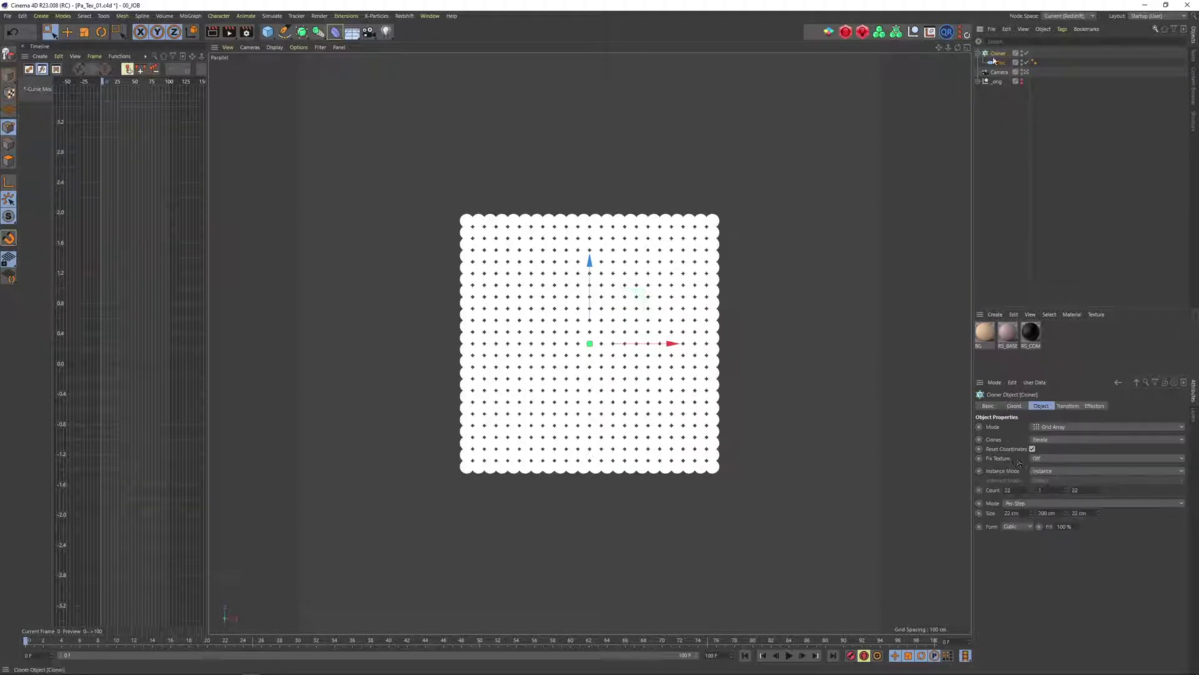
{"action": "double_click", "coordinate": [1019, 513]}
{"action": "type", "text": "42"}
{"action": "key", "text": "Tab"}
{"action": "key", "text": "Tab"}
{"action": "type", "text": "44"}
{"action": "key", "text": "Return"}
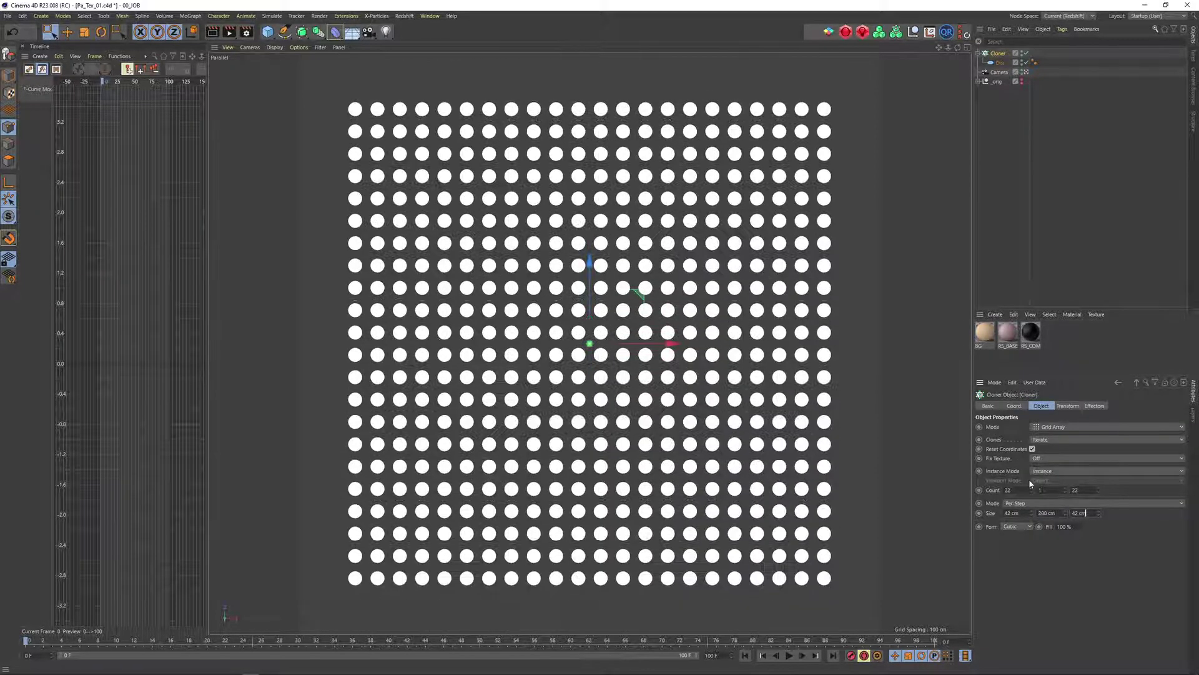
{"action": "key", "text": "Up"}
{"action": "key", "text": "Up"}
{"action": "key", "text": "Up"}
{"action": "key", "text": "Up"}
{"action": "key", "text": "Up"}
{"action": "key", "text": "Up"}
Raise the cloner's count to 24 in X and Z and tighten the spacing to 45.5 cm so the grid fits the frame.
{"action": "left_click", "coordinate": [1020, 490]}
{"action": "key", "text": "Up"}
{"action": "key", "text": "Up"}
{"action": "key", "text": "Return"}
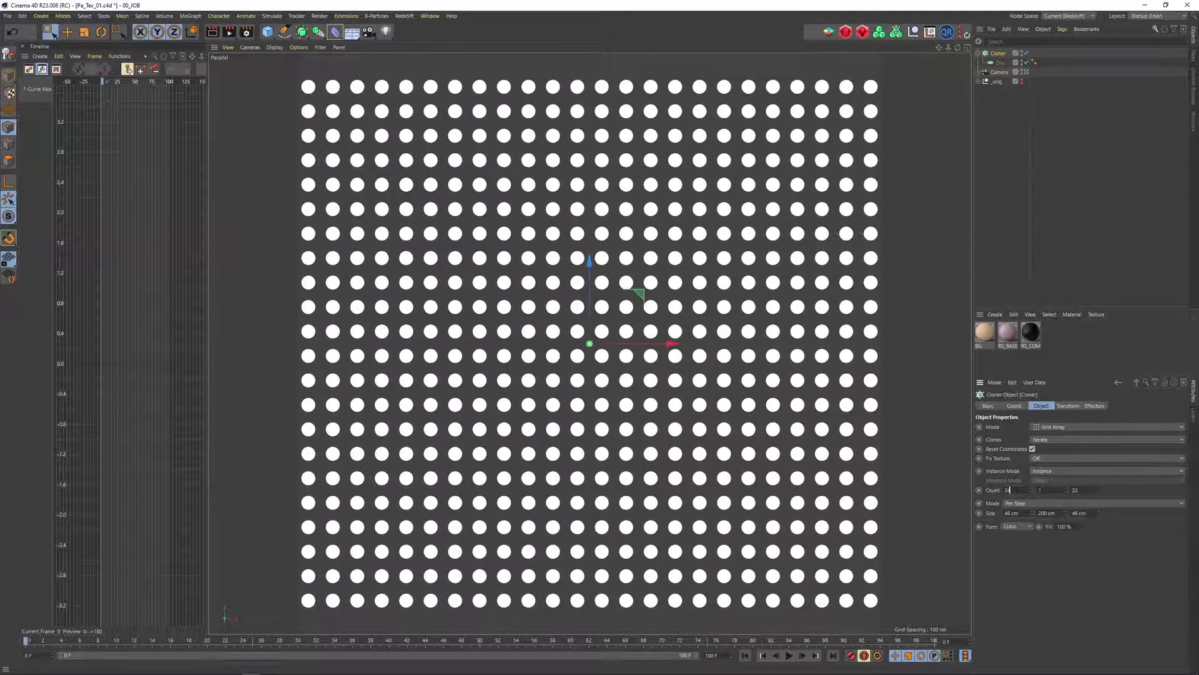
{"action": "key", "text": "alt+Down"}
{"action": "key", "text": "alt+Down"}
{"action": "key", "text": "alt+Down"}
{"action": "key", "text": "alt+Down"}
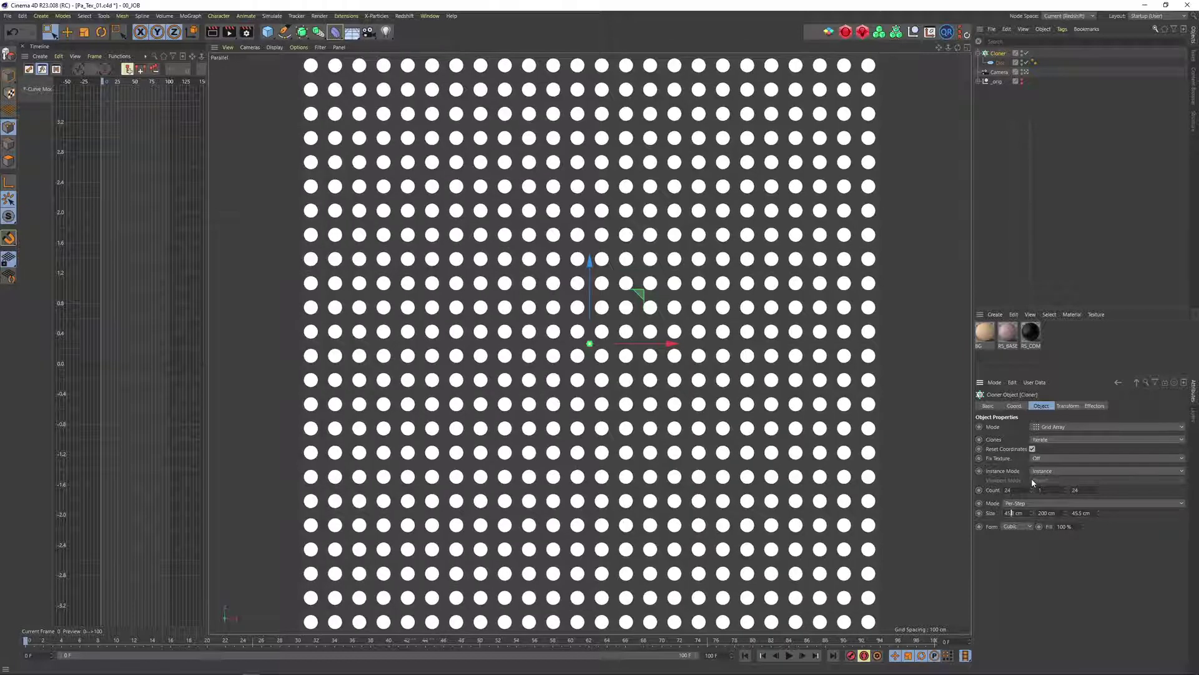
{"action": "left_click", "coordinate": [1119, 190]}
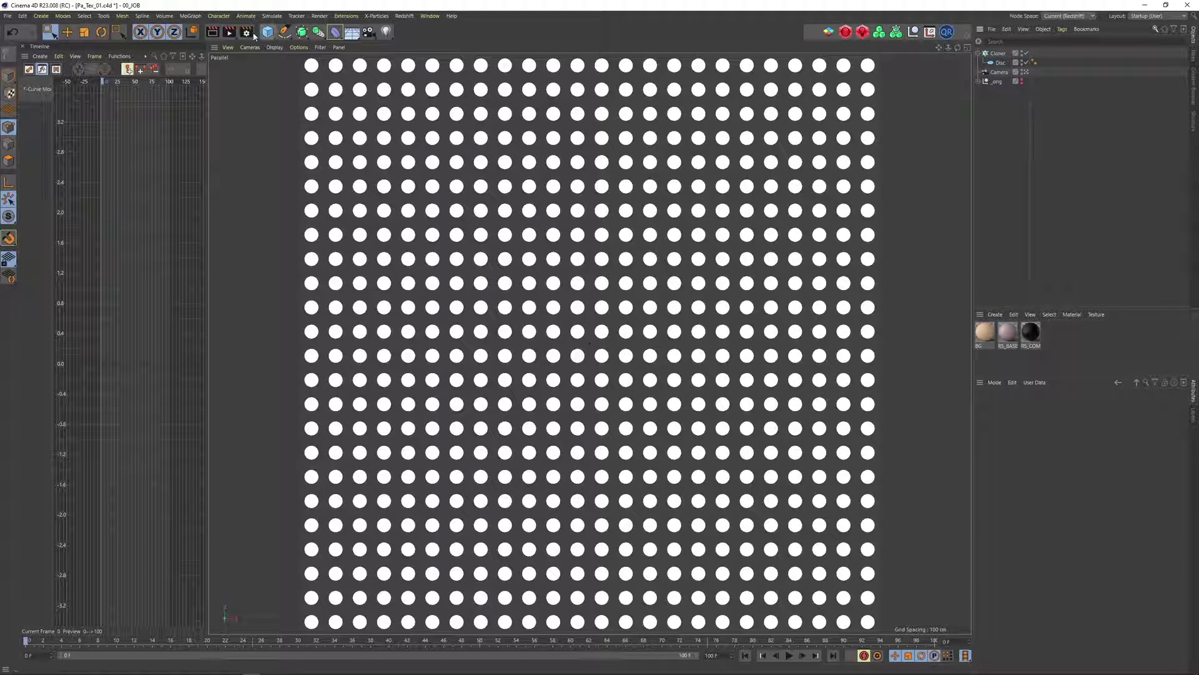
Review the output resolution and the Redshift motion blur options in the render settings.
{"action": "left_click", "coordinate": [247, 32]}
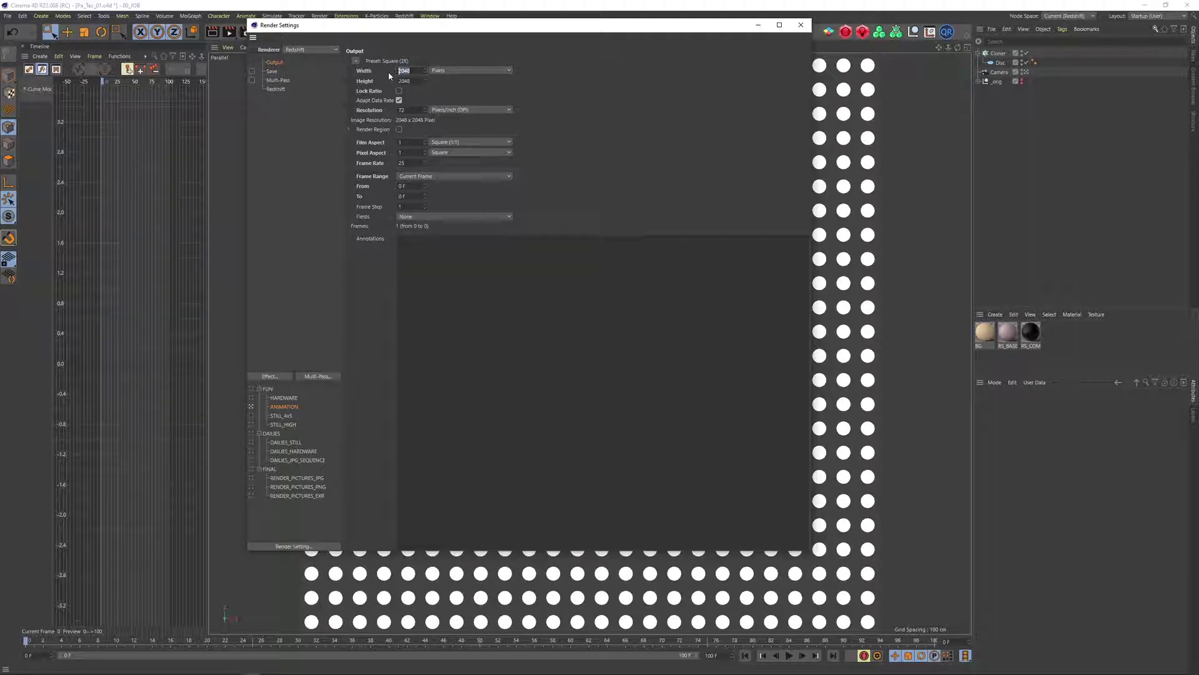
{"action": "left_click", "coordinate": [277, 89]}
{"action": "left_click", "coordinate": [367, 223]}
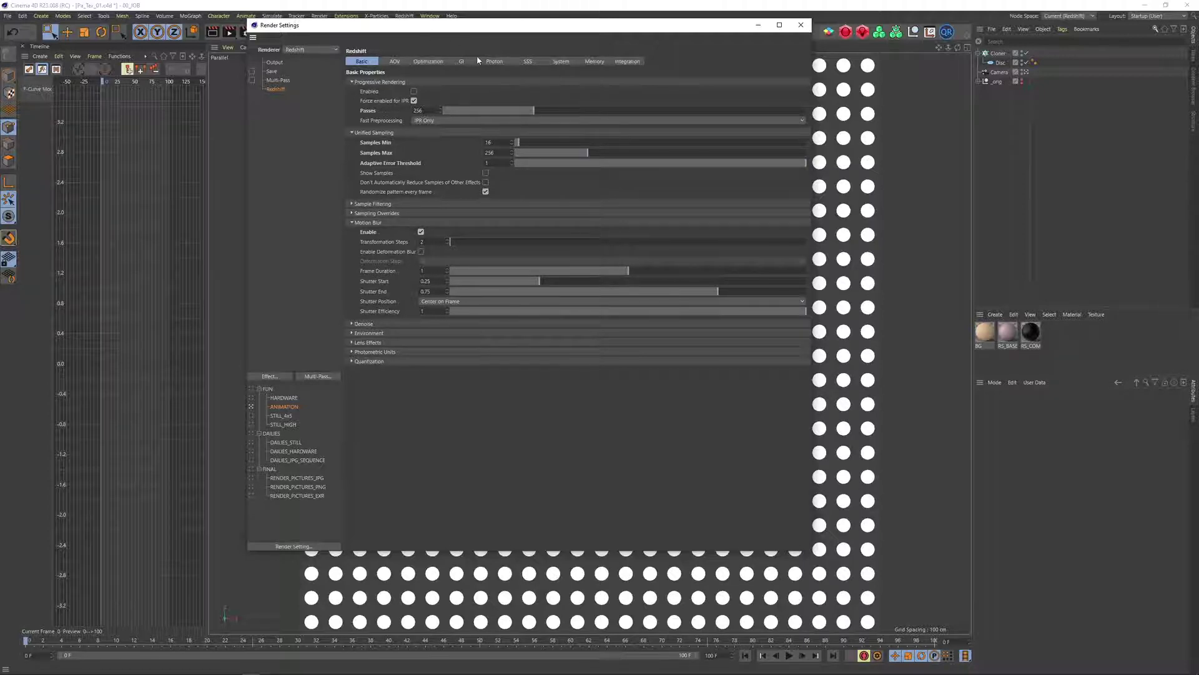
{"action": "left_click", "coordinate": [759, 26]}
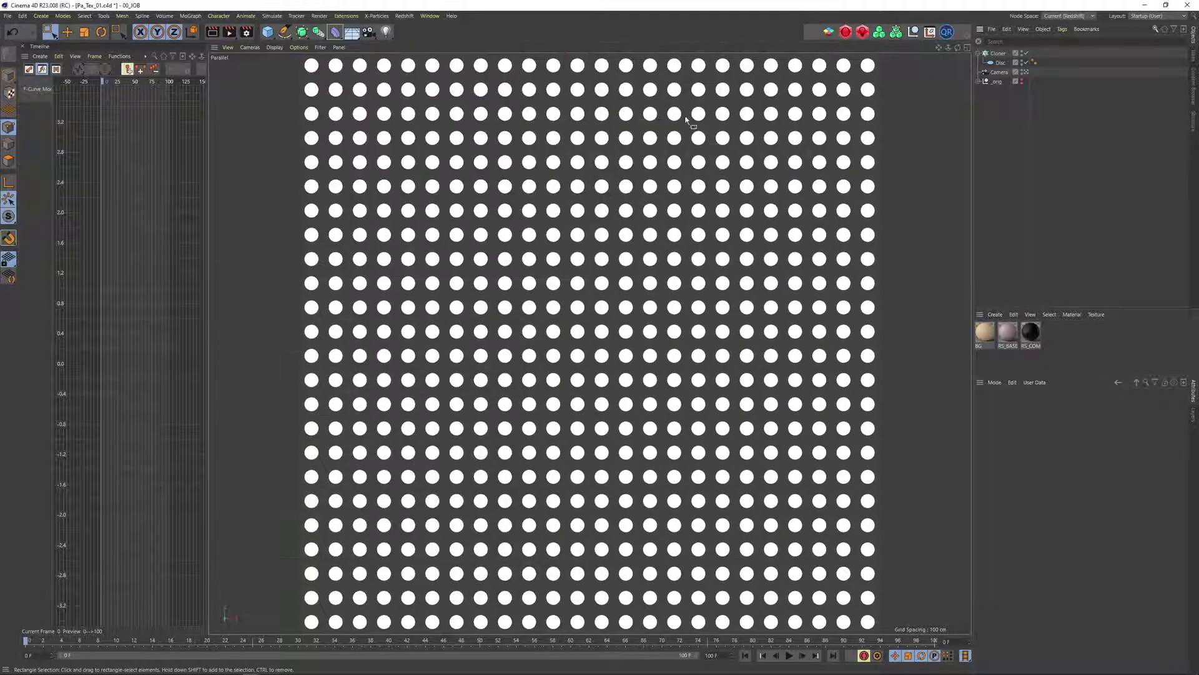
Add a Plain effector to the cloner and check that it is in the cloner's effector list.
{"action": "left_click", "coordinate": [990, 55]}
{"action": "key", "text": "shift+c"}
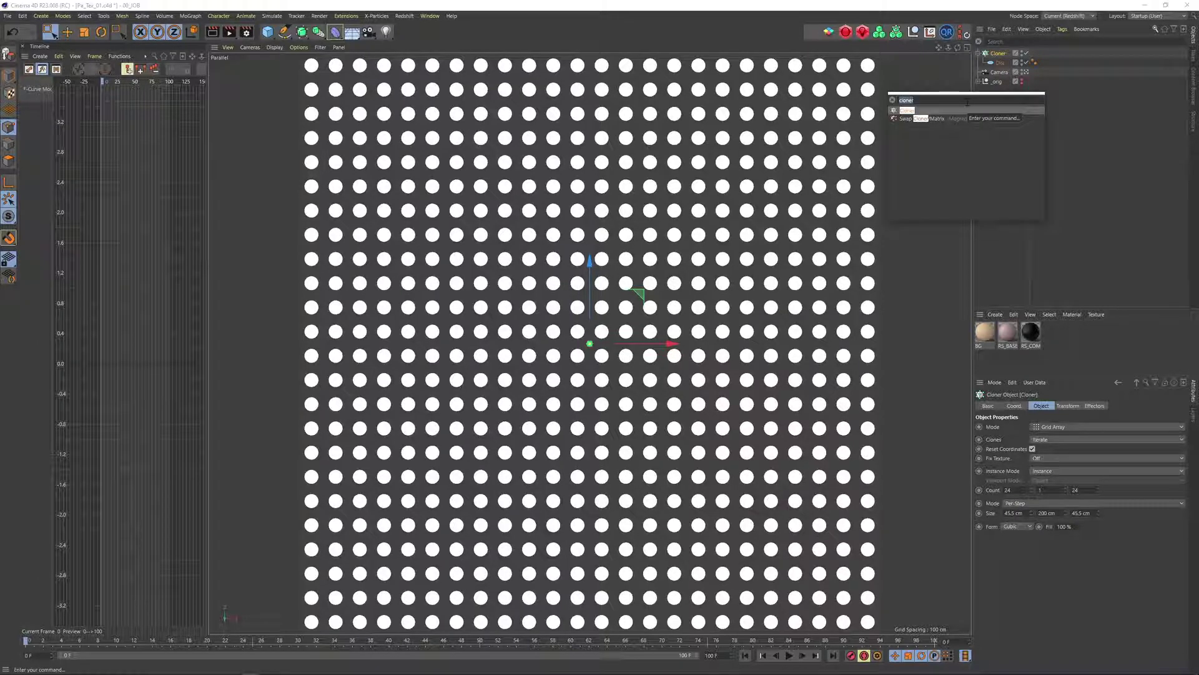
{"action": "type", "text": "plain"}
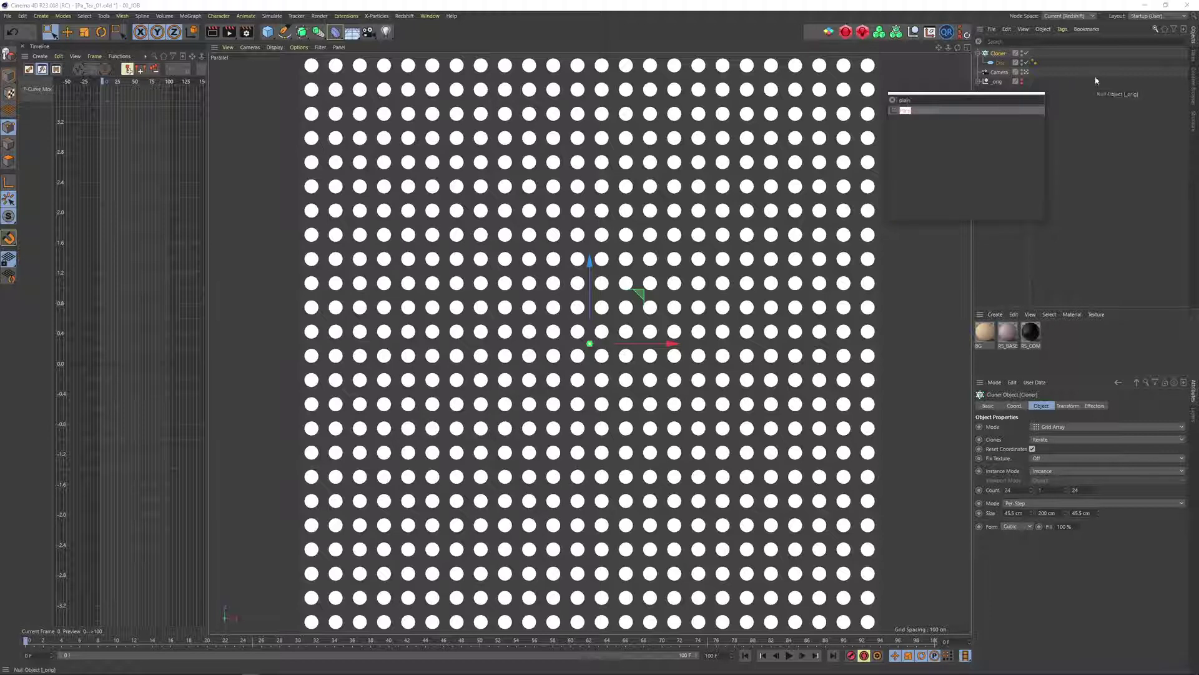
{"action": "key", "text": "Return"}
{"action": "left_click", "coordinate": [997, 63]}
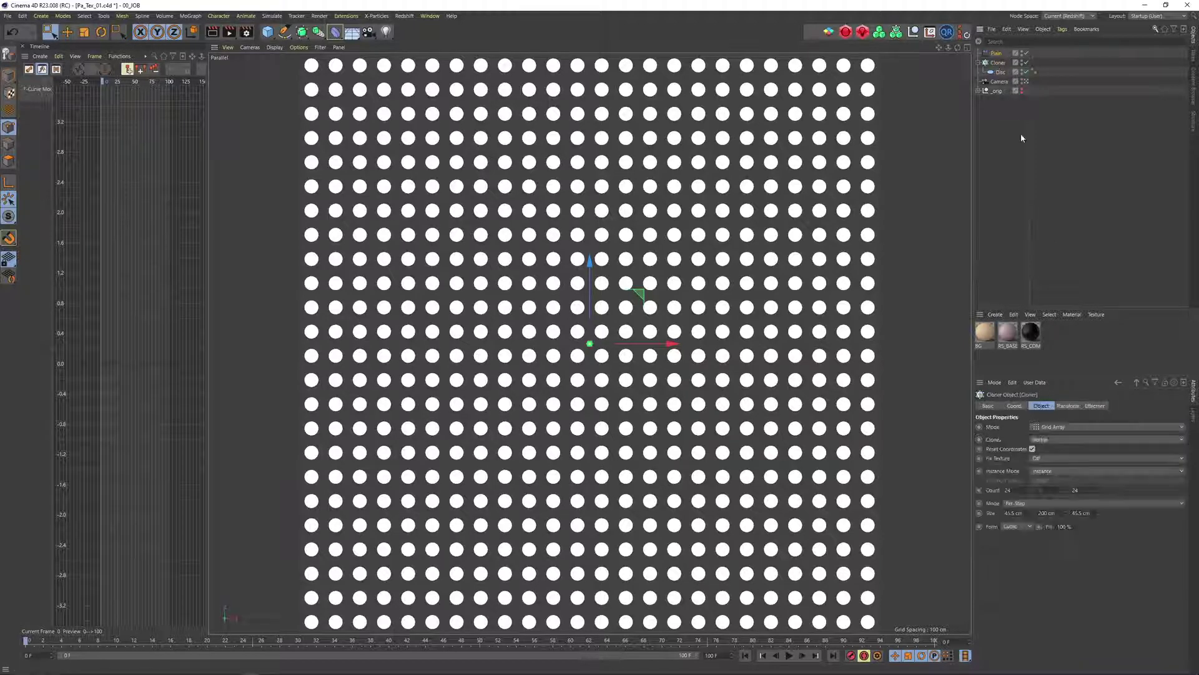
{"action": "left_click", "coordinate": [1095, 407]}
Set the Plain effector to offset the clones by 100 cm in X only.
{"action": "left_click", "coordinate": [997, 54]}
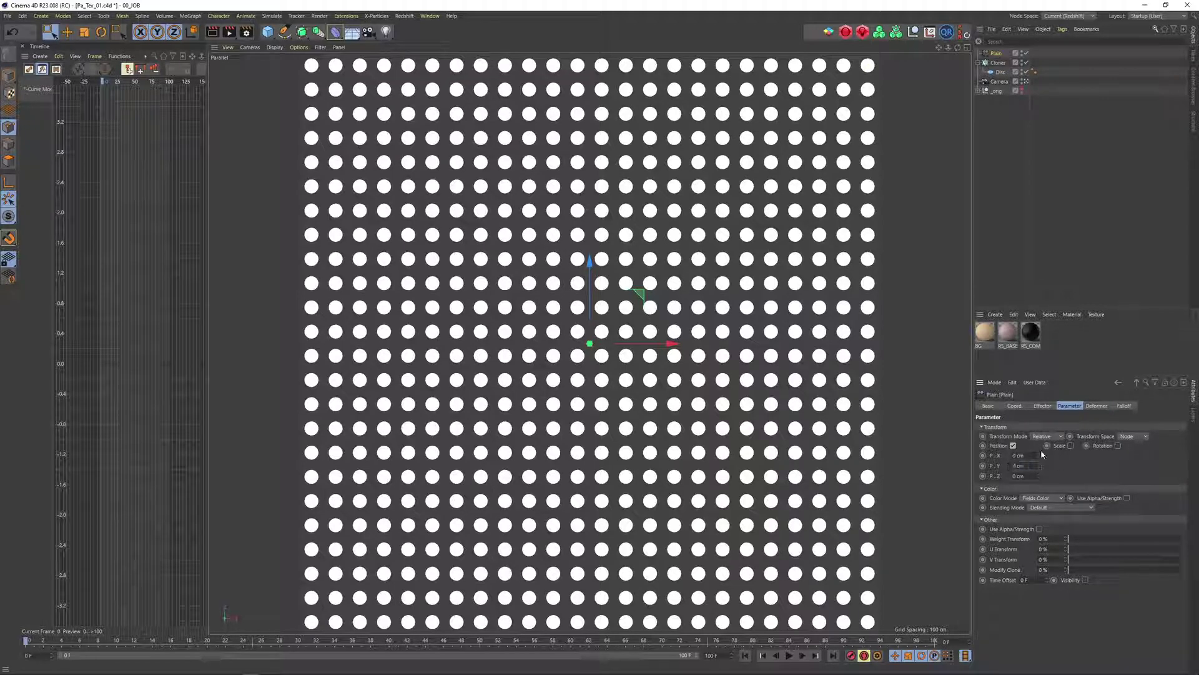
{"action": "left_click_drag", "start_coordinate": [1038, 456], "coordinate": [1040, 434]}
{"action": "type", "text": "50"}
{"action": "key", "text": "Return"}
{"action": "type", "text": "80"}
{"action": "key", "text": "Return"}
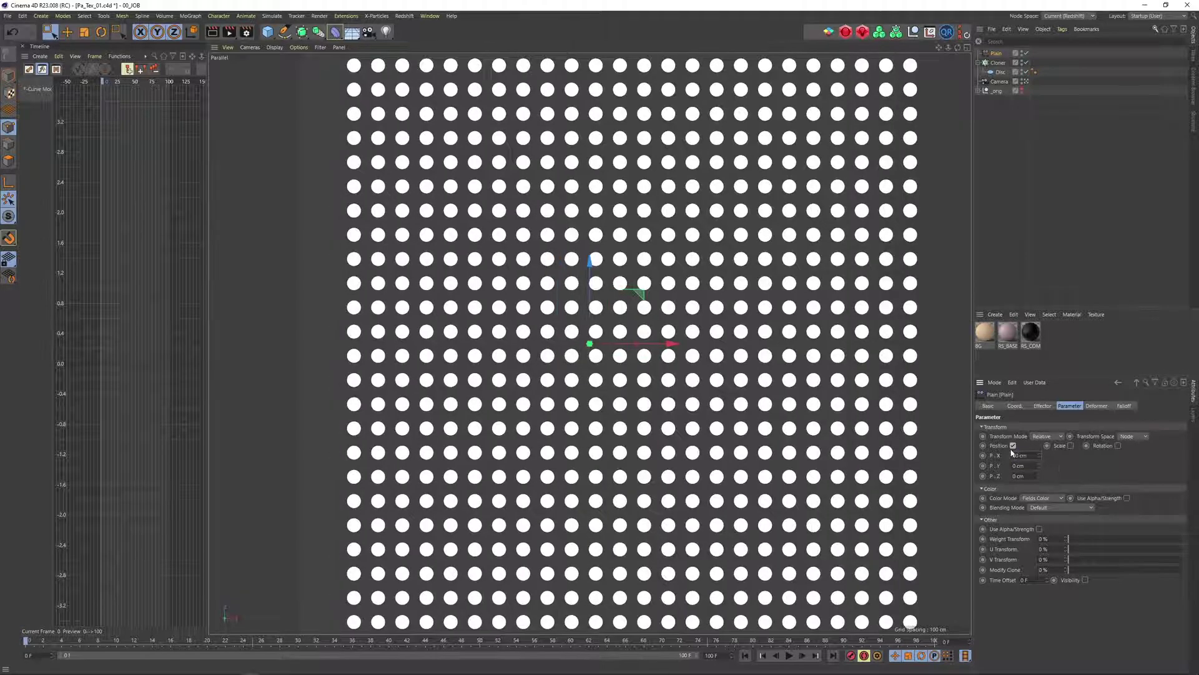
{"action": "type", "text": "100"}
{"action": "key", "text": "Return"}
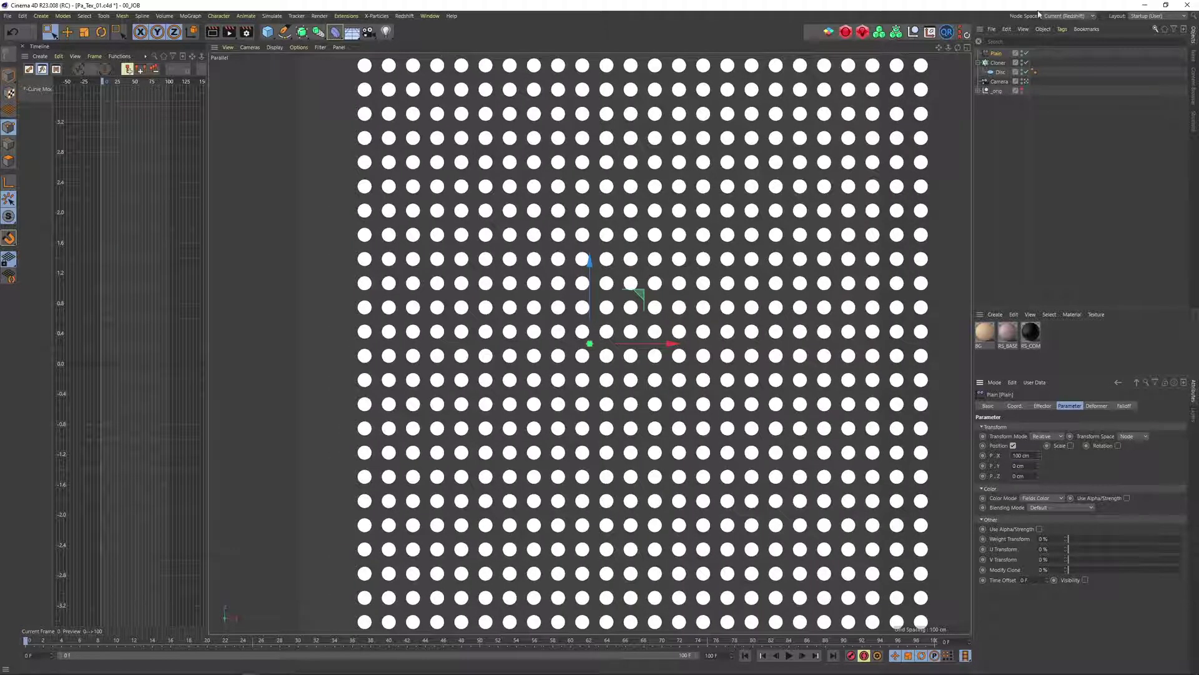
Limit the Plain effector's falloff with a Random Field using noise mode and a 40 % animation speed.
{"action": "left_click", "coordinate": [1124, 406]}
{"action": "left_click", "coordinate": [998, 497]}
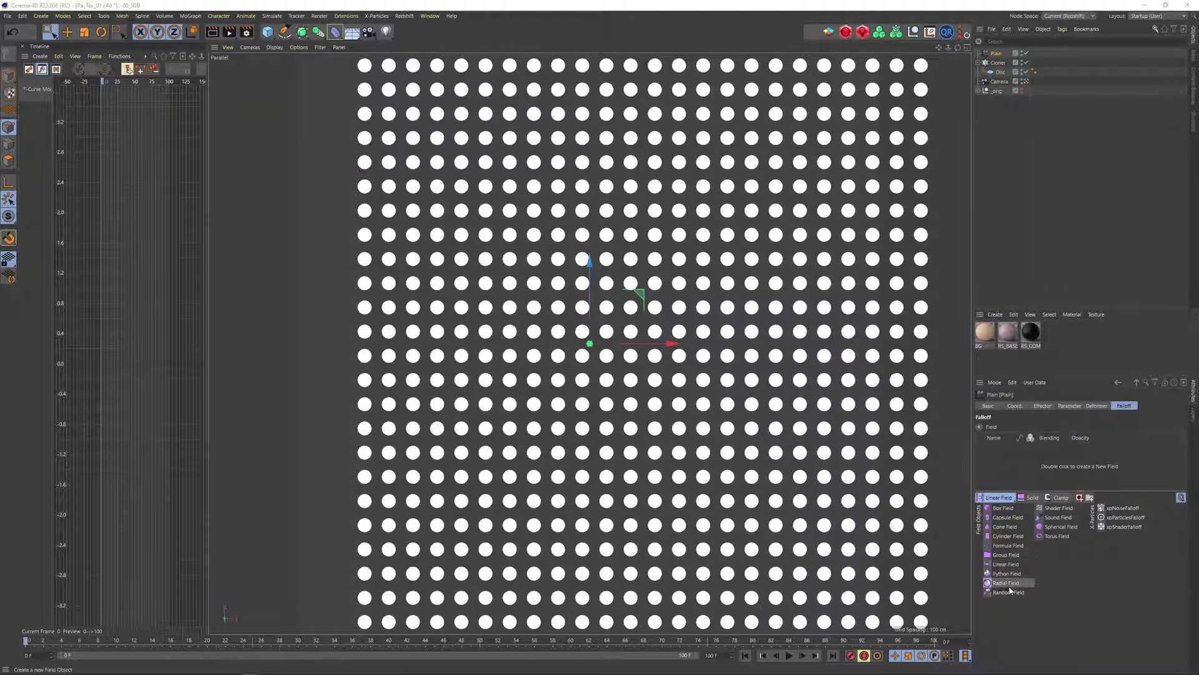
{"action": "left_click", "coordinate": [1010, 591]}
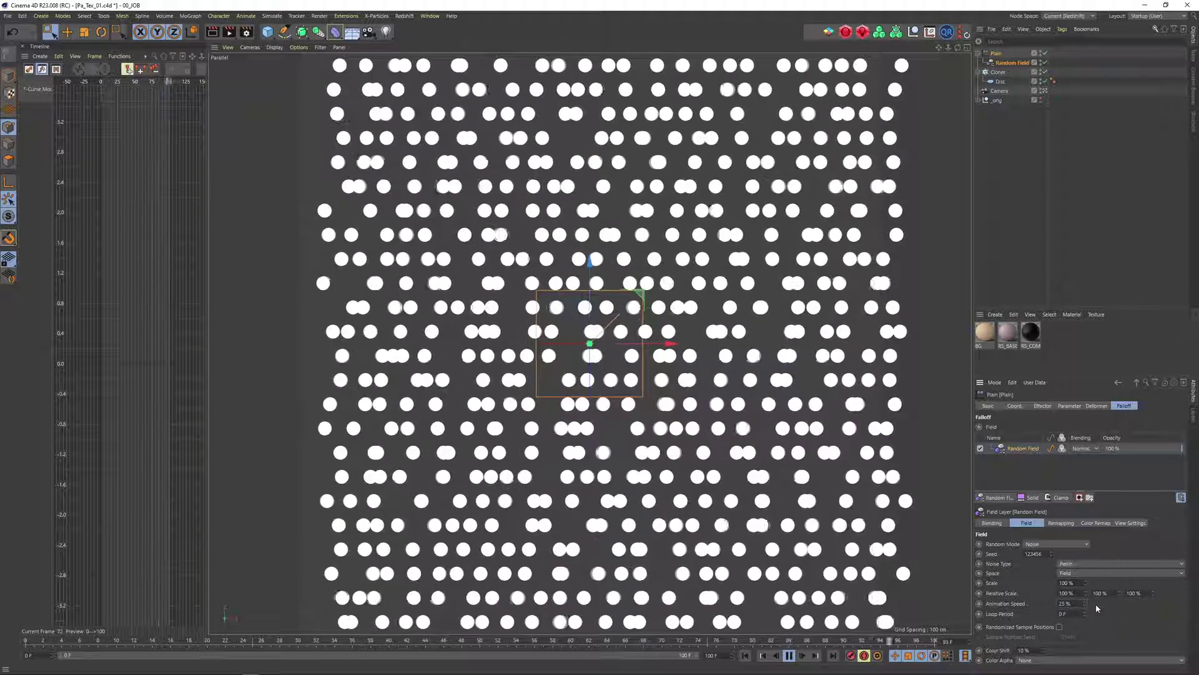
{"action": "double_click", "coordinate": [1065, 603]}
{"action": "type", "text": "40"}
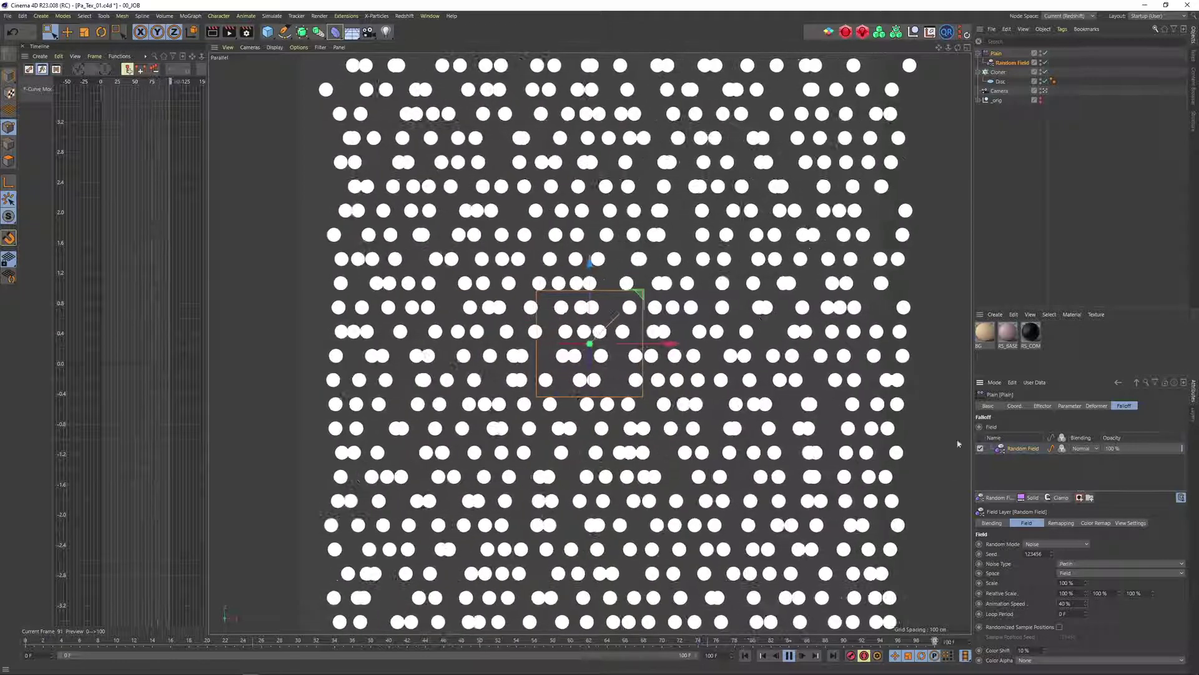
Add a Curve modifier above the Random Field and shape it to stay low before rising steeply near the end.
{"action": "left_click", "coordinate": [1061, 497]}
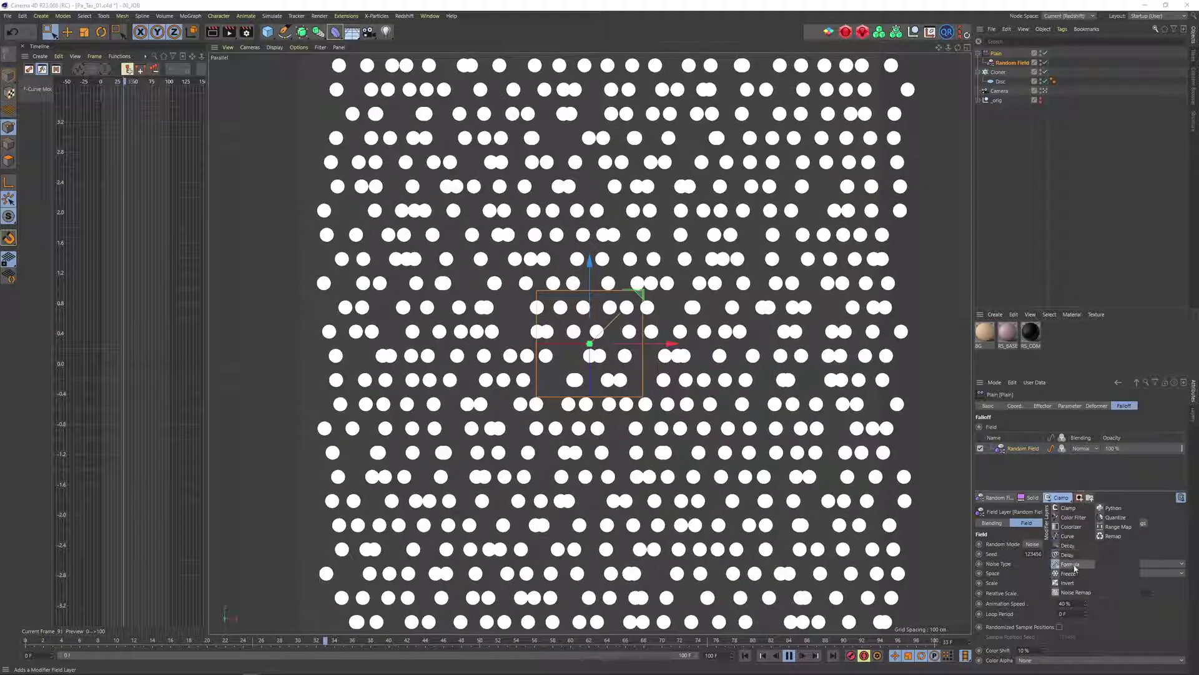
{"action": "left_click", "coordinate": [1068, 536]}
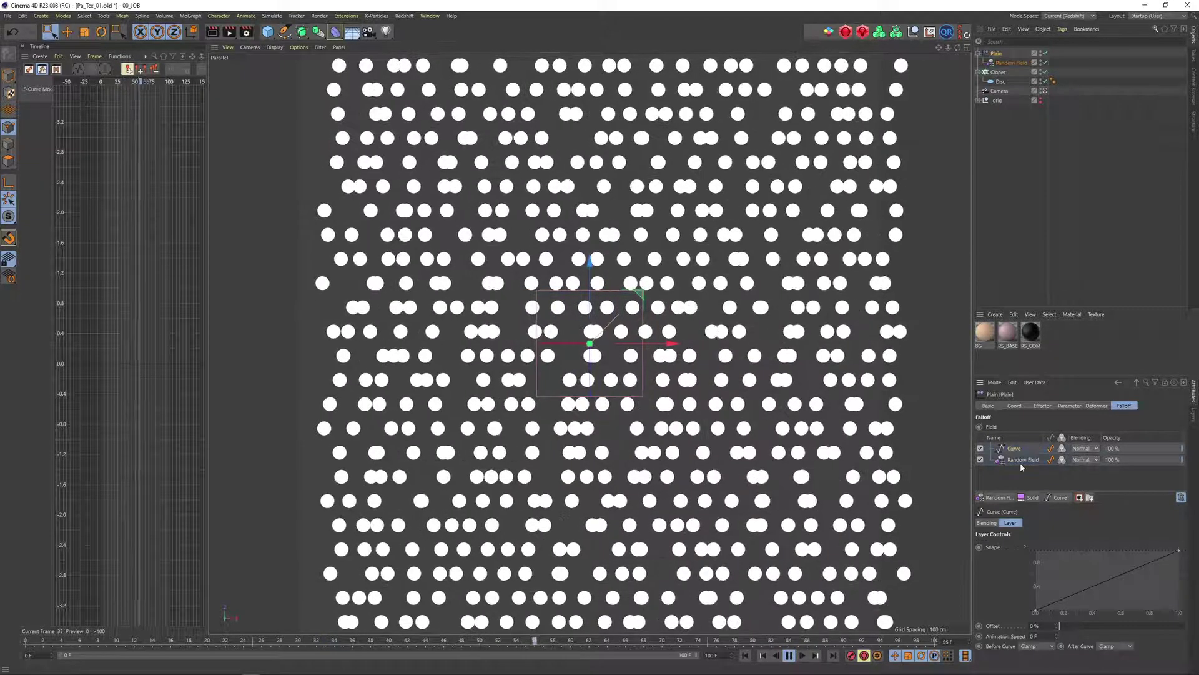
{"action": "left_click_drag", "start_coordinate": [1067, 614], "coordinate": [1143, 611]}
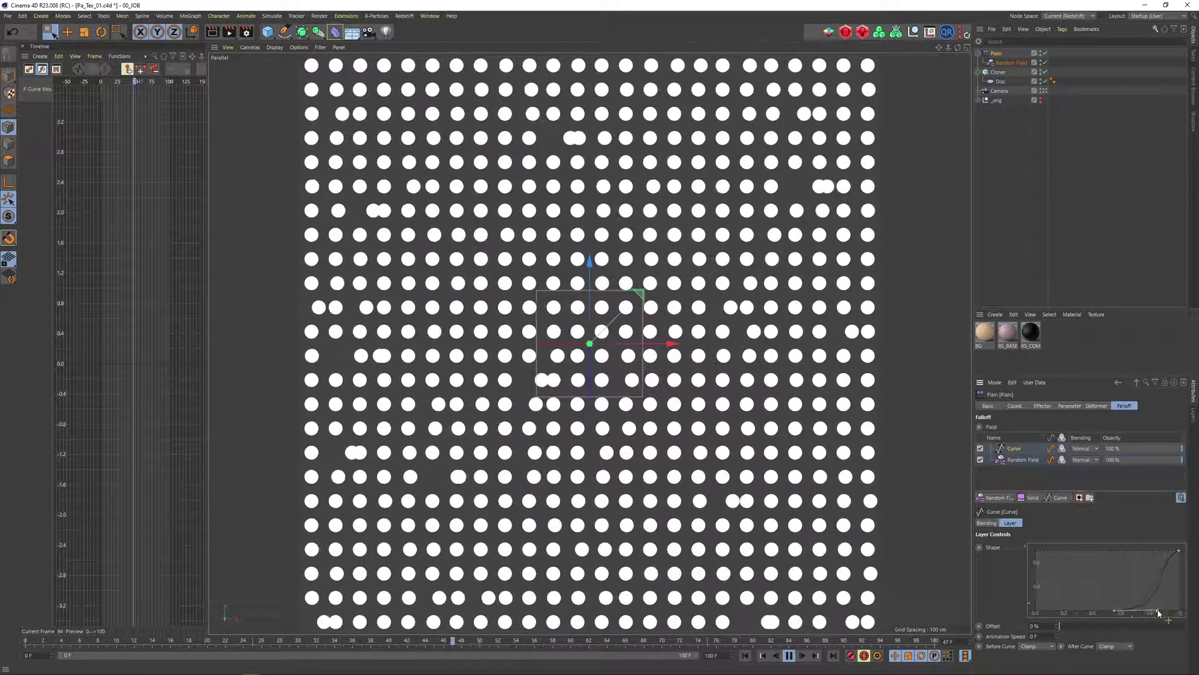
{"action": "left_click_drag", "start_coordinate": [1115, 610], "coordinate": [1111, 610]}
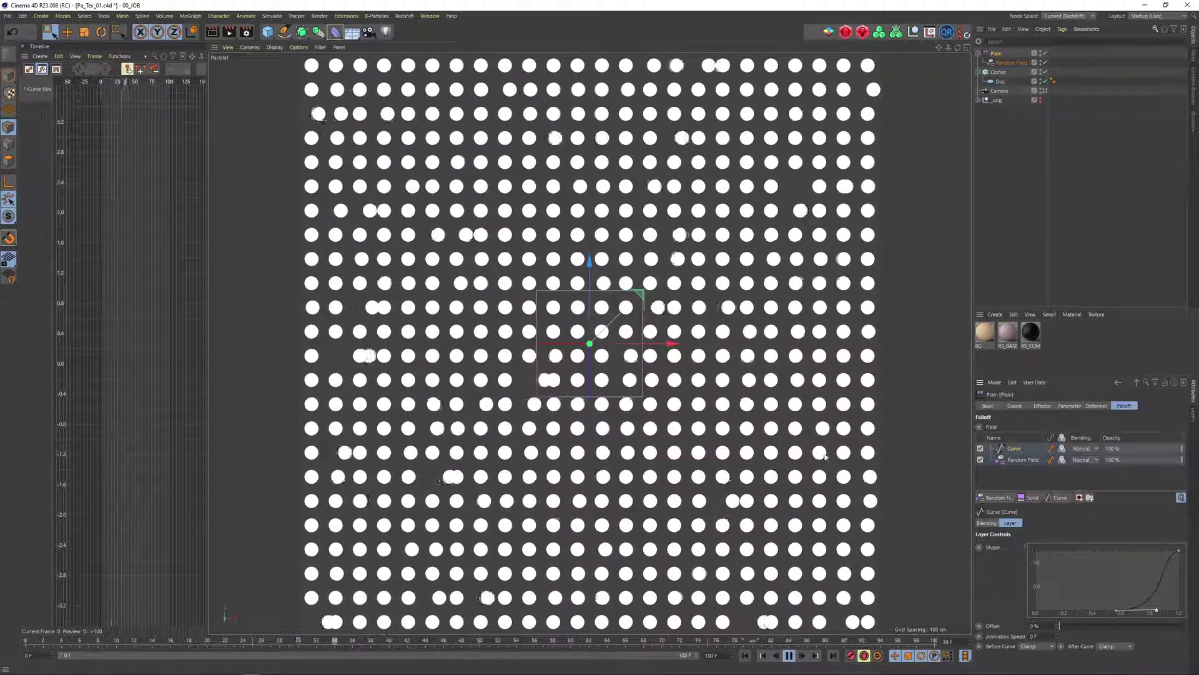
Set the Random Field's animation speed to 80 % and its scale to 25 %, keeping the Perlin noise type.
{"action": "left_click", "coordinate": [1023, 459]}
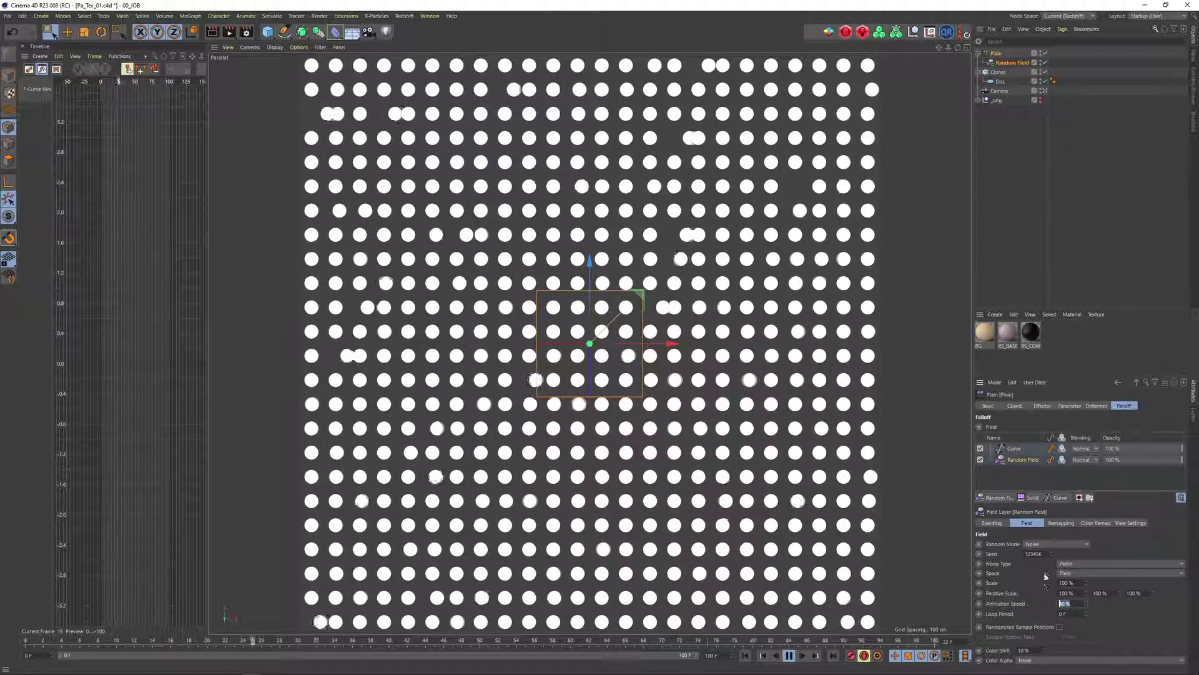
{"action": "type", "text": "80"}
{"action": "key", "text": "Return"}
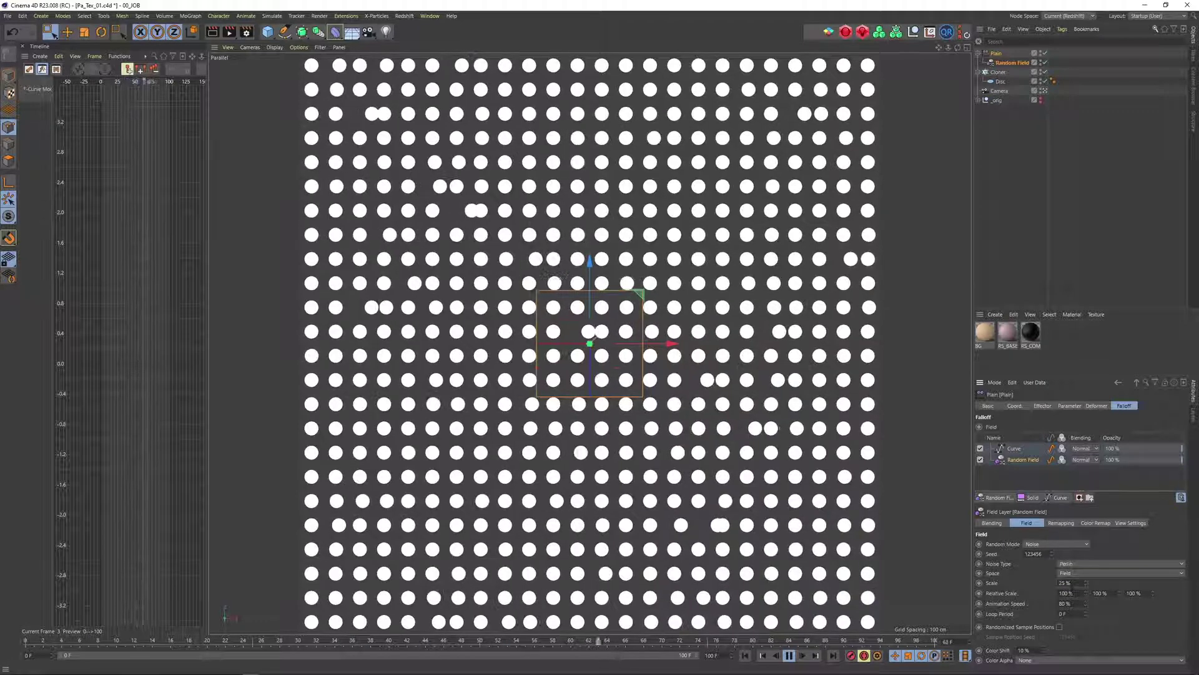
{"action": "left_click", "coordinate": [1075, 563]}
{"action": "left_click", "coordinate": [1075, 564]}
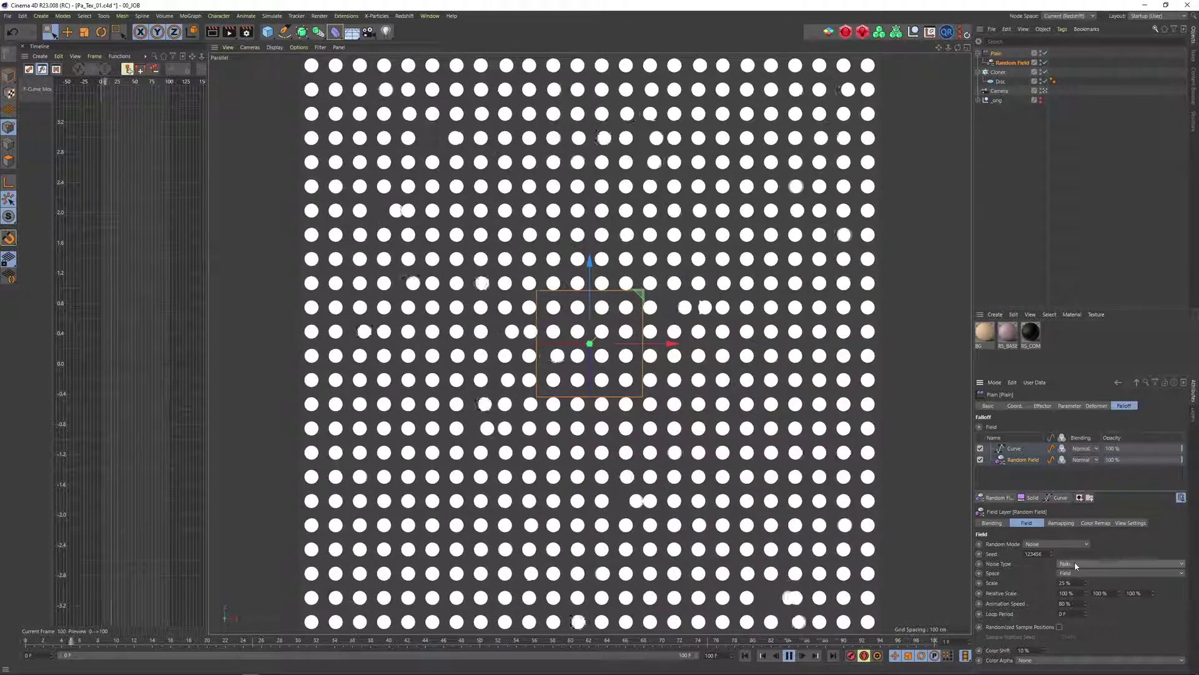
Set the noise type of the Plain effector's Random Field to Luka.
{"action": "key", "text": "Up"}
{"action": "scroll", "coordinate": [1078, 566], "scroll_direction": "up", "scroll_amount": 1}
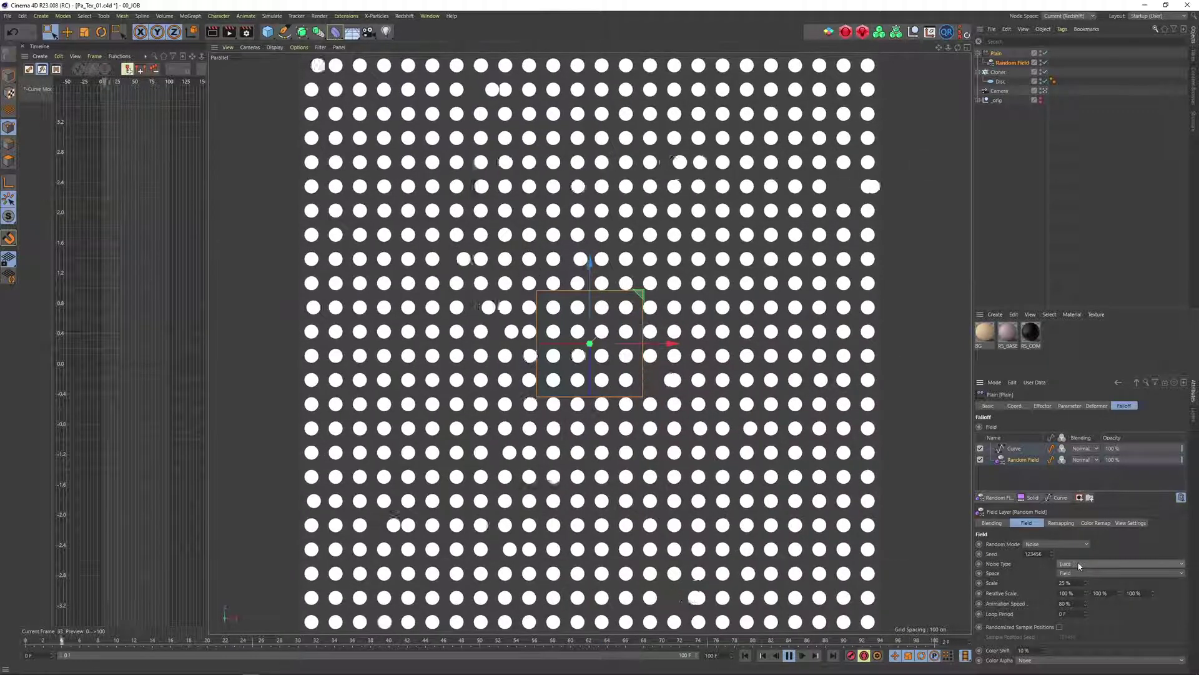
Add a Delay effector to the disc cloner.
{"action": "left_click", "coordinate": [998, 72]}
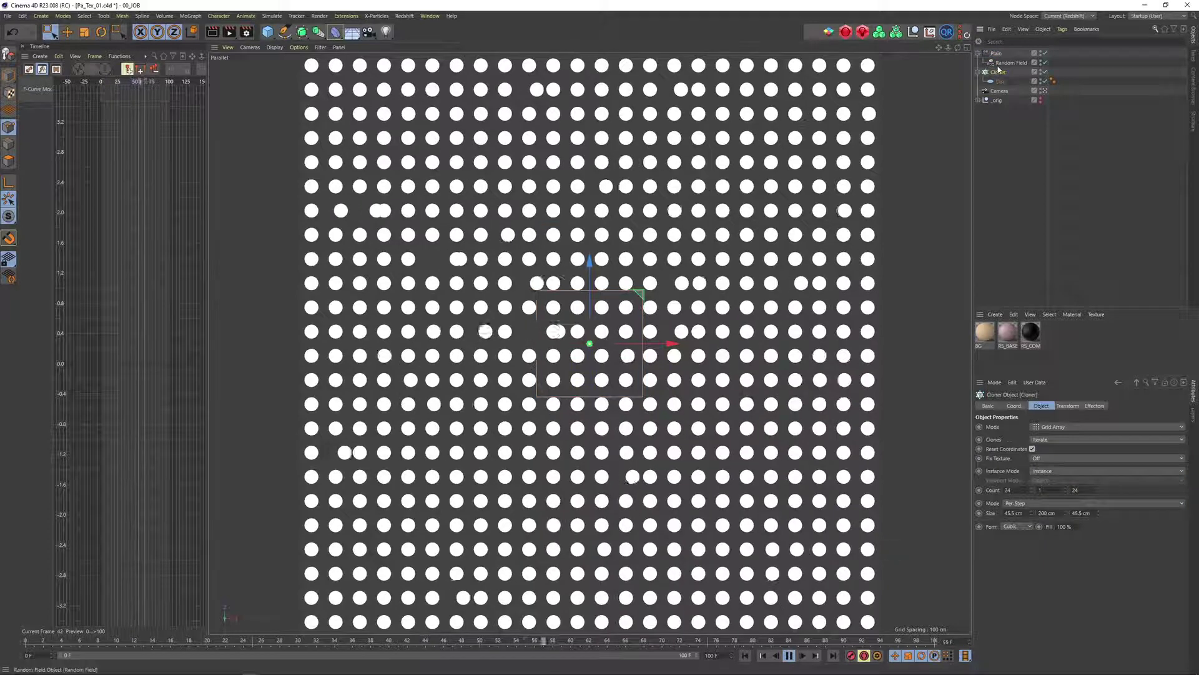
{"action": "key", "text": "shift+c"}
{"action": "type", "text": "delay"}
{"action": "key", "text": "Return"}
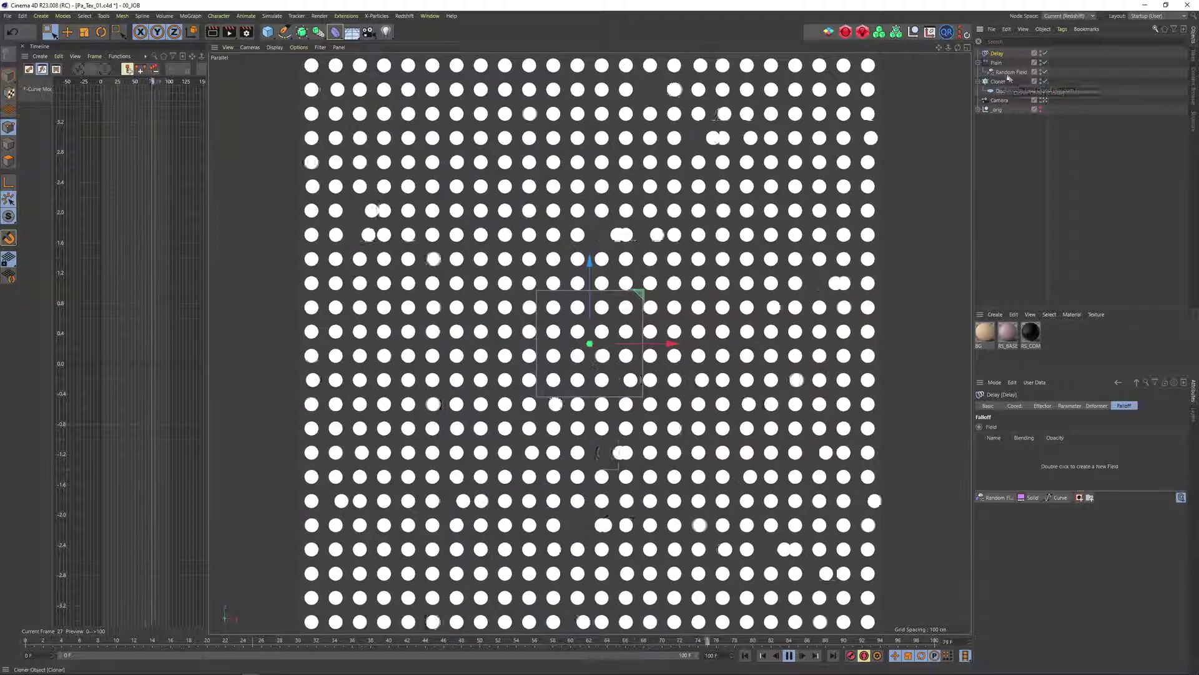
Set the Plain effector's X position offset to 60 cm.
{"action": "left_click", "coordinate": [996, 63]}
{"action": "left_click", "coordinate": [1018, 406]}
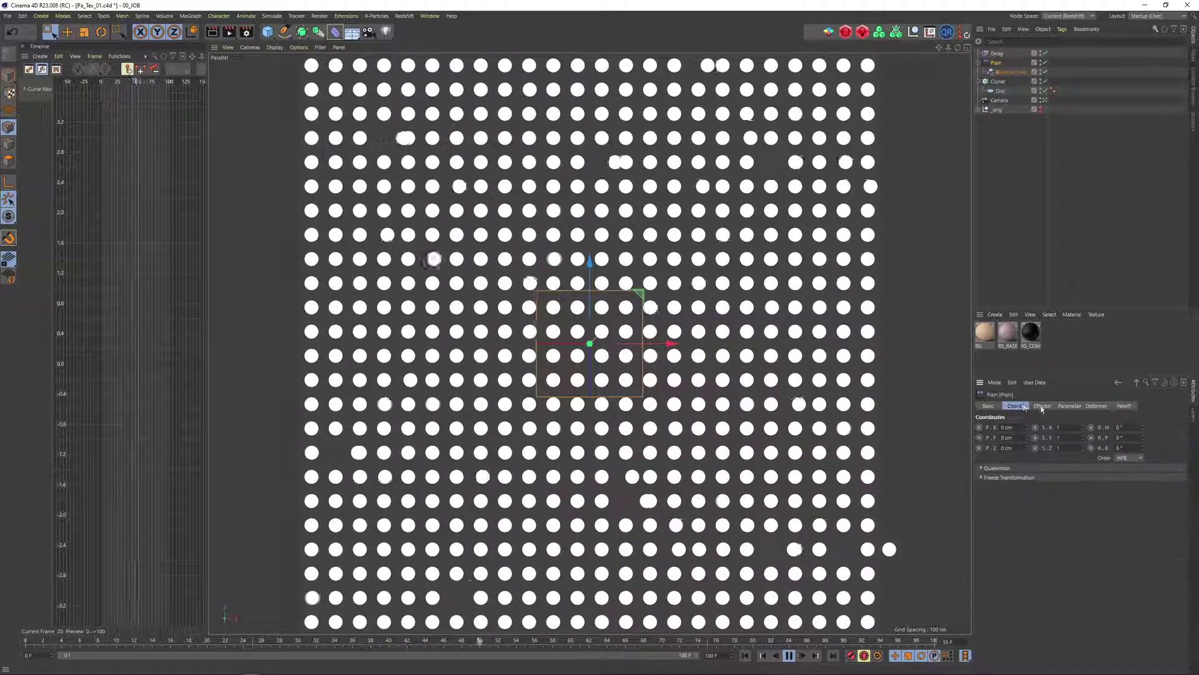
{"action": "left_click", "coordinate": [1069, 406]}
{"action": "type", "text": "60"}
{"action": "key", "text": "Return"}
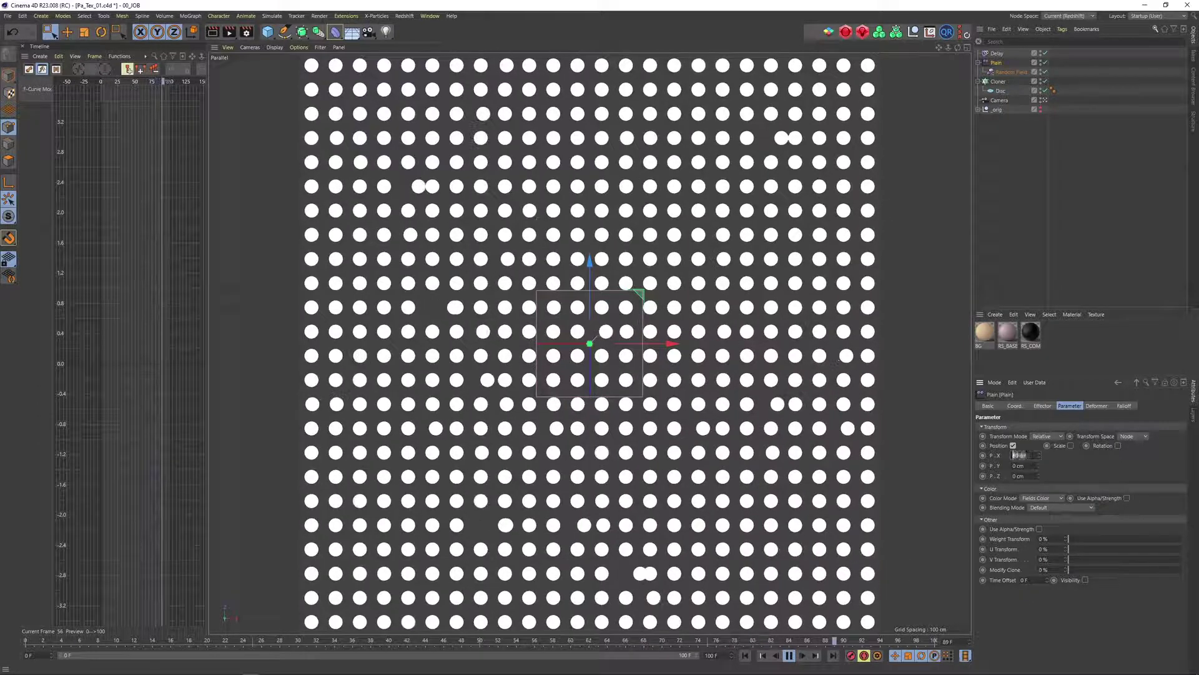
Check the cloner's effector list, raise the Delay effector's strength slightly, and deselect everything.
{"action": "left_click", "coordinate": [998, 81]}
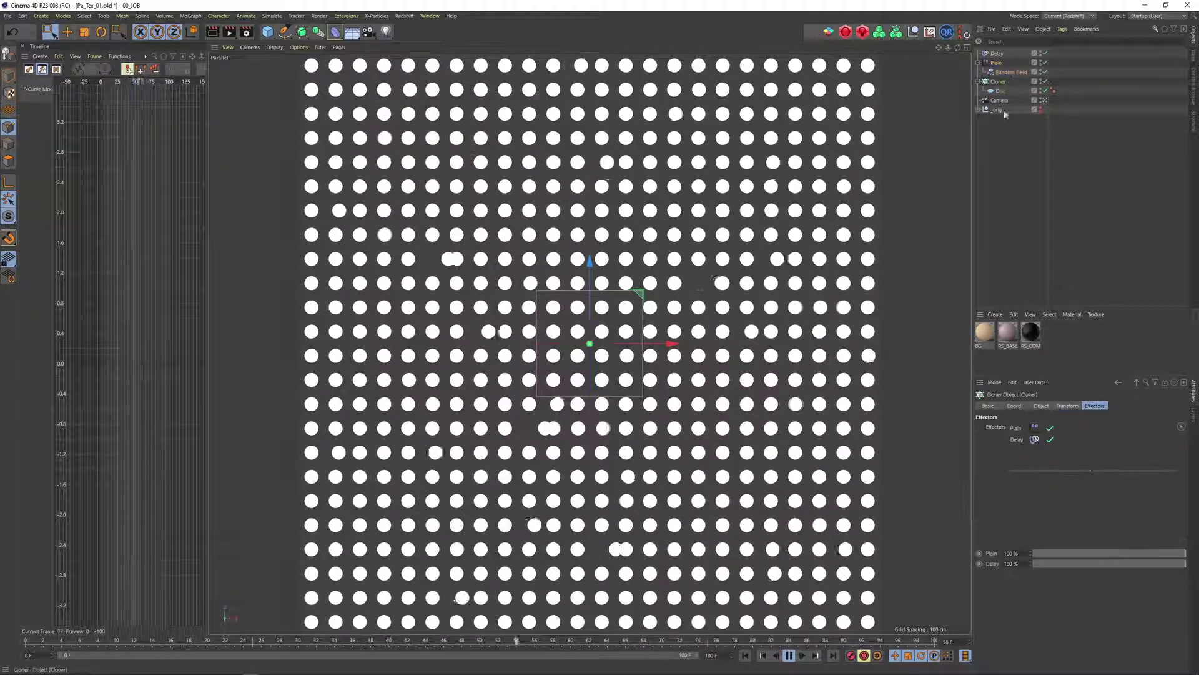
{"action": "left_click", "coordinate": [997, 53]}
{"action": "left_click", "coordinate": [1040, 407]}
{"action": "left_click_drag", "start_coordinate": [1113, 429], "coordinate": [1125, 429]}
{"action": "left_click", "coordinate": [1094, 240]}
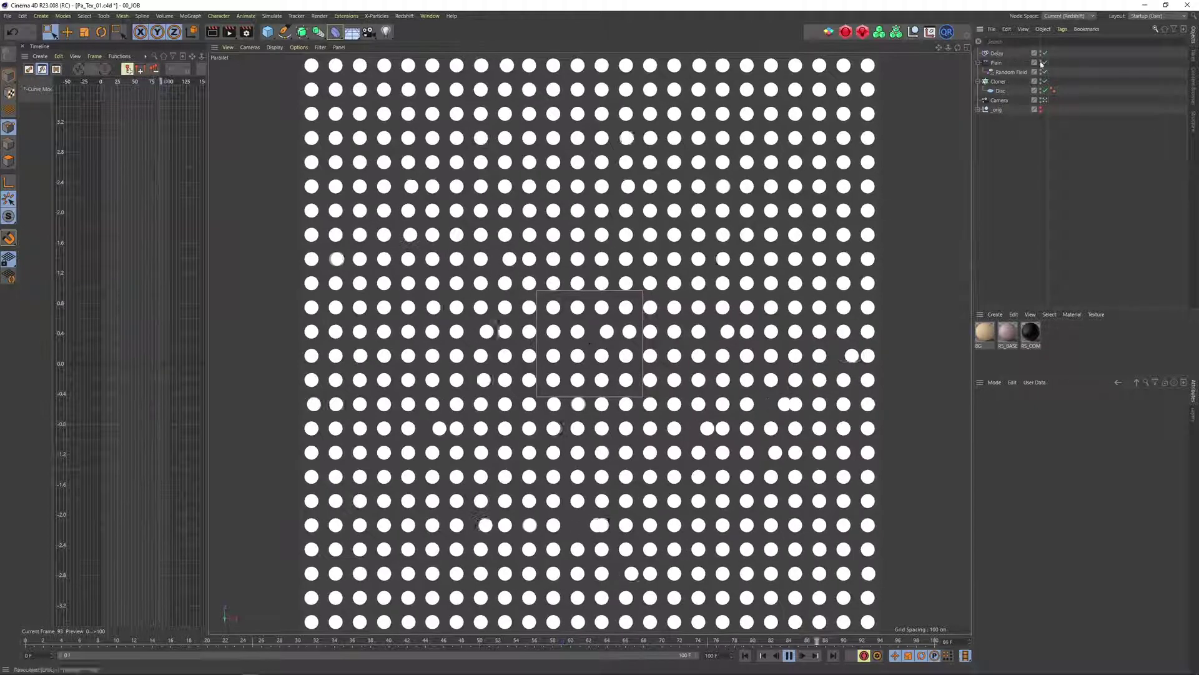
Collapse the Plain effector's hierarchy and add a Random effector to the cloner.
{"action": "left_click", "coordinate": [978, 63]}
{"action": "left_click", "coordinate": [997, 74]}
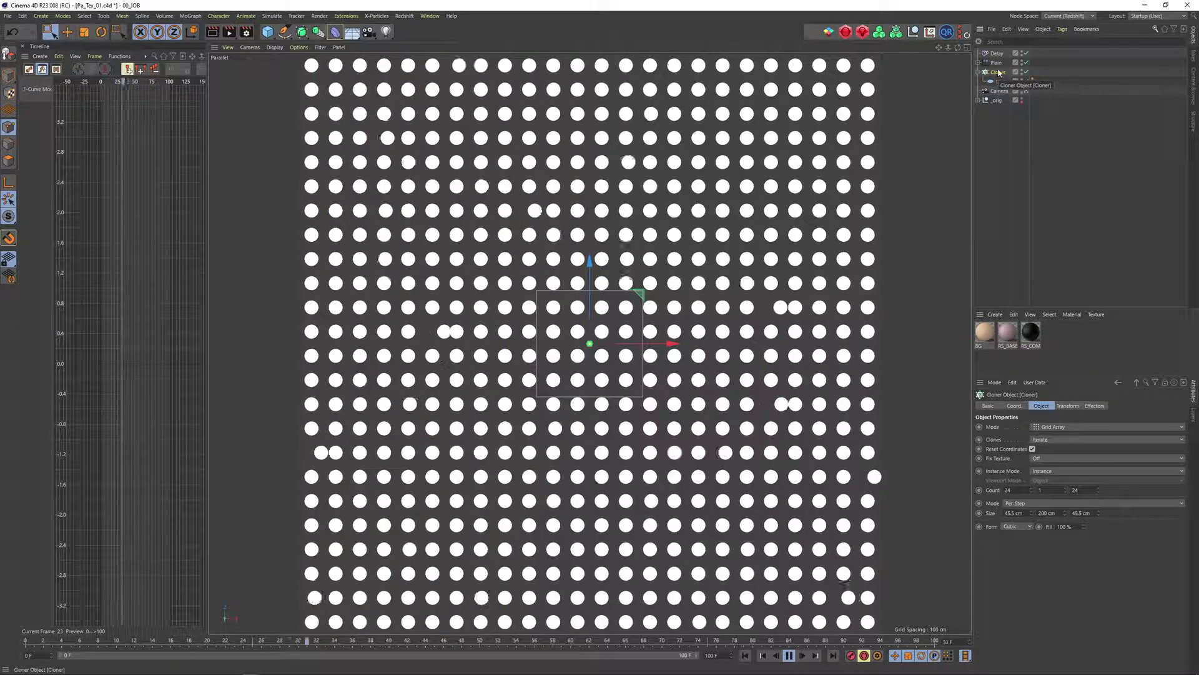
{"action": "key", "text": "shift+c"}
{"action": "type", "text": "rand"}
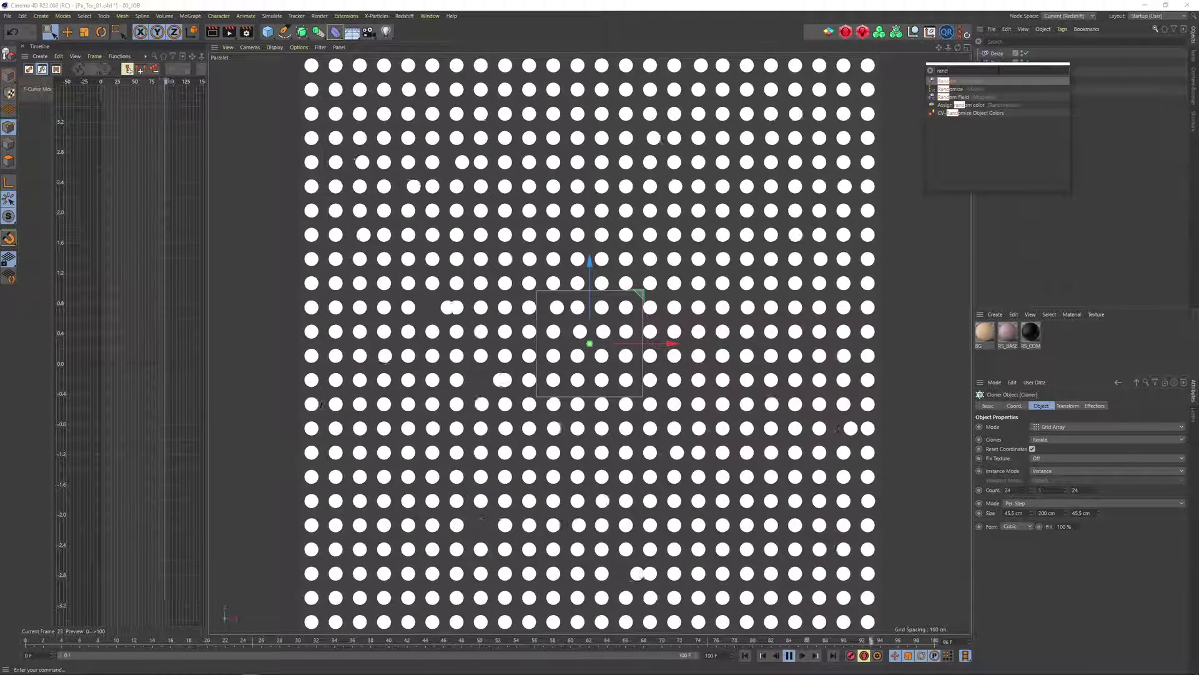
{"action": "key", "text": "Return"}
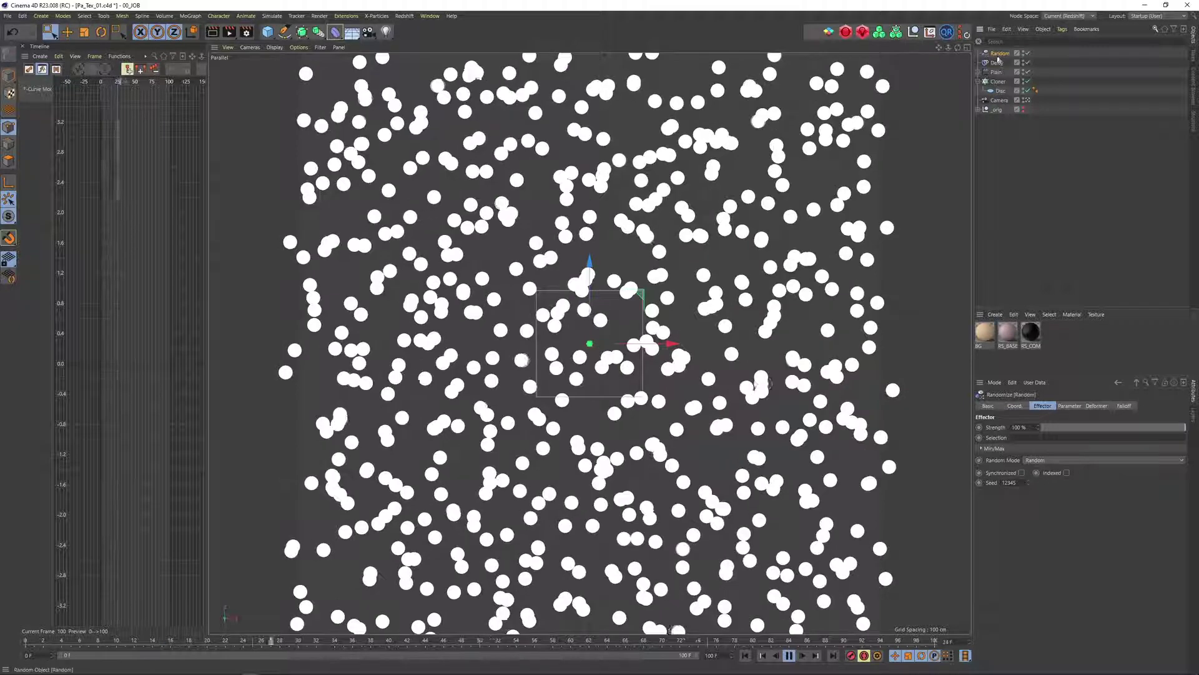
Restrict the Random effector's position offset to X by setting Y and Z to 0 cm.
{"action": "left_click", "coordinate": [1069, 405]}
{"action": "double_click", "coordinate": [1020, 465]}
{"action": "type", "text": "0"}
{"action": "key", "text": "Tab"}
{"action": "type", "text": "0"}
{"action": "key", "text": "Return"}
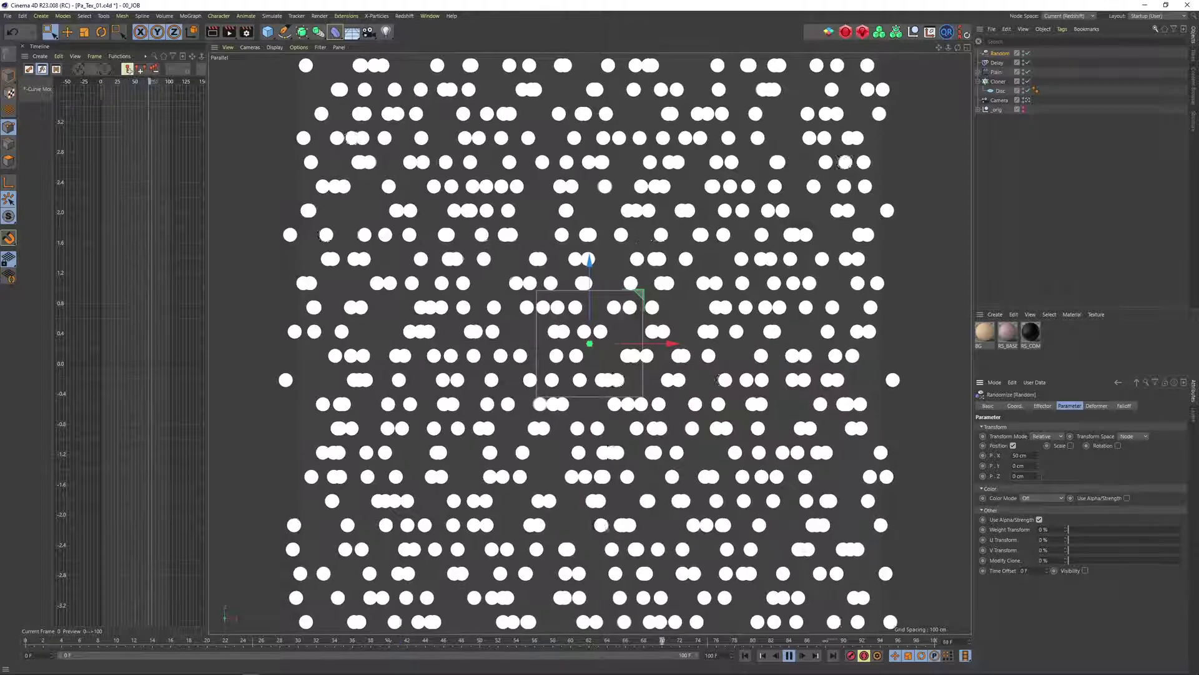
Switch the Random effector to Noise mode with a 50 % animation speed and a 15 % scale.
{"action": "left_click", "coordinate": [1034, 406]}
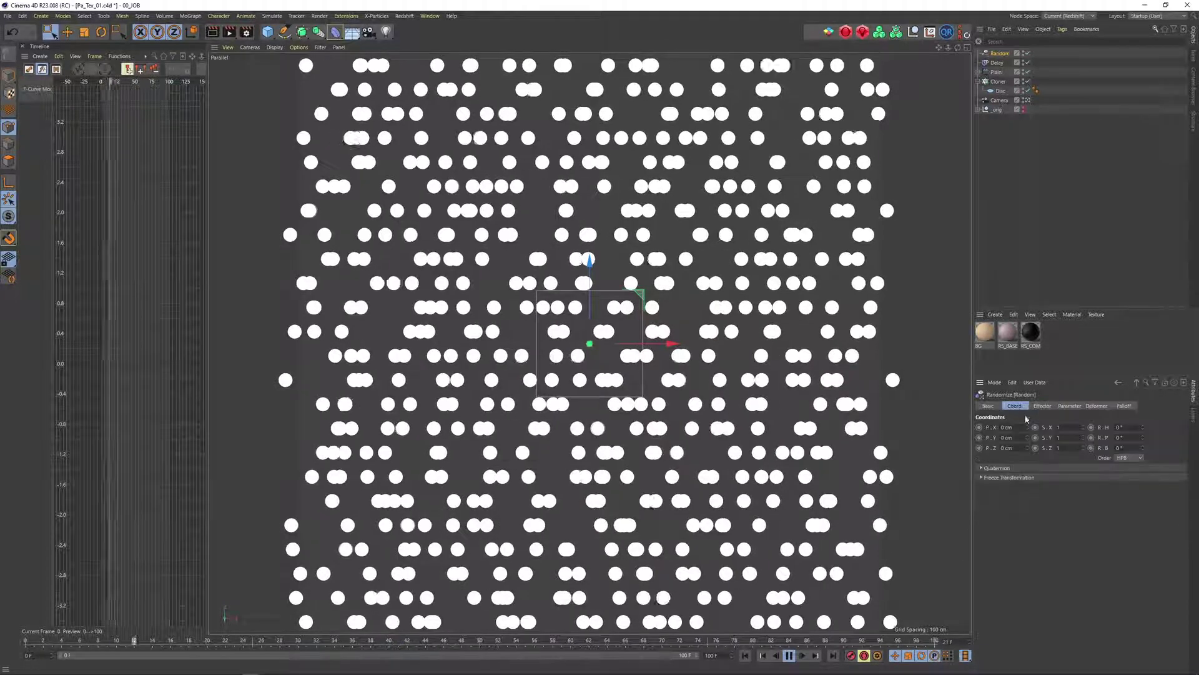
{"action": "left_click", "coordinate": [1041, 461]}
{"action": "left_click", "coordinate": [1042, 480]}
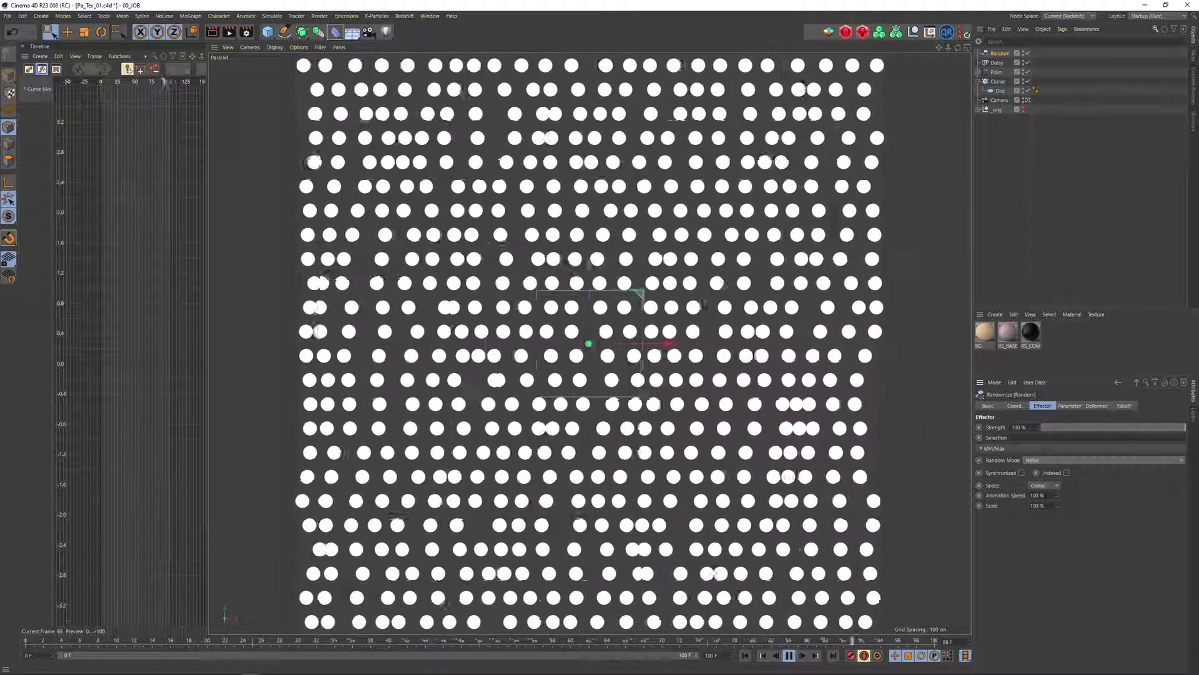
{"action": "left_click", "coordinate": [1037, 495]}
{"action": "type", "text": "50"}
{"action": "key", "text": "Return"}
{"action": "double_click", "coordinate": [1037, 505]}
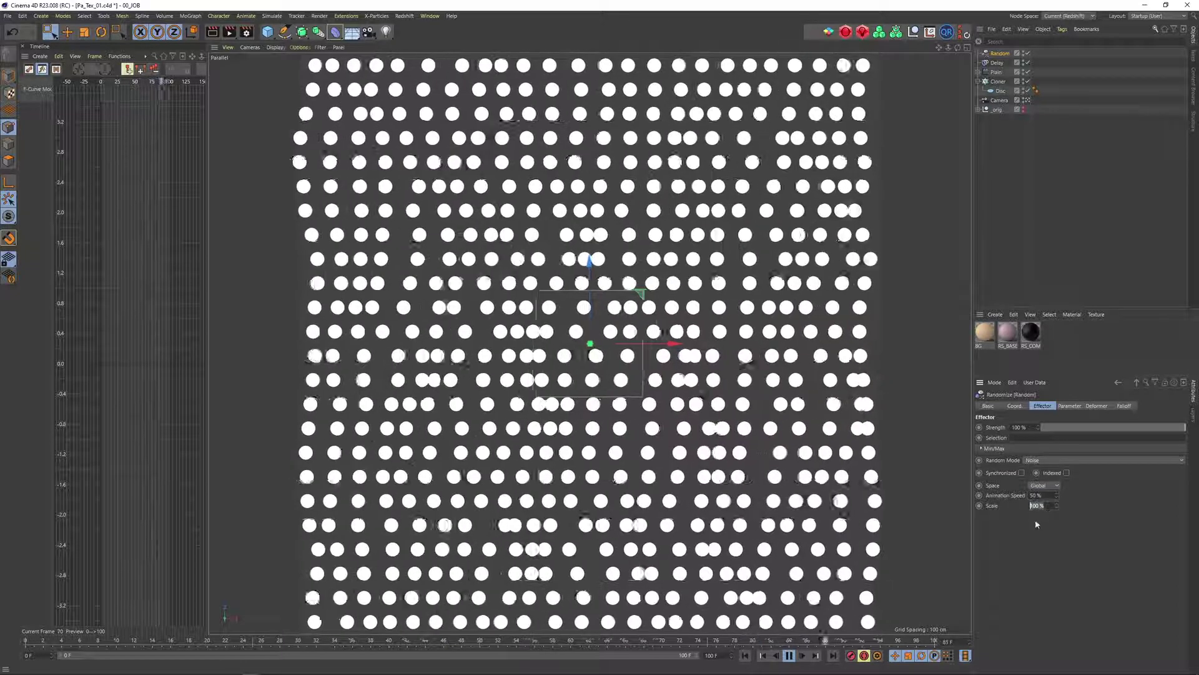
{"action": "type", "text": "15"}
{"action": "key", "text": "Return"}
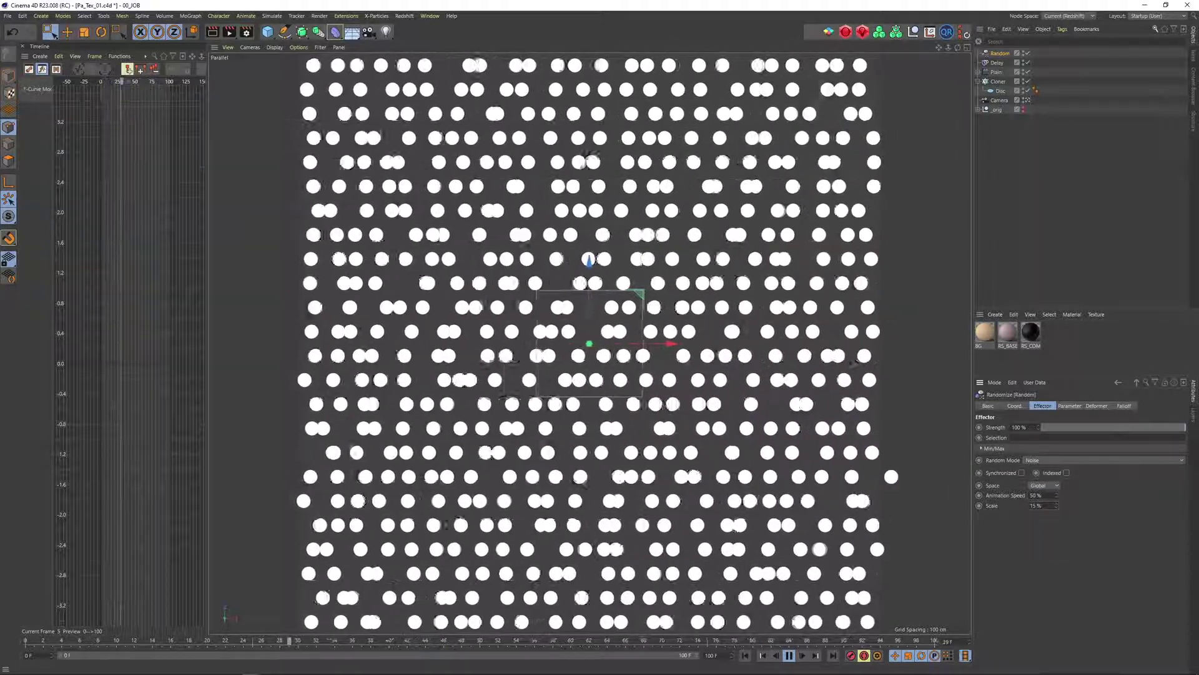
Lower the Random effector's animation speed to 15 %.
{"action": "left_click", "coordinate": [1037, 495]}
{"action": "type", "text": "15"}
{"action": "key", "text": "Return"}
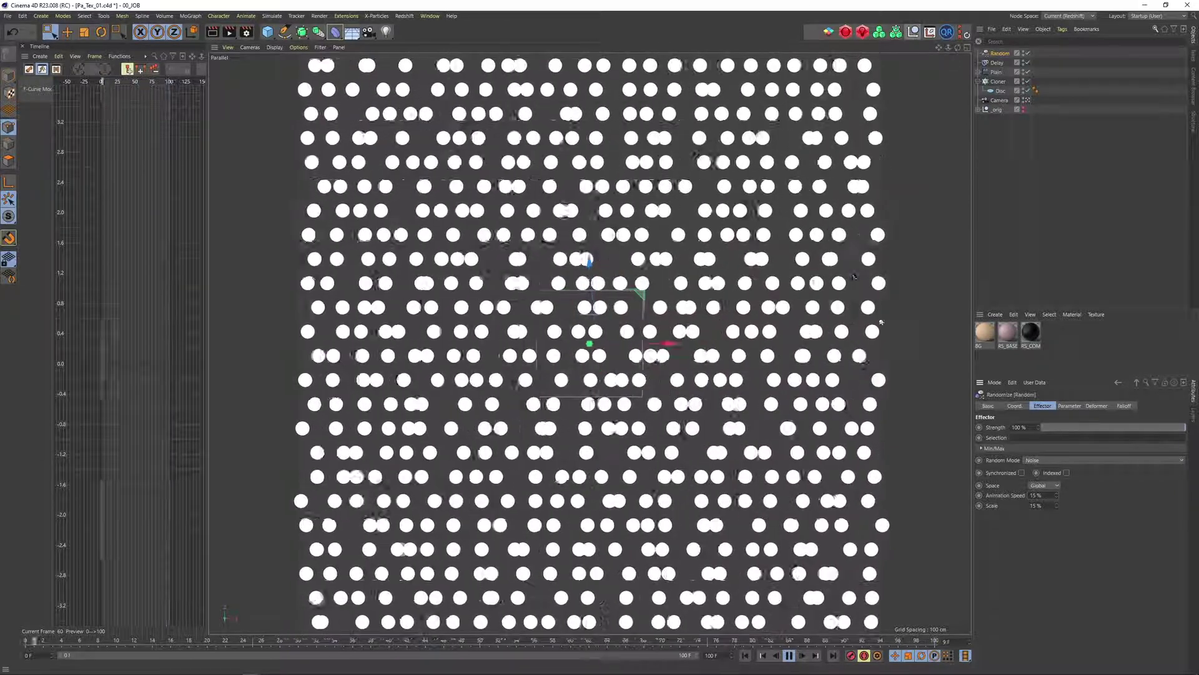
Limit the Random effector's falloff with a Random Field and a Curve modifier that stays low before rising.
{"action": "left_click", "coordinate": [1125, 406]}
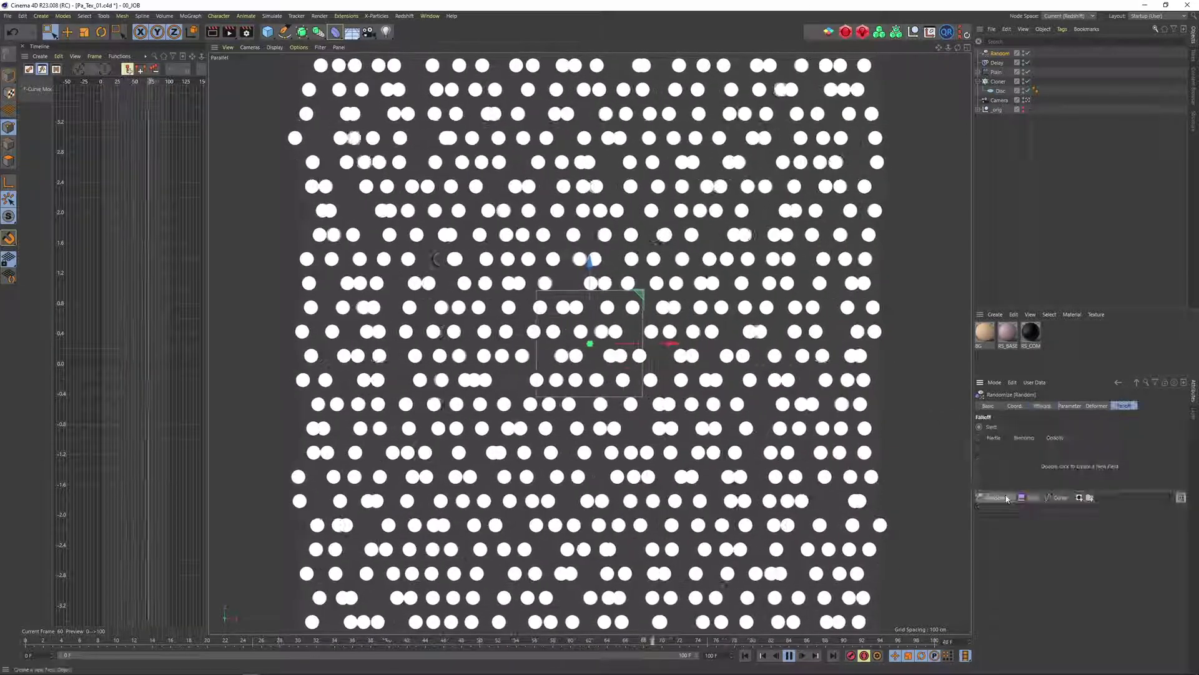
{"action": "left_click_drag", "start_coordinate": [995, 497], "coordinate": [1010, 567]}
{"action": "left_click", "coordinate": [1012, 593]}
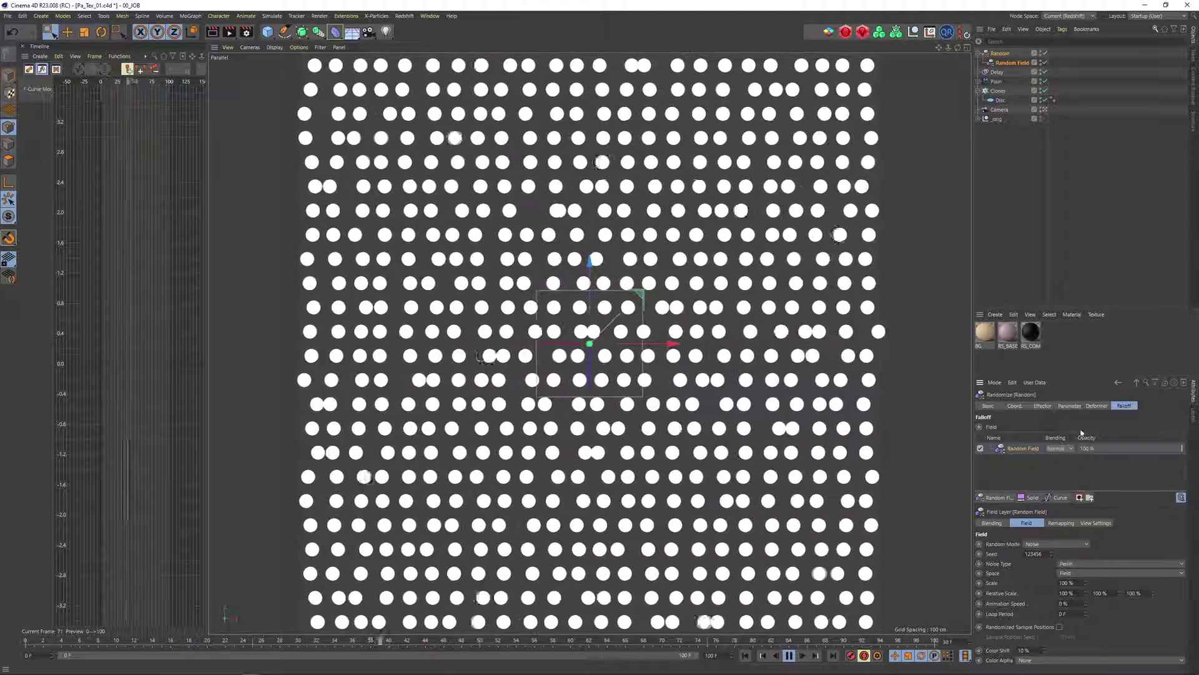
{"action": "left_click", "coordinate": [1058, 496]}
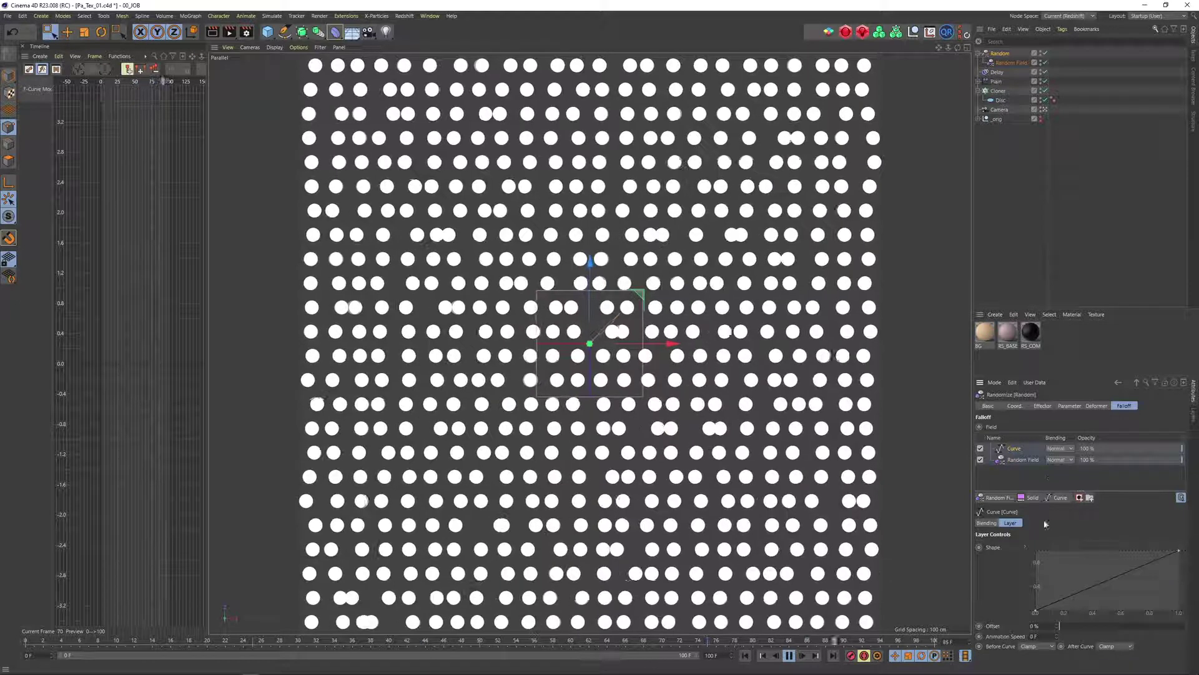
{"action": "left_click_drag", "start_coordinate": [1036, 610], "coordinate": [1122, 606]}
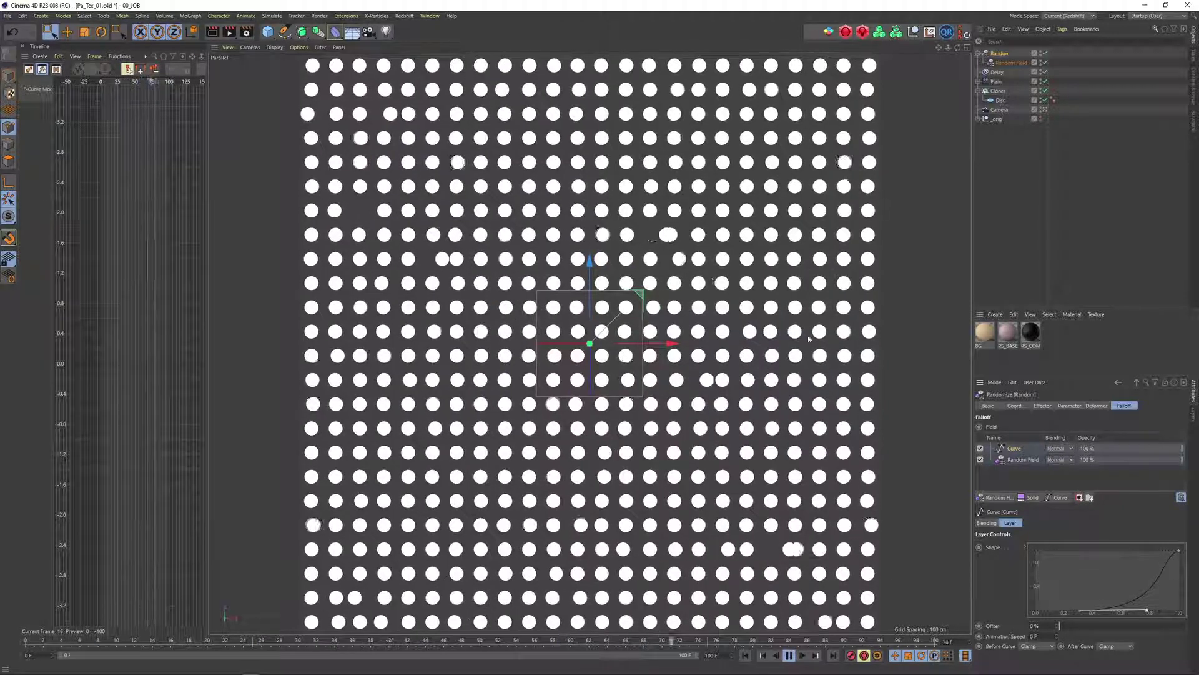
Set the Random effector's noise scale to 25 % and its X position offset to 125 cm.
{"action": "left_click", "coordinate": [1042, 406]}
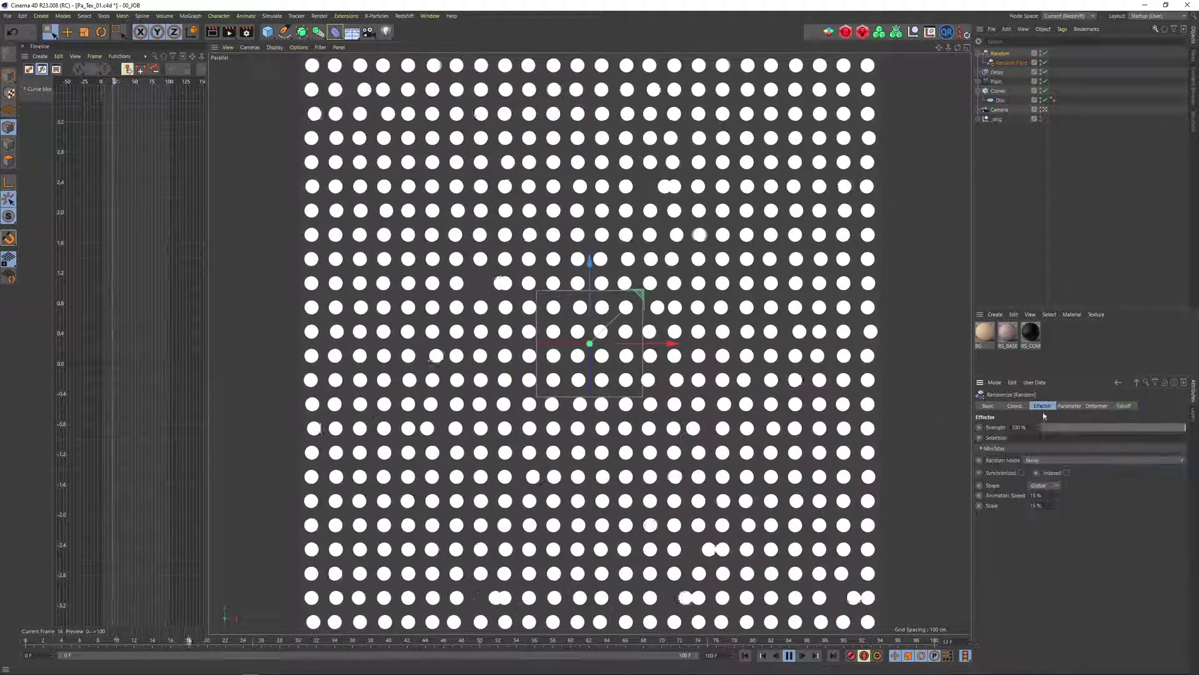
{"action": "key", "text": "Tab"}
{"action": "type", "text": "25"}
{"action": "left_click", "coordinate": [1069, 406]}
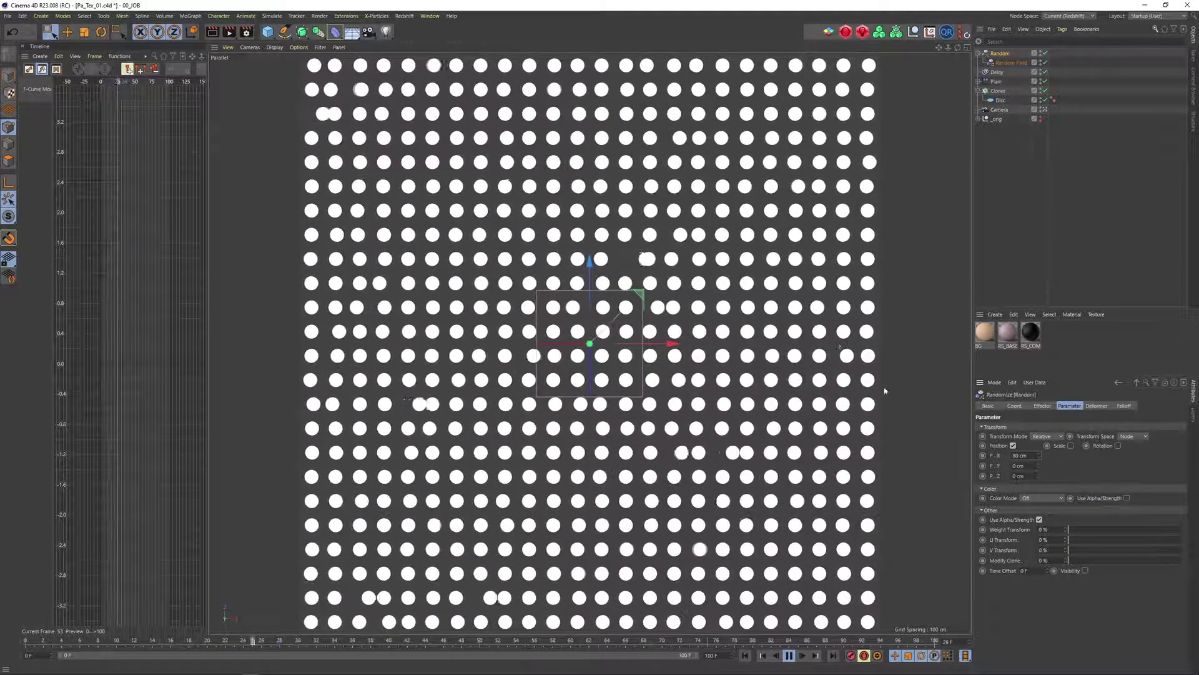
{"action": "type", "text": "125"}
{"action": "key", "text": "Return"}
Reshape the Random effector's falloff curve so it stays low longer and rises more steeply at the end.
{"action": "left_click", "coordinate": [1042, 406]}
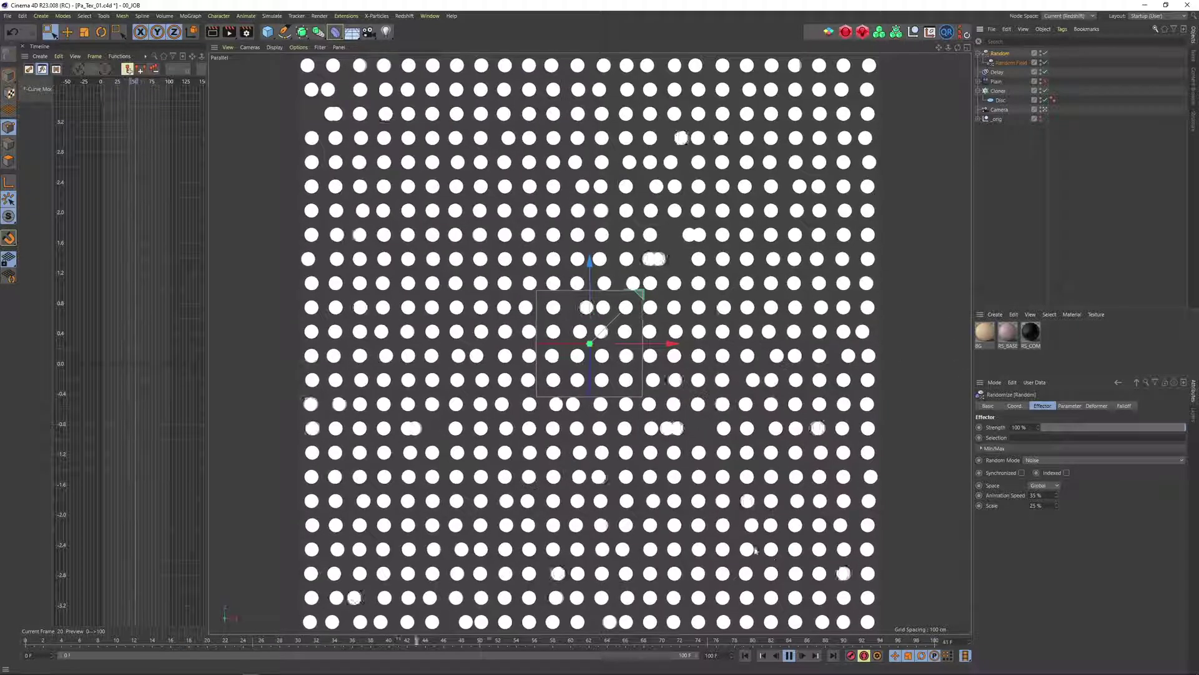
{"action": "left_click", "coordinate": [1070, 405]}
{"action": "left_click", "coordinate": [1097, 405]}
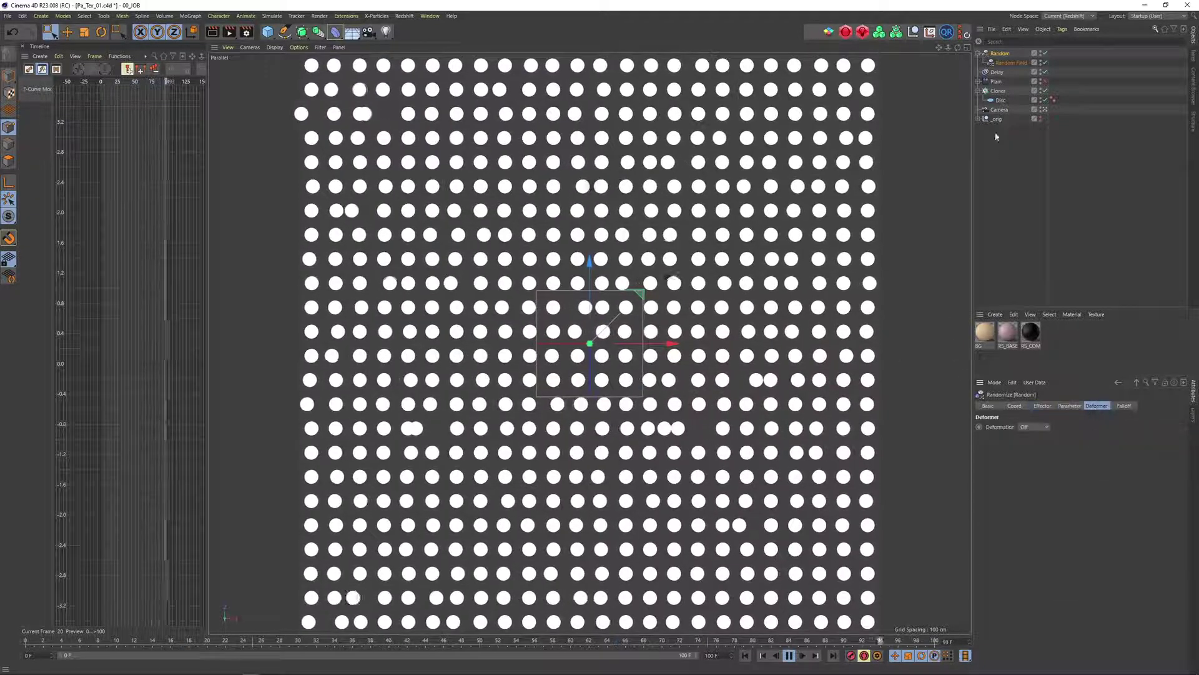
{"action": "left_click", "coordinate": [1007, 63]}
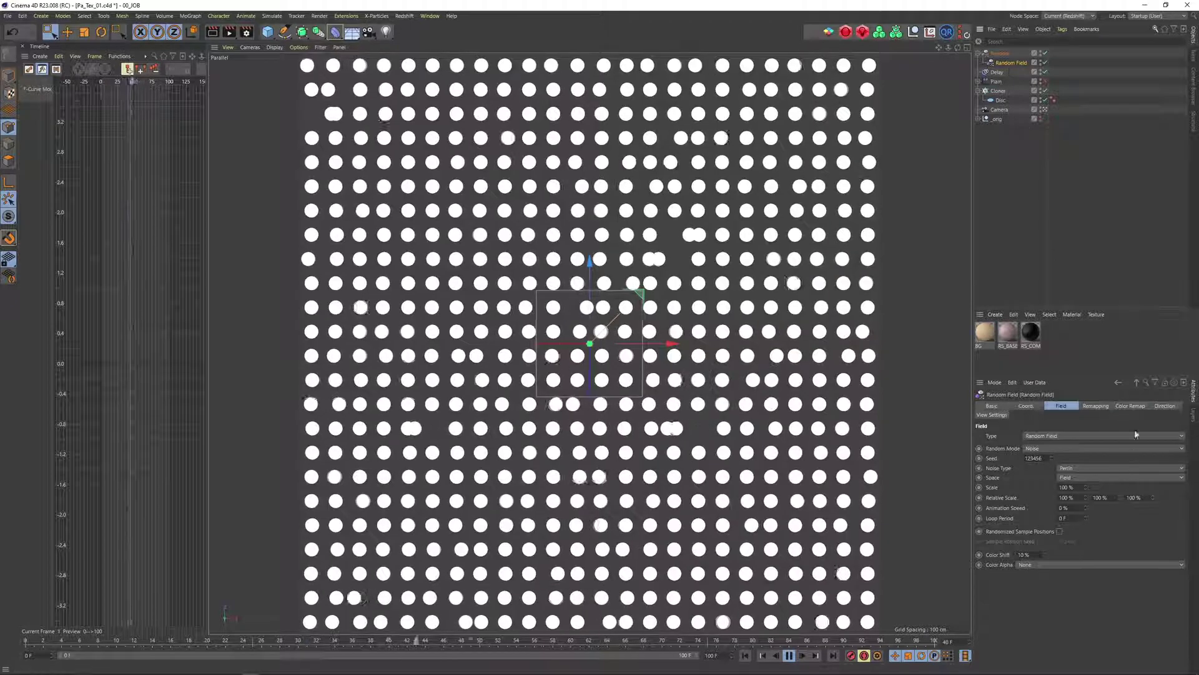
{"action": "left_click", "coordinate": [1162, 406]}
{"action": "left_click", "coordinate": [1131, 406]}
{"action": "left_click", "coordinate": [1000, 53]}
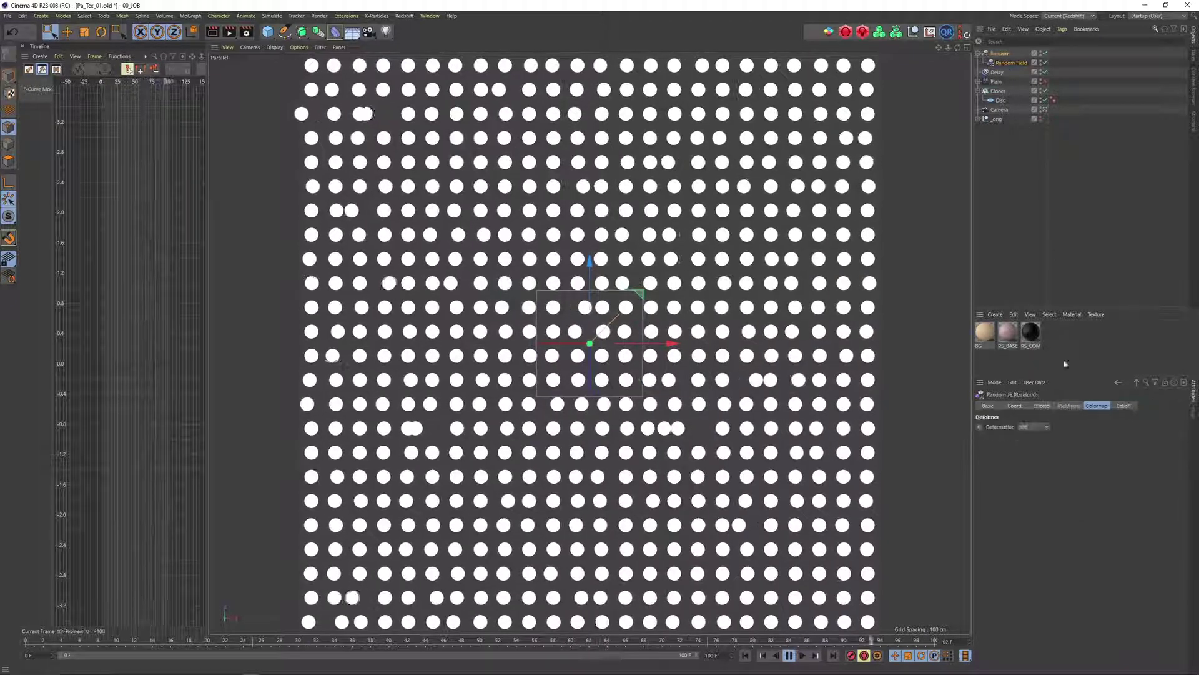
{"action": "left_click", "coordinate": [1124, 406]}
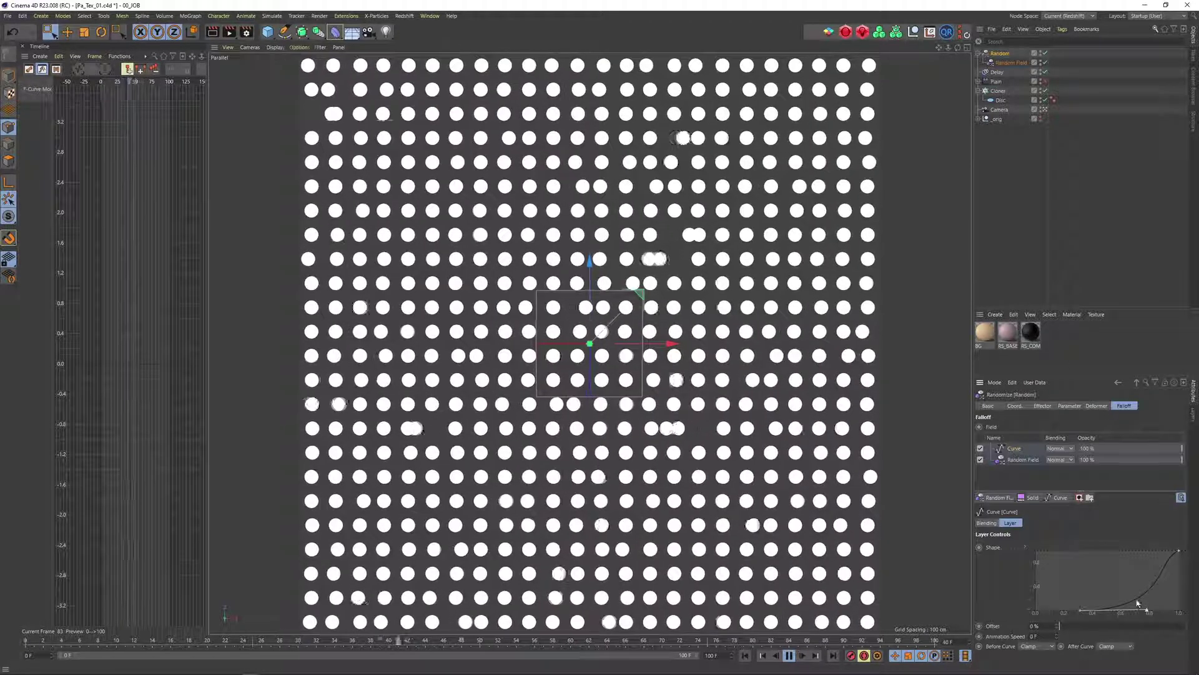
{"action": "left_click_drag", "start_coordinate": [1088, 612], "coordinate": [1101, 614]}
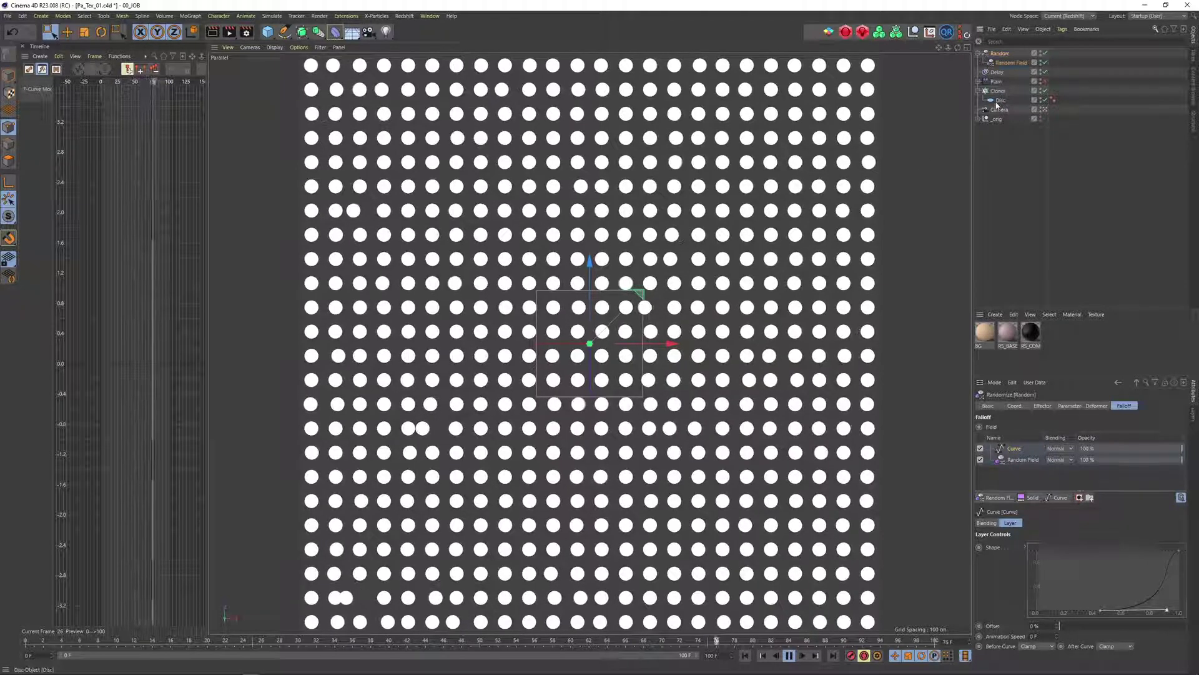
Set the disc's outer radius to 11 cm.
{"action": "left_click", "coordinate": [681, 260]}
{"action": "double_click", "coordinate": [1040, 437]}
{"action": "type", "text": "11"}
{"action": "key", "text": "Return"}
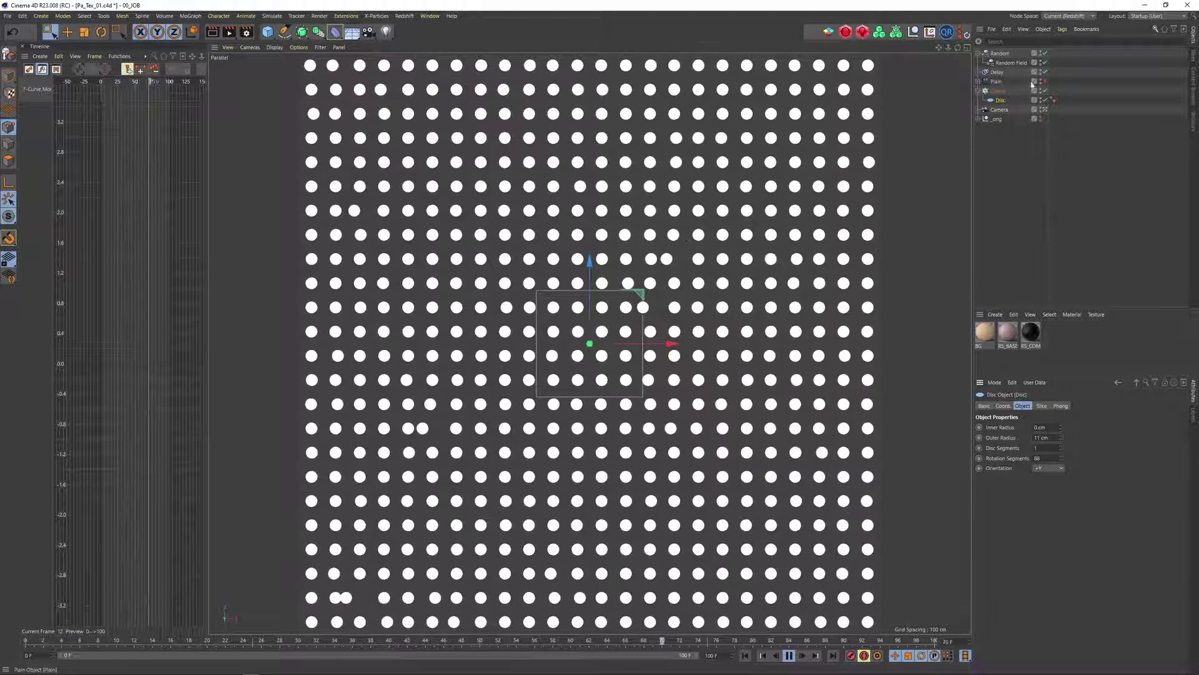
Open the Plain effector's falloff curve, stop the playback, and move to about frame 19.
{"action": "left_click", "coordinate": [996, 83]}
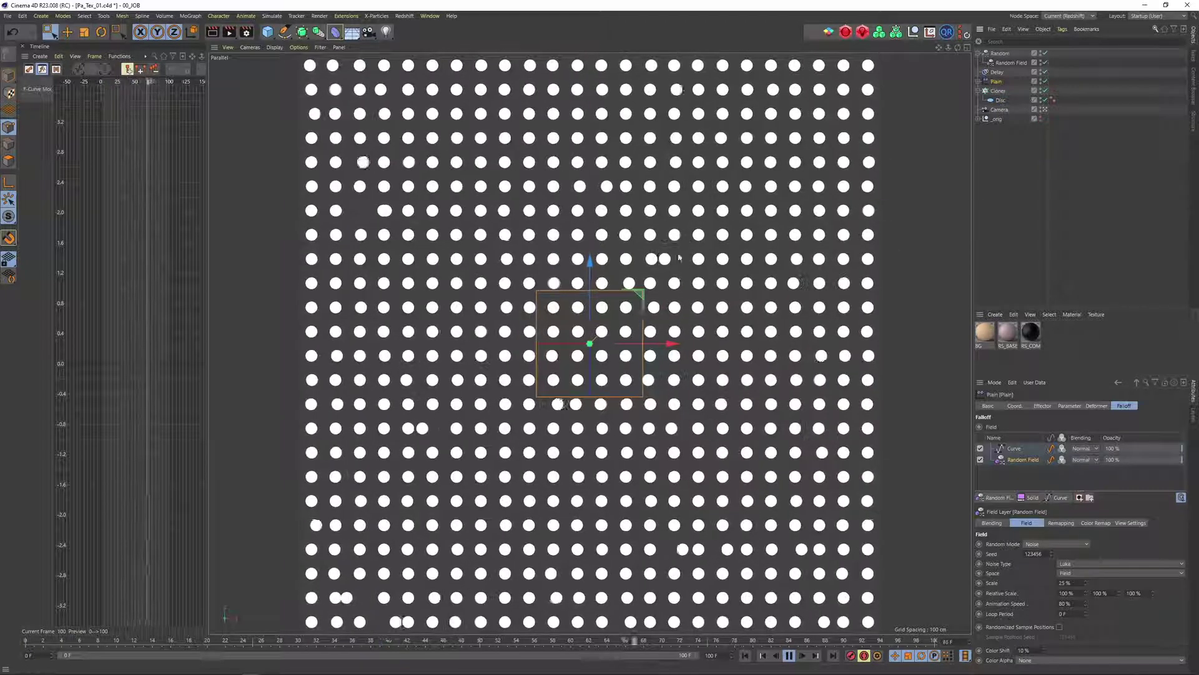
{"action": "left_click", "coordinate": [1014, 448]}
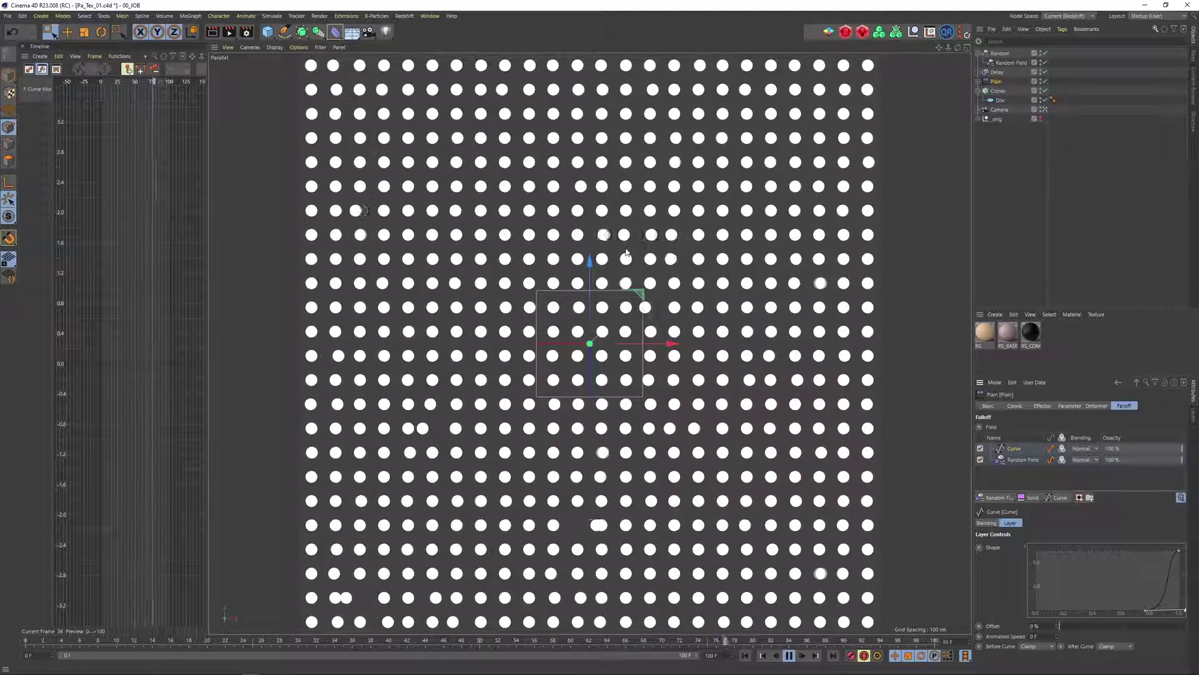
{"action": "left_click", "coordinate": [790, 656]}
{"action": "left_click", "coordinate": [225, 639]}
{"action": "left_click_drag", "start_coordinate": [225, 637], "coordinate": [193, 632]}
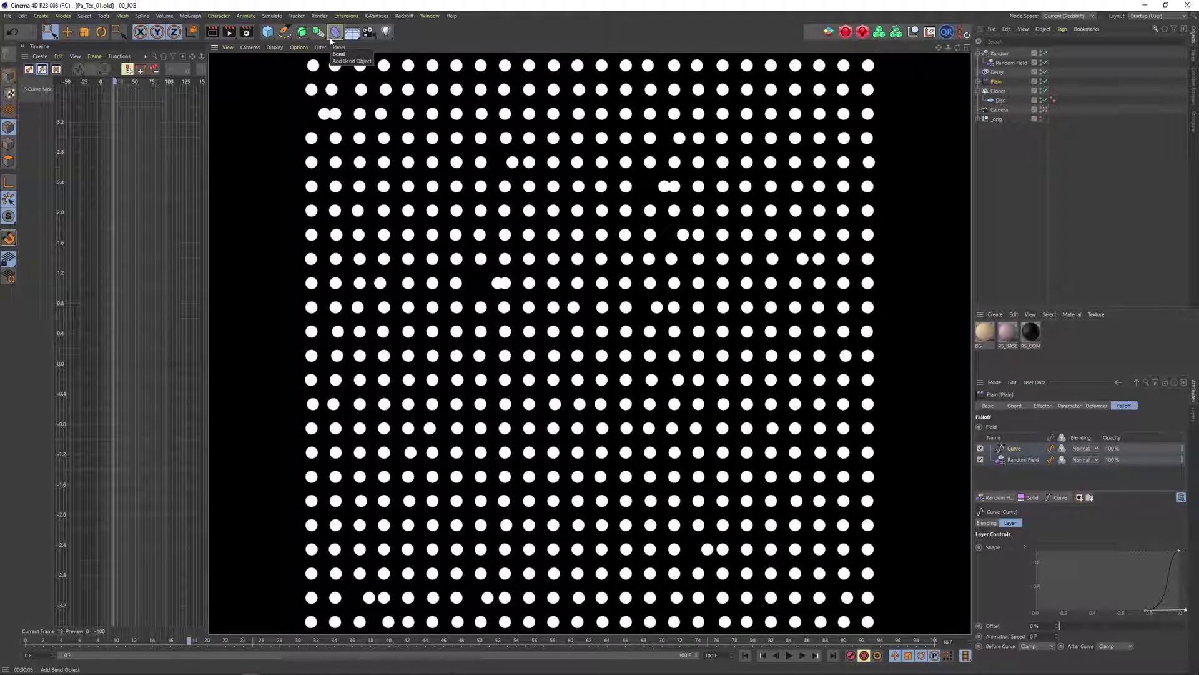
{"action": "key", "text": "g"}
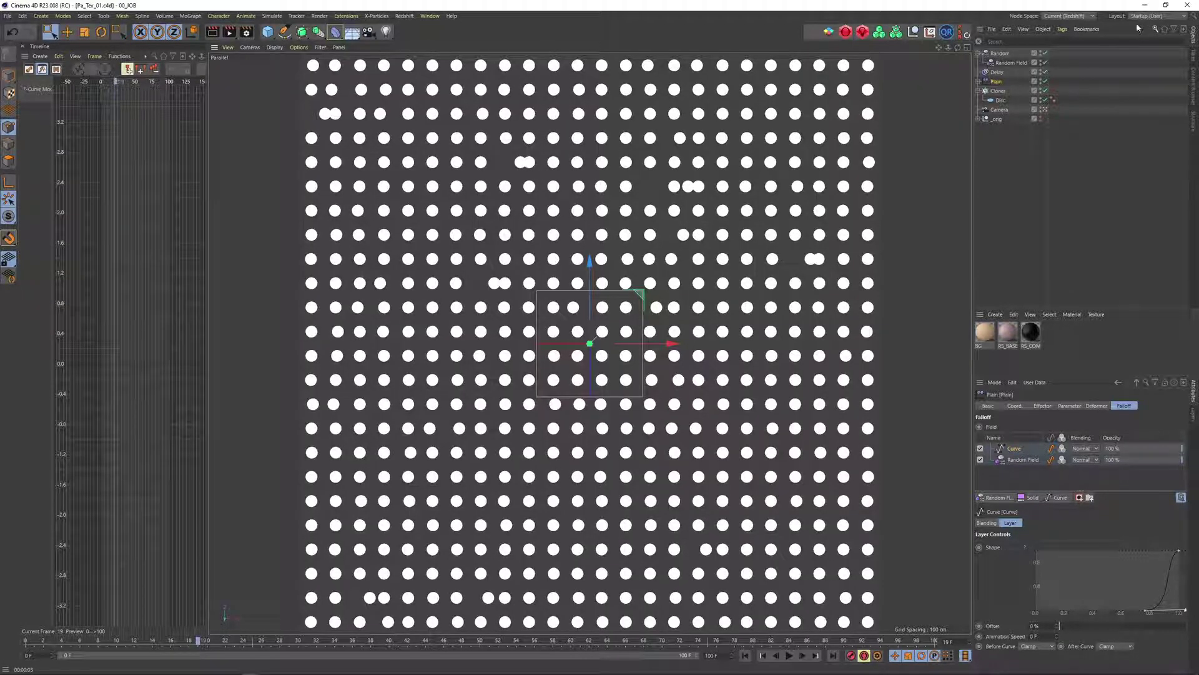
Set both the primary and secondary GI engines to None in the Redshift render settings.
{"action": "left_click", "coordinate": [247, 32]}
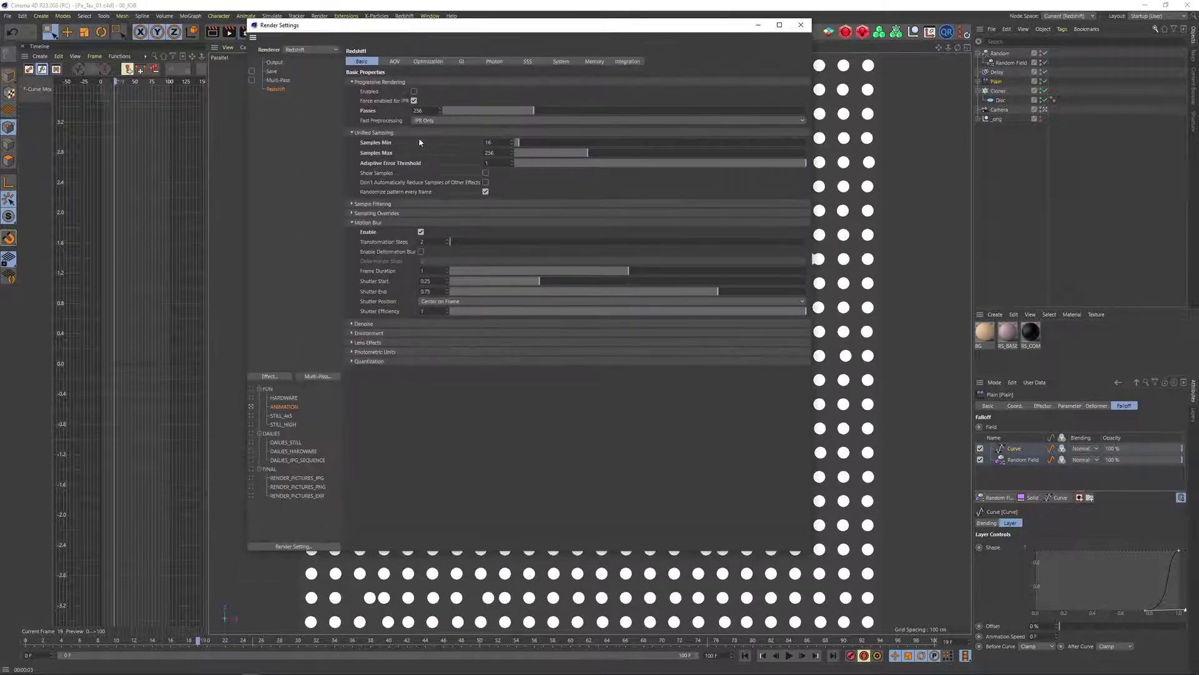
{"action": "left_click", "coordinate": [594, 62]}
{"action": "left_click", "coordinate": [622, 62]}
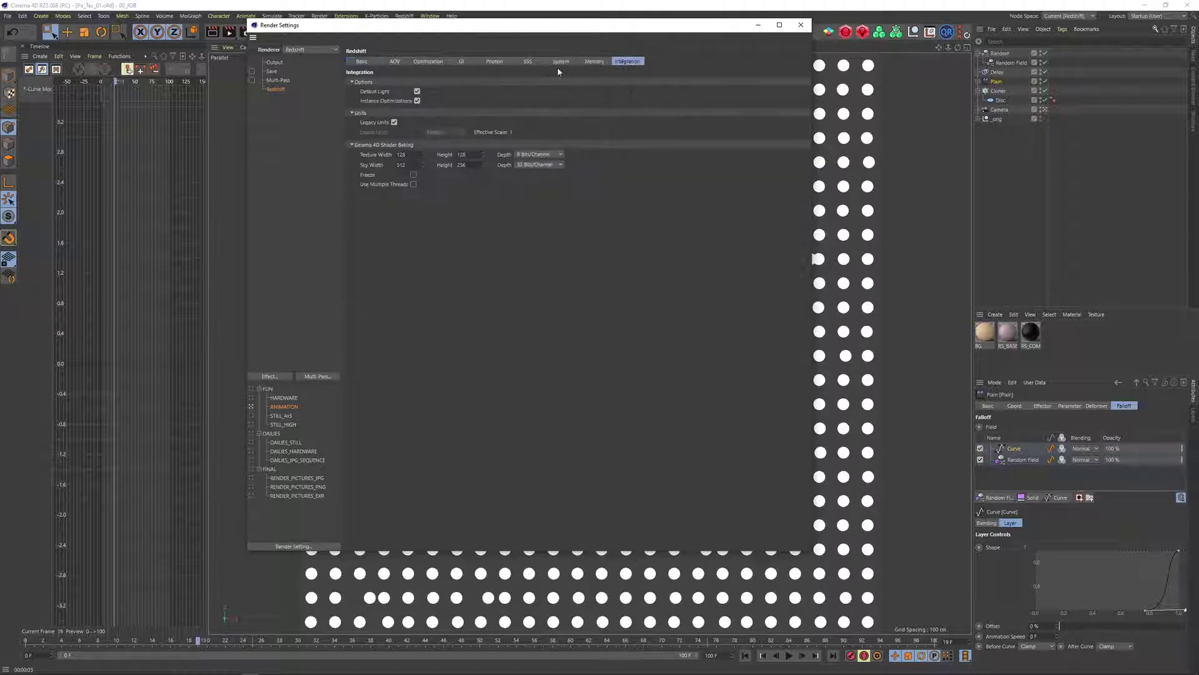
{"action": "left_click", "coordinate": [558, 63]}
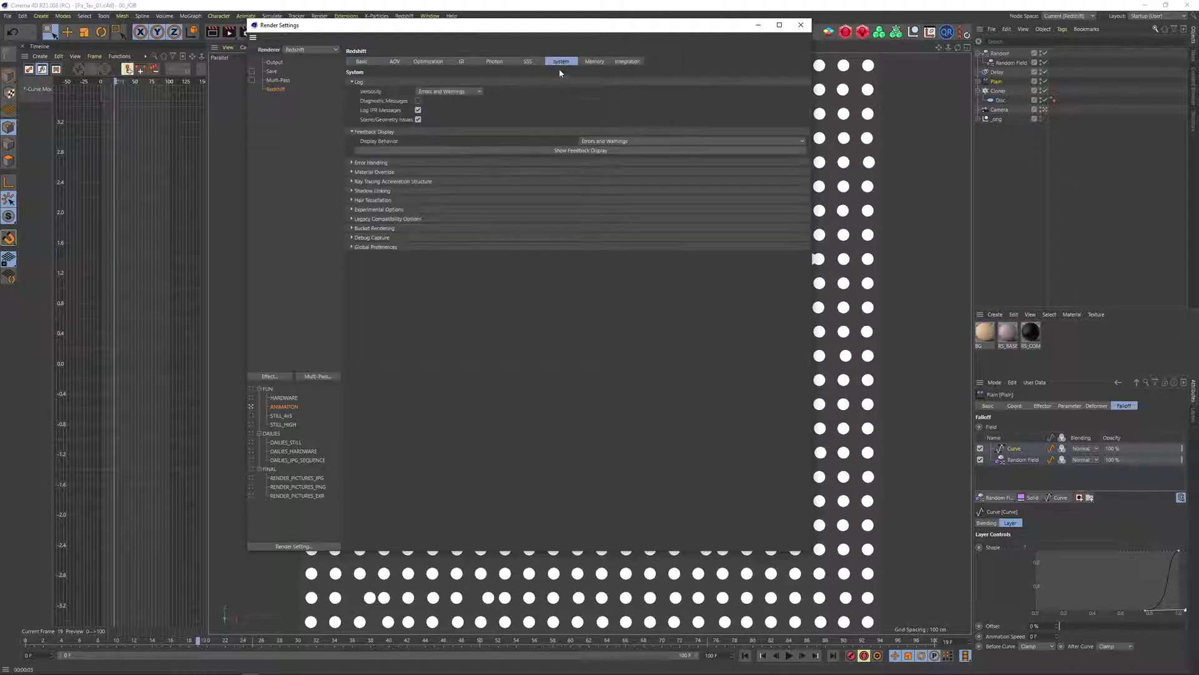
{"action": "left_click", "coordinate": [390, 210]}
{"action": "left_click", "coordinate": [527, 62]}
{"action": "left_click", "coordinate": [466, 62]}
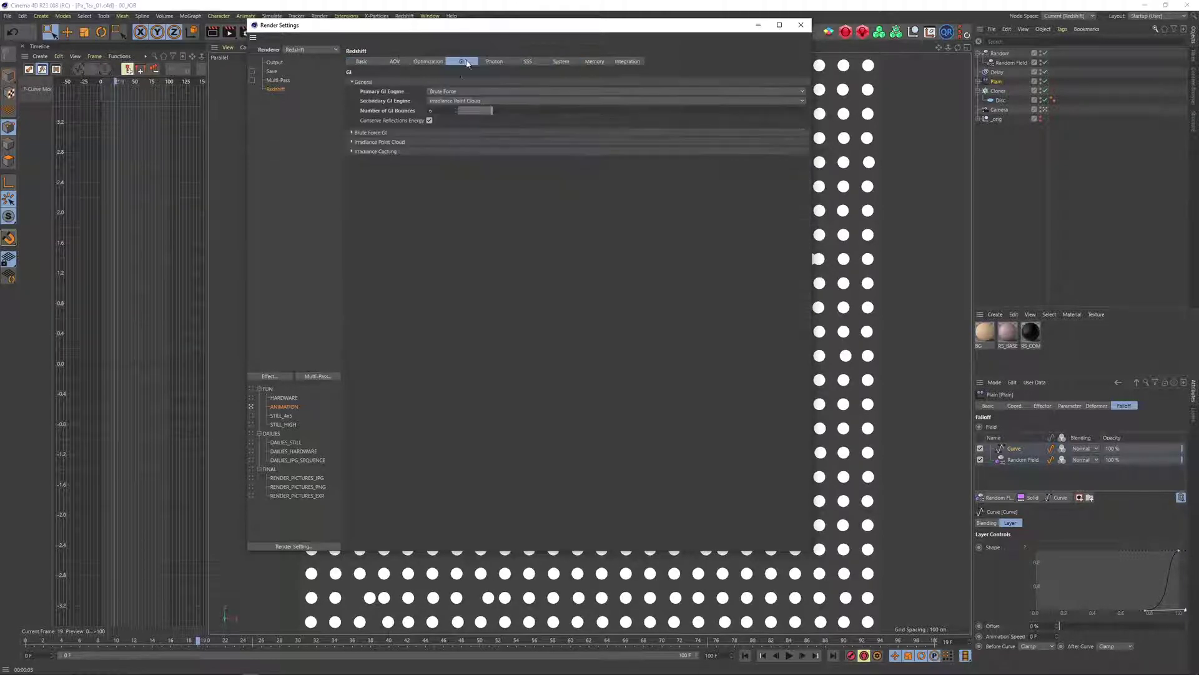
{"action": "left_click", "coordinate": [450, 93]}
{"action": "left_click", "coordinate": [446, 101]}
{"action": "left_click", "coordinate": [445, 102]}
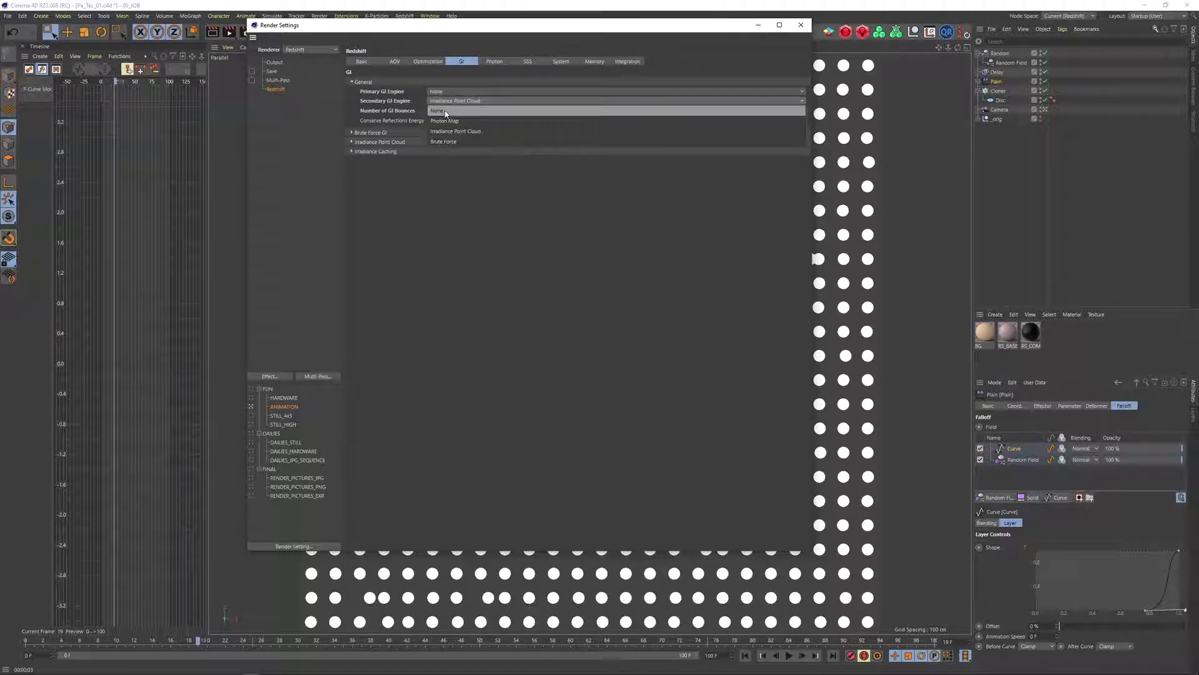
{"action": "left_click", "coordinate": [444, 112]}
Set Redshift's Adaptive Error Threshold to 0.8 and the output frame range to All Frames.
{"action": "left_click", "coordinate": [361, 61]}
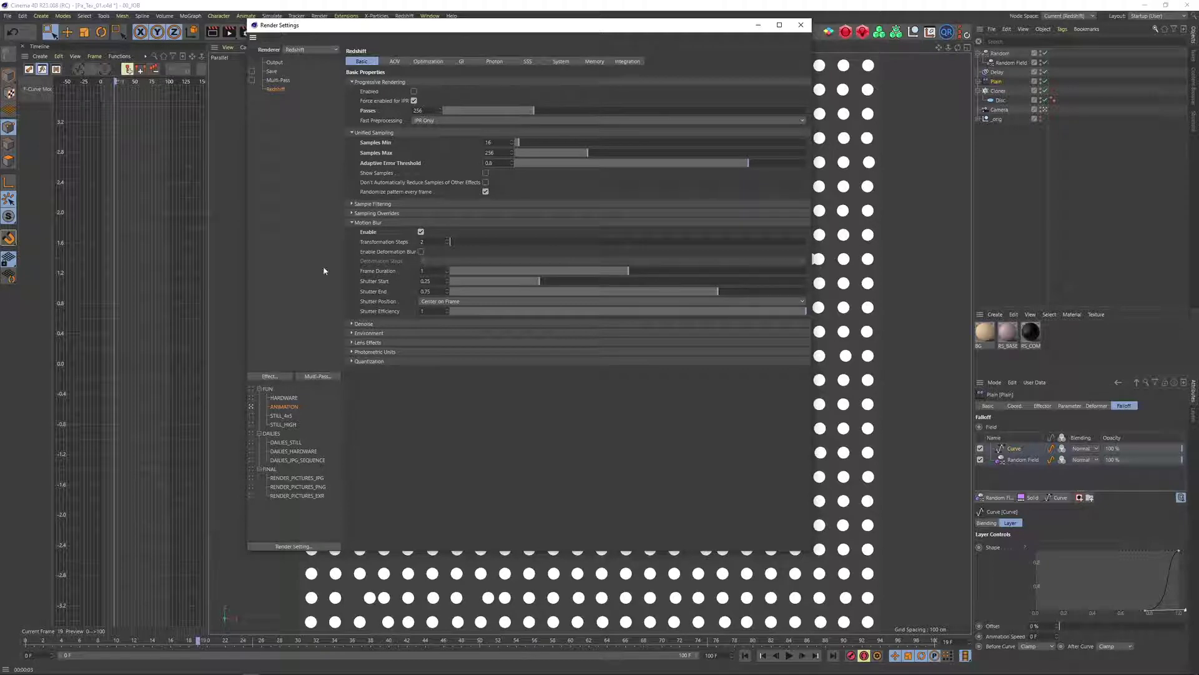
{"action": "left_click", "coordinate": [274, 63]}
{"action": "left_click", "coordinate": [428, 177]}
{"action": "left_click", "coordinate": [425, 208]}
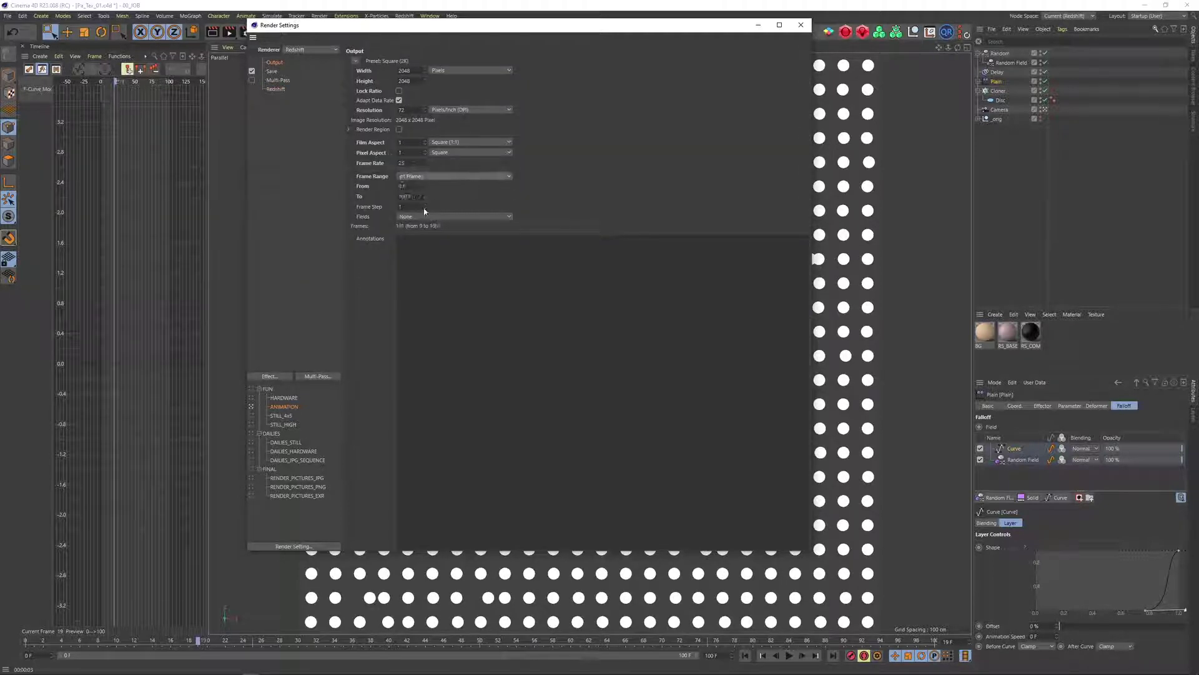
Set the render's save path to $prj in a new folder TEX_DOTS_01 inside 02_ANIMATION.
{"action": "left_click", "coordinate": [272, 73]}
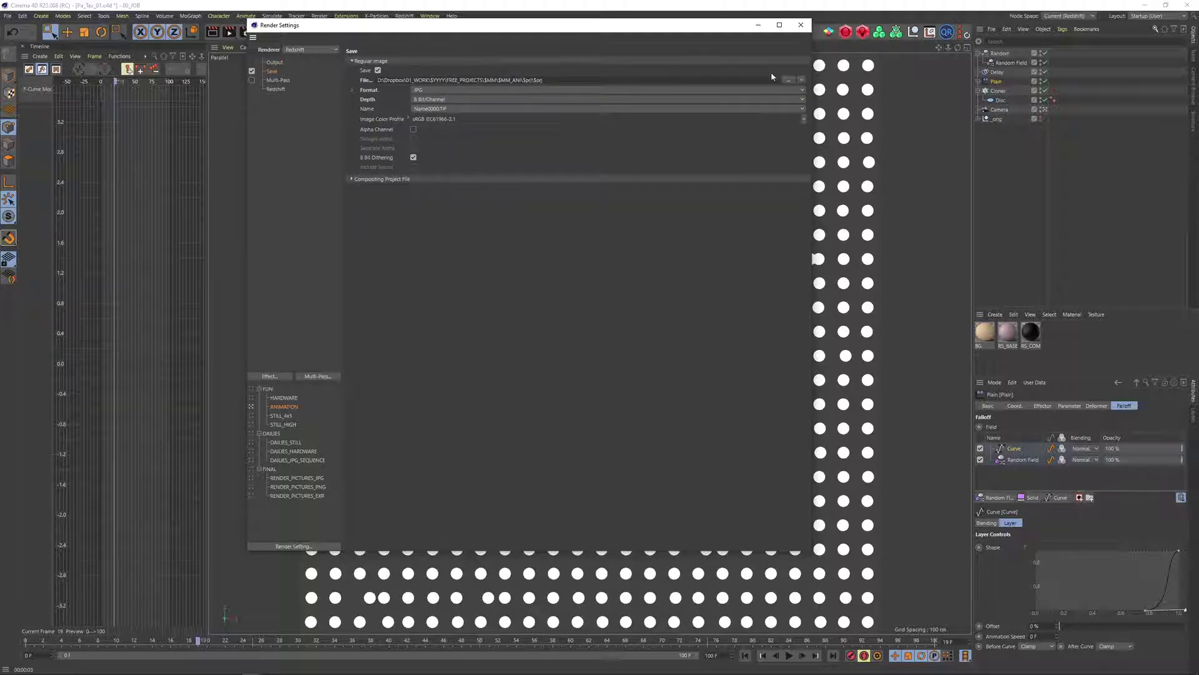
{"action": "left_click", "coordinate": [788, 81]}
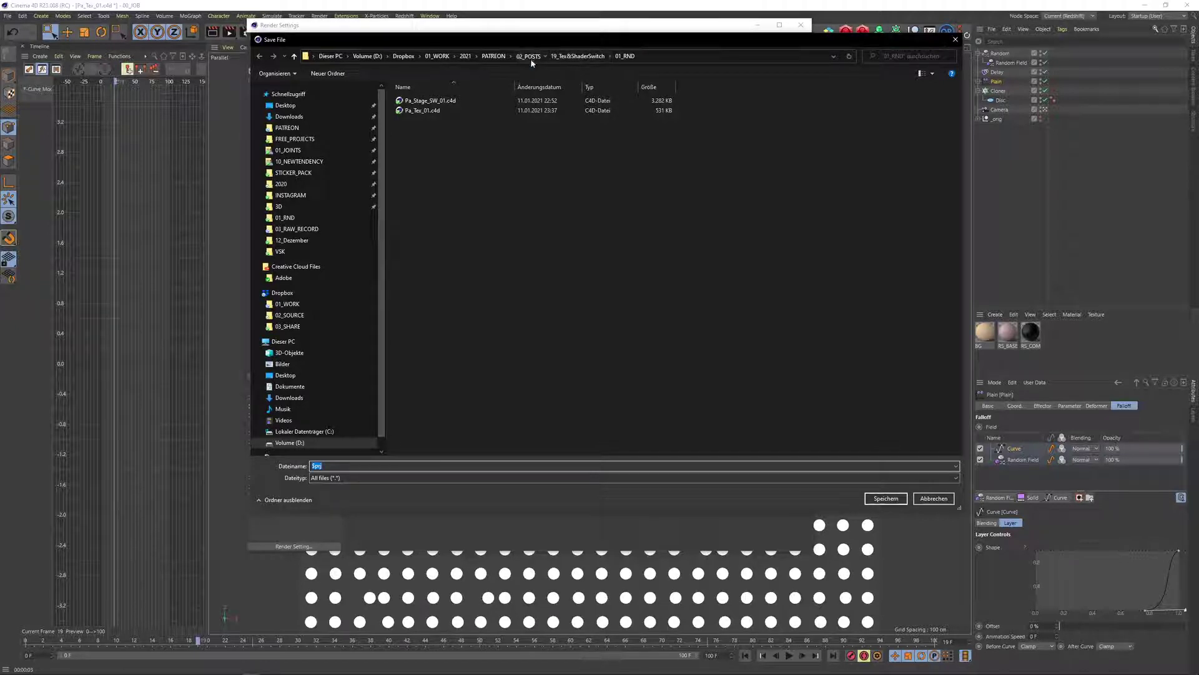
{"action": "double_click", "coordinate": [424, 110]}
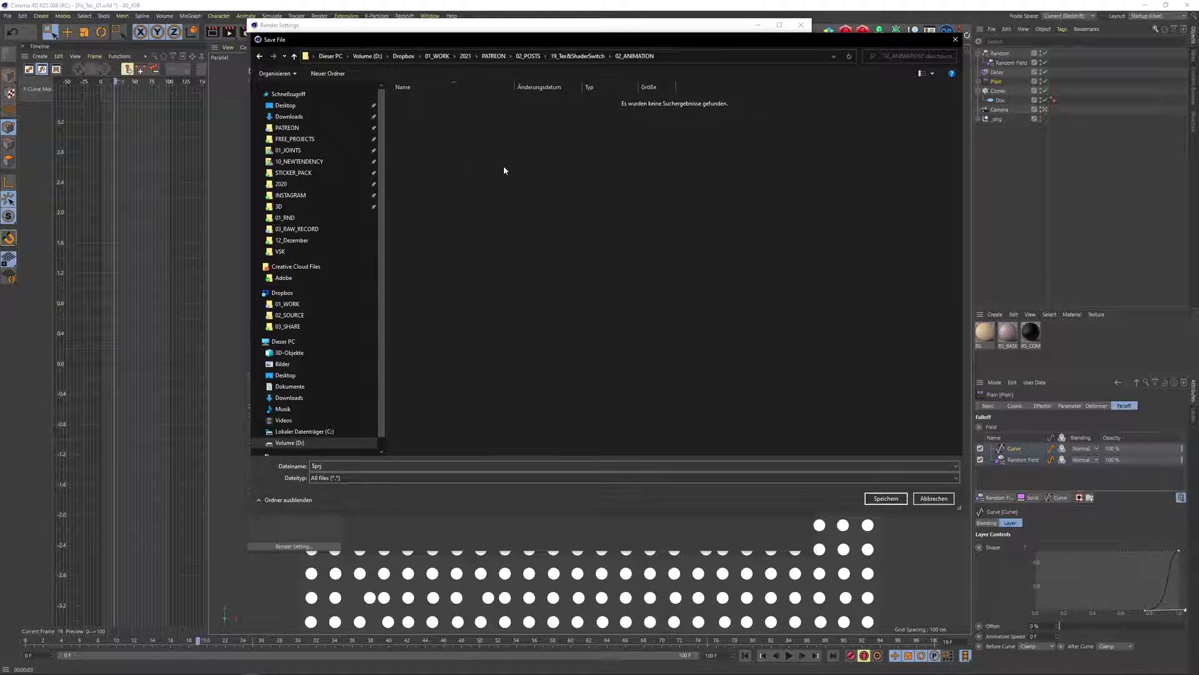
{"action": "key", "text": "ctrl+shift+n"}
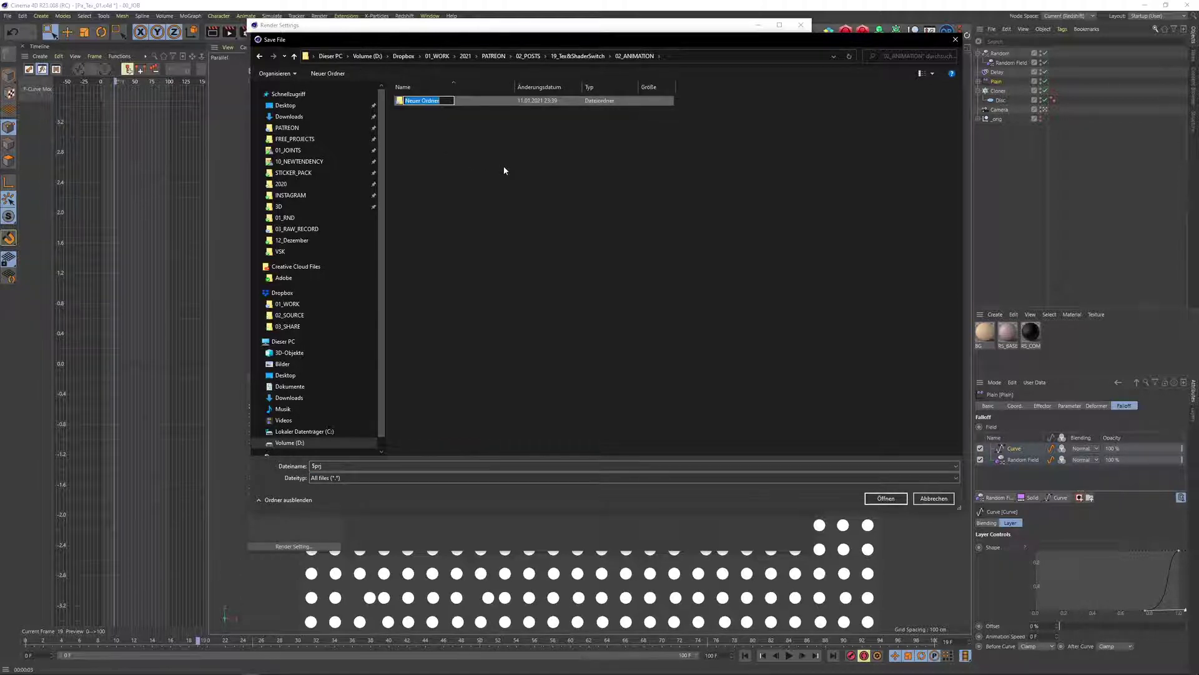
{"action": "type", "text": "TEX_01"}
{"action": "key", "text": "Return"}
{"action": "key", "text": "Return"}
{"action": "left_click", "coordinate": [899, 499]}
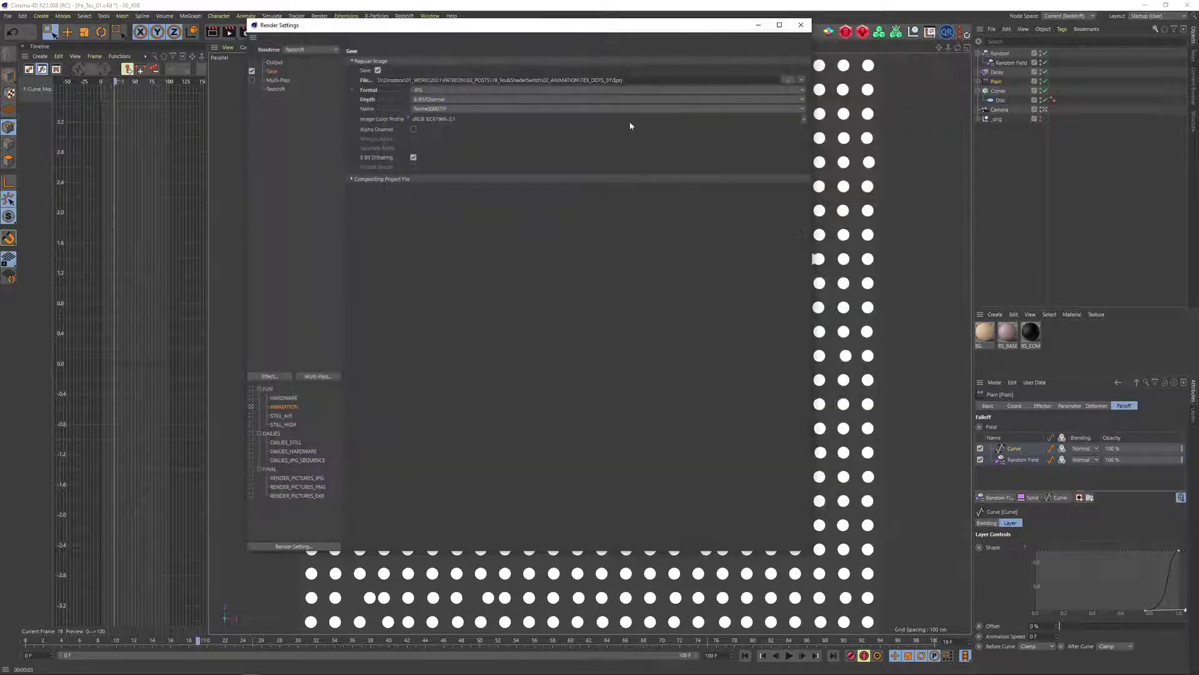
Render the dot animation to the Picture Viewer, then enlarge the viewer window and change its zoom level.
{"action": "left_click_drag", "start_coordinate": [402, 29], "coordinate": [553, 128]}
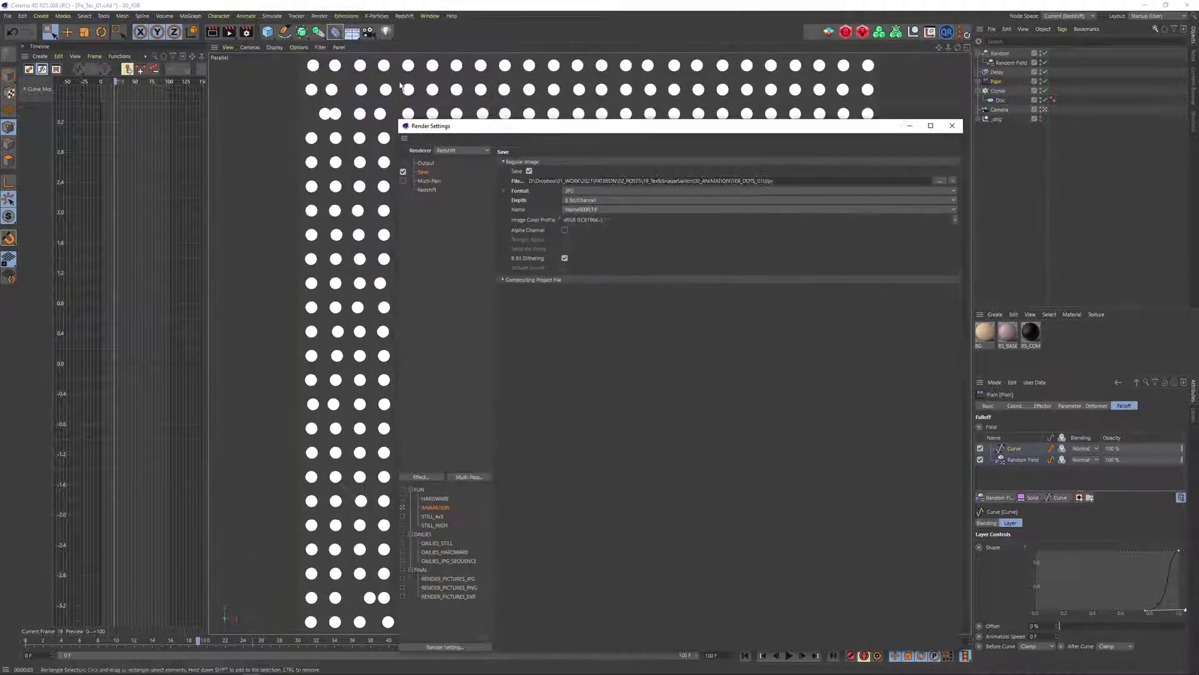
{"action": "left_click", "coordinate": [230, 31]}
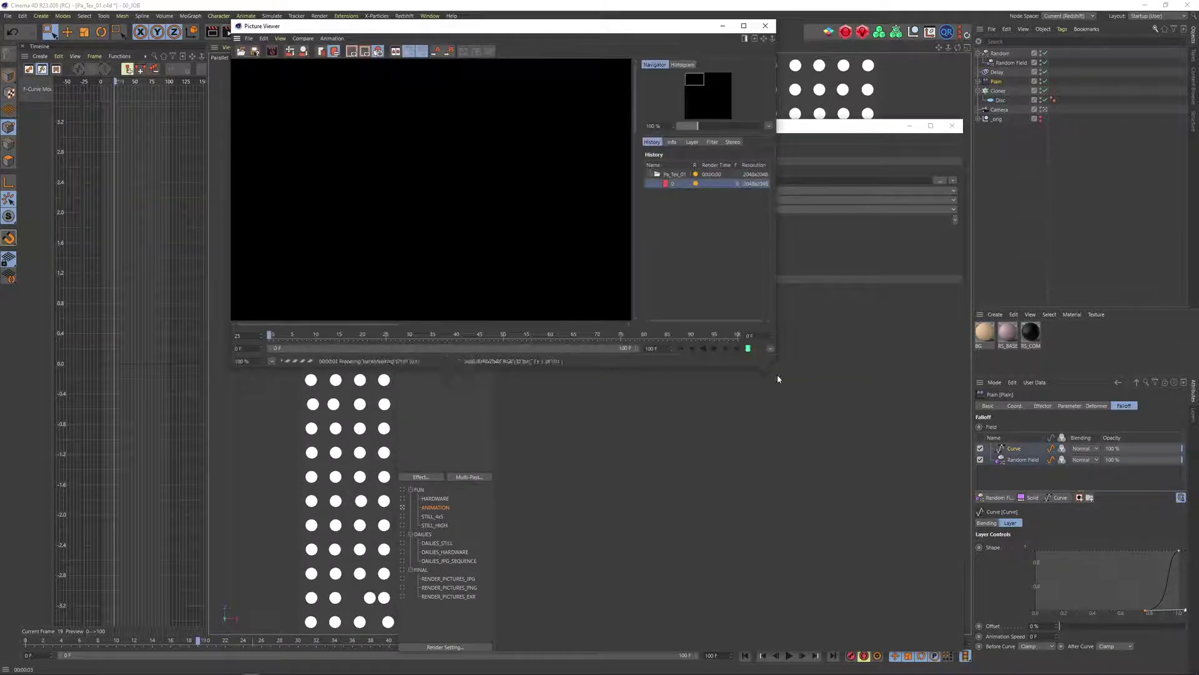
{"action": "left_click_drag", "start_coordinate": [777, 373], "coordinate": [989, 648]}
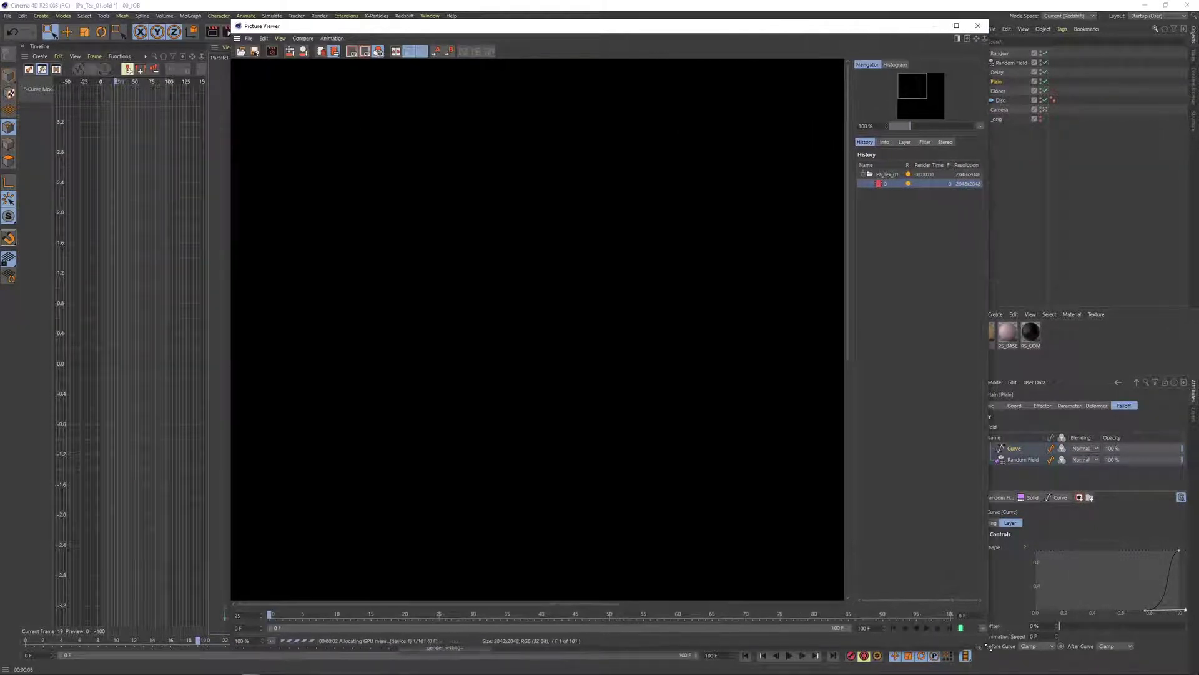
{"action": "left_click", "coordinate": [271, 641]}
{"action": "left_click", "coordinate": [299, 535]}
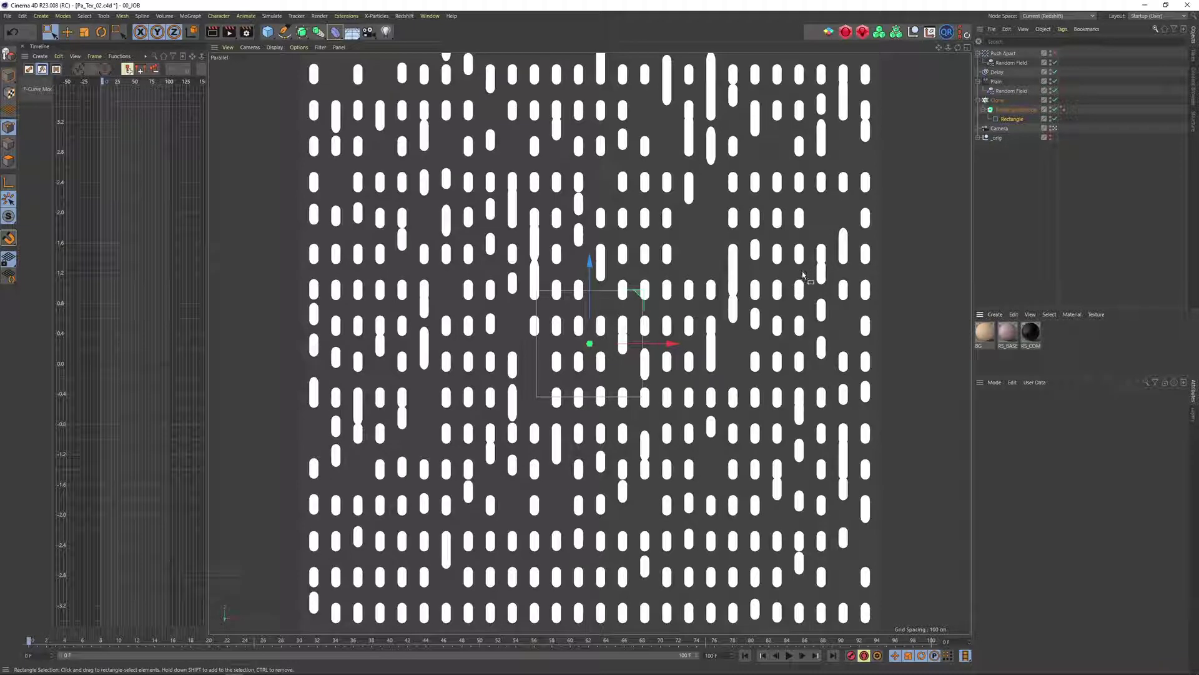
Examine the rounded rectangle and its Extrude, compare them with the cloner off and on, and play the animation.
{"action": "left_click", "coordinate": [997, 111]}
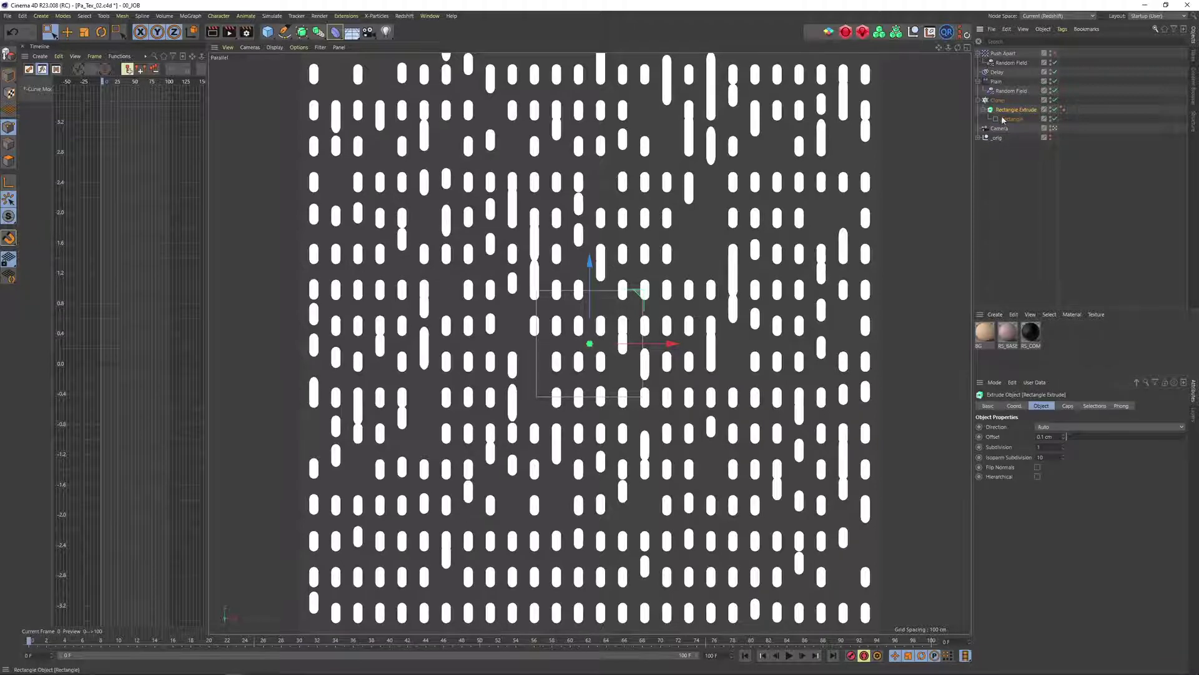
{"action": "left_click", "coordinate": [1009, 119]}
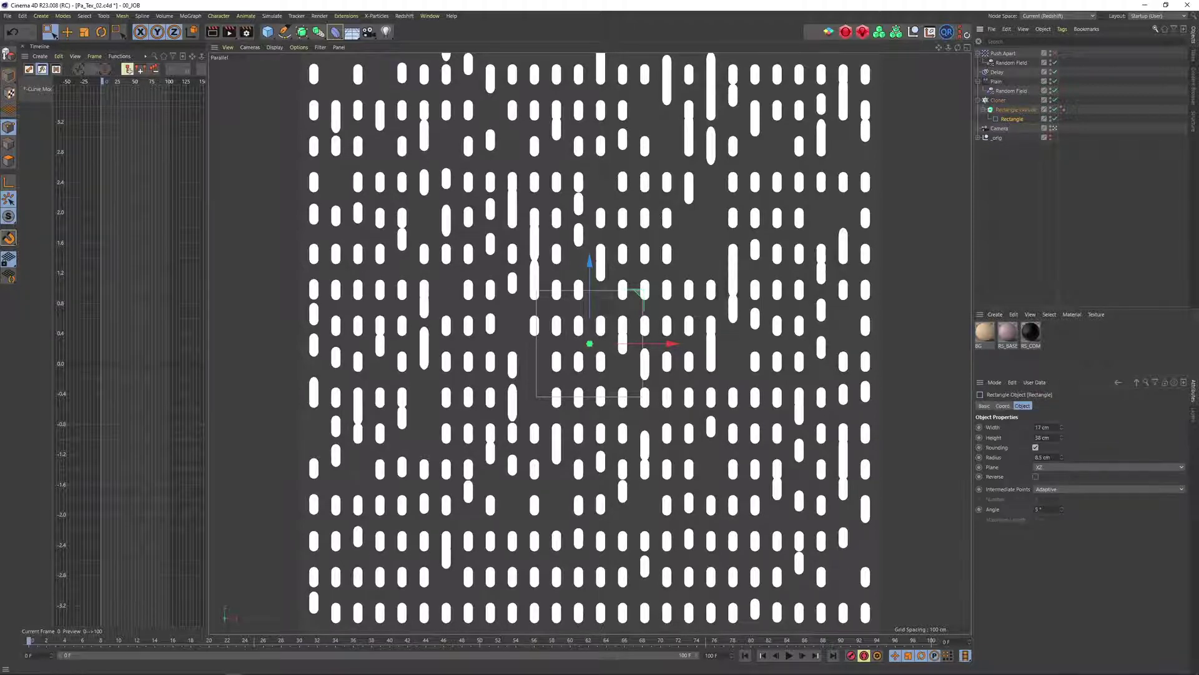
{"action": "left_click", "coordinate": [1054, 101]}
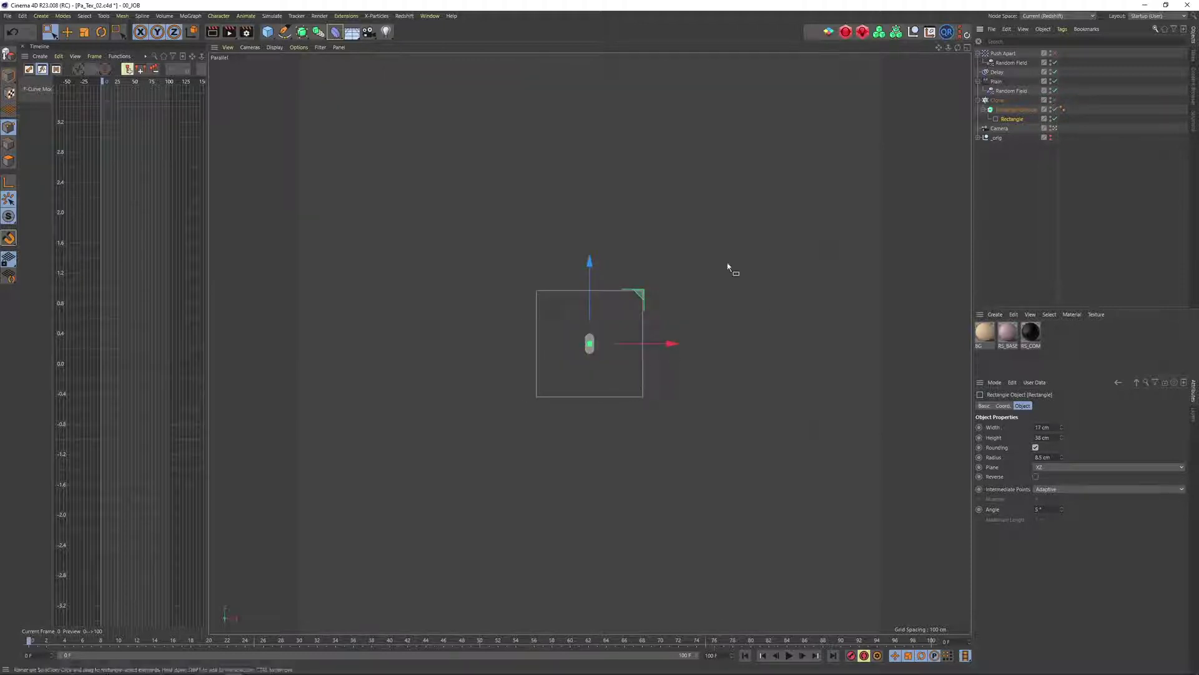
{"action": "left_click", "coordinate": [1054, 101]}
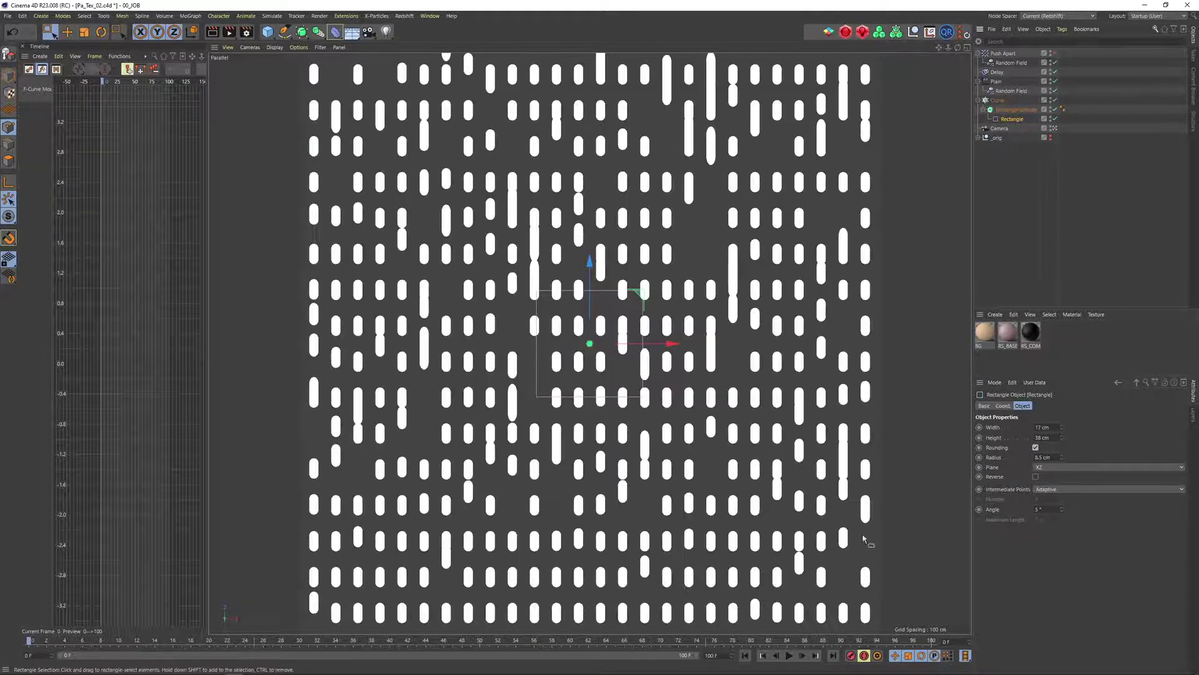
{"action": "left_click", "coordinate": [790, 656]}
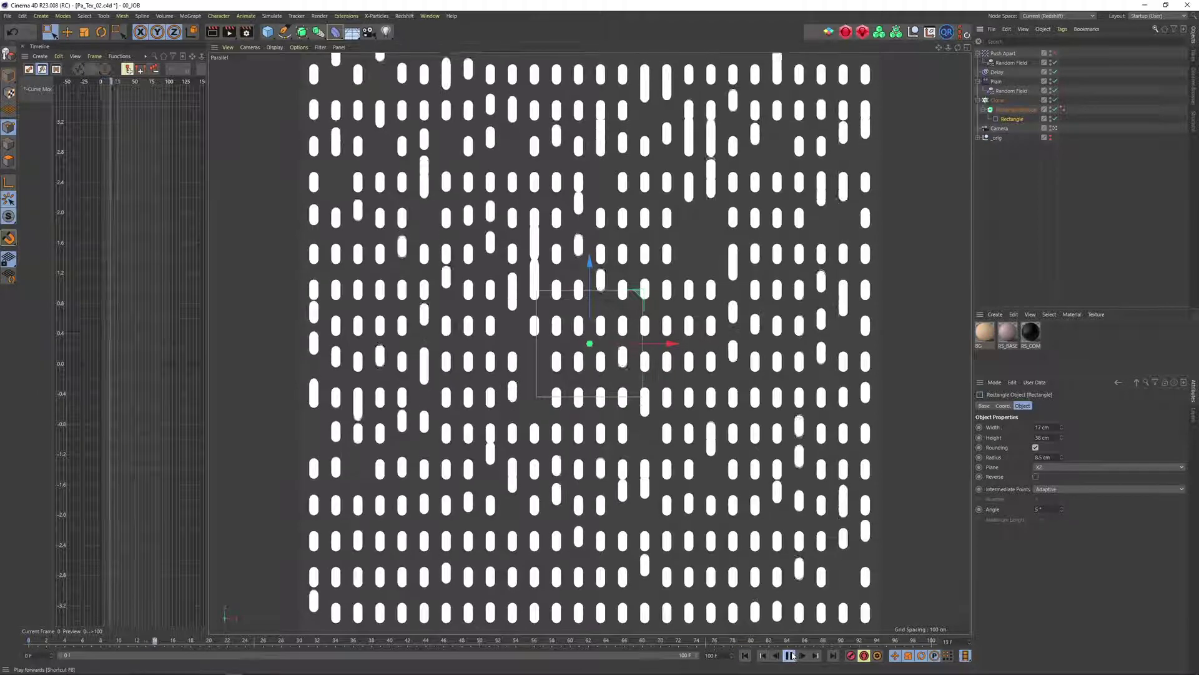
Expand the Plain effector to examine its Random Field and its position and scale parameters.
{"action": "left_click", "coordinate": [978, 53]}
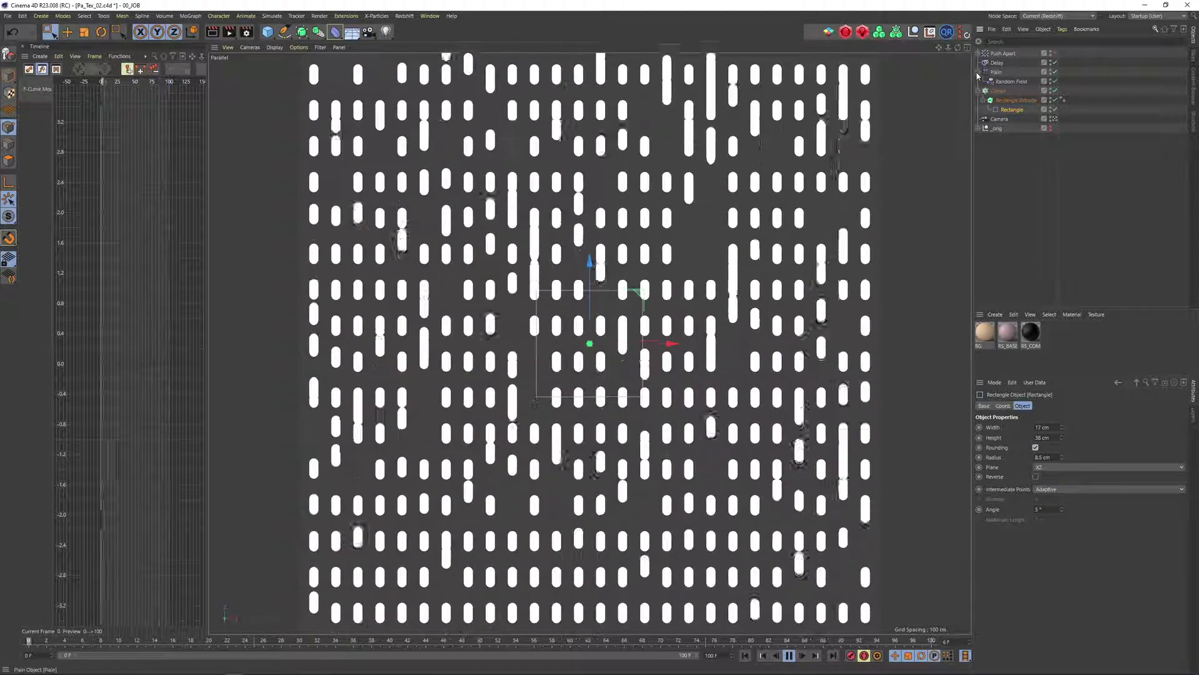
{"action": "left_click", "coordinate": [984, 72]}
{"action": "left_click", "coordinate": [979, 72]}
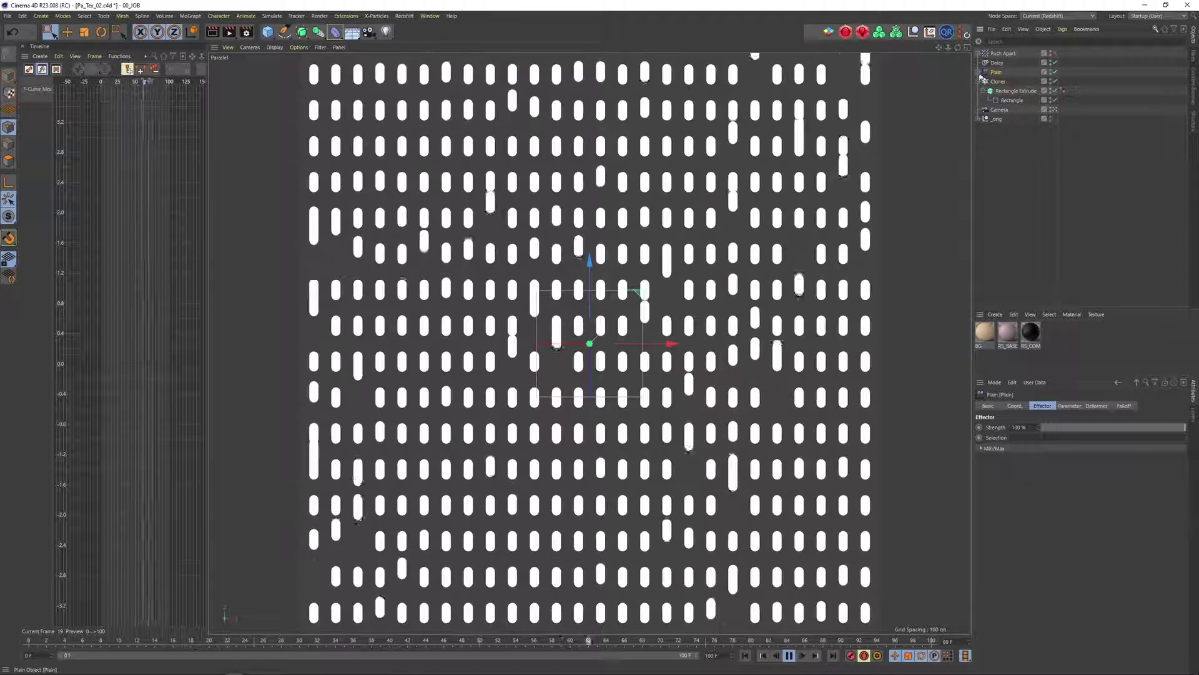
{"action": "left_click", "coordinate": [979, 72]}
{"action": "left_click", "coordinate": [1009, 81]}
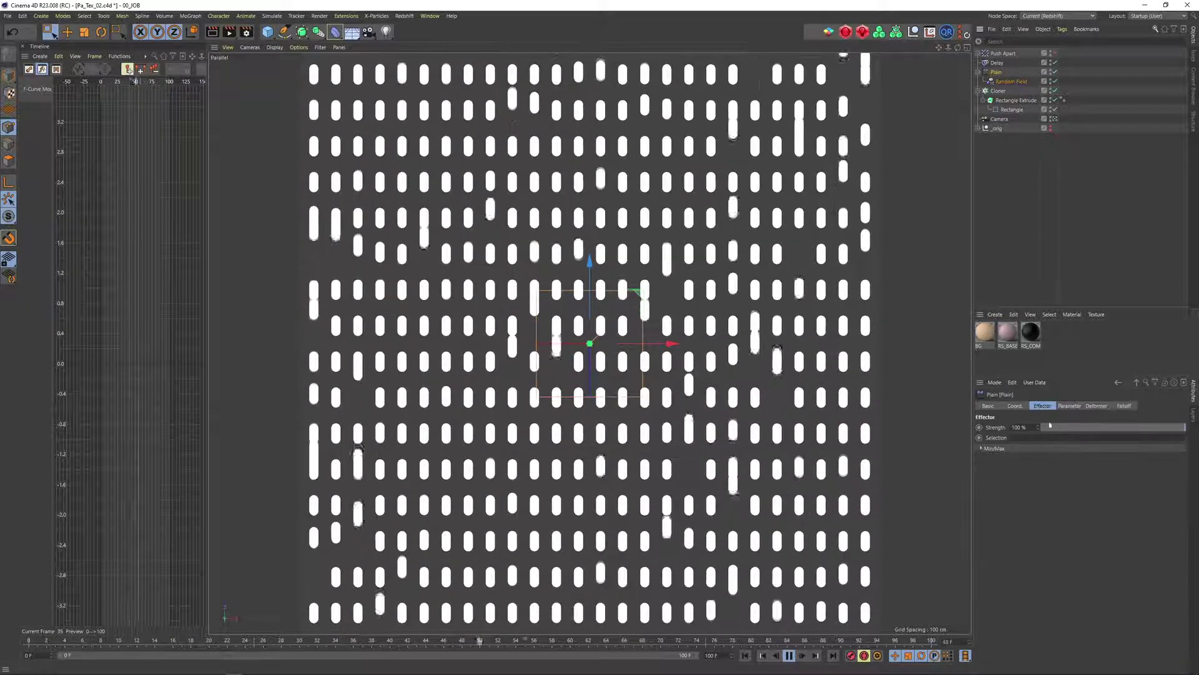
{"action": "left_click", "coordinate": [1059, 406]}
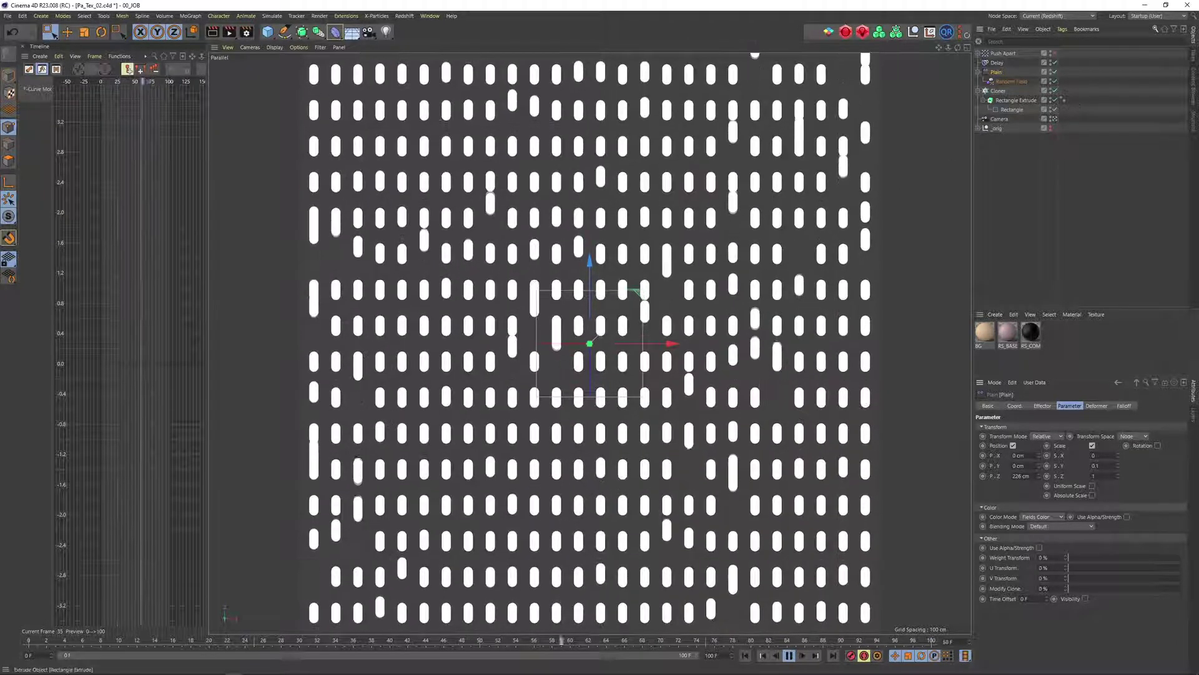
Check the cloner's effector list and set the Push Apart effector's radius to 22 cm.
{"action": "left_click", "coordinate": [1002, 53]}
{"action": "left_click", "coordinate": [998, 91]}
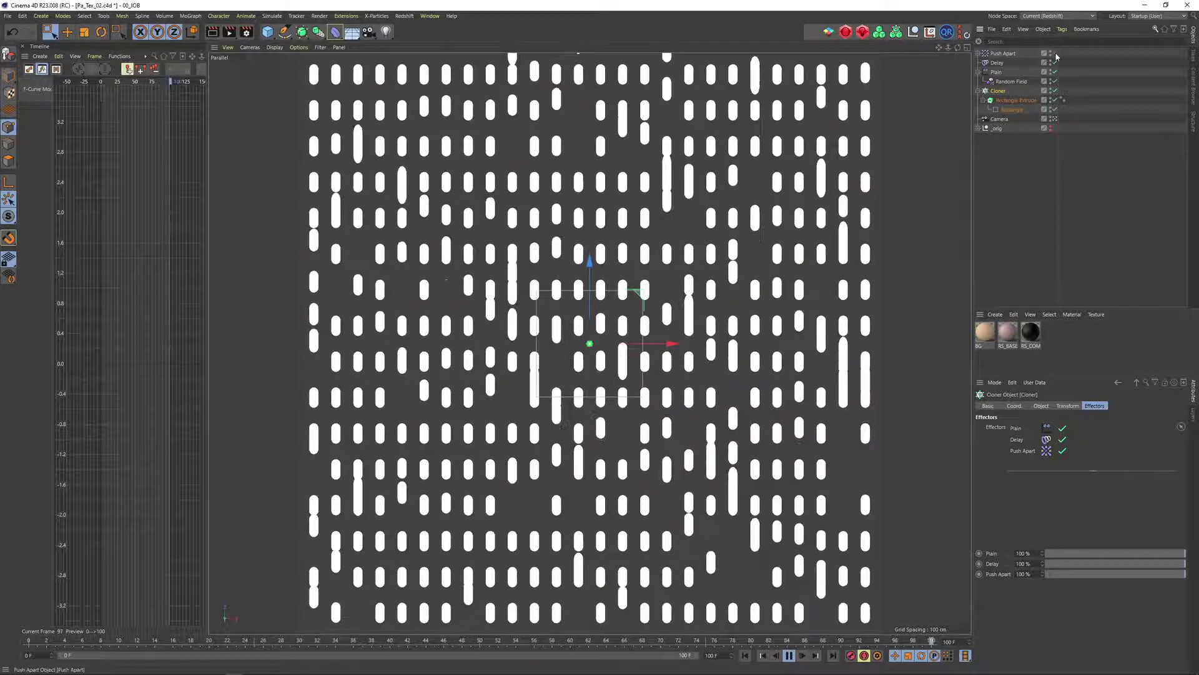
{"action": "left_click", "coordinate": [1003, 53]}
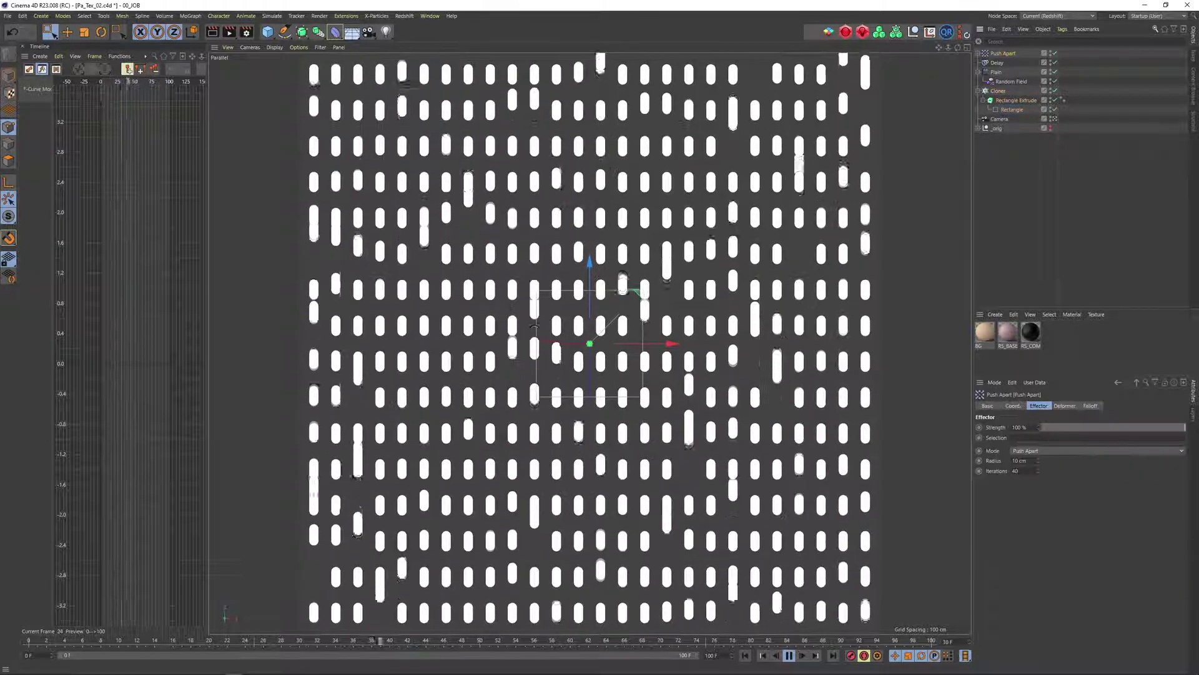
{"action": "scroll", "coordinate": [1021, 460], "scroll_direction": "up", "scroll_amount": 4}
{"action": "scroll", "coordinate": [1022, 460], "scroll_direction": "up", "scroll_amount": 5}
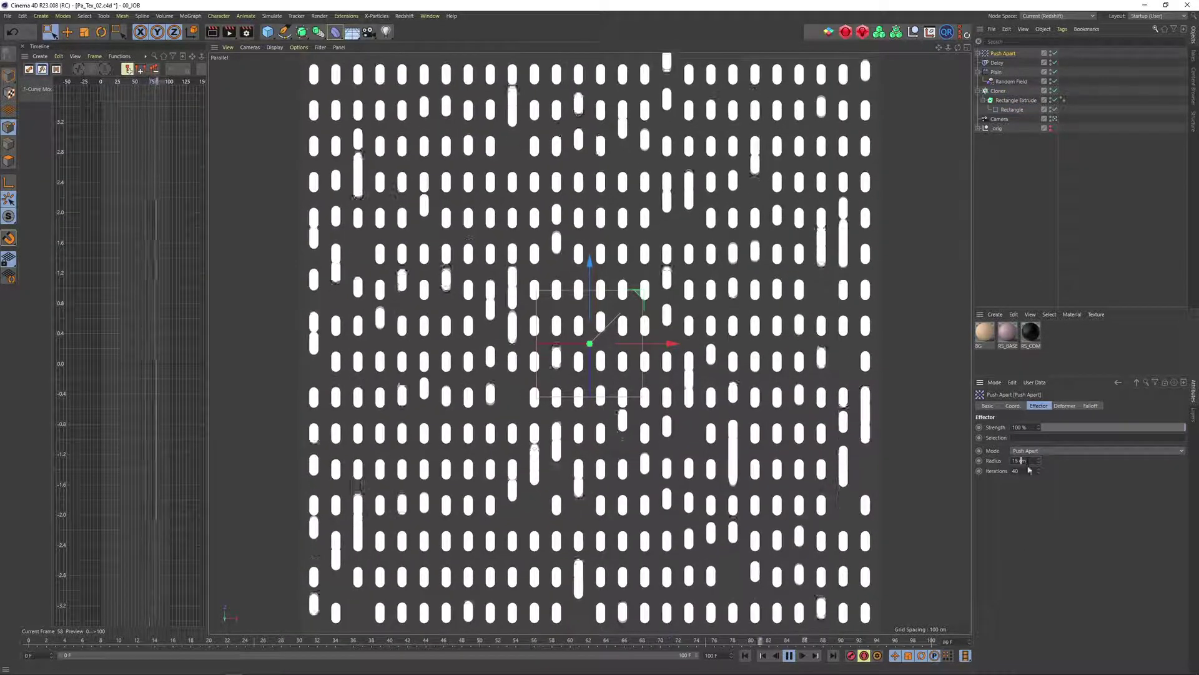
{"action": "scroll", "coordinate": [1022, 460], "scroll_direction": "up", "scroll_amount": 3}
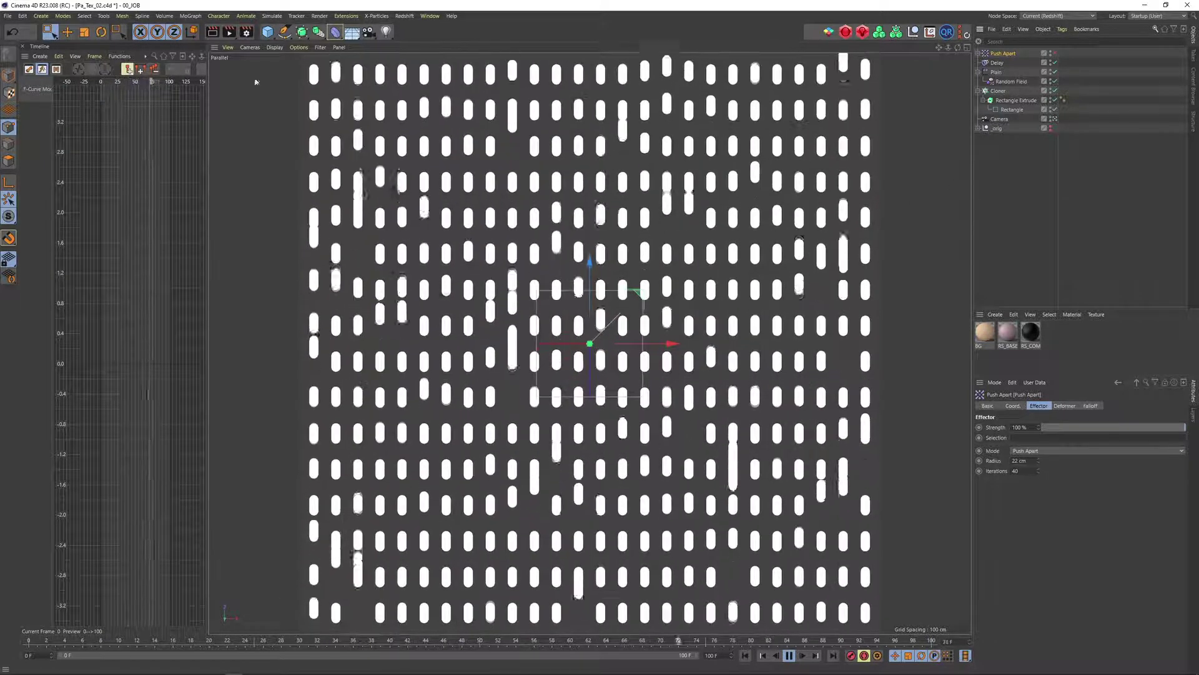
Check the render output settings, stop the playback, and switch to the stage project Pa_Stage_SW_01.c4d.
{"action": "key", "text": "ctrl+b"}
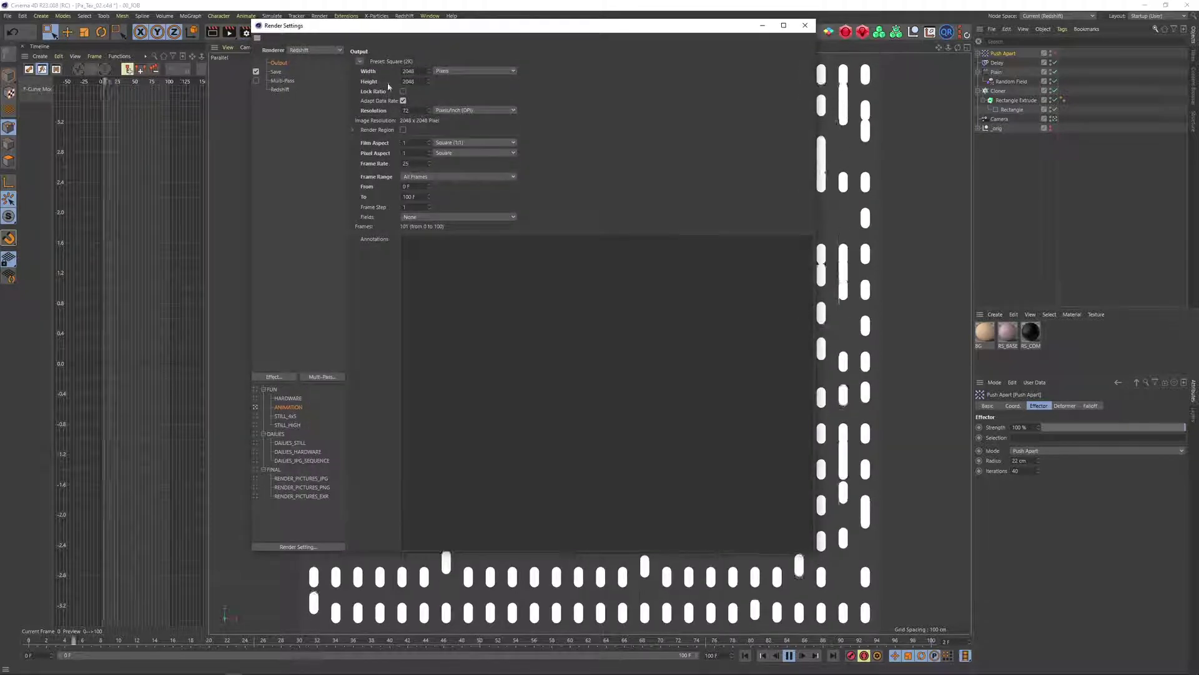
{"action": "left_click", "coordinate": [806, 25]}
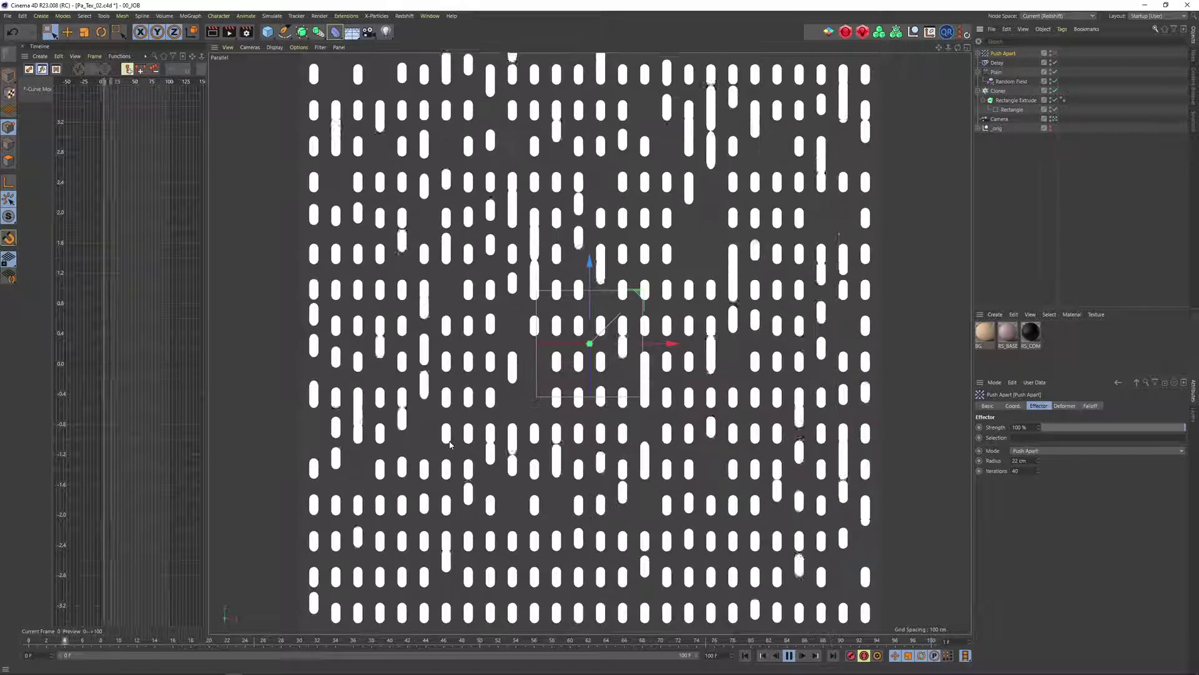
{"action": "left_click", "coordinate": [790, 656]}
{"action": "left_click", "coordinate": [1090, 233]}
{"action": "key", "text": "v"}
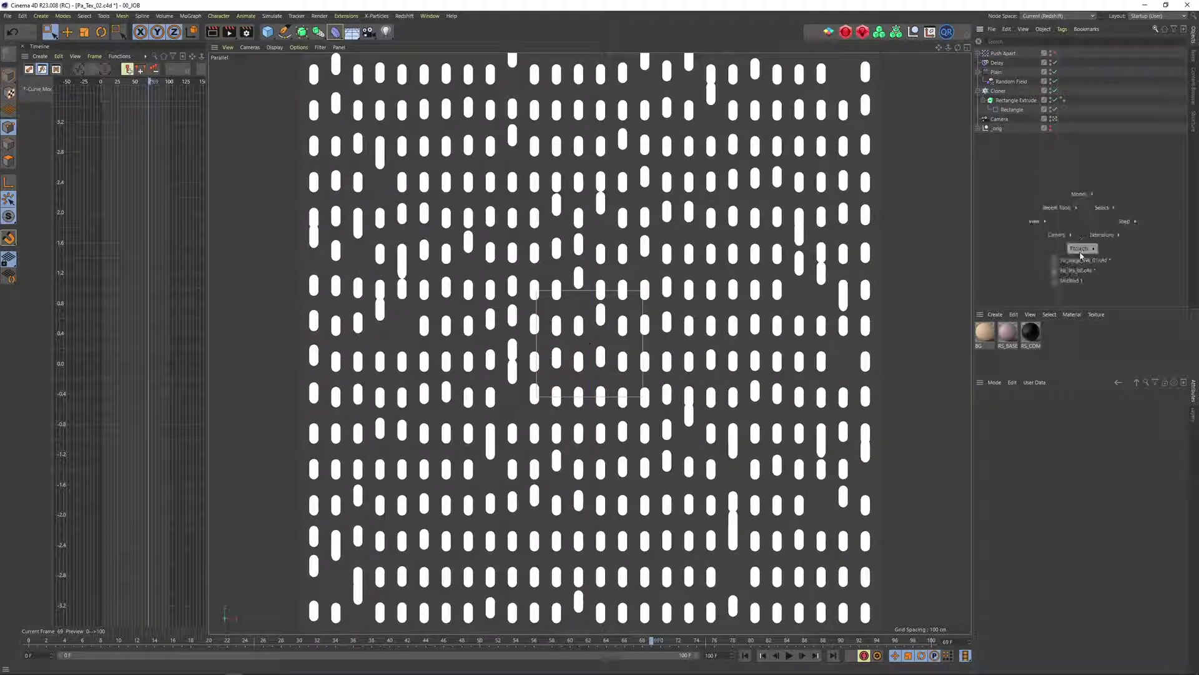
{"action": "left_click", "coordinate": [1080, 261]}
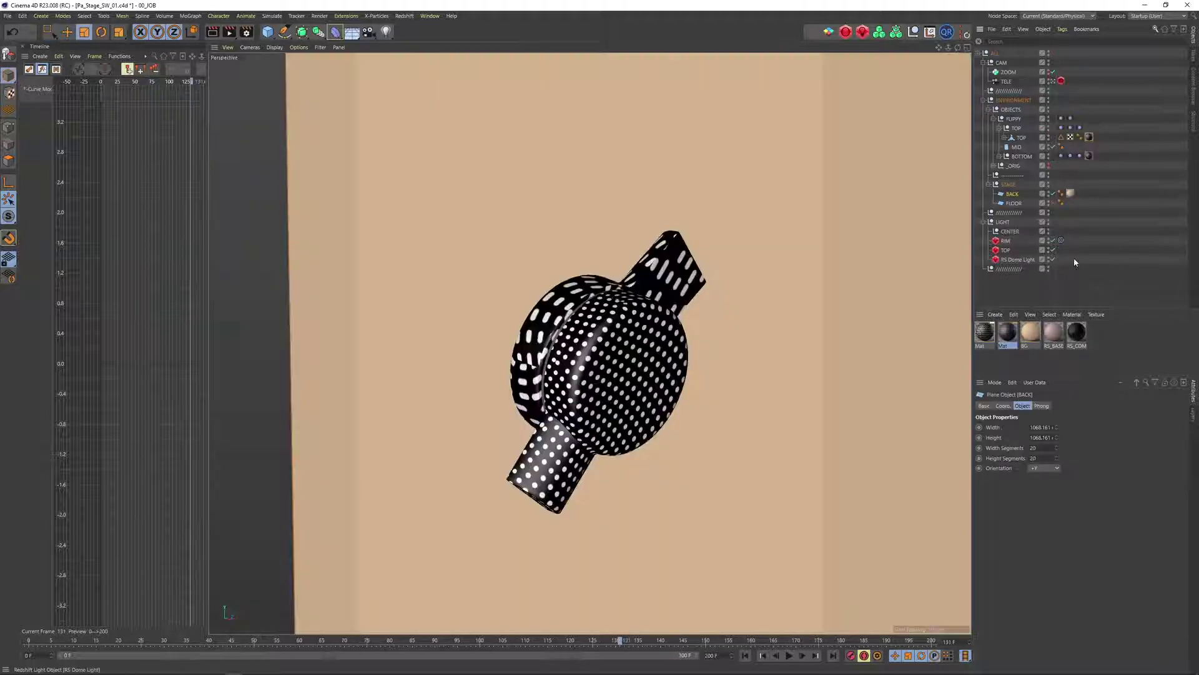
Preview the textured flipper animation, return to frame 0, and collapse and select the FLIPPY null.
{"action": "key", "text": "F8"}
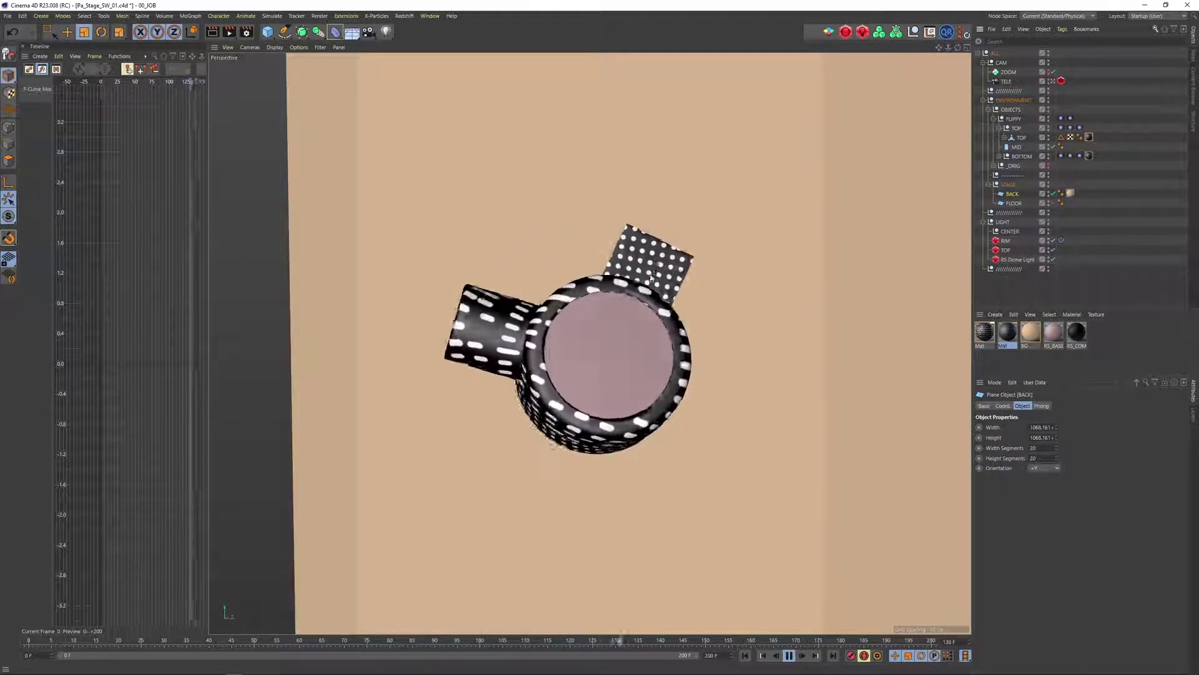
{"action": "left_click", "coordinate": [790, 655]}
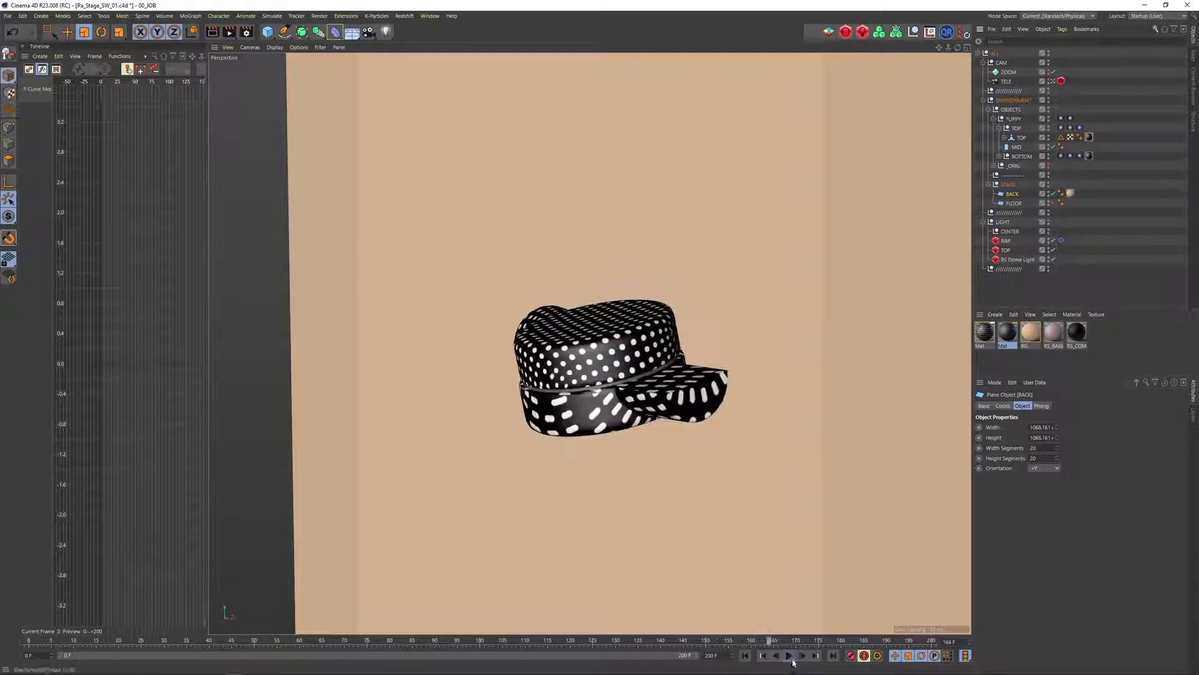
{"action": "left_click", "coordinate": [745, 655]}
{"action": "left_click", "coordinate": [994, 119]}
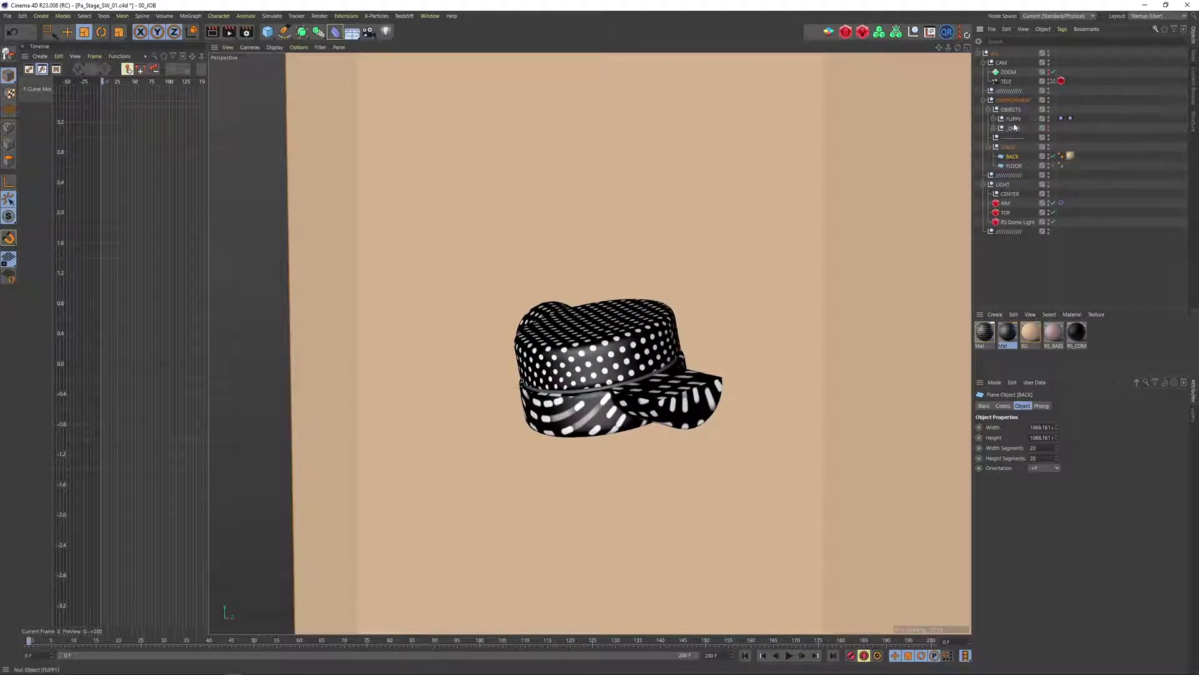
{"action": "left_click", "coordinate": [1013, 120]}
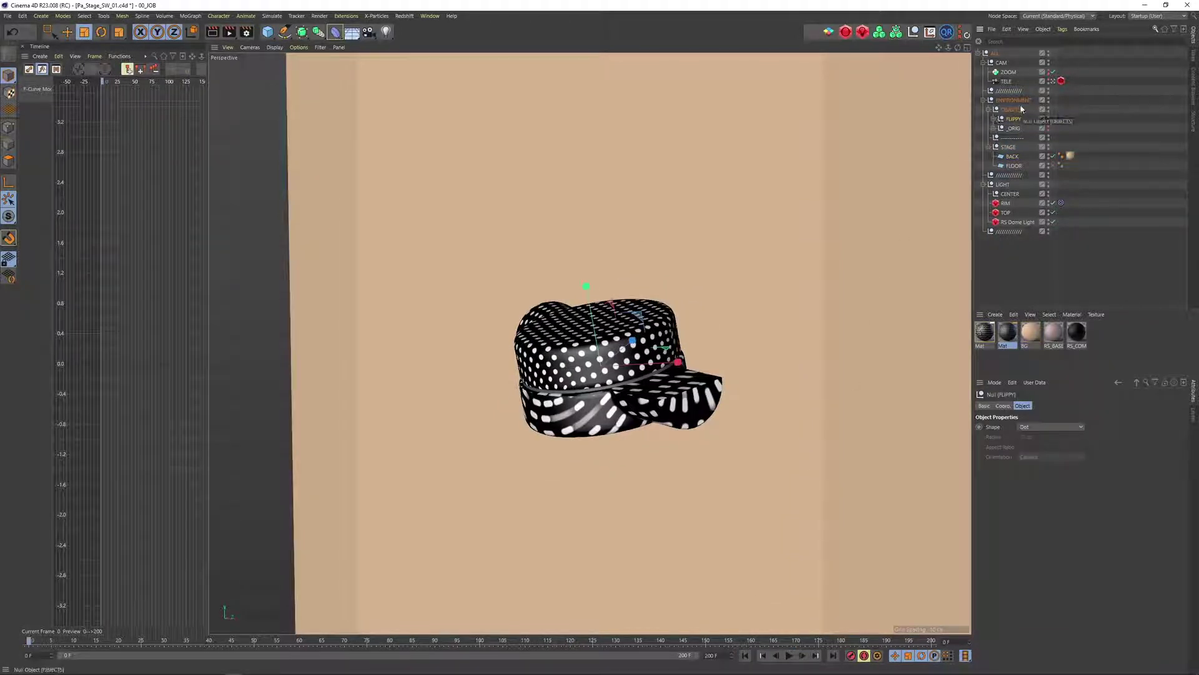
Store the FLIPPY null in the _ORIG group and bring the plain FLIPPY polygon mesh out under OBJECTS.
{"action": "left_click", "coordinate": [1049, 118]}
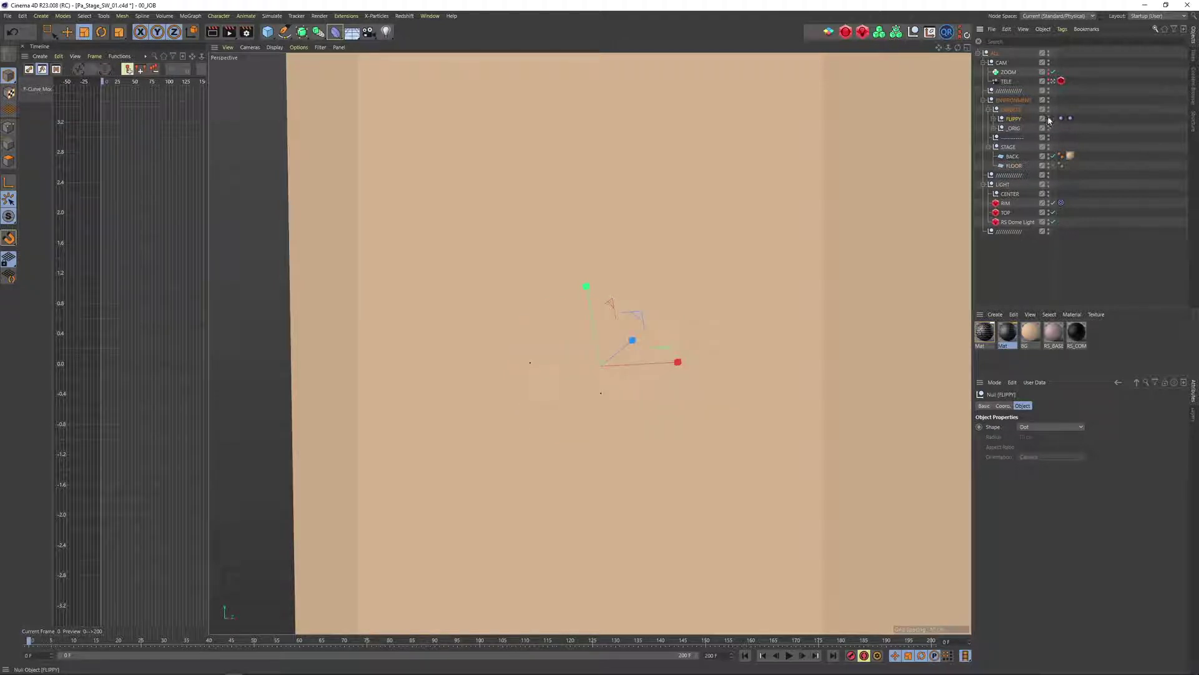
{"action": "left_click", "coordinate": [1049, 118]}
{"action": "left_click_drag", "start_coordinate": [1017, 128], "coordinate": [1016, 122]}
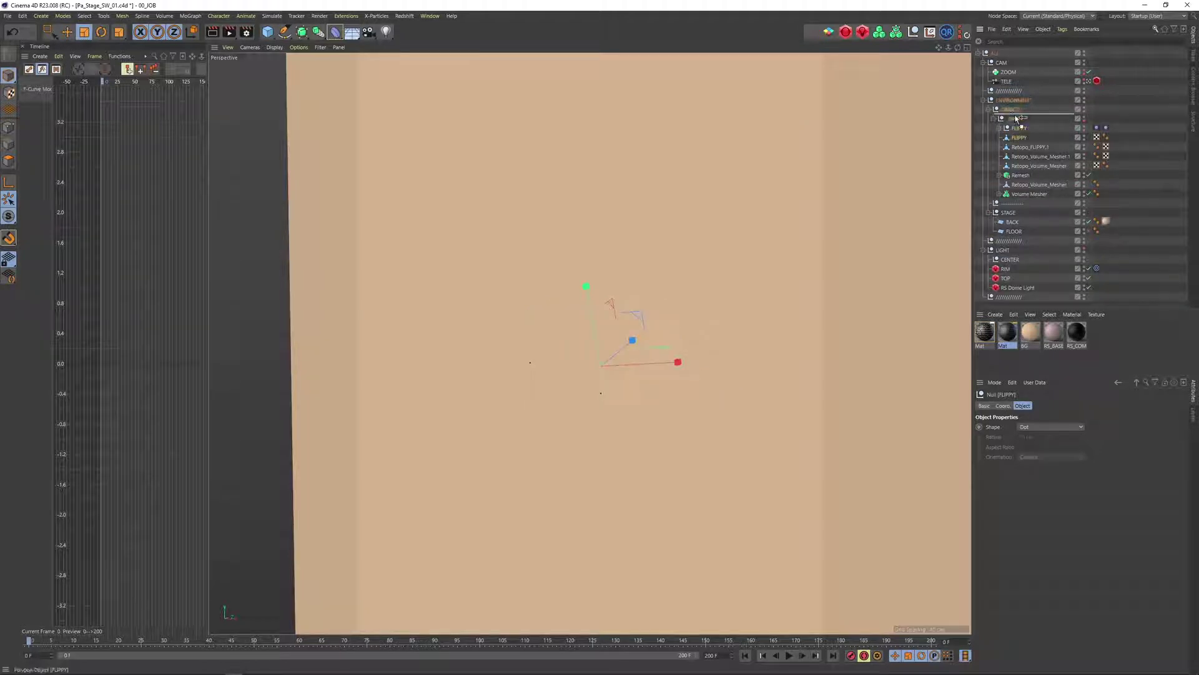
{"action": "left_click", "coordinate": [994, 128]}
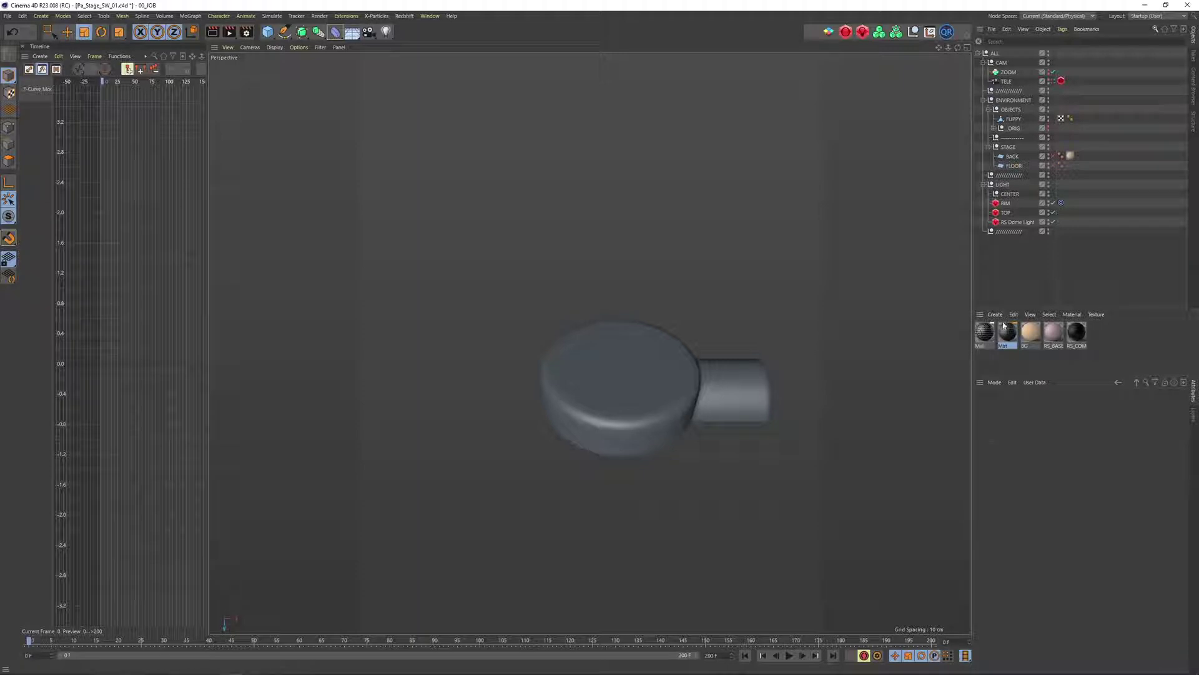
Create a new default material and apply it to the FLIPPY mesh.
{"action": "left_click", "coordinate": [994, 314]}
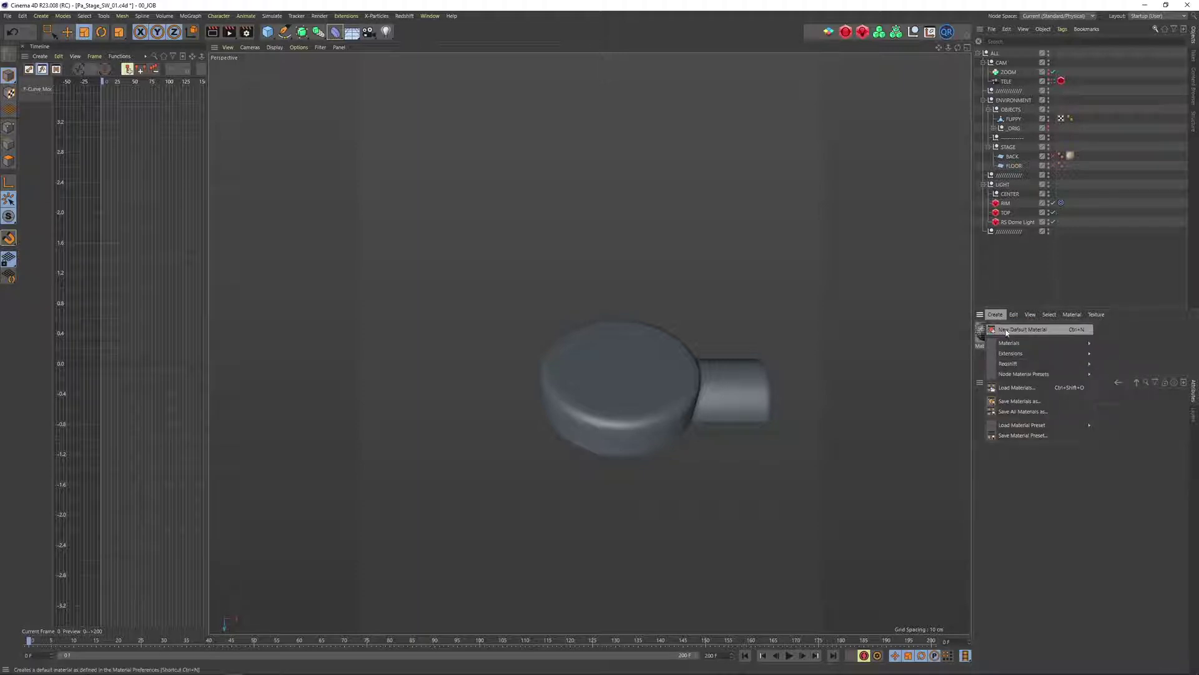
{"action": "left_click", "coordinate": [1004, 331]}
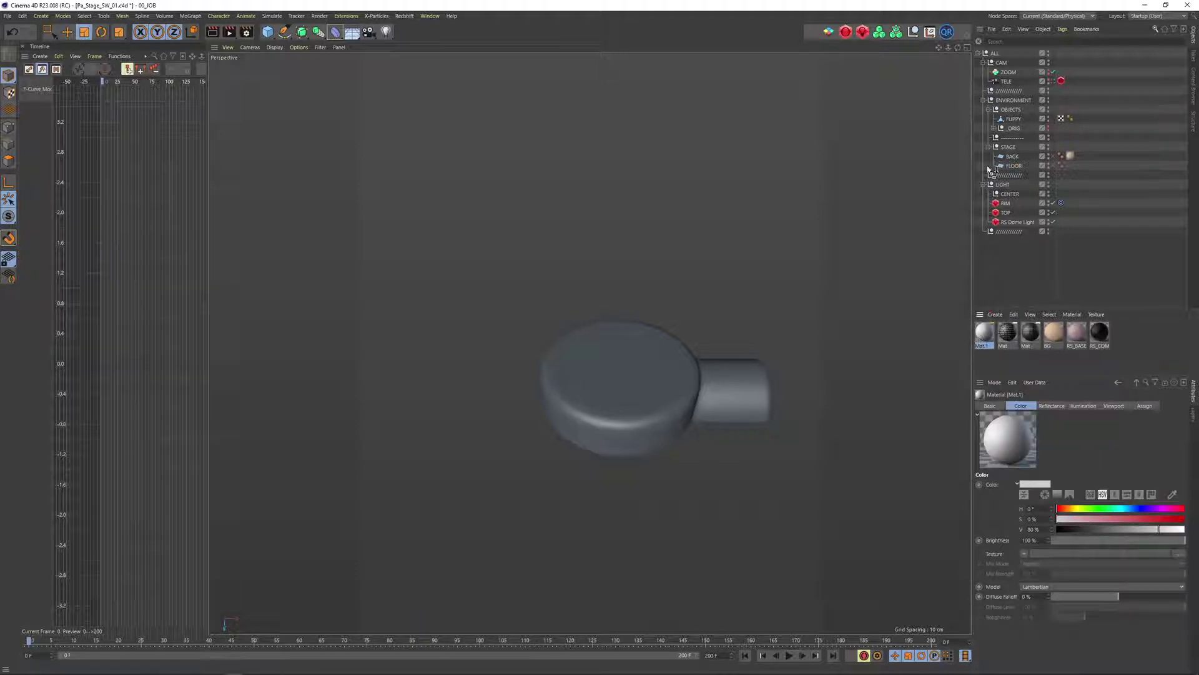
{"action": "left_click_drag", "start_coordinate": [1017, 121], "coordinate": [1015, 119]}
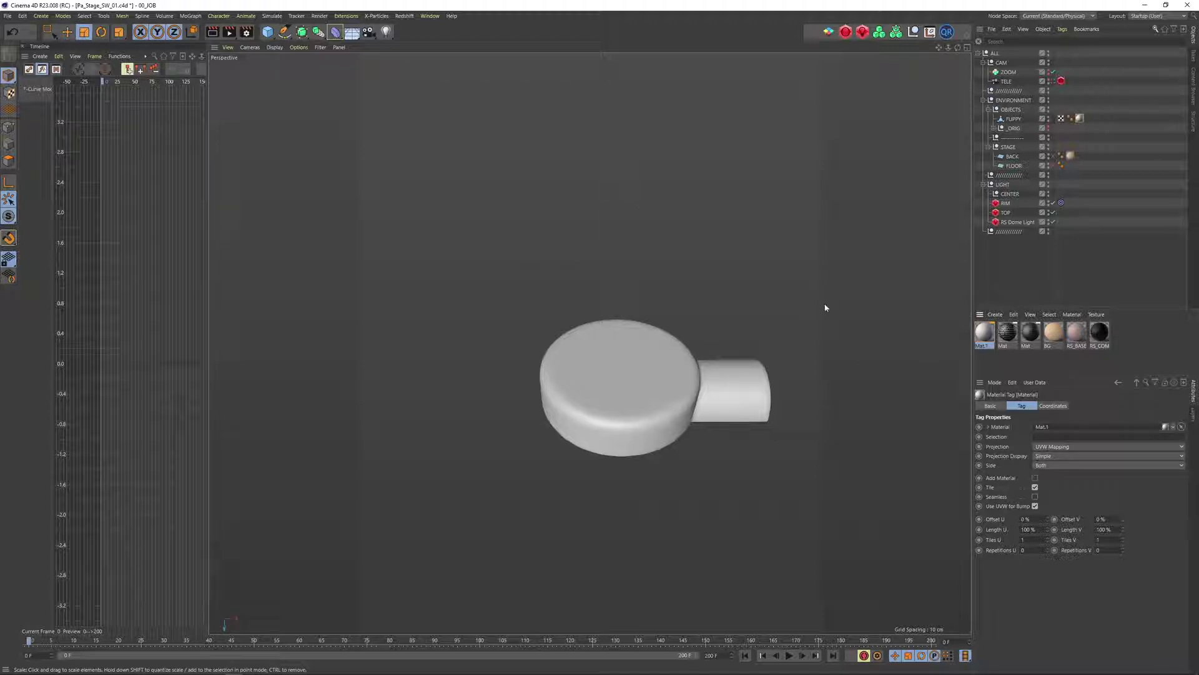
Load Pa_Tex_01_0000.jpg from the TEX_DOTS_01 folder as the Color texture of the new material.
{"action": "double_click", "coordinate": [987, 338]}
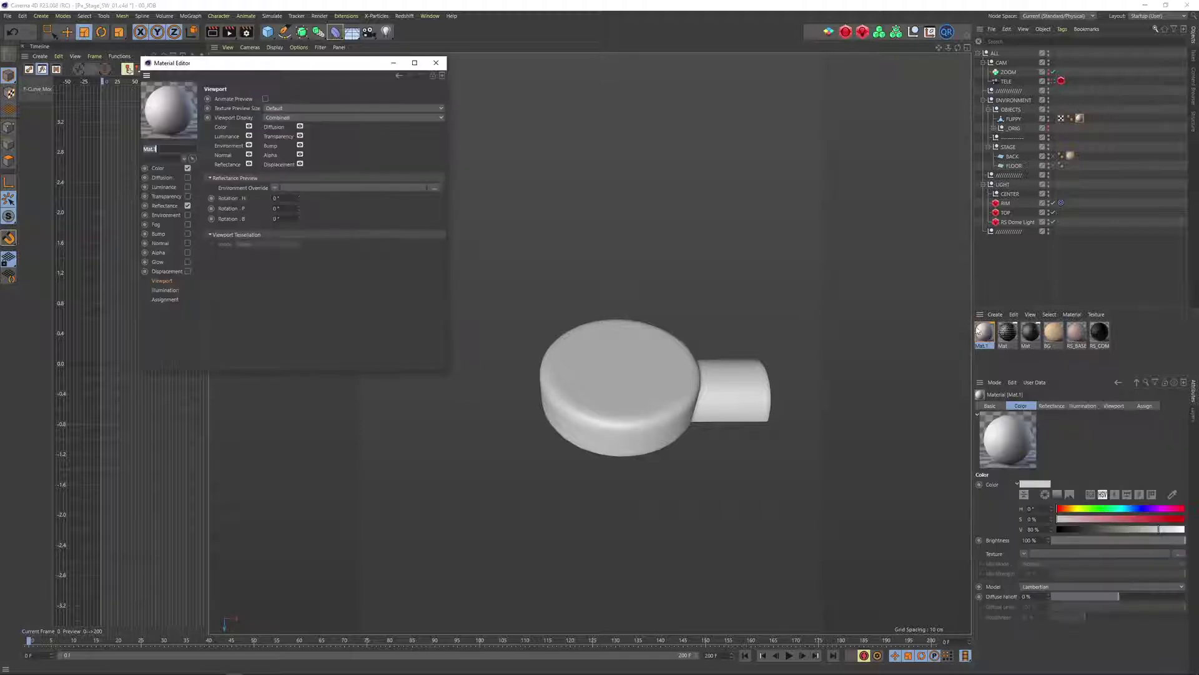
{"action": "left_click_drag", "start_coordinate": [344, 68], "coordinate": [409, 117]}
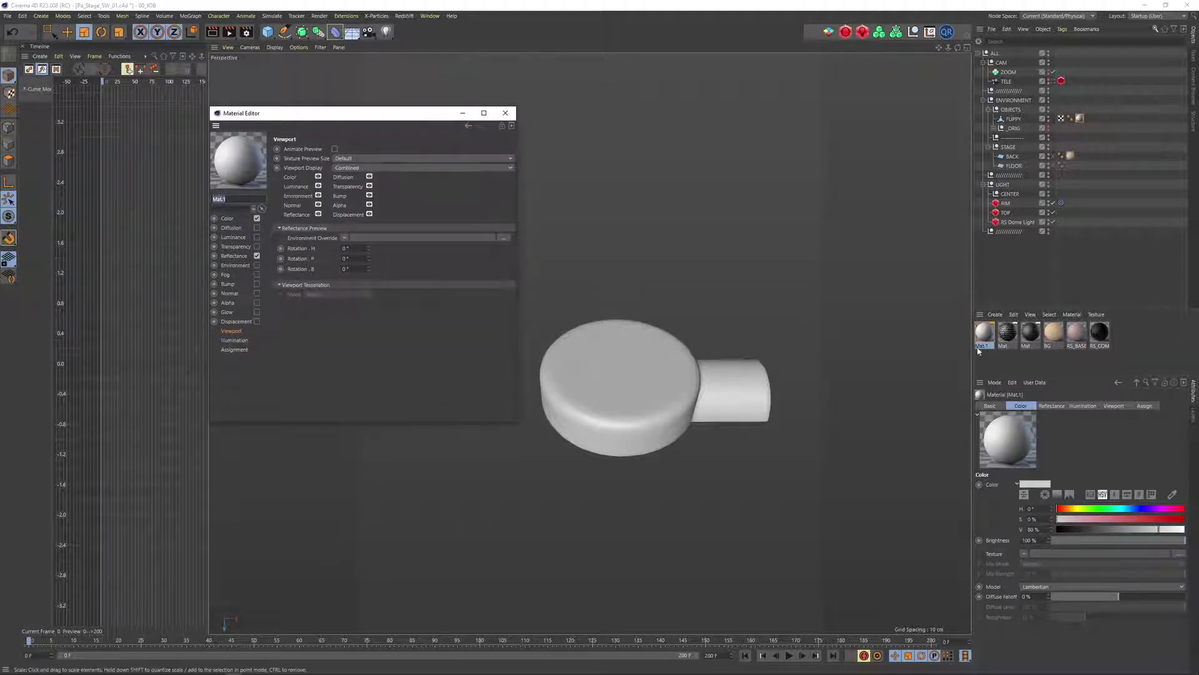
{"action": "left_click", "coordinate": [243, 218]}
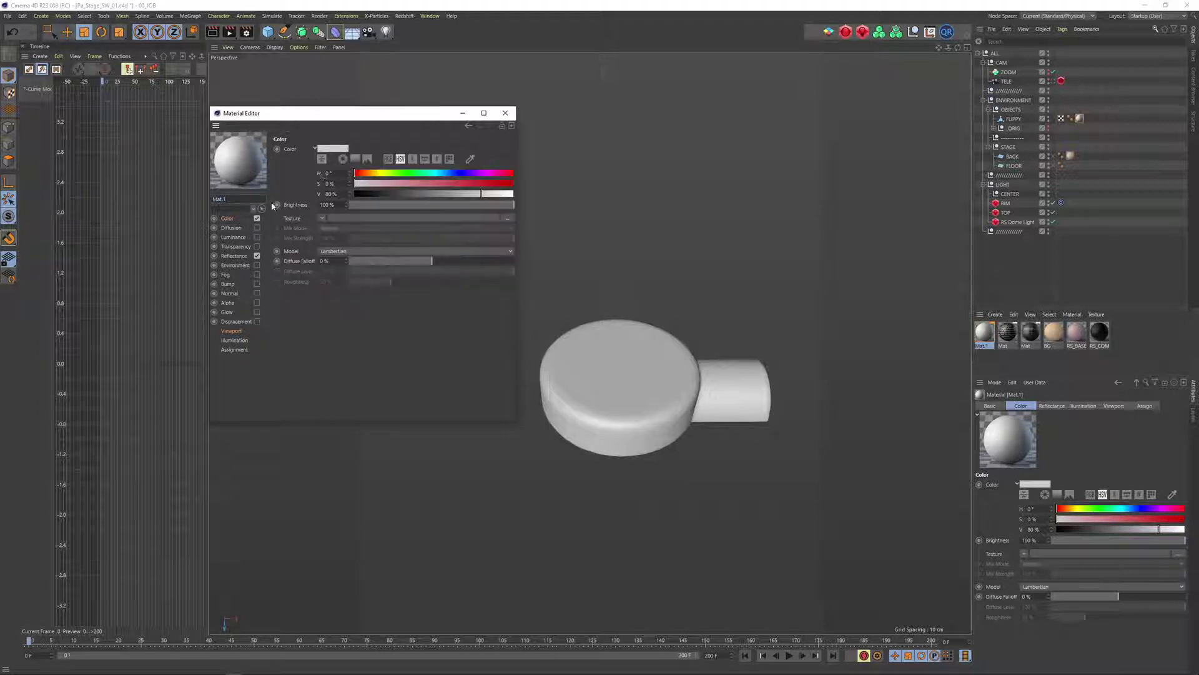
{"action": "left_click", "coordinate": [323, 220]}
{"action": "left_click", "coordinate": [341, 238]}
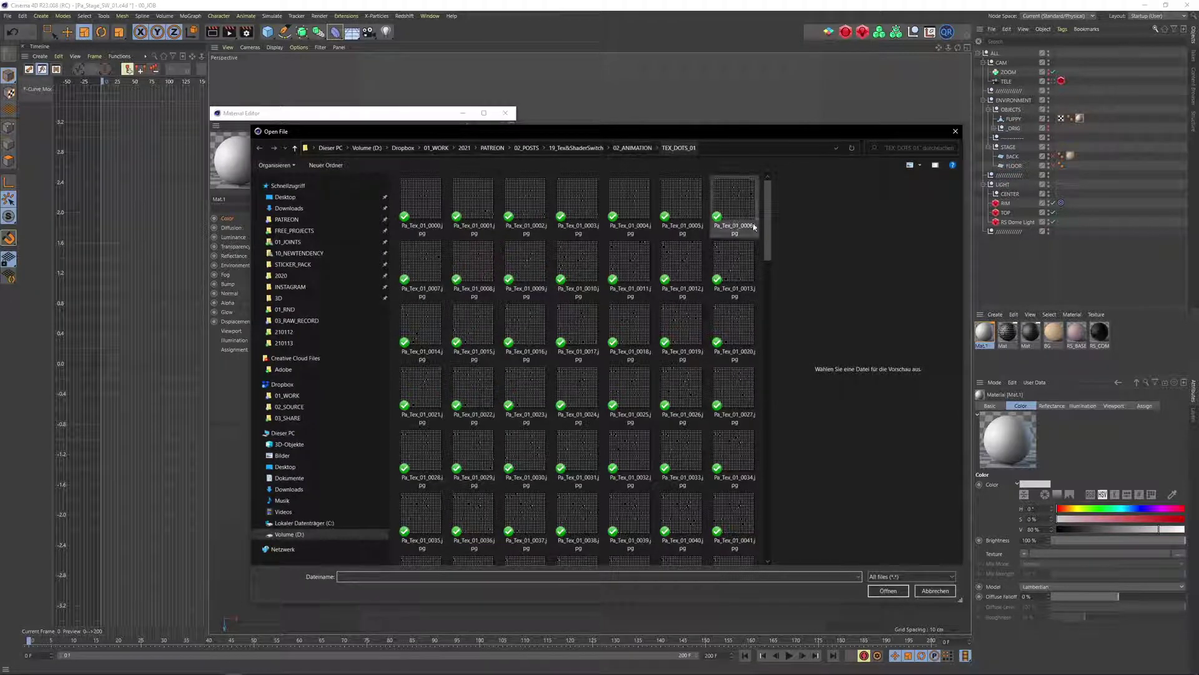
{"action": "left_click_drag", "start_coordinate": [767, 218], "coordinate": [779, 188]}
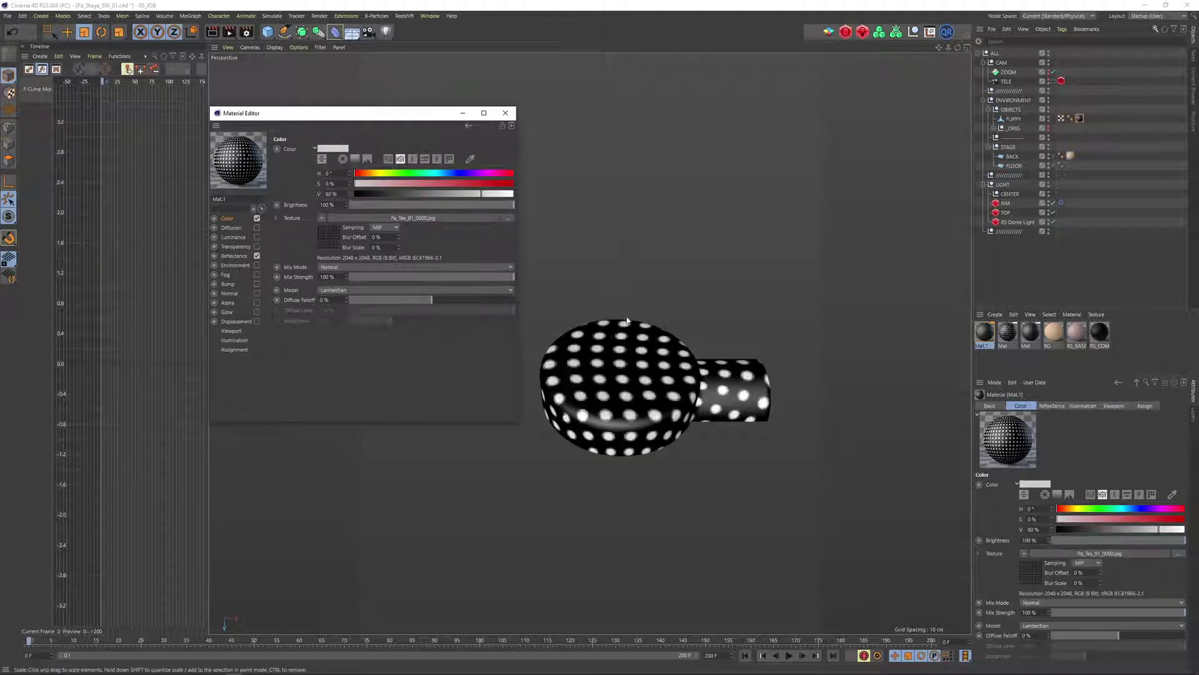
Calculate the dot texture's movie frame range, set its animation mode to Ping-Pong and test the playback.
{"action": "left_click", "coordinate": [349, 218]}
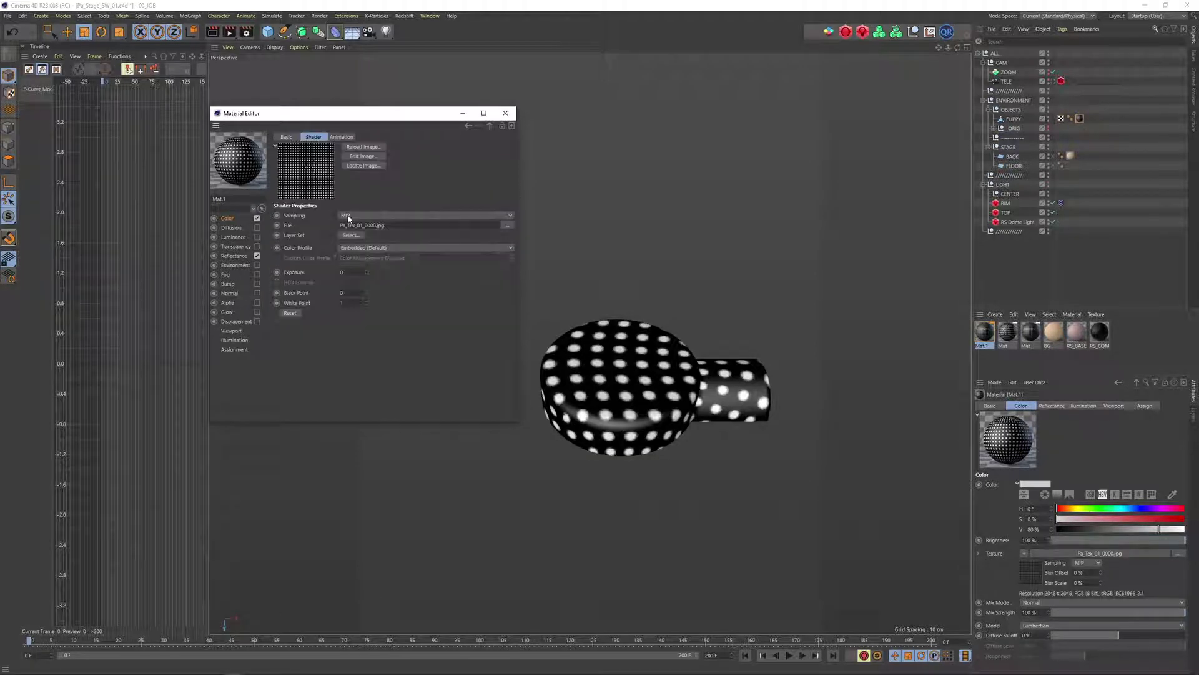
{"action": "left_click", "coordinate": [344, 137]}
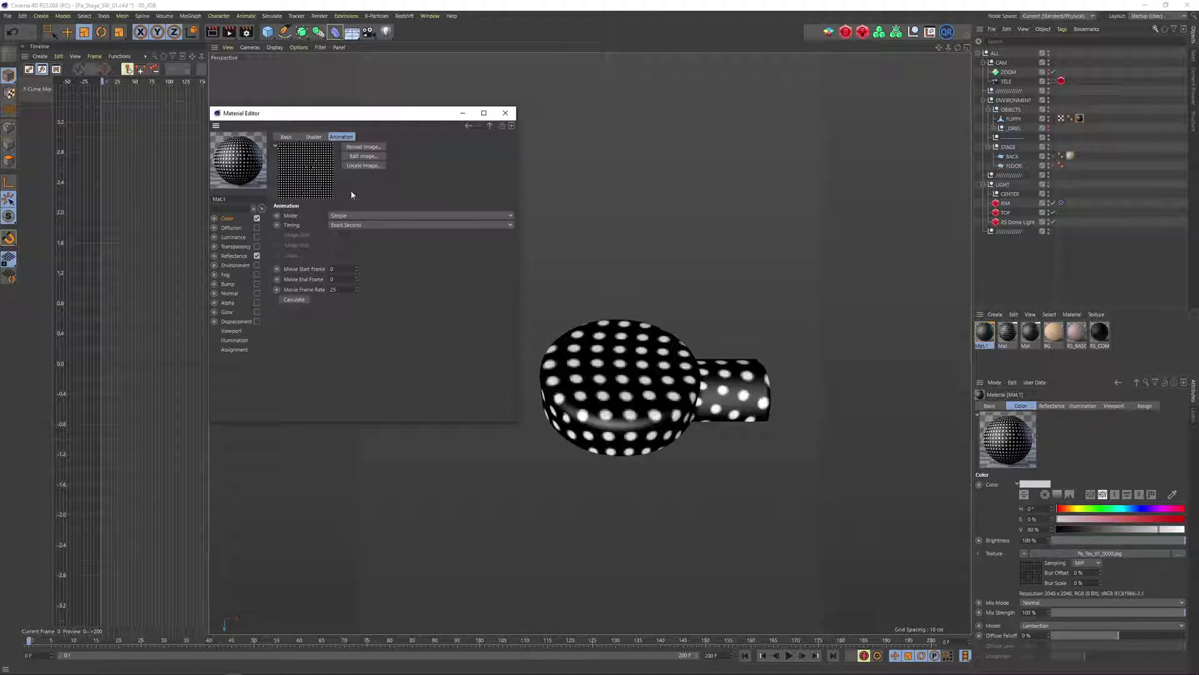
{"action": "left_click", "coordinate": [295, 301]}
{"action": "left_click", "coordinate": [346, 216]}
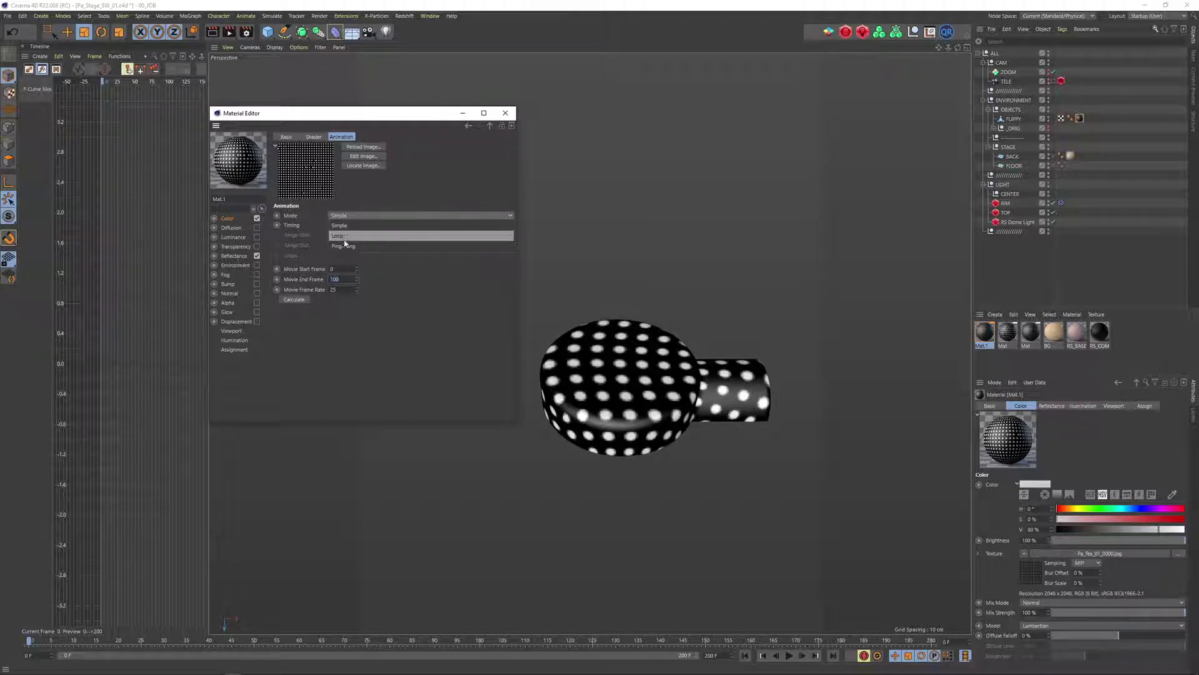
{"action": "left_click", "coordinate": [344, 236]}
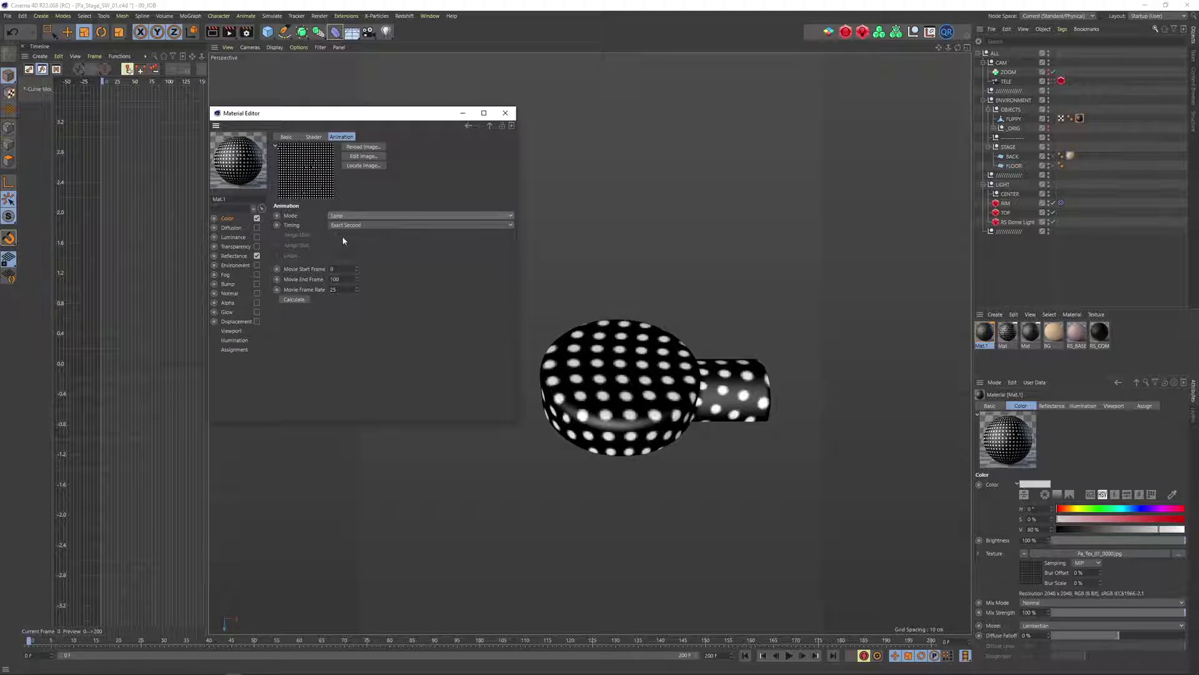
{"action": "left_click", "coordinate": [341, 216]}
{"action": "left_click", "coordinate": [347, 248]}
{"action": "left_click", "coordinate": [789, 655]}
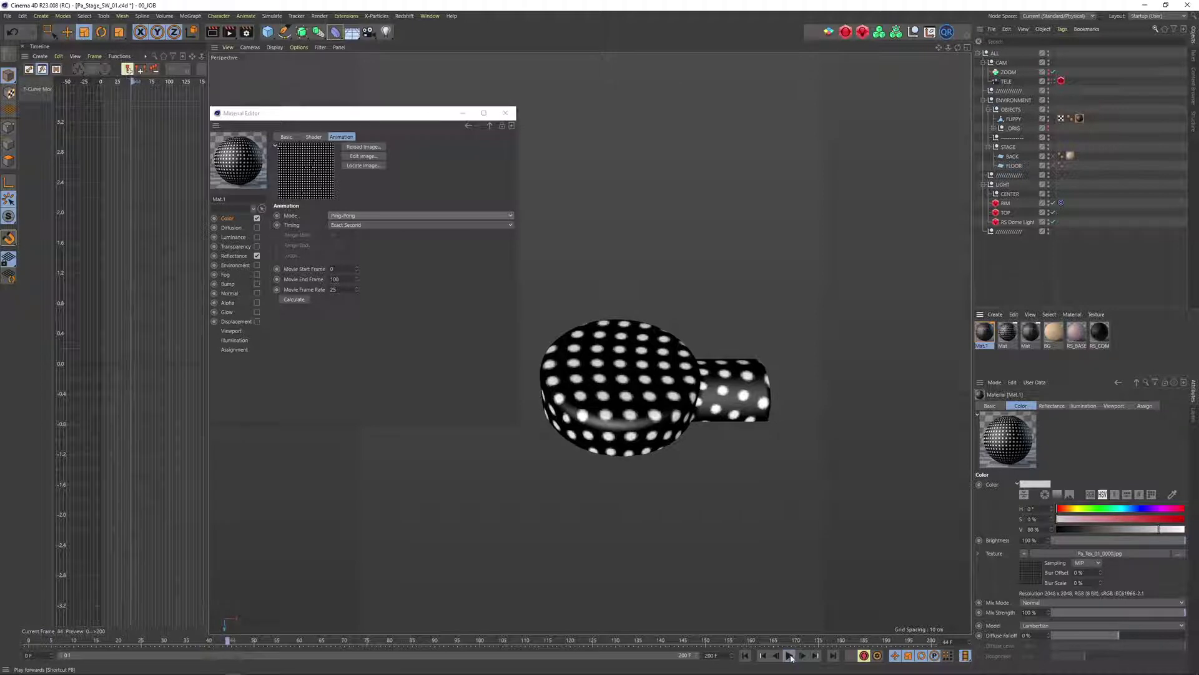
{"action": "left_click", "coordinate": [789, 657]}
{"action": "left_click", "coordinate": [789, 657]}
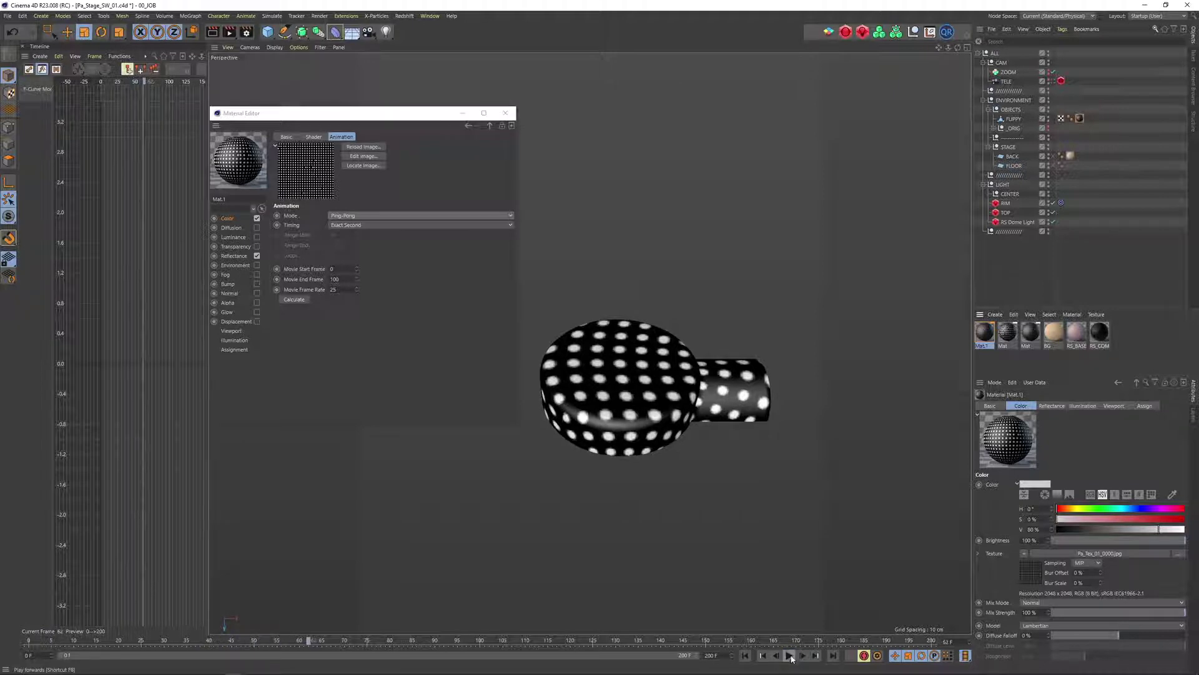
Enable Animate Preview for the material, set its texture preview size to 512x512 and play the animation.
{"action": "left_click", "coordinate": [232, 331]}
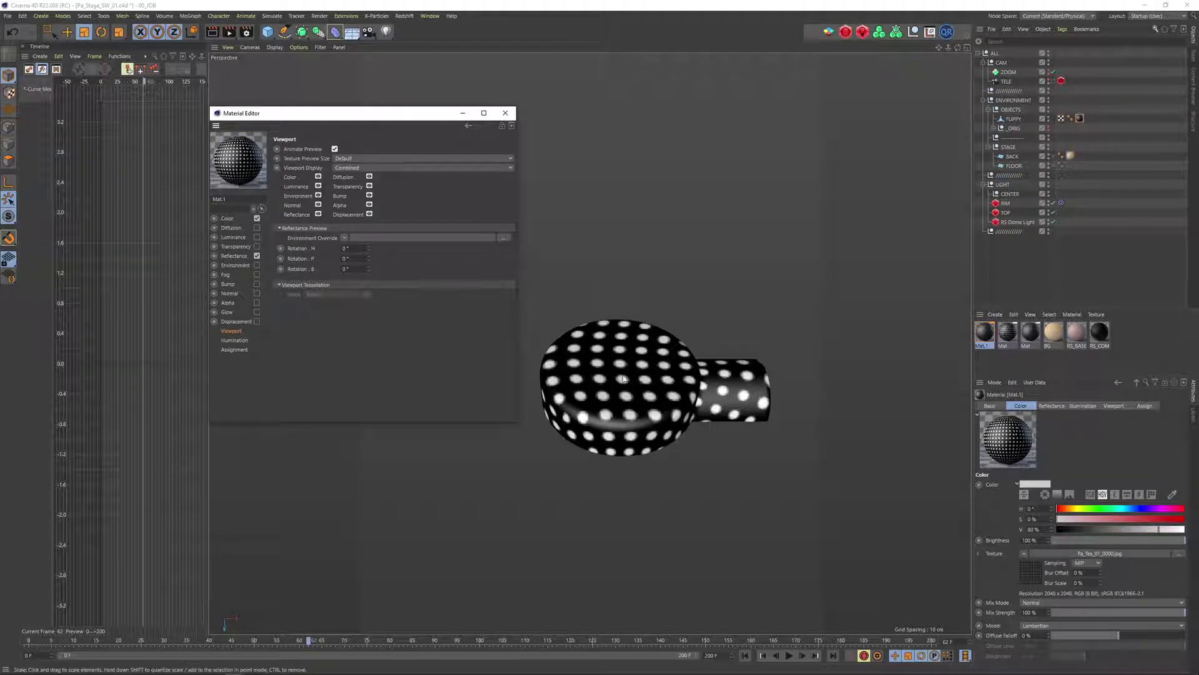
{"action": "left_click", "coordinate": [351, 159]}
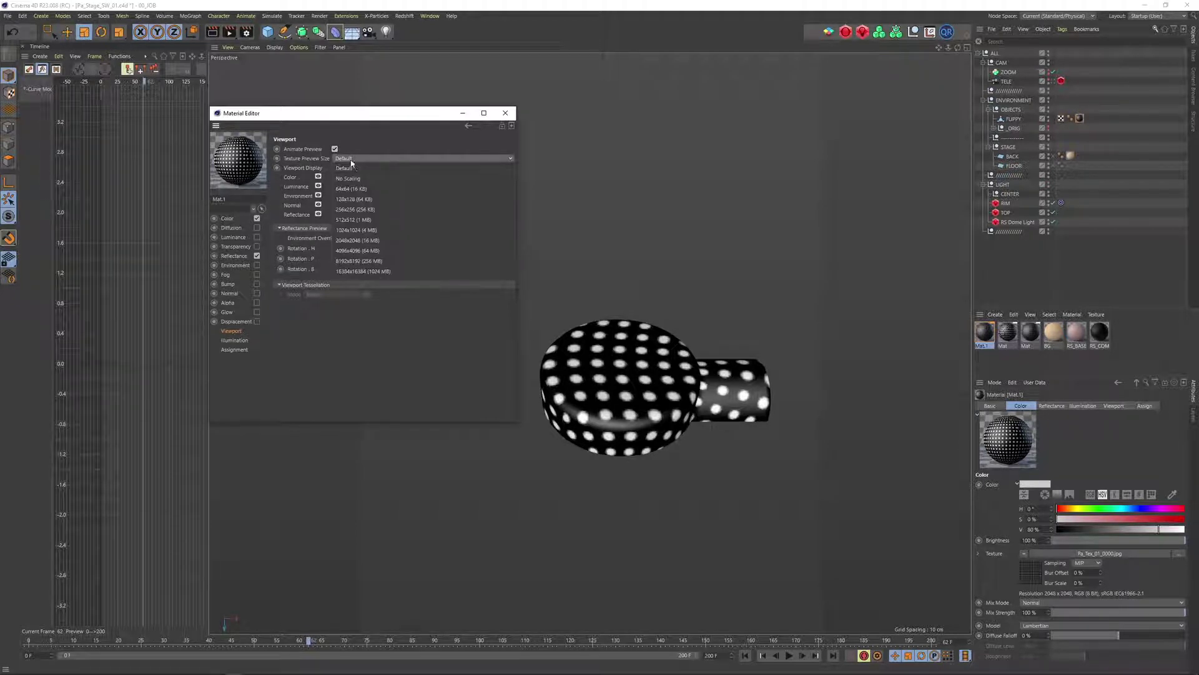
{"action": "left_click", "coordinate": [361, 211]}
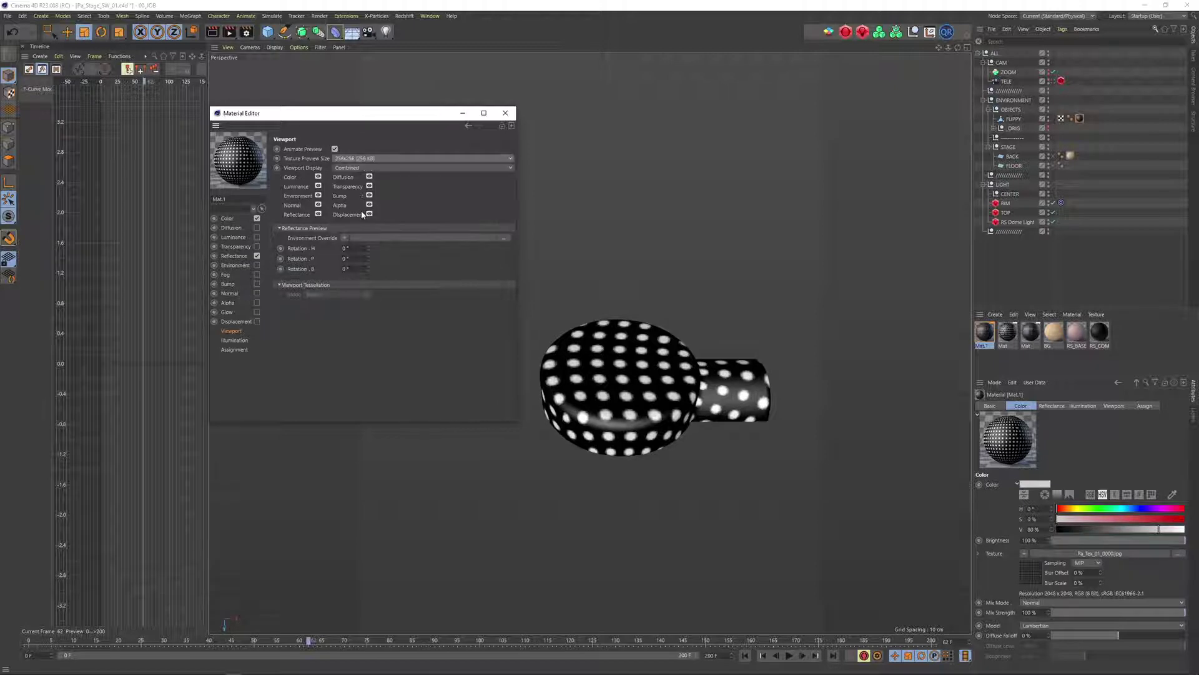
{"action": "left_click", "coordinate": [352, 160]}
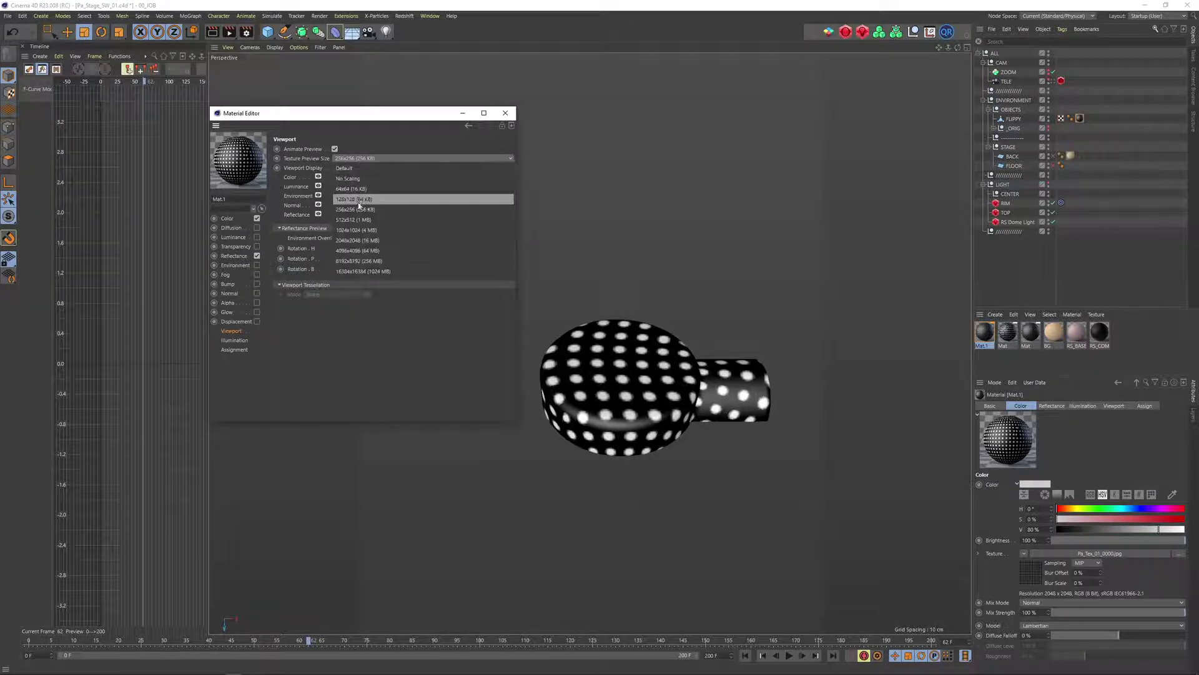
{"action": "left_click", "coordinate": [362, 220]}
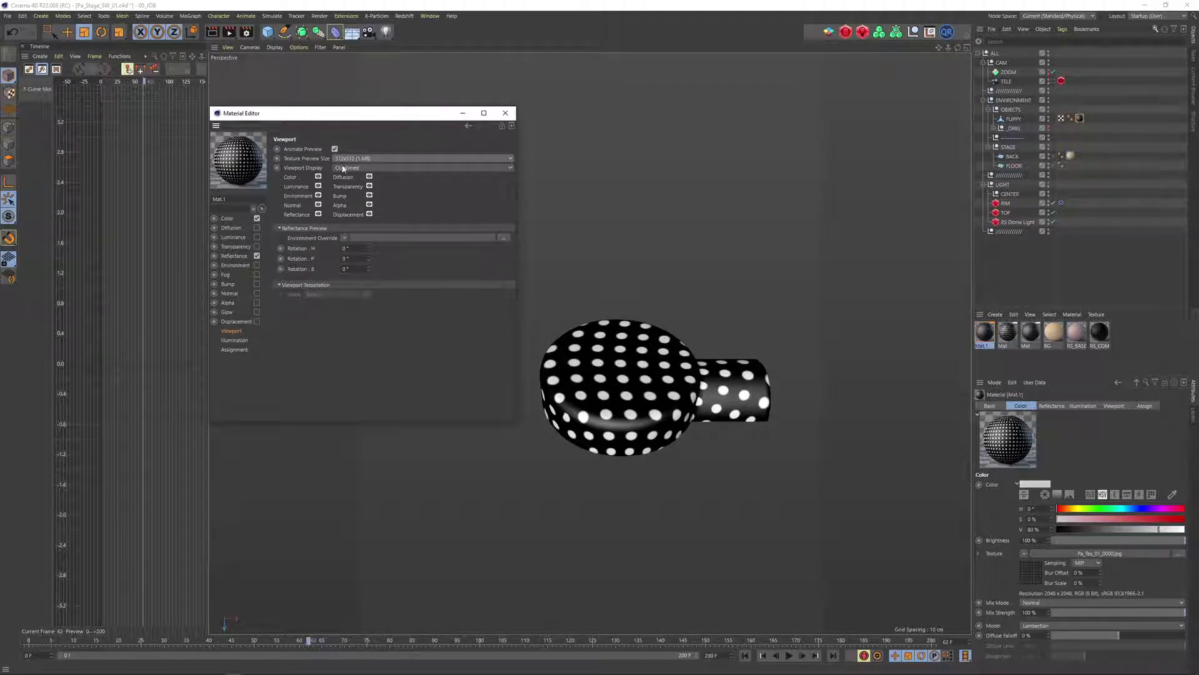
{"action": "left_click", "coordinate": [777, 656]}
{"action": "left_click", "coordinate": [789, 655]}
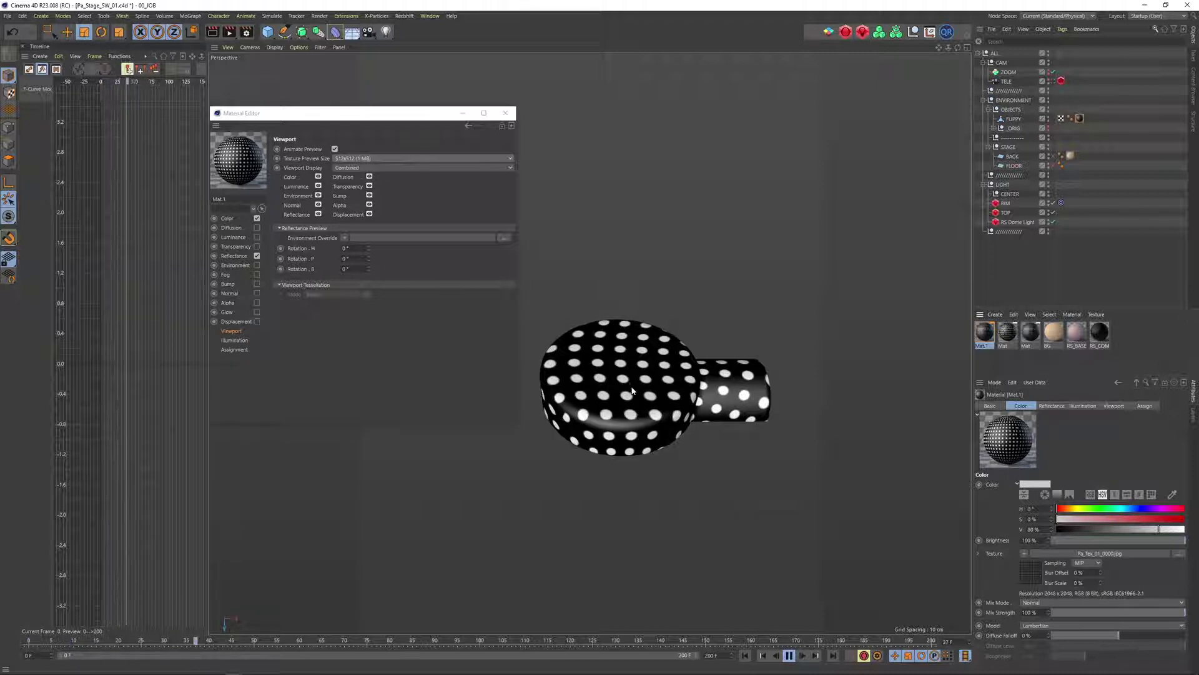
Review the animation settings of the material's Color texture and close the Material Editor.
{"action": "left_click", "coordinate": [242, 219]}
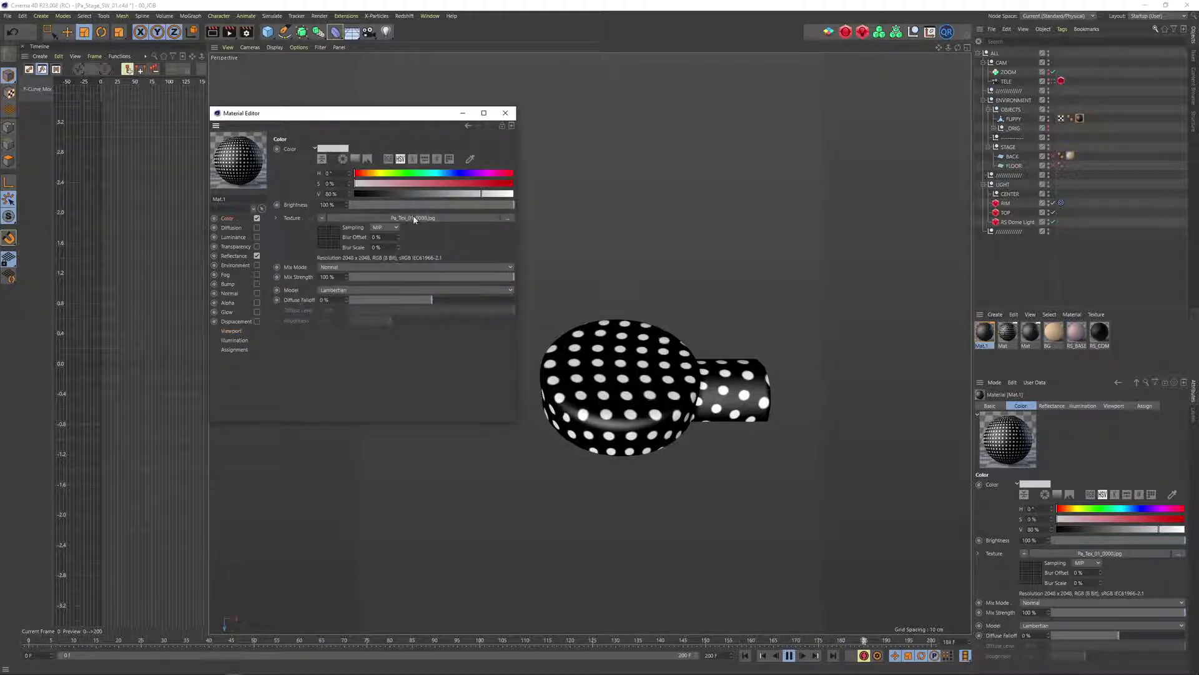
{"action": "left_click", "coordinate": [340, 218]}
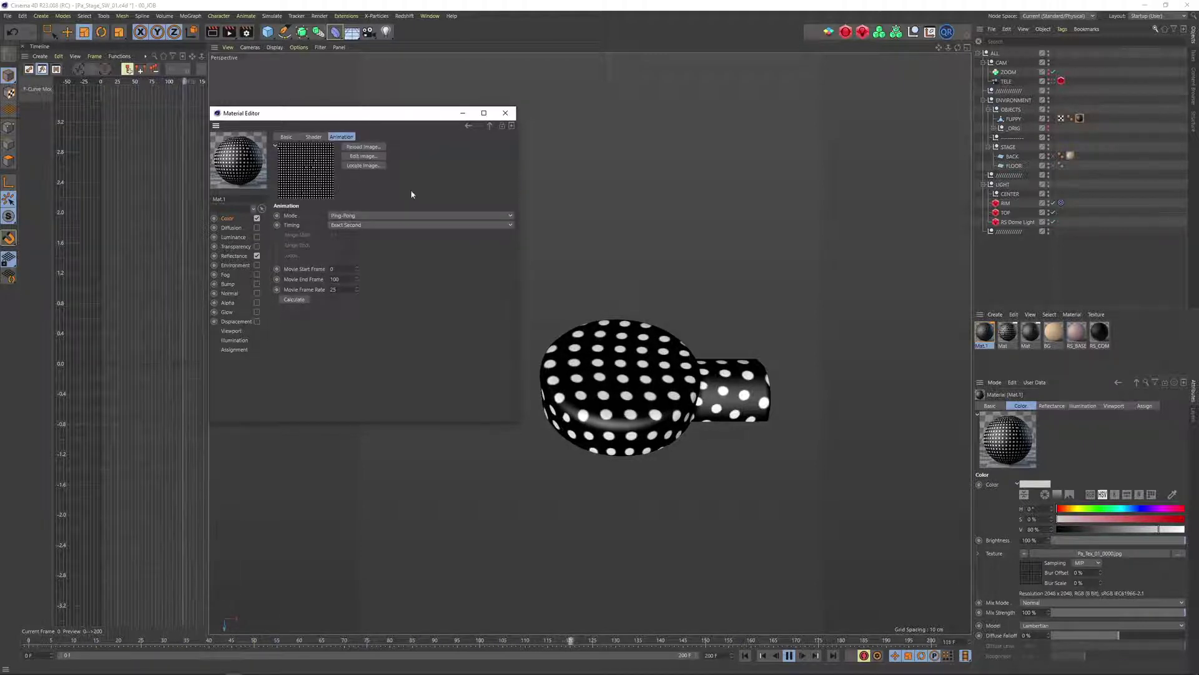
{"action": "left_click", "coordinate": [505, 113]}
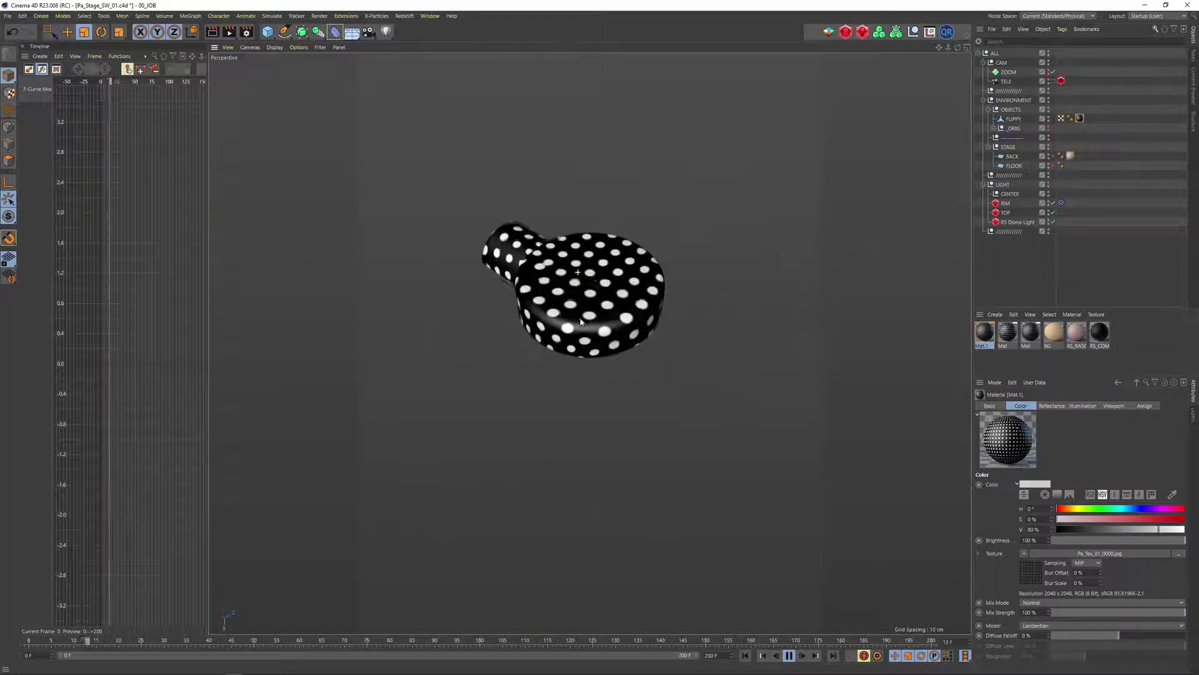
Shrink the dot pattern on the FLIPPY mesh by changing the texture length in its material tag.
{"action": "left_click", "coordinate": [1080, 117]}
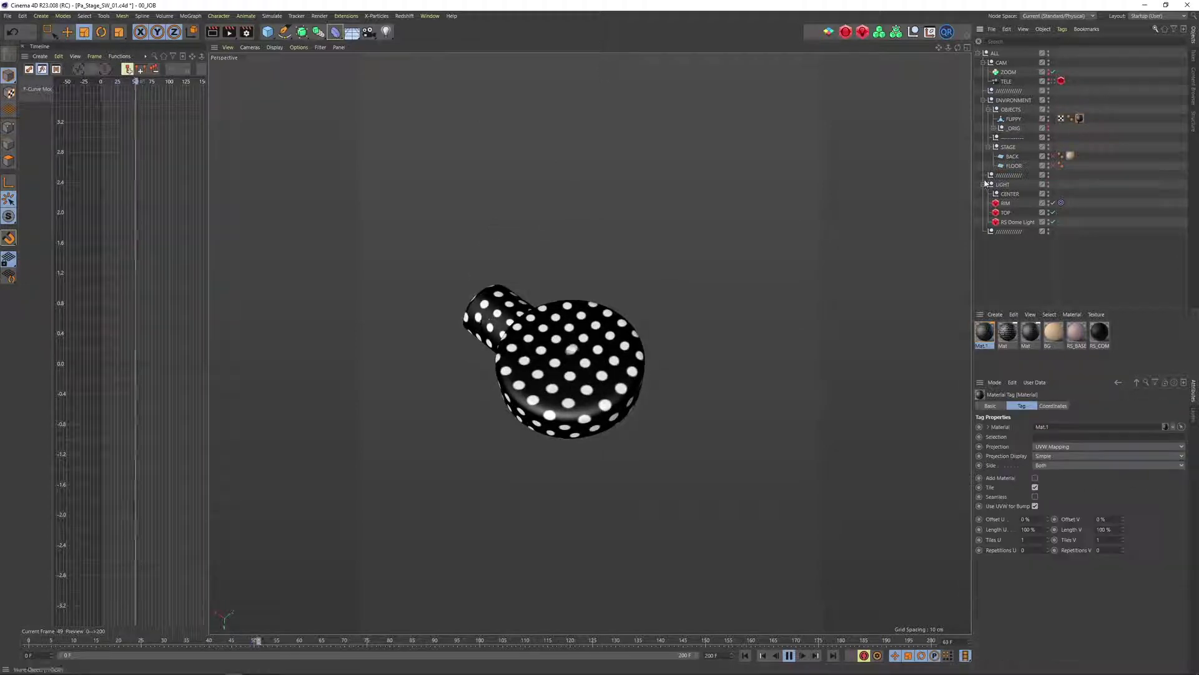
{"action": "double_click", "coordinate": [1034, 529]}
{"action": "type", "text": "500"}
{"action": "key", "text": "Return"}
{"action": "left_click", "coordinate": [653, 434]}
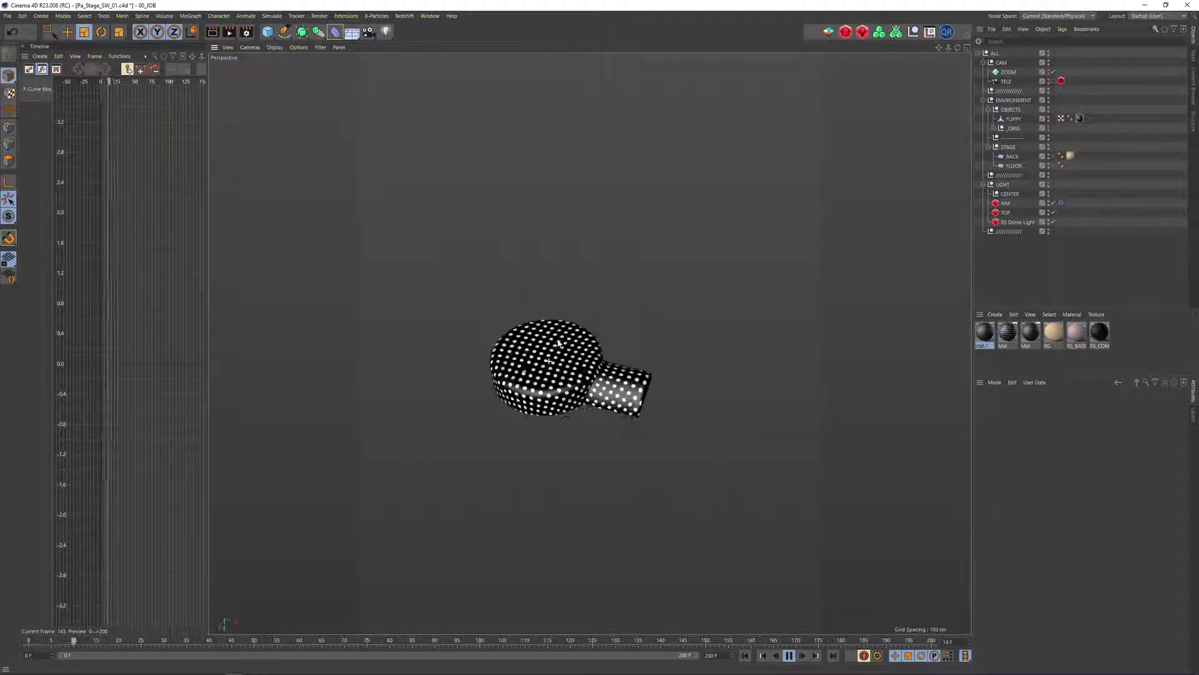
Add a cylinder primitive and place it in the OBJECTS group directly above the FLIPPY mesh.
{"action": "left_click", "coordinate": [1013, 119]}
{"action": "left_click", "coordinate": [790, 655]}
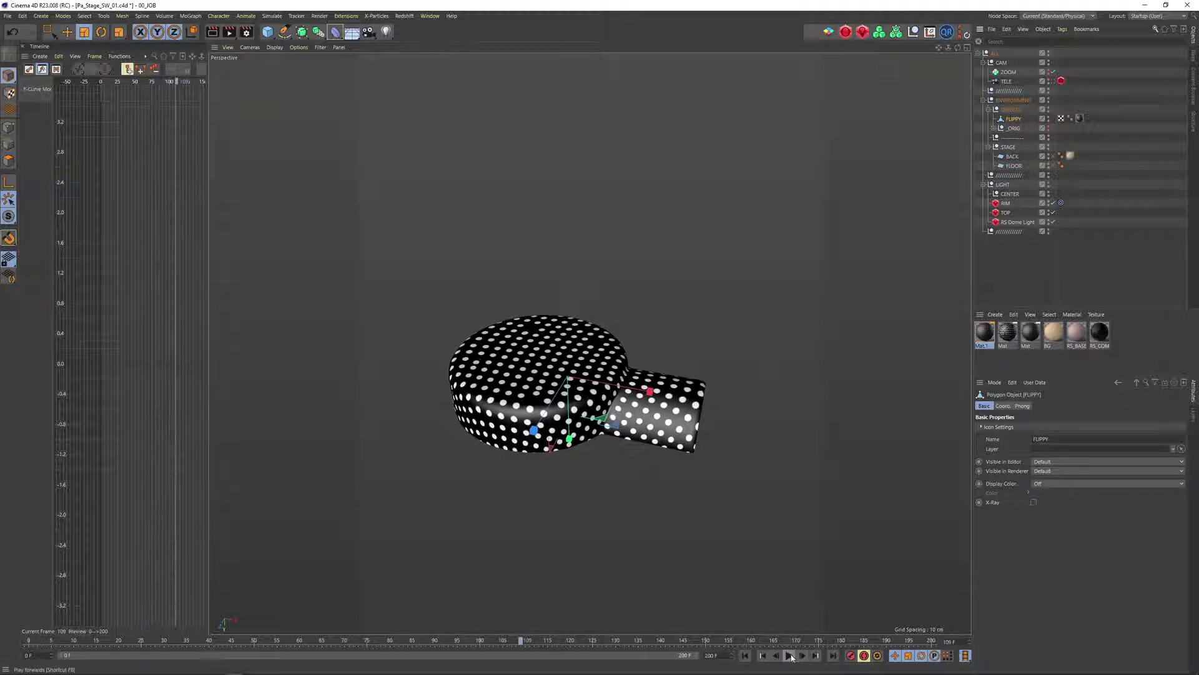
{"action": "left_click_drag", "start_coordinate": [573, 359], "coordinate": [599, 448], "text": "alt"}
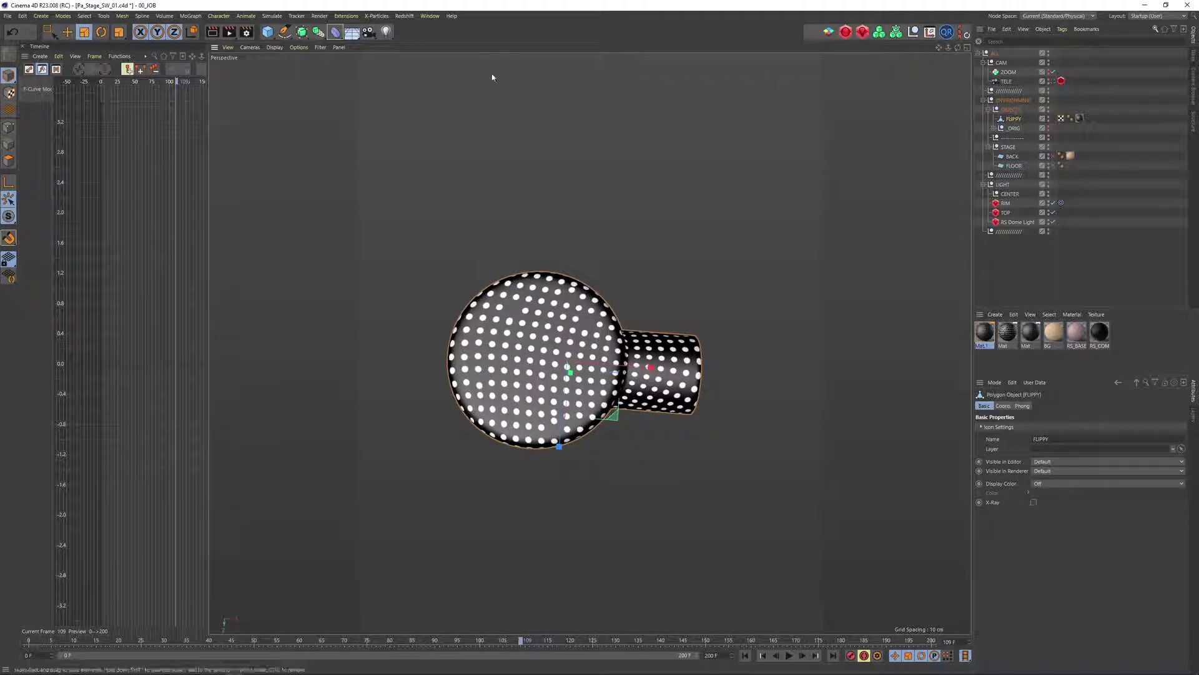
{"action": "left_click", "coordinate": [267, 31]}
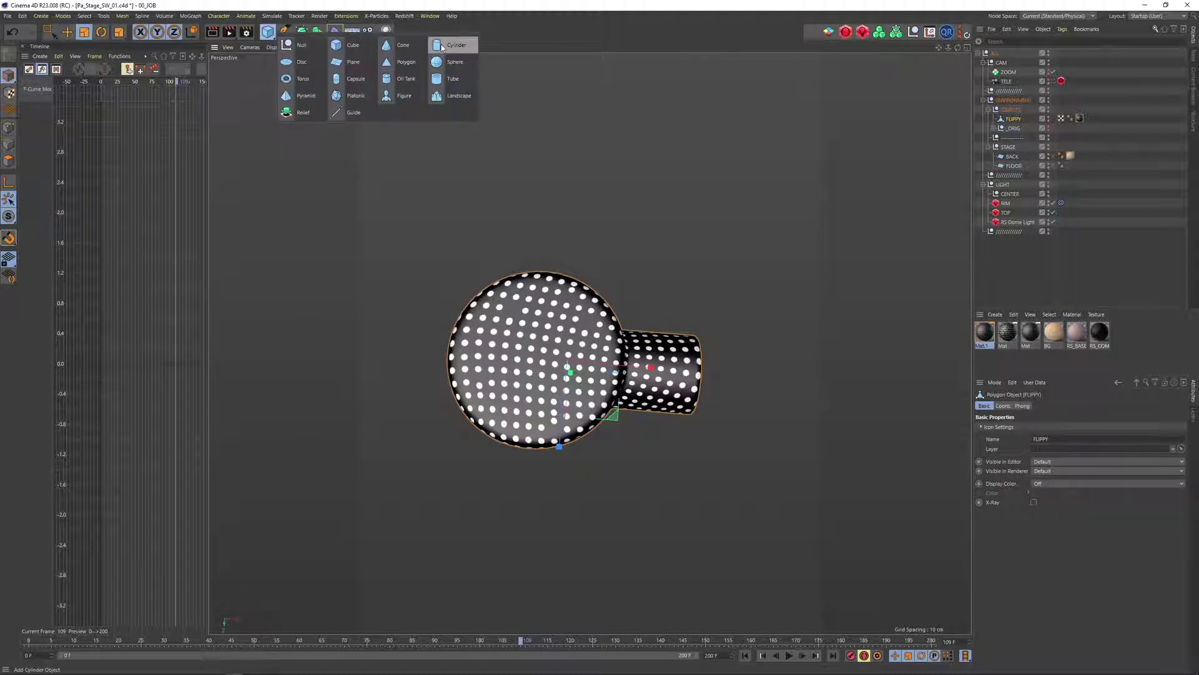
{"action": "left_click", "coordinate": [442, 47]}
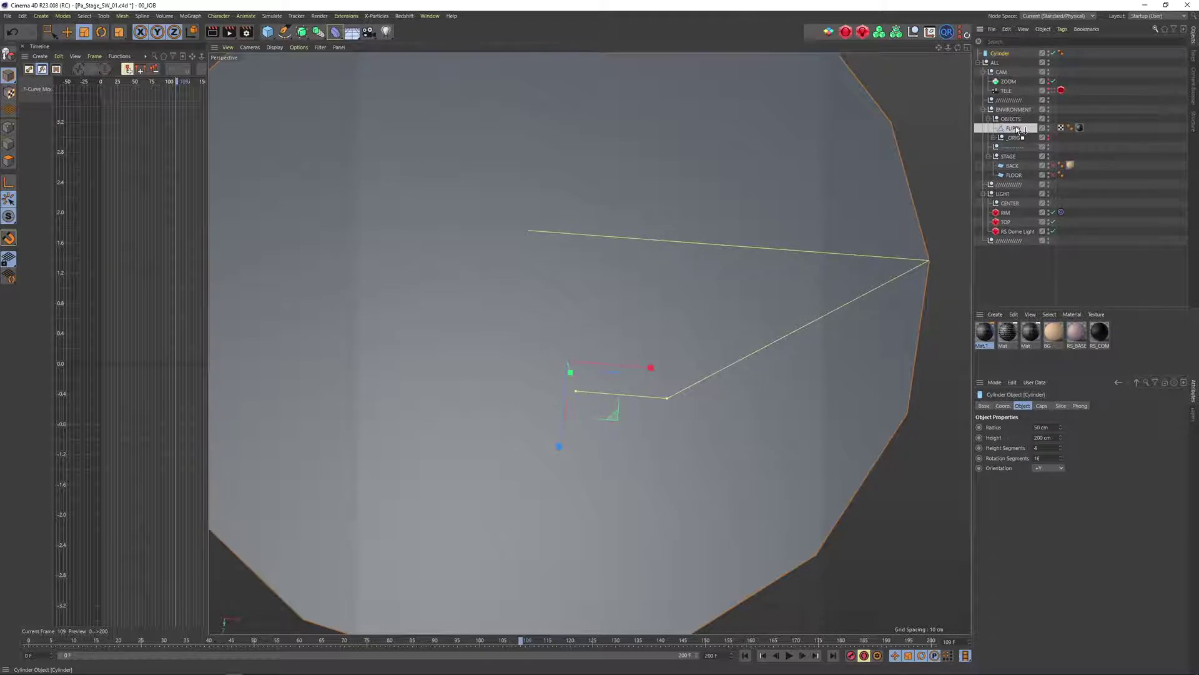
{"action": "left_click_drag", "start_coordinate": [1020, 130], "coordinate": [1018, 128]}
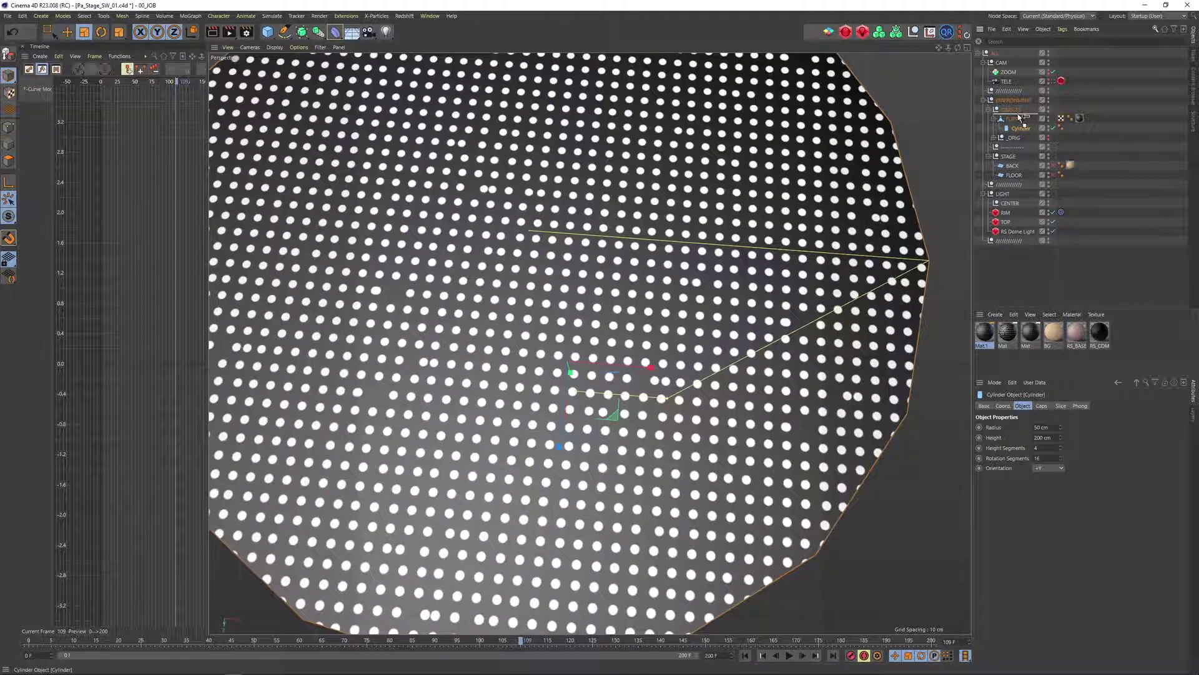
Scale the cylinder down to roughly the size of FLIPPY's round crown.
{"action": "key", "text": "ctrl+z"}
{"action": "key", "text": "t"}
{"action": "left_click_drag", "start_coordinate": [726, 218], "coordinate": [624, 328]}
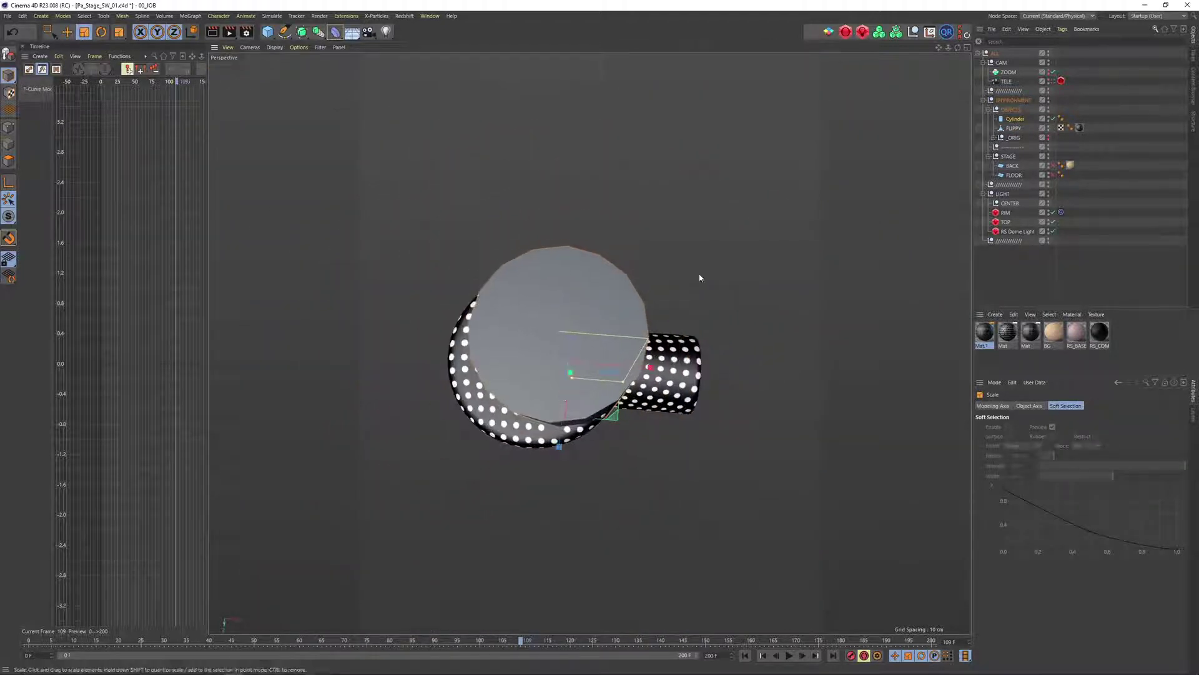
In the top view, move the cylinder sideways toward the centre of FLIPPY's round crown.
{"action": "left_click", "coordinate": [963, 48]}
{"action": "middle_click", "coordinate": [677, 217]}
{"action": "middle_click_drag", "start_coordinate": [679, 218], "coordinate": [684, 270], "text": "alt"}
{"action": "scroll", "coordinate": [685, 270], "scroll_direction": "down", "scroll_amount": 3}
{"action": "key", "text": "9"}
{"action": "left_click_drag", "start_coordinate": [752, 281], "coordinate": [690, 288]}
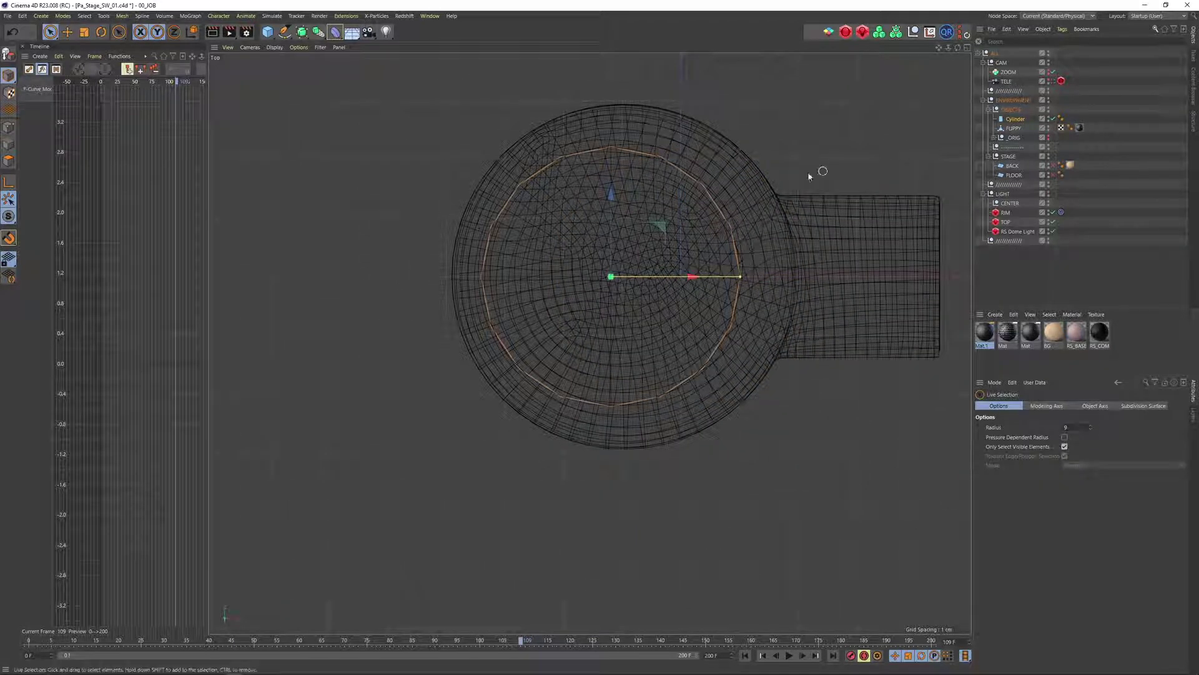
Set the cylinder's rotation segments to 88.
{"action": "left_click", "coordinate": [1013, 119]}
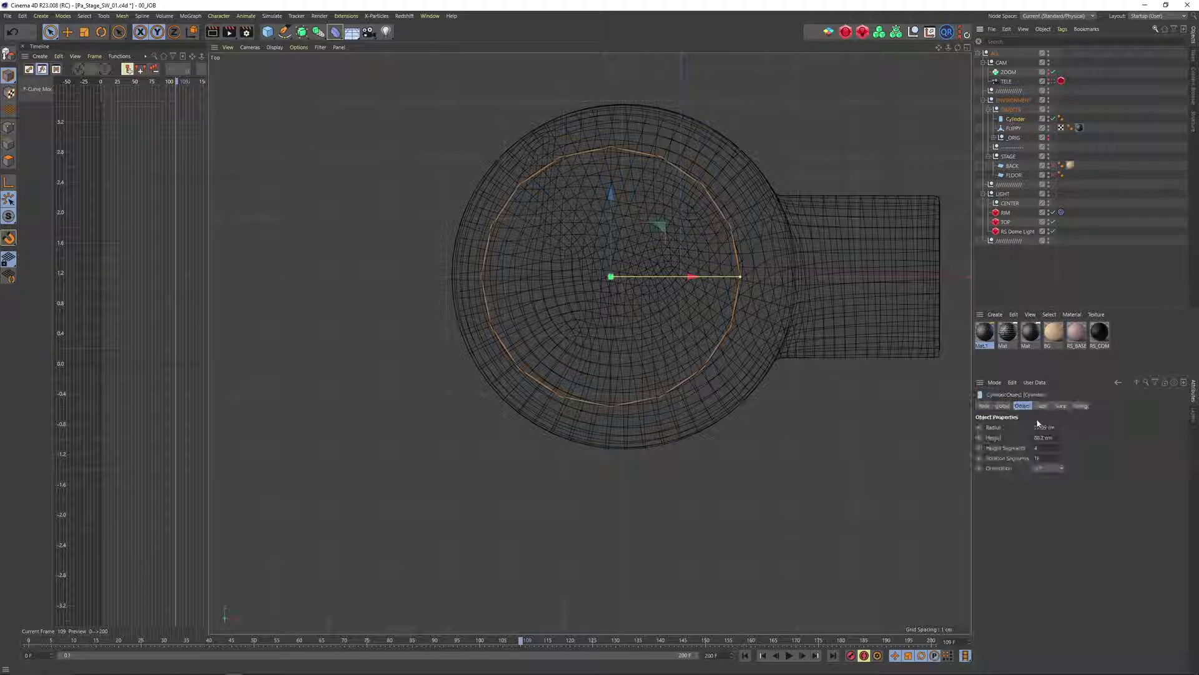
{"action": "type", "text": "88"}
{"action": "key", "text": "Return"}
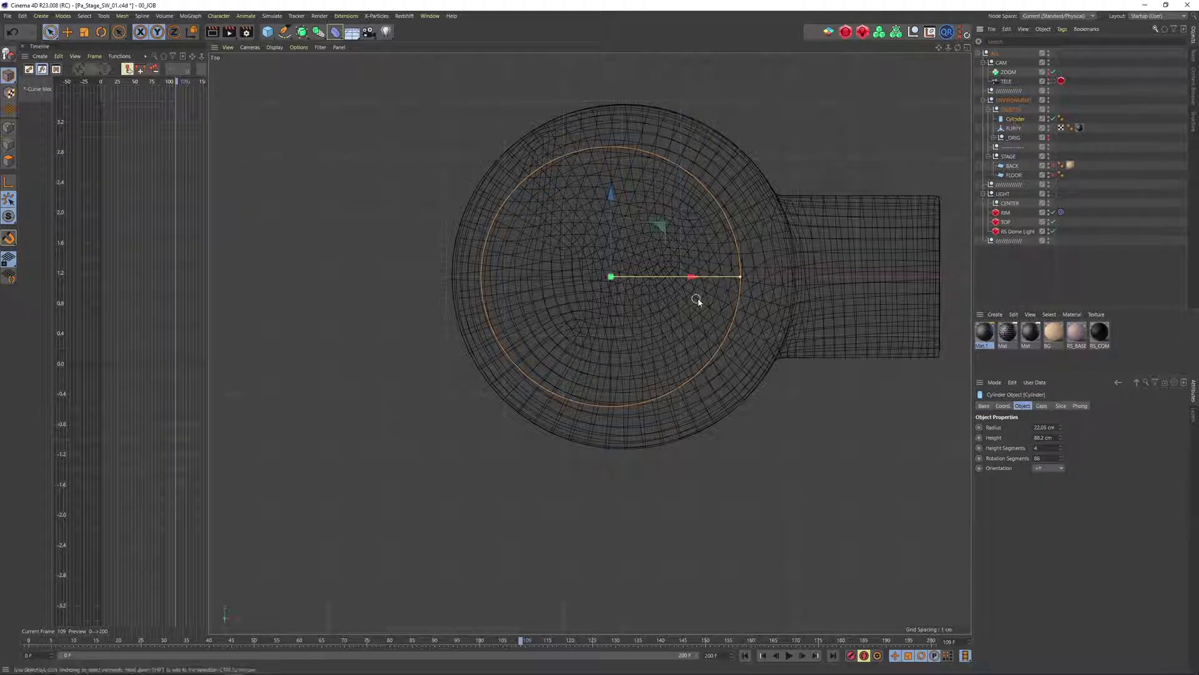
Fit the cylinder to FLIPPY's round crown by fine-tuning its position and scaling it up to the crown's outer outline.
{"action": "left_click_drag", "start_coordinate": [689, 280], "coordinate": [701, 280]}
{"action": "key", "text": "t"}
{"action": "left_click_drag", "start_coordinate": [621, 406], "coordinate": [709, 383]}
{"action": "key", "text": "space"}
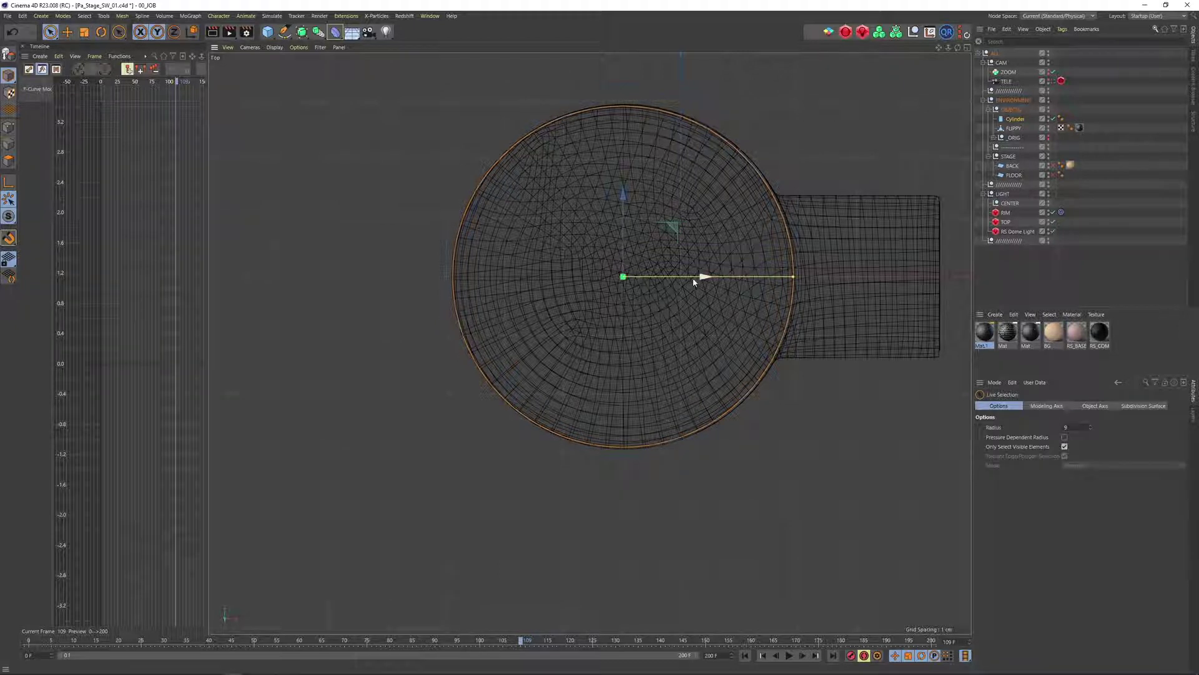
{"action": "left_click_drag", "start_coordinate": [695, 279], "coordinate": [697, 279]}
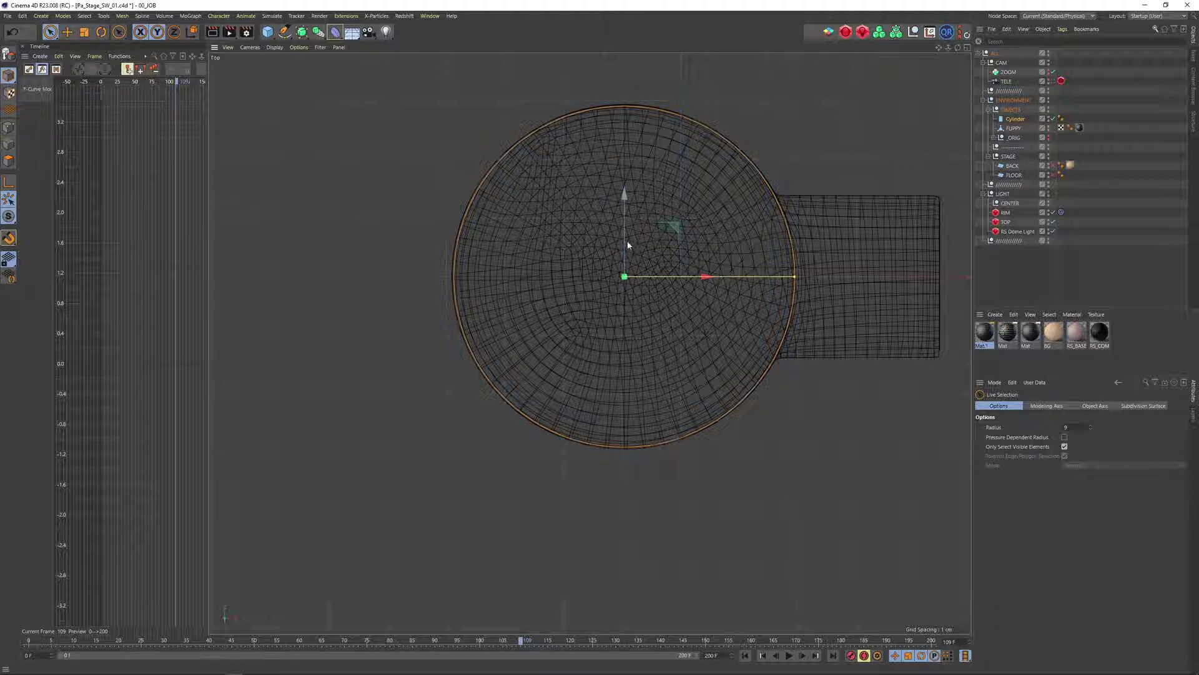
{"action": "key", "text": "space"}
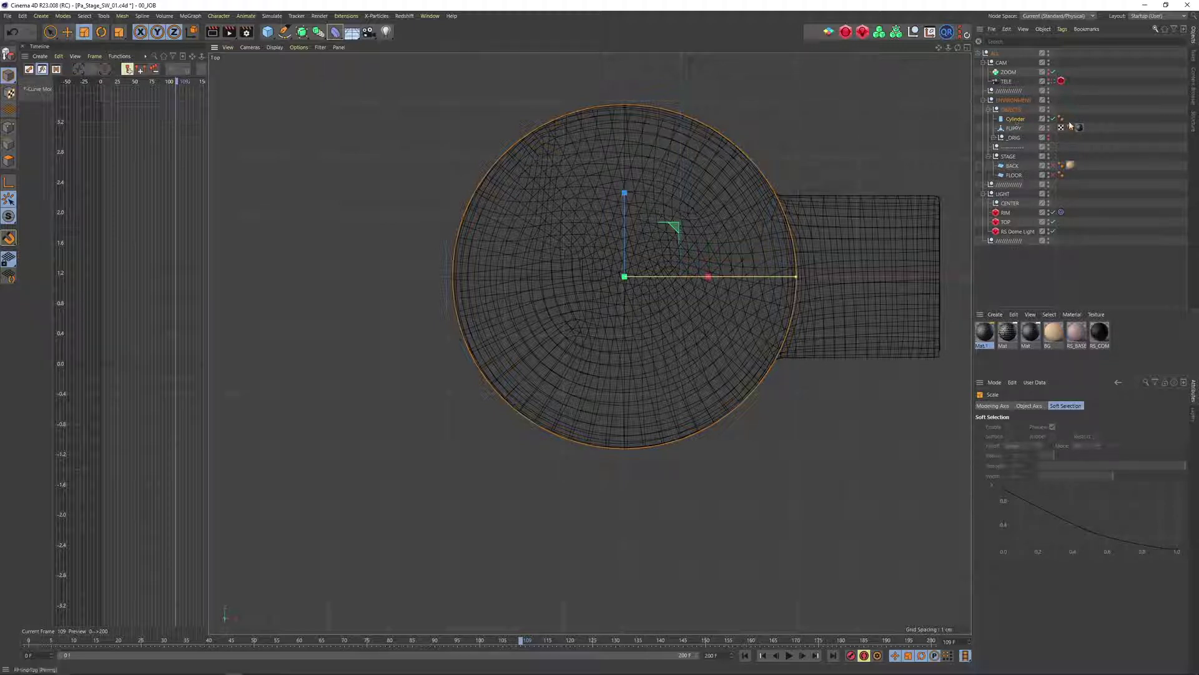
Move FLIPPY's axis to the centre of its round crown, using the cylinder's axis as the reference.
{"action": "scroll", "coordinate": [637, 277], "scroll_direction": "up", "scroll_amount": 10}
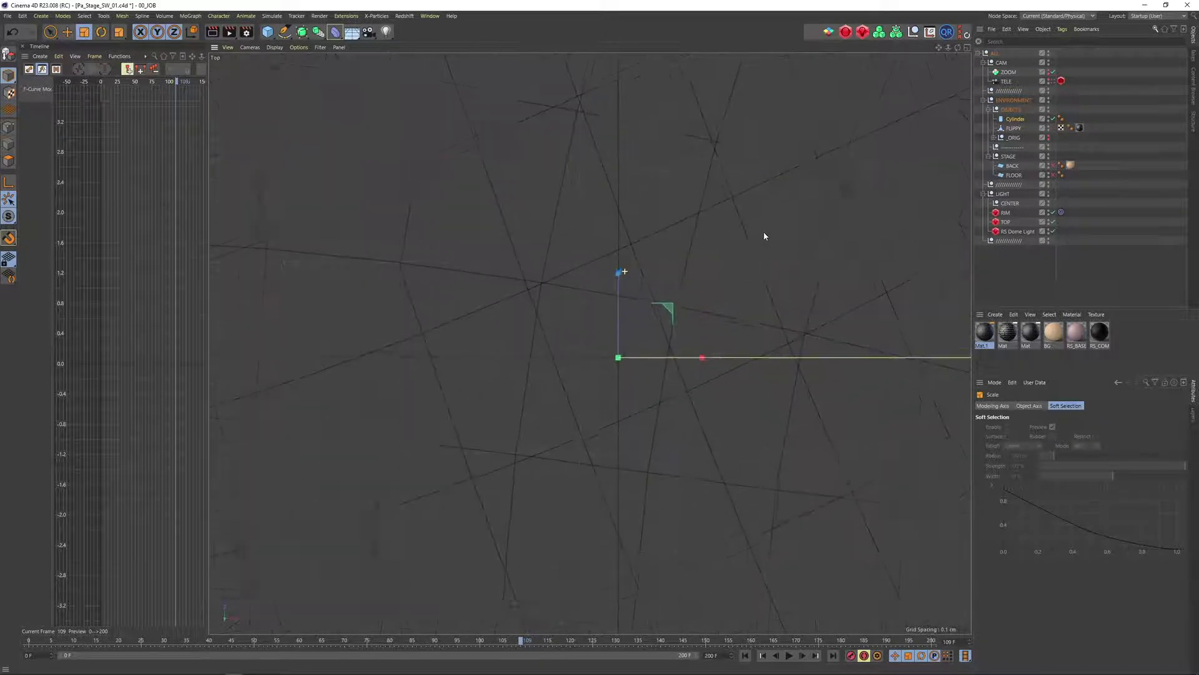
{"action": "scroll", "coordinate": [571, 377], "scroll_direction": "down", "scroll_amount": 10}
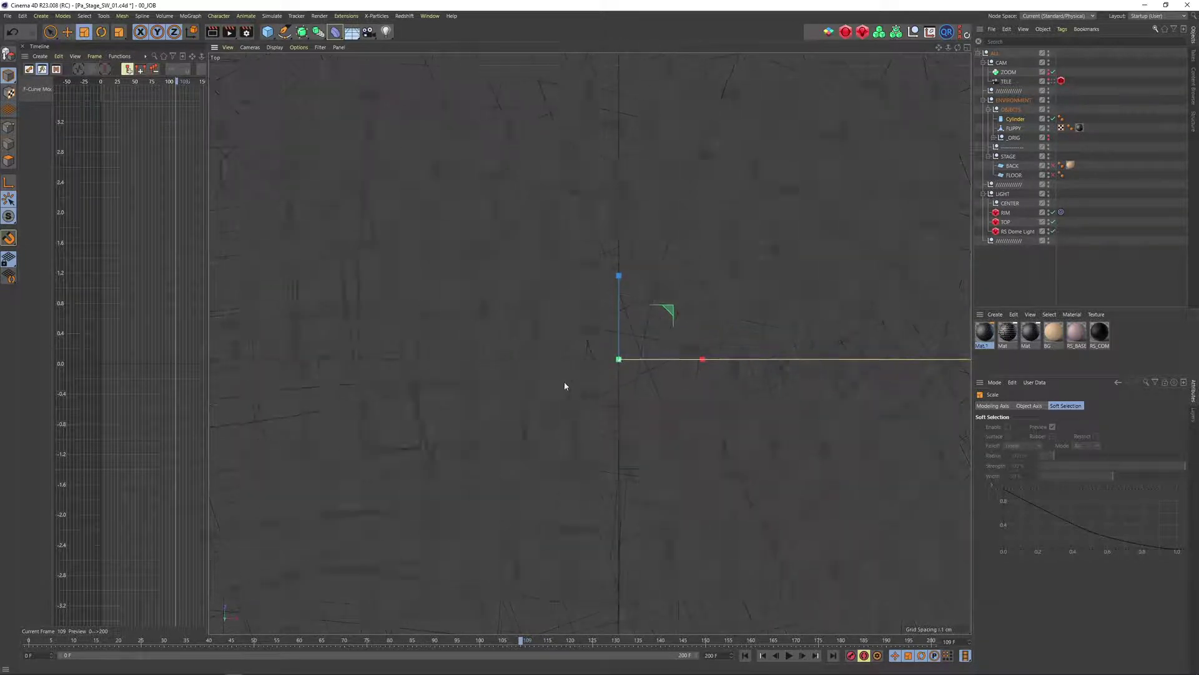
{"action": "left_click", "coordinate": [1009, 128]}
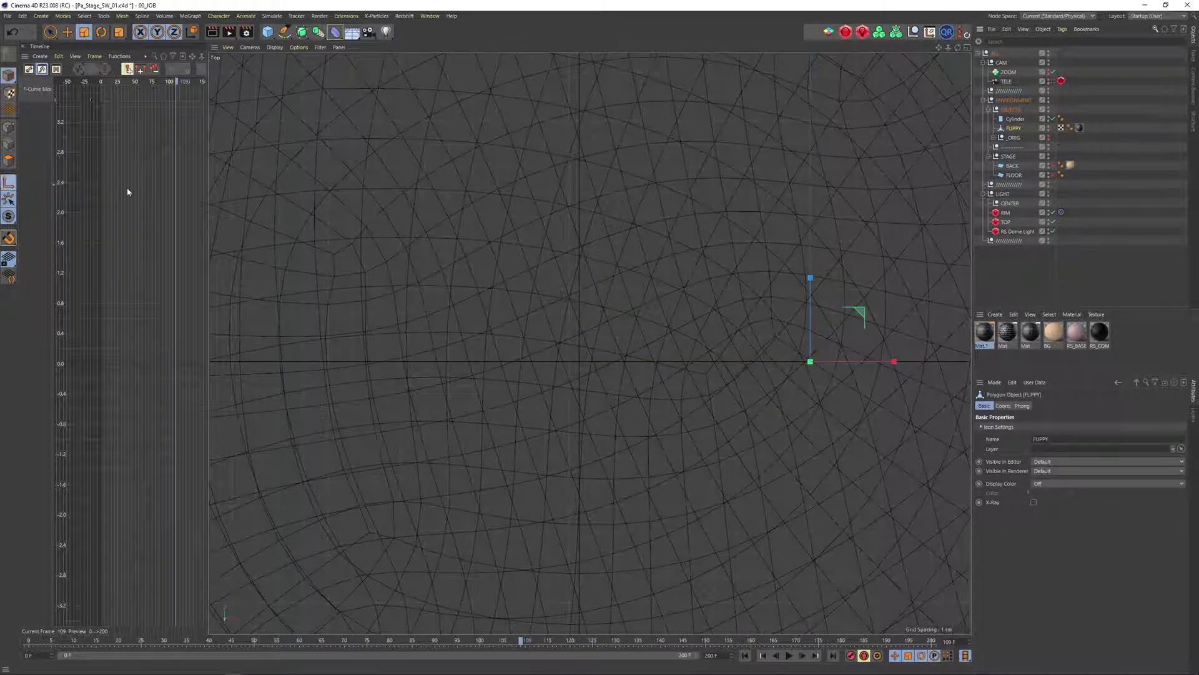
{"action": "key", "text": "space"}
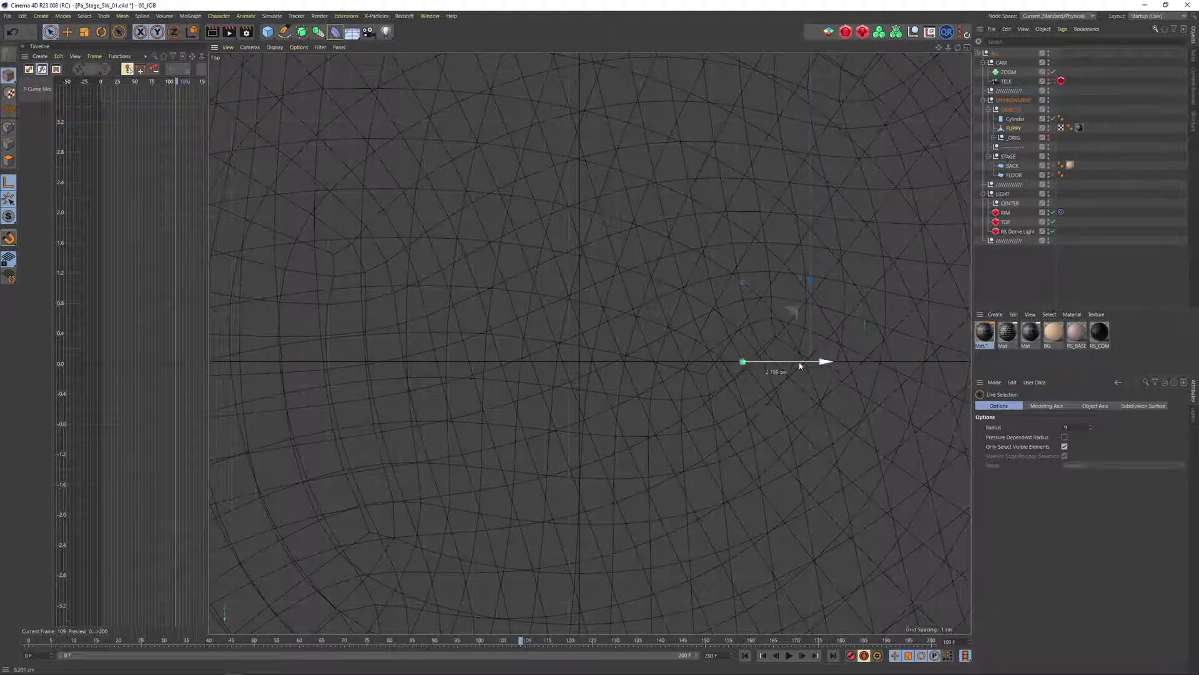
{"action": "left_click", "coordinate": [1015, 119]}
{"action": "scroll", "coordinate": [692, 350], "scroll_direction": "up", "scroll_amount": 6}
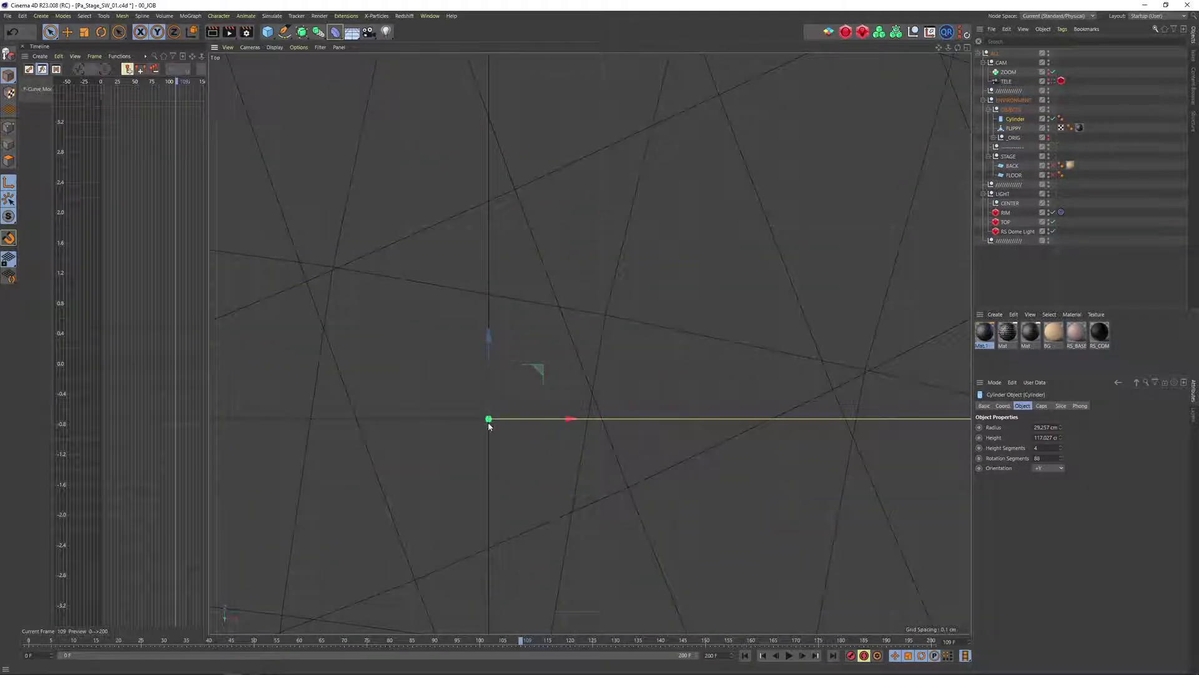
{"action": "left_click", "coordinate": [1012, 128]}
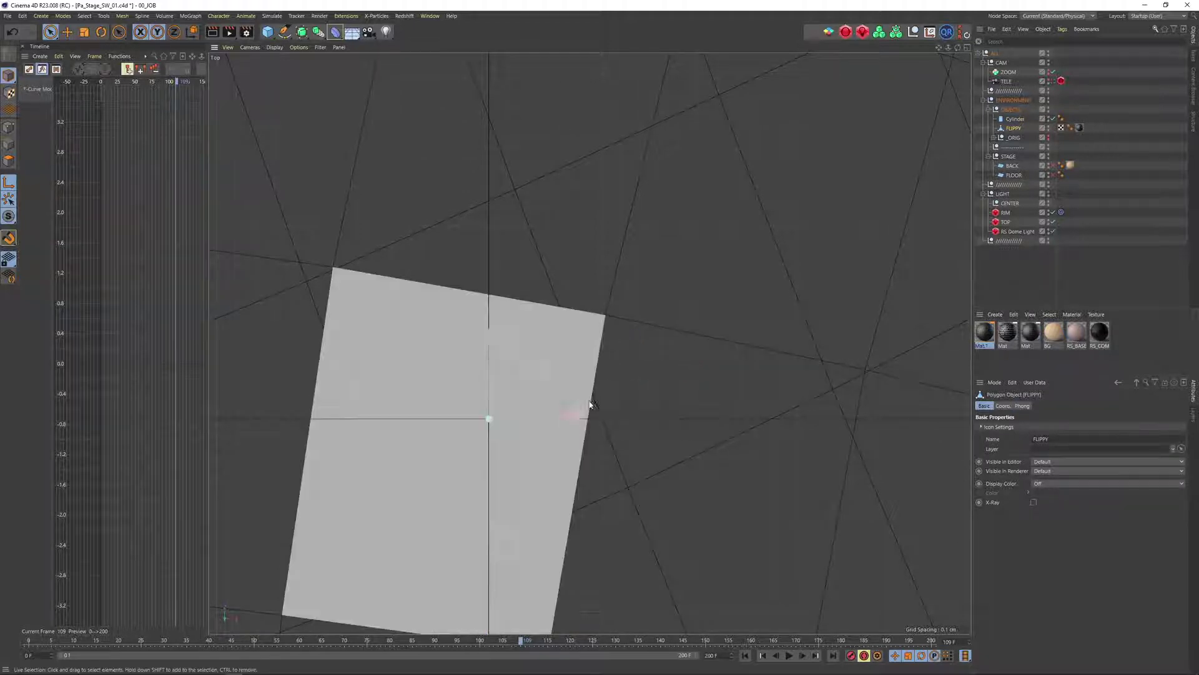
{"action": "left_click", "coordinate": [1013, 119]}
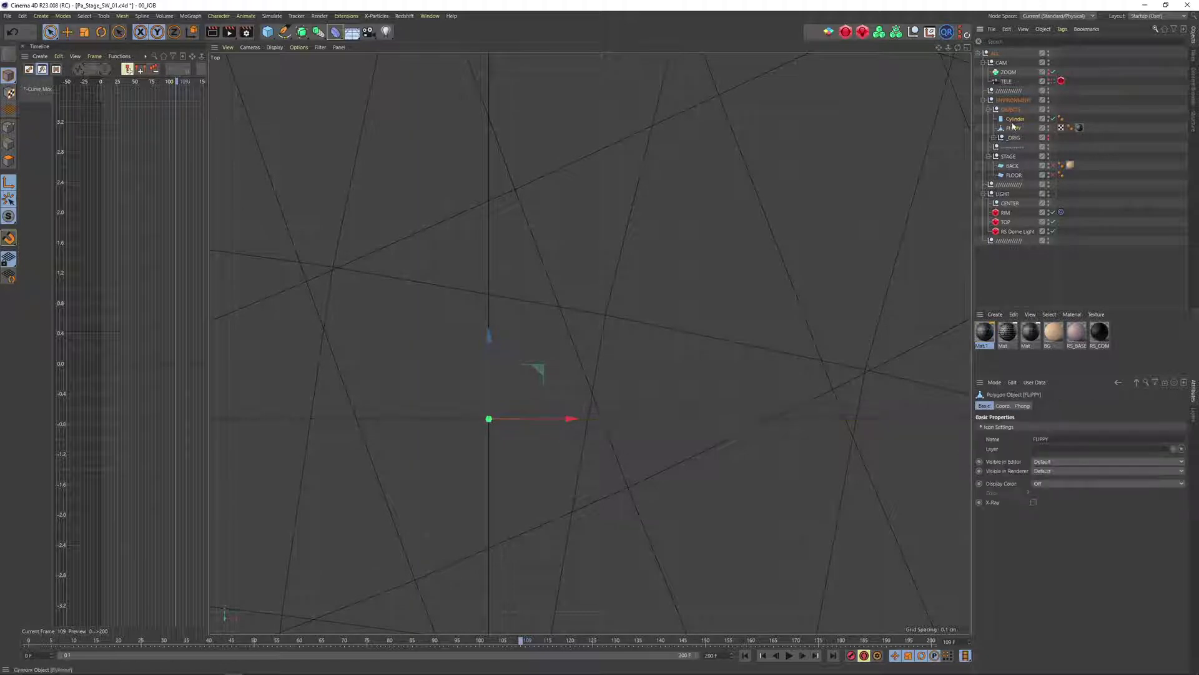
{"action": "left_click", "coordinate": [1012, 130]}
{"action": "right_click_drag", "start_coordinate": [577, 168], "coordinate": [432, 265], "text": "alt"}
{"action": "middle_click_drag", "start_coordinate": [531, 177], "coordinate": [476, 324], "text": "alt"}
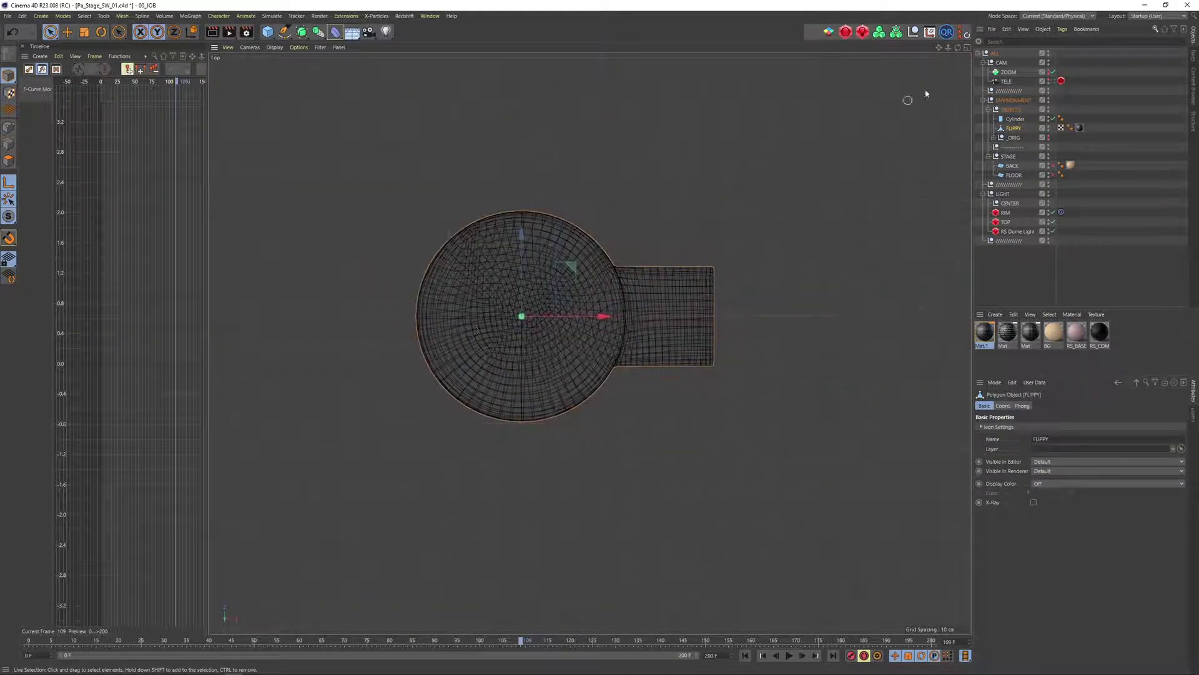
Return to the perspective view and delete the guide cylinder.
{"action": "left_click", "coordinate": [968, 50]}
{"action": "left_click", "coordinate": [584, 48]}
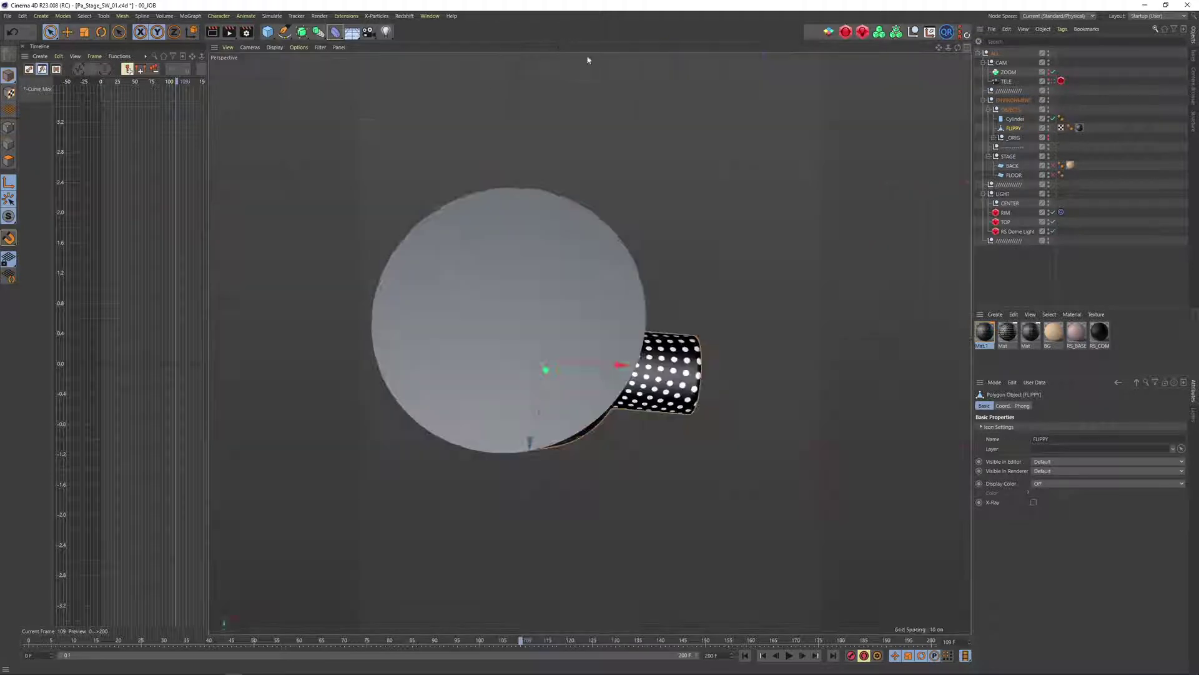
{"action": "left_click_drag", "start_coordinate": [496, 328], "coordinate": [687, 244], "text": "alt"}
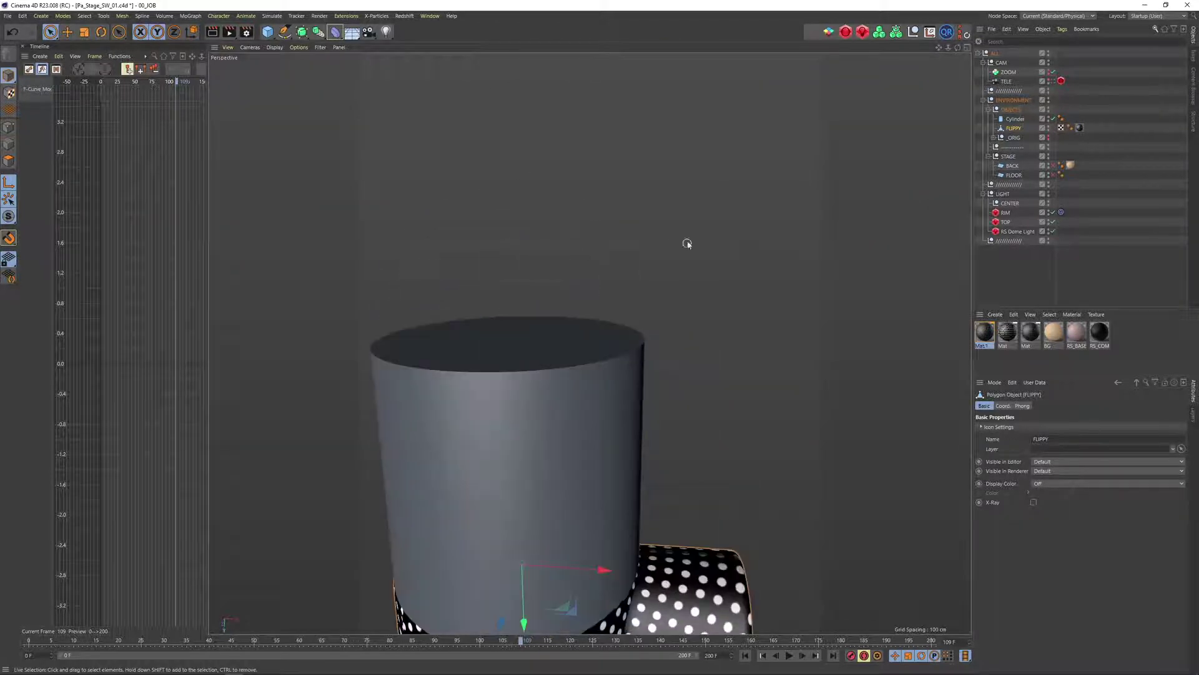
{"action": "left_click", "coordinate": [1013, 118]}
{"action": "key", "text": "Delete"}
Duplicate the FLIPPY mesh within the OBJECTS group and rotate the copy upside down around its centred axis.
{"action": "middle_click_drag", "start_coordinate": [573, 527], "coordinate": [598, 377], "text": "alt"}
{"action": "left_click_drag", "start_coordinate": [597, 376], "coordinate": [590, 437], "text": "alt"}
{"action": "right_click_drag", "start_coordinate": [590, 437], "coordinate": [543, 413], "text": "alt"}
{"action": "left_click_drag", "start_coordinate": [543, 412], "coordinate": [553, 438], "text": "alt"}
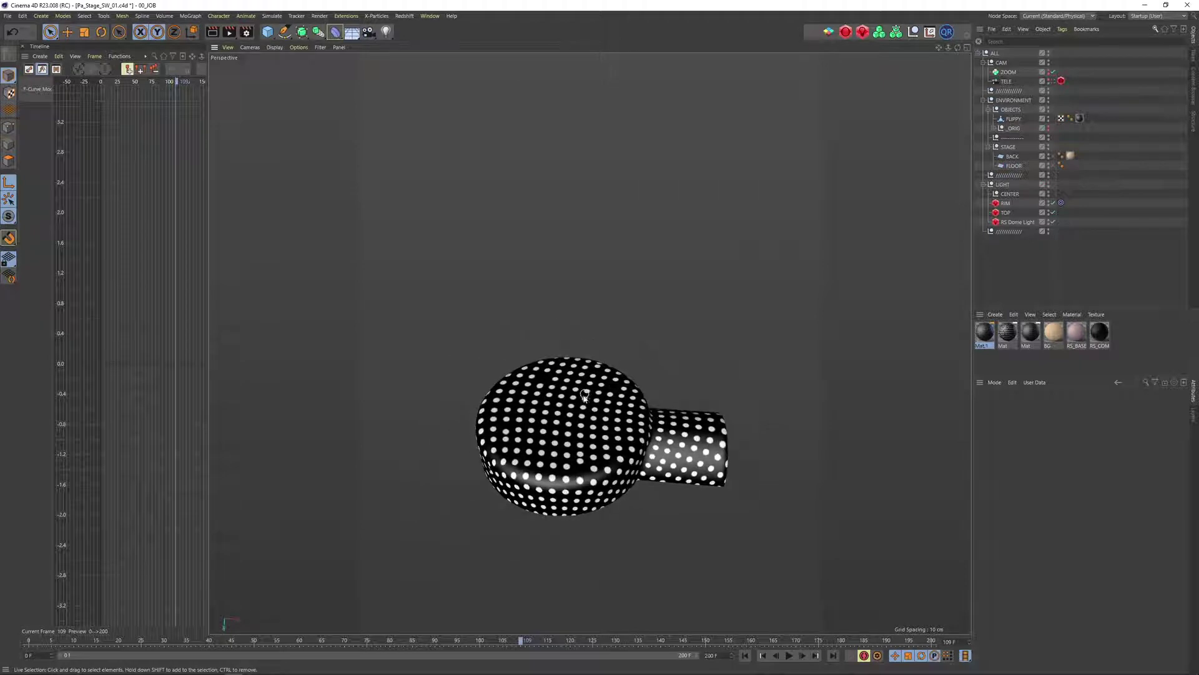
{"action": "left_click", "coordinate": [1012, 118]}
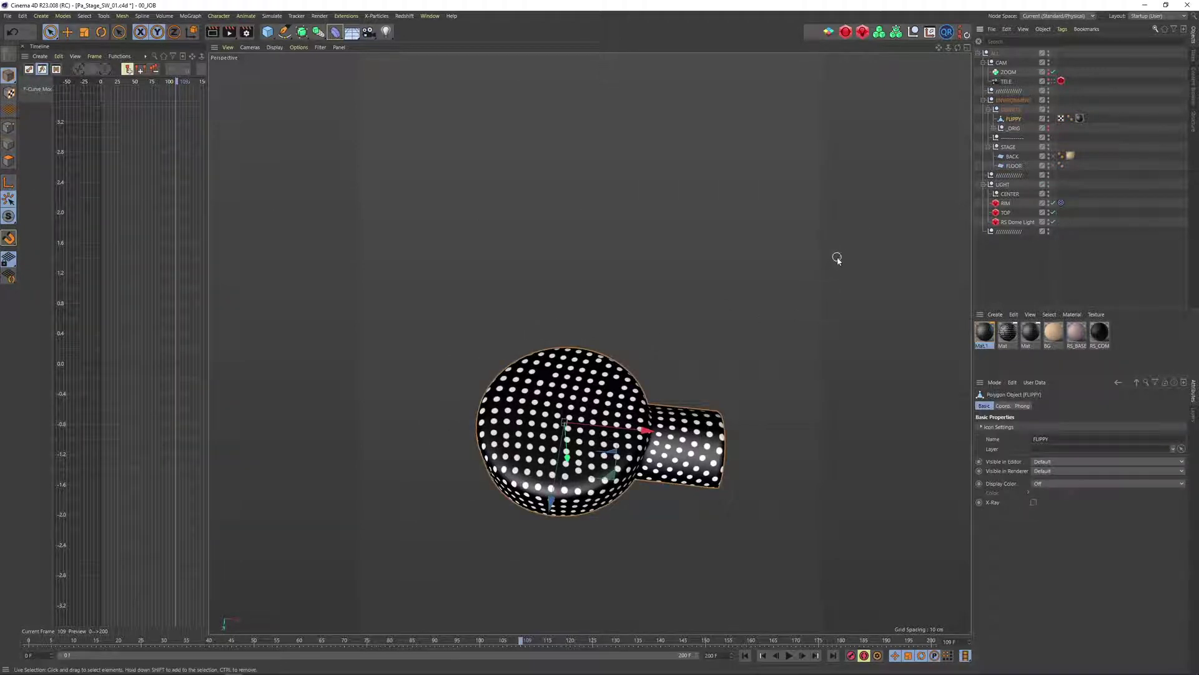
{"action": "key", "text": "ctrl+c"}
{"action": "key", "text": "ctrl+v"}
{"action": "key", "text": "r"}
{"action": "left_click_drag", "start_coordinate": [559, 416], "coordinate": [606, 627]}
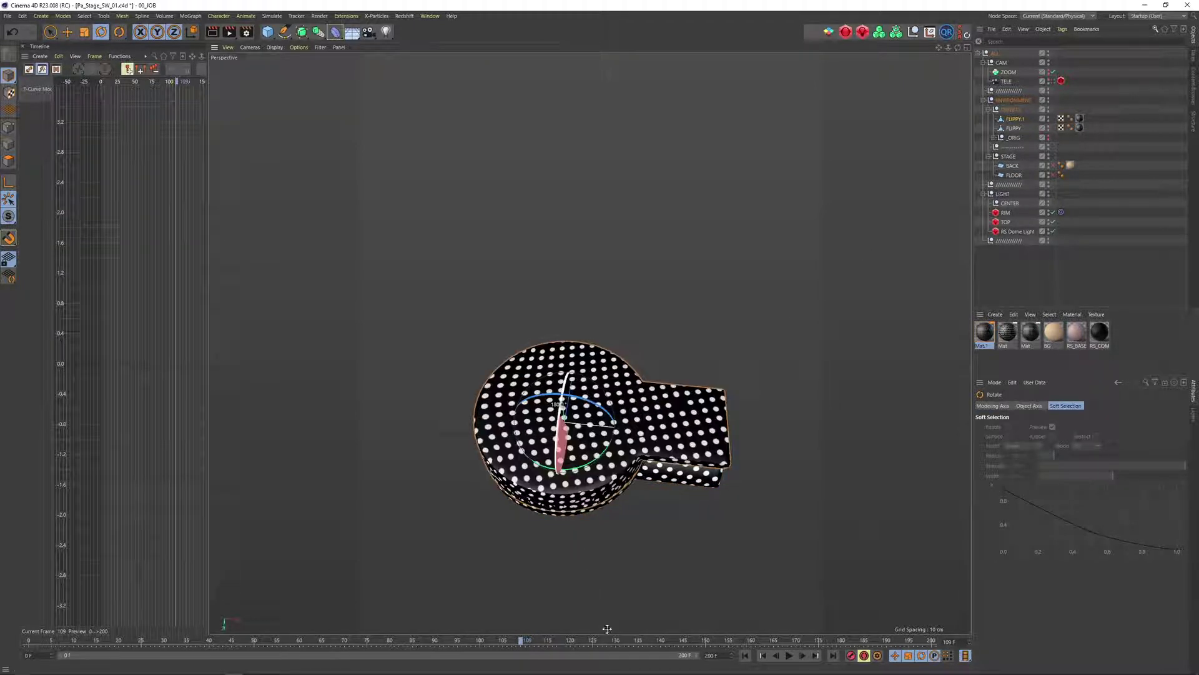
Move the flipped FLIPPY copy vertically so it sits against the original with a narrow gap between them.
{"action": "key", "text": "space"}
{"action": "left_click_drag", "start_coordinate": [560, 392], "coordinate": [553, 350]}
{"action": "scroll", "coordinate": [562, 412], "scroll_direction": "up", "scroll_amount": 5}
{"action": "left_click_drag", "start_coordinate": [542, 378], "coordinate": [545, 401]}
{"action": "mouse_move", "coordinate": [544, 409]}
{"action": "left_mouse_down", "text": "alt"}
{"action": "mouse_move", "coordinate": [540, 397]}
{"action": "mouse_move", "coordinate": [541, 420]}
{"action": "left_mouse_up", "text": "alt"}
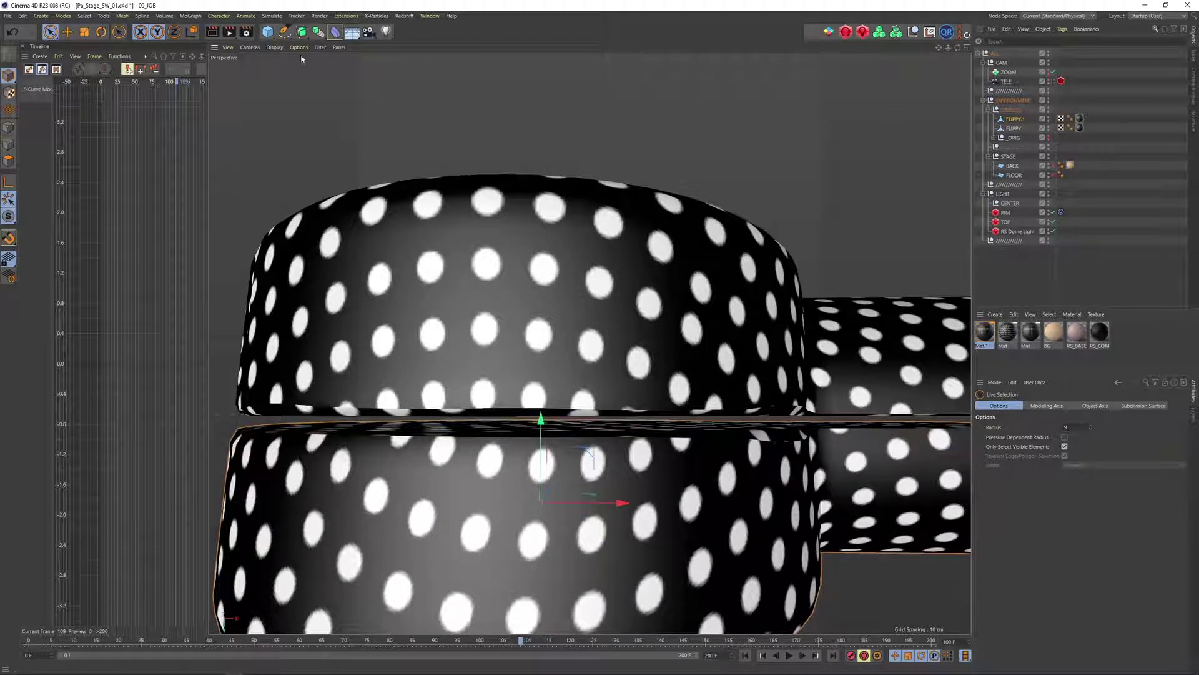
Add a new cylinder primitive and set its height to 20 cm.
{"action": "left_click", "coordinate": [267, 37]}
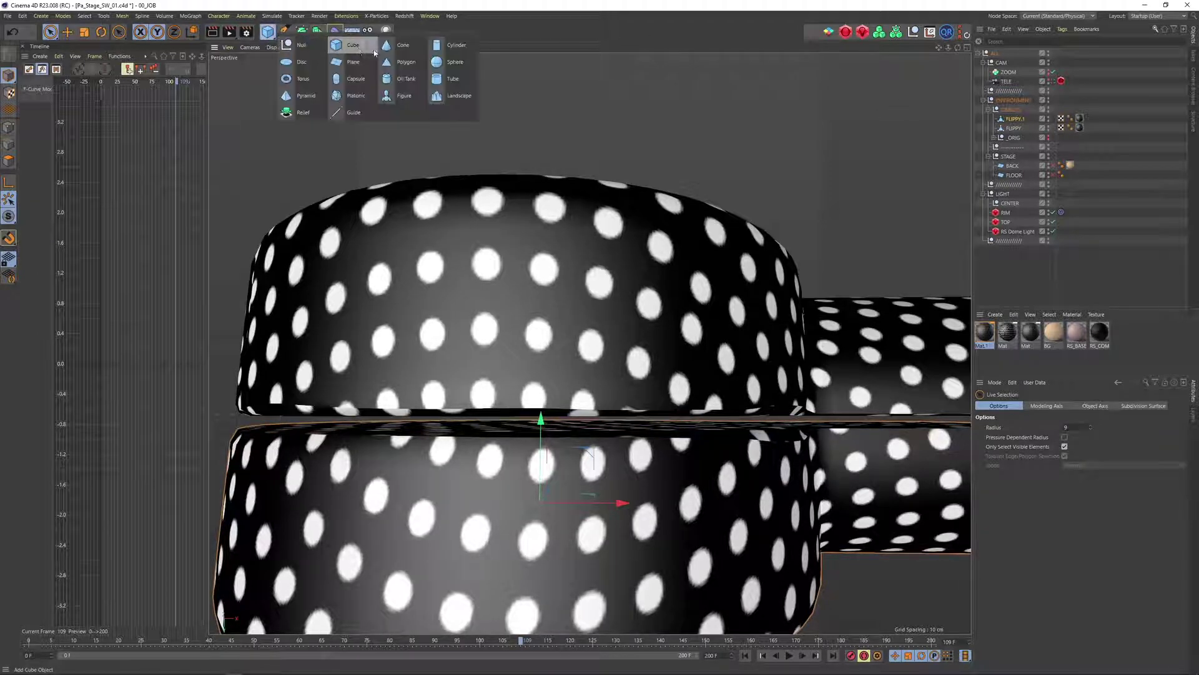
{"action": "left_click", "coordinate": [451, 45]}
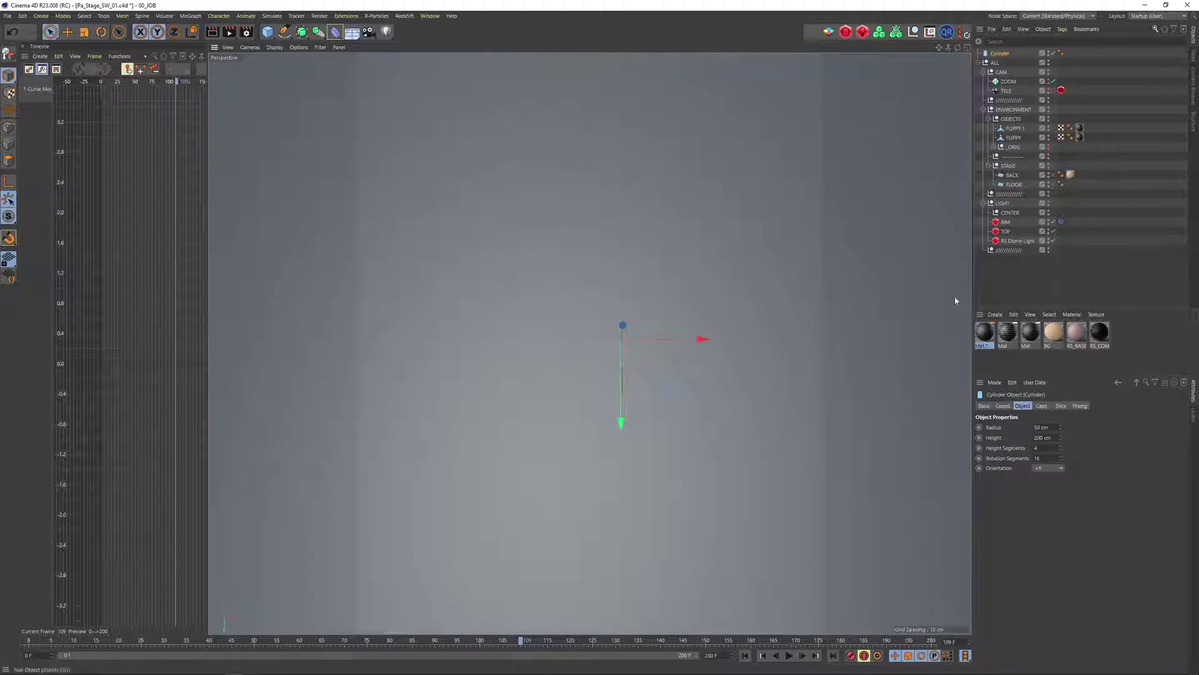
{"action": "right_click_drag", "start_coordinate": [618, 248], "coordinate": [564, 304], "text": "alt"}
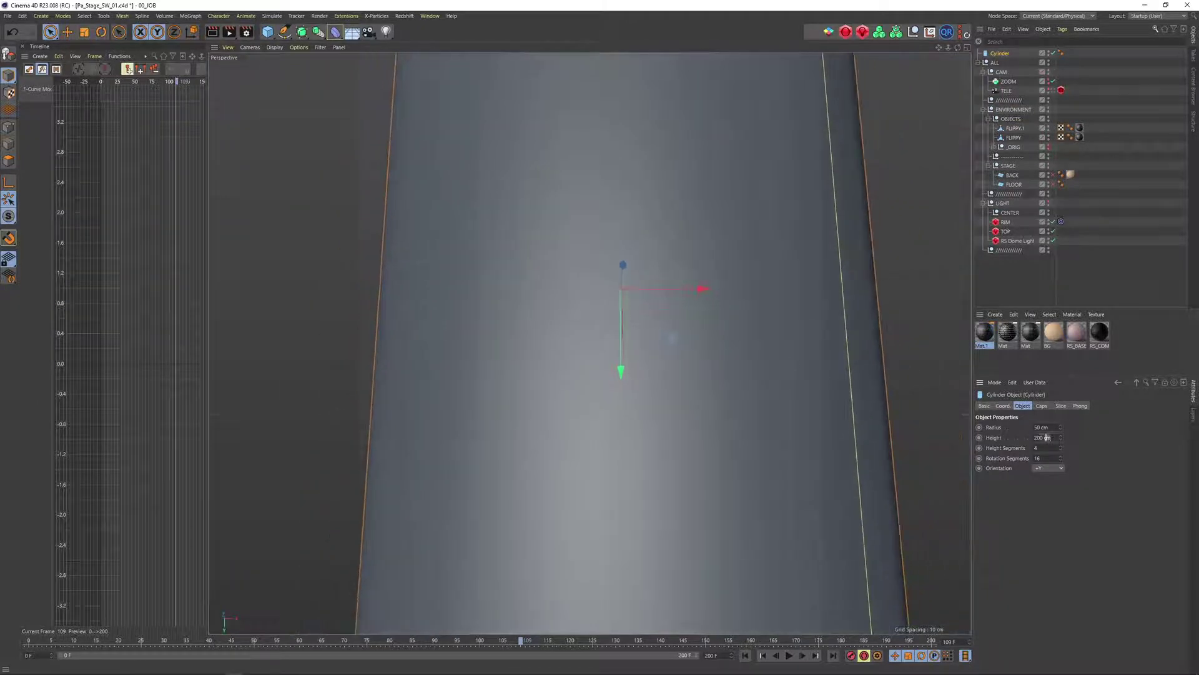
{"action": "type", "text": "20"}
{"action": "key", "text": "Return"}
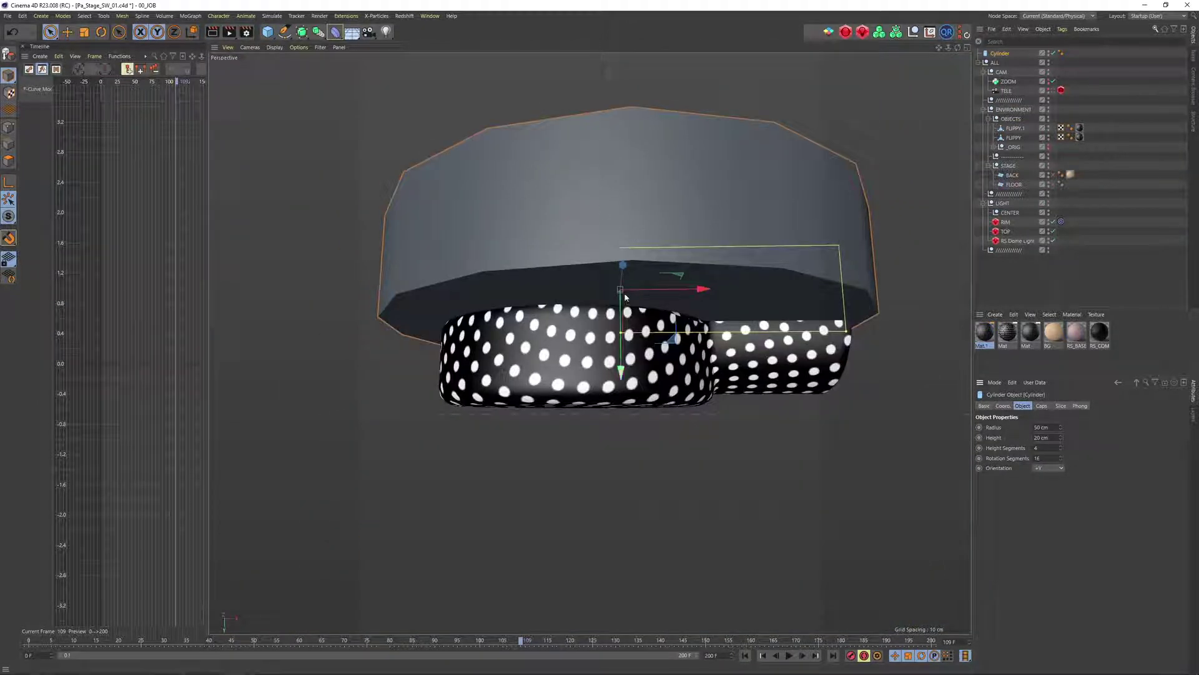
Scale the new cylinder down to about the crown's size and position it inside the two stacked FLIPPY meshes.
{"action": "key", "text": "t"}
{"action": "left_click_drag", "start_coordinate": [625, 298], "coordinate": [573, 436]}
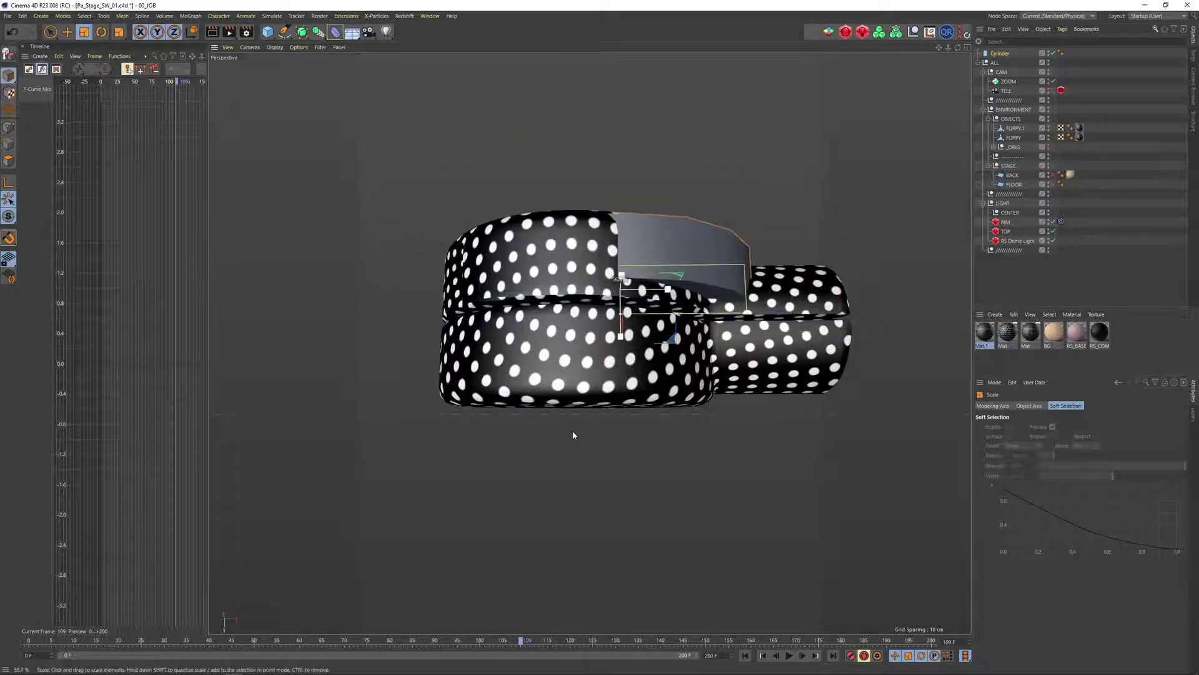
{"action": "key", "text": "9"}
{"action": "left_click_drag", "start_coordinate": [611, 270], "coordinate": [603, 318], "text": "alt"}
{"action": "left_click_drag", "start_coordinate": [694, 210], "coordinate": [649, 214]}
{"action": "left_click_drag", "start_coordinate": [587, 282], "coordinate": [589, 335]}
Set the cylinder's height to 1 cm and move it into the gap between the two FLIPPY meshes.
{"action": "left_click", "coordinate": [999, 54]}
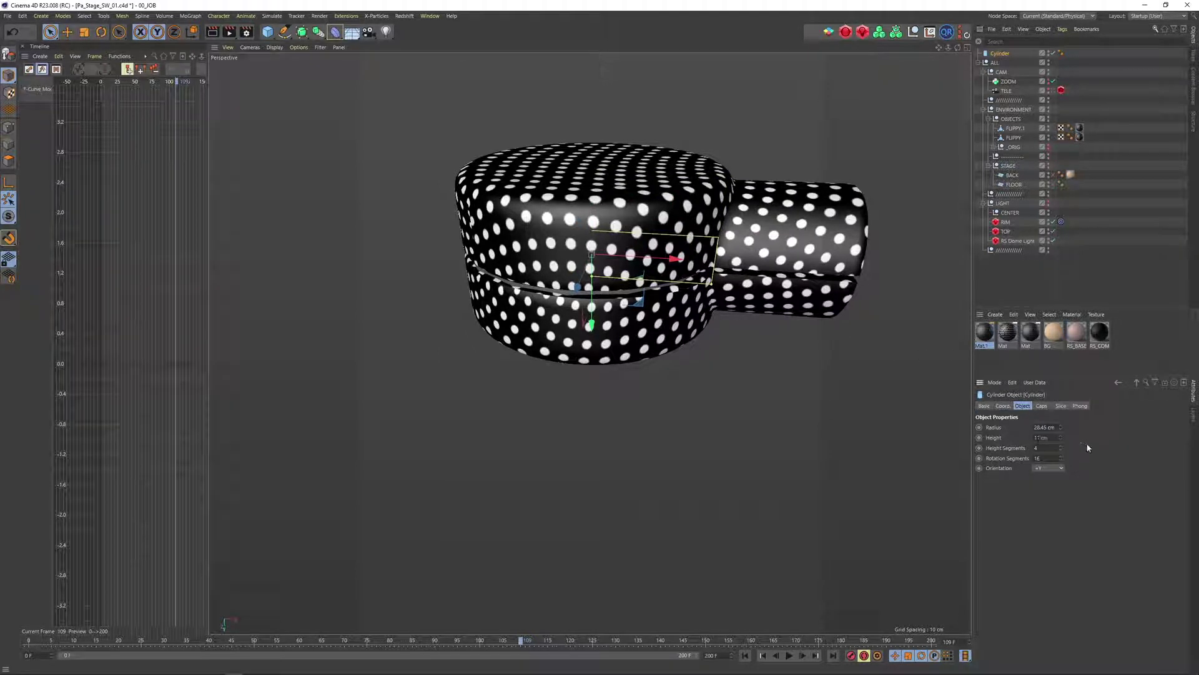
{"action": "left_click_drag", "start_coordinate": [1061, 438], "coordinate": [1070, 445]}
{"action": "scroll", "coordinate": [580, 243], "scroll_direction": "up", "scroll_amount": 5}
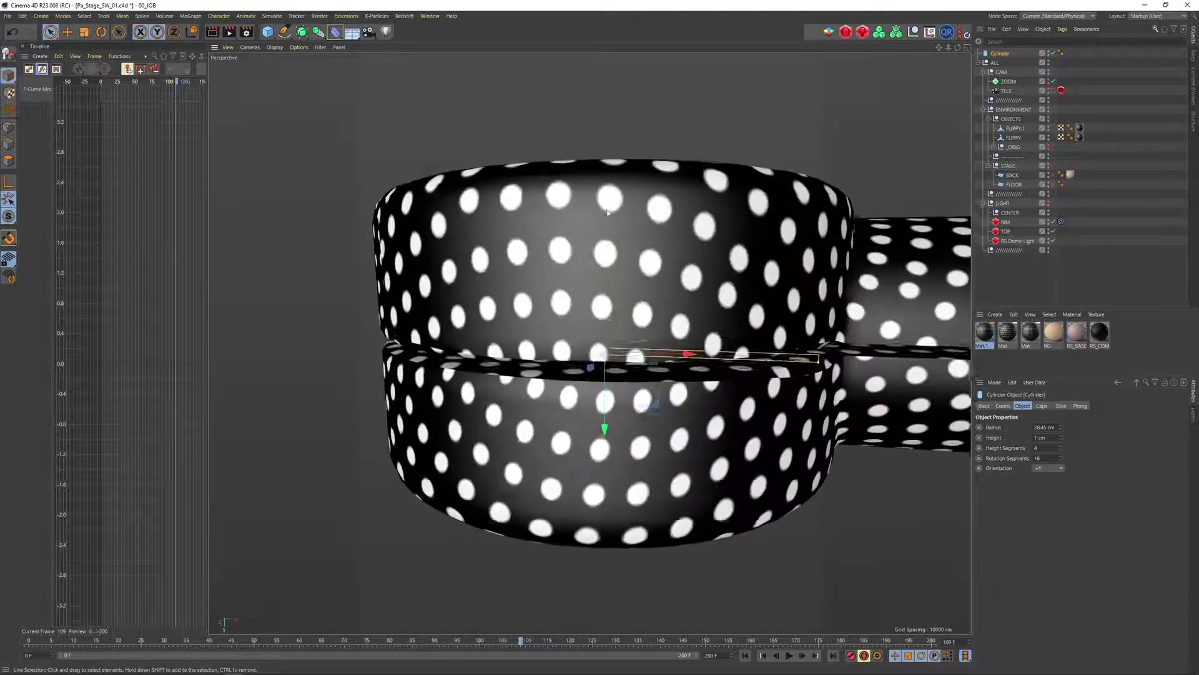
{"action": "left_click_drag", "start_coordinate": [605, 384], "coordinate": [577, 446]}
Set the cylinder's rotation segments to 88 and enable a cap fillet with a 0.1 cm radius.
{"action": "double_click", "coordinate": [1038, 458]}
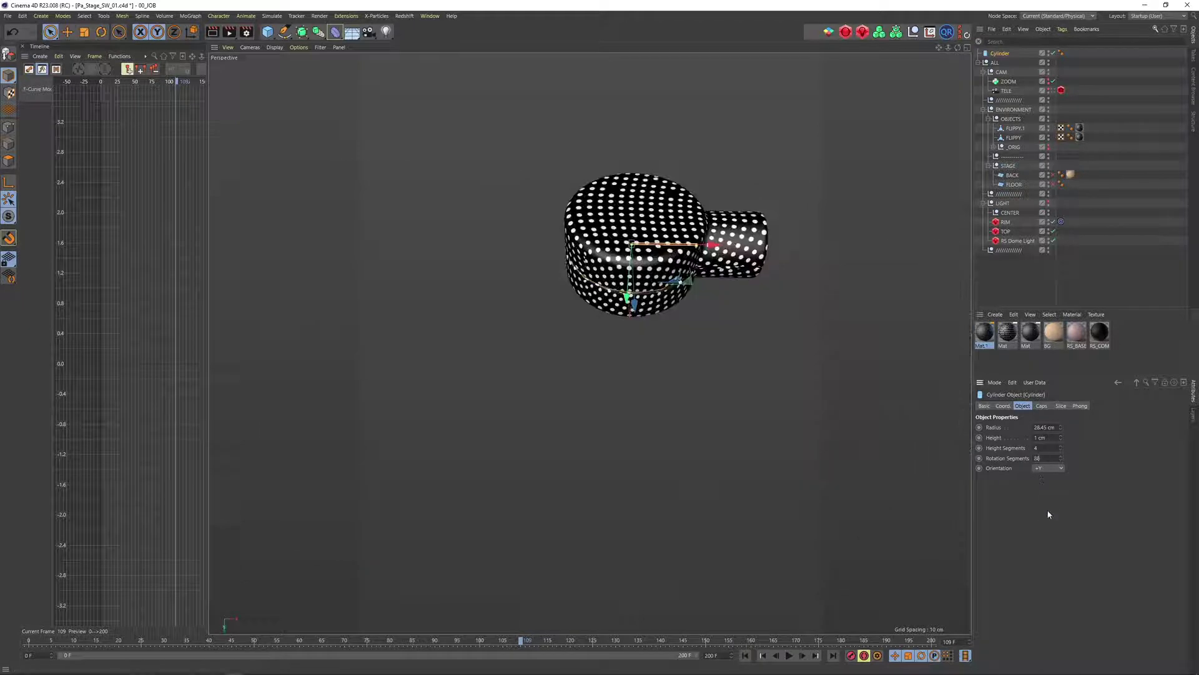
{"action": "scroll", "coordinate": [643, 215], "scroll_direction": "up", "scroll_amount": 6}
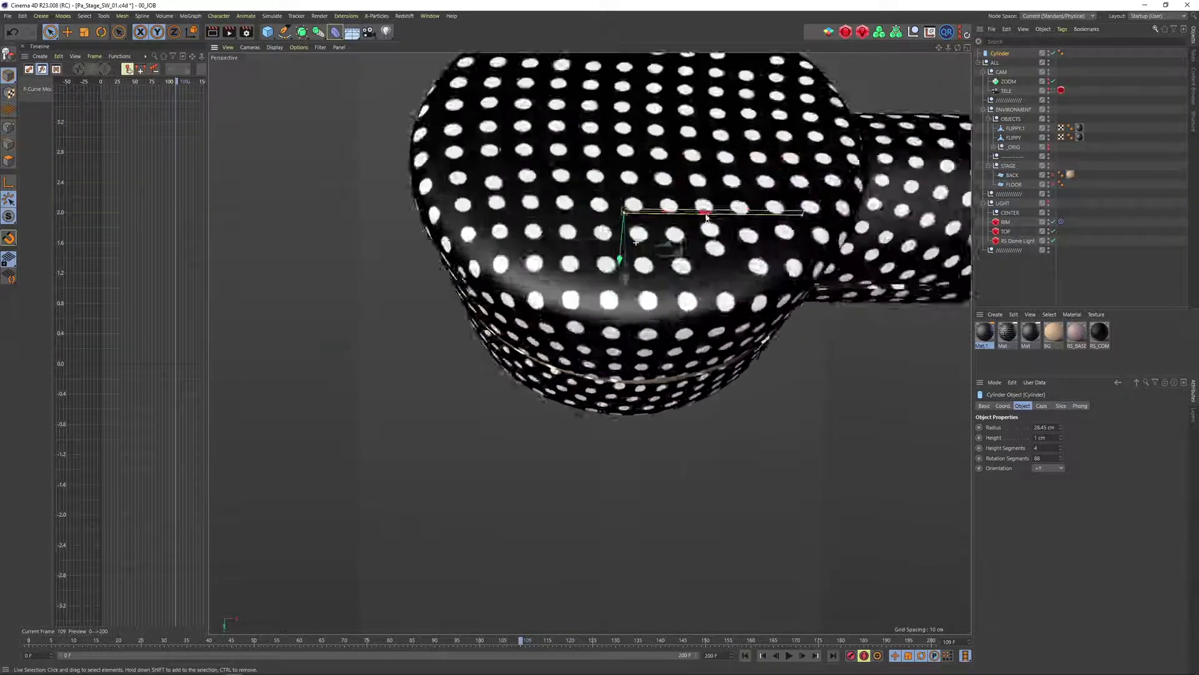
{"action": "left_click_drag", "start_coordinate": [652, 218], "coordinate": [644, 144], "text": "alt"}
{"action": "scroll", "coordinate": [599, 289], "scroll_direction": "down", "scroll_amount": 6}
{"action": "left_click_drag", "start_coordinate": [594, 287], "coordinate": [669, 344], "text": "alt"}
{"action": "scroll", "coordinate": [616, 357], "scroll_direction": "up", "scroll_amount": 3}
{"action": "left_click", "coordinate": [1041, 406]}
{"action": "left_click", "coordinate": [1013, 449]}
{"action": "type", "text": "0.1"}
{"action": "key", "text": "Return"}
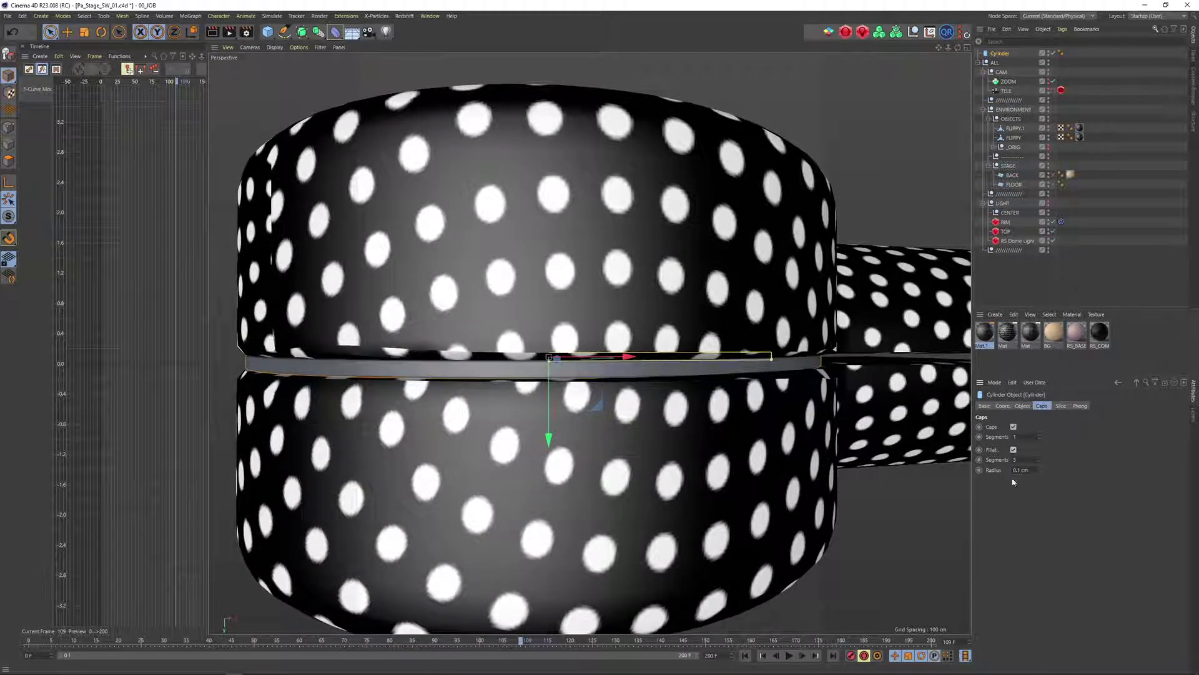
Scale the thin cylinder up slightly so its rim comes closer to the outer edge of the crown.
{"action": "left_click_drag", "start_coordinate": [555, 334], "coordinate": [515, 426], "text": "alt"}
{"action": "key", "text": "t"}
{"action": "left_click_drag", "start_coordinate": [643, 508], "coordinate": [651, 499]}
{"action": "left_click_drag", "start_coordinate": [573, 378], "coordinate": [511, 382], "text": "alt"}
{"action": "key", "text": "space"}
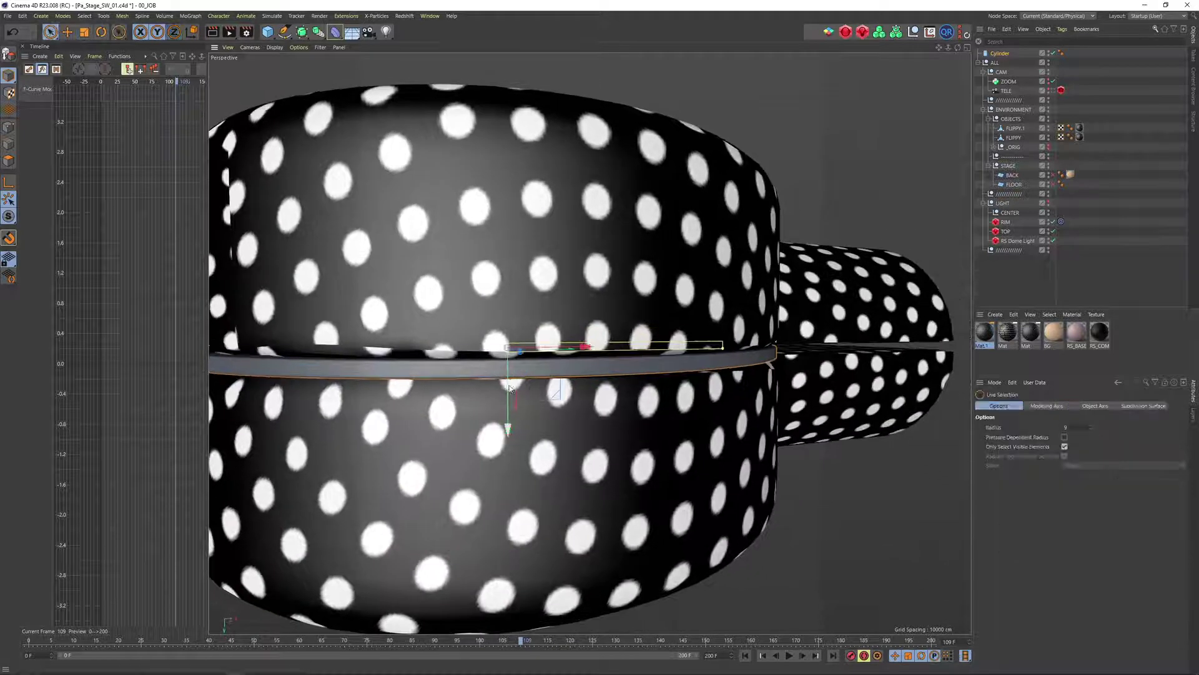
Examine the fit of the thin disc between the two FLIPPY meshes from several angles.
{"action": "right_click_drag", "start_coordinate": [507, 374], "coordinate": [551, 344], "text": "alt"}
{"action": "left_click_drag", "start_coordinate": [516, 318], "coordinate": [516, 372], "text": "alt"}
{"action": "right_click_drag", "start_coordinate": [554, 273], "coordinate": [541, 283], "text": "alt"}
{"action": "left_click_drag", "start_coordinate": [541, 243], "coordinate": [546, 289], "text": "alt"}
{"action": "right_click_drag", "start_coordinate": [576, 239], "coordinate": [496, 337], "text": "alt"}
{"action": "left_click_drag", "start_coordinate": [550, 243], "coordinate": [602, 256], "text": "alt"}
{"action": "key", "text": "t"}
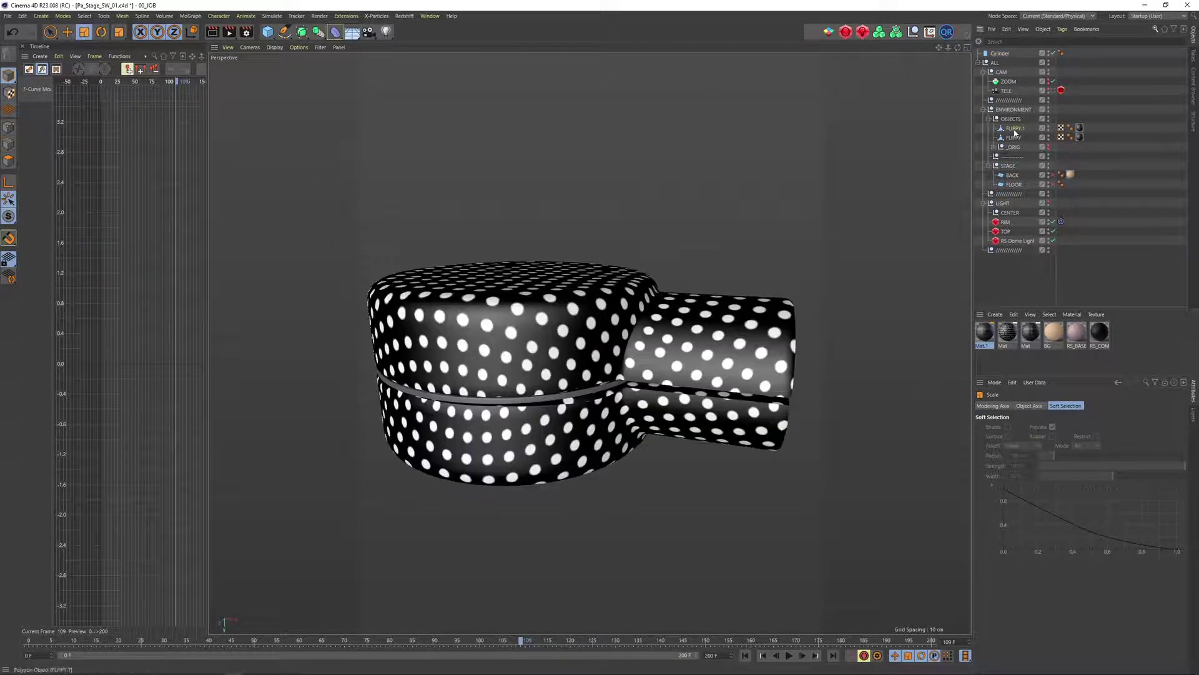
Replace the flipped FLIPPY copy's material with the second dot material, Mat.
{"action": "left_click", "coordinate": [1014, 128]}
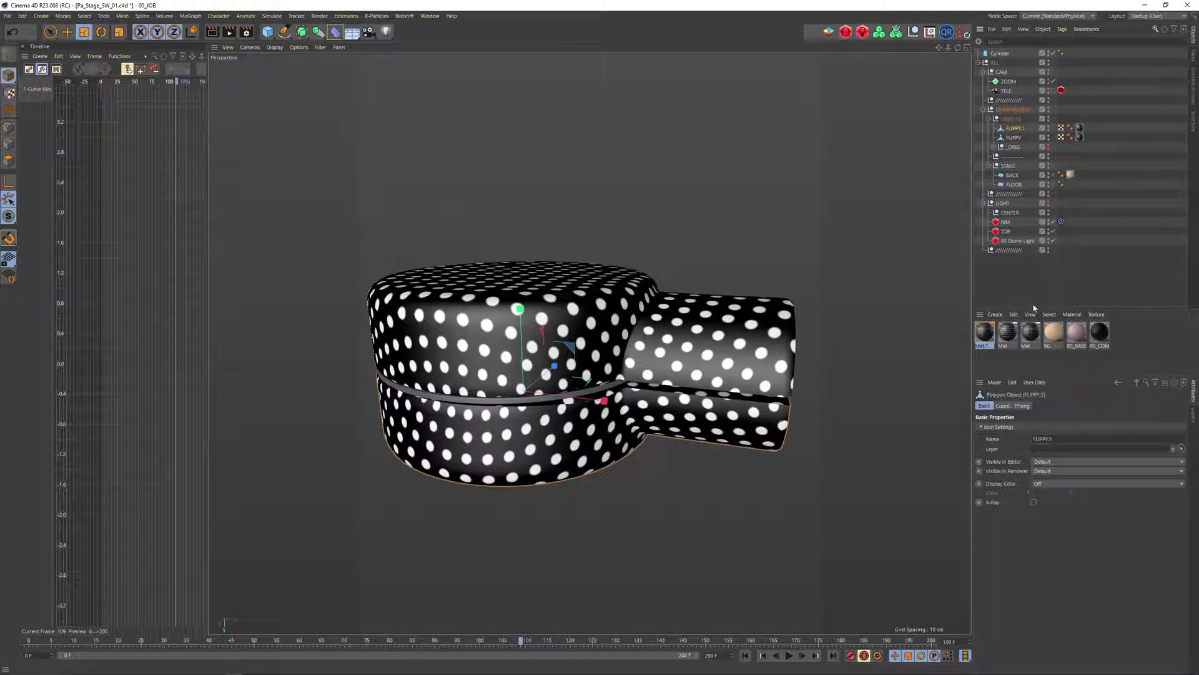
{"action": "left_click", "coordinate": [1007, 334]}
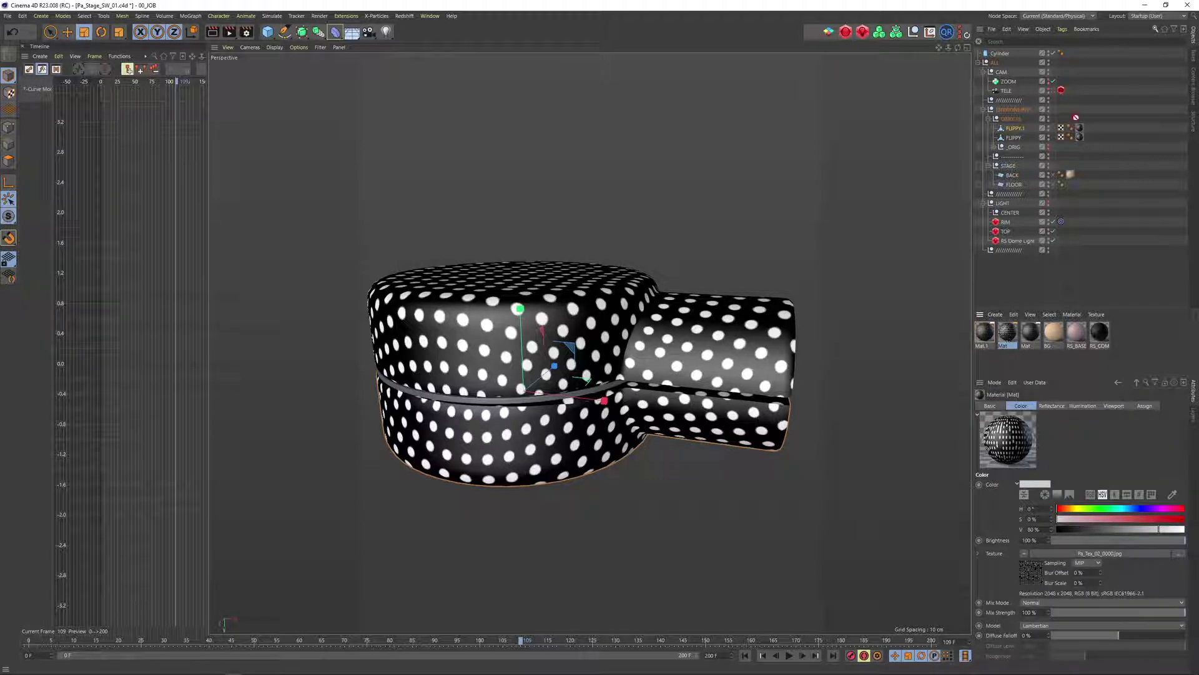
{"action": "left_click_drag", "start_coordinate": [1081, 129], "coordinate": [1079, 128]}
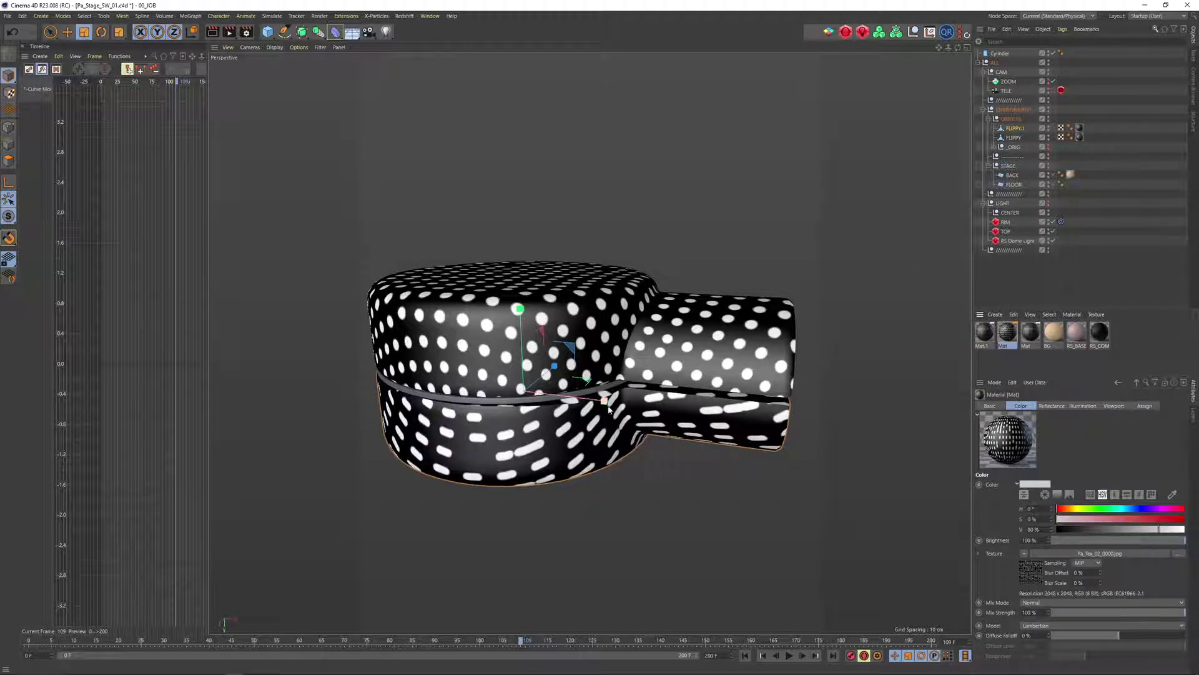
Play the dot animation from the first frame and examine both dotted halves from several angles.
{"action": "left_click_drag", "start_coordinate": [486, 340], "coordinate": [573, 276], "text": "alt"}
{"action": "middle_click_drag", "start_coordinate": [521, 325], "coordinate": [637, 300], "text": "alt"}
{"action": "left_click_drag", "start_coordinate": [578, 306], "coordinate": [571, 254], "text": "alt"}
{"action": "right_click_drag", "start_coordinate": [571, 255], "coordinate": [573, 324], "text": "alt"}
{"action": "left_click", "coordinate": [745, 655]}
{"action": "left_click", "coordinate": [789, 655]}
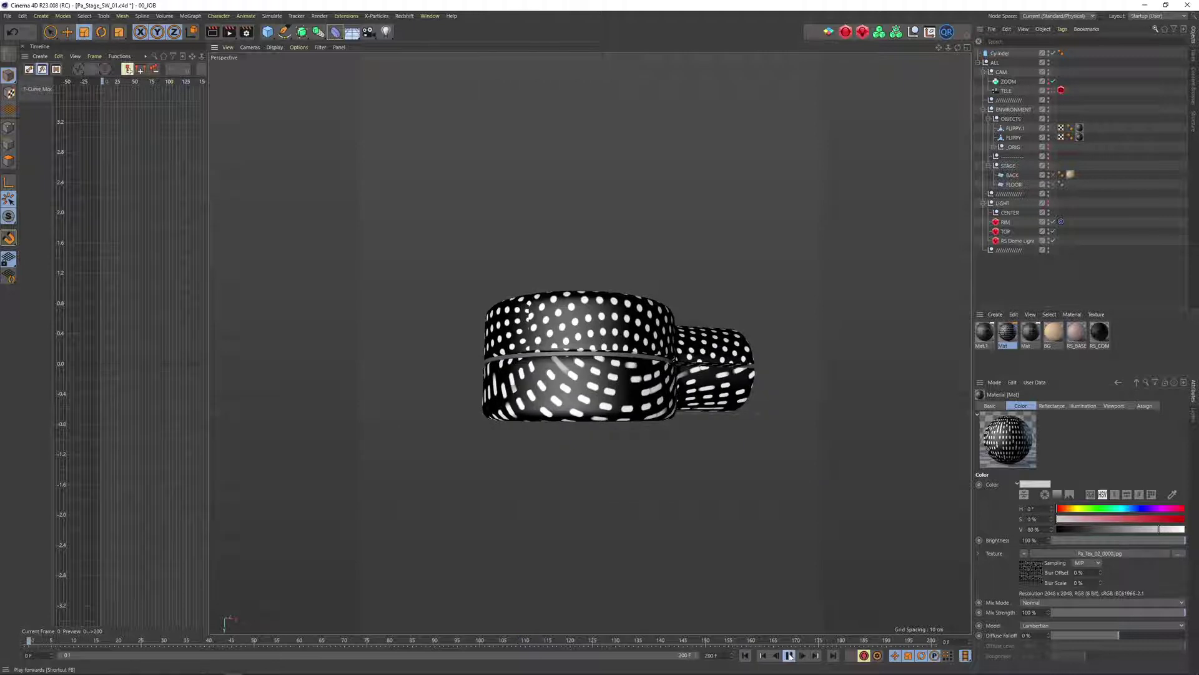
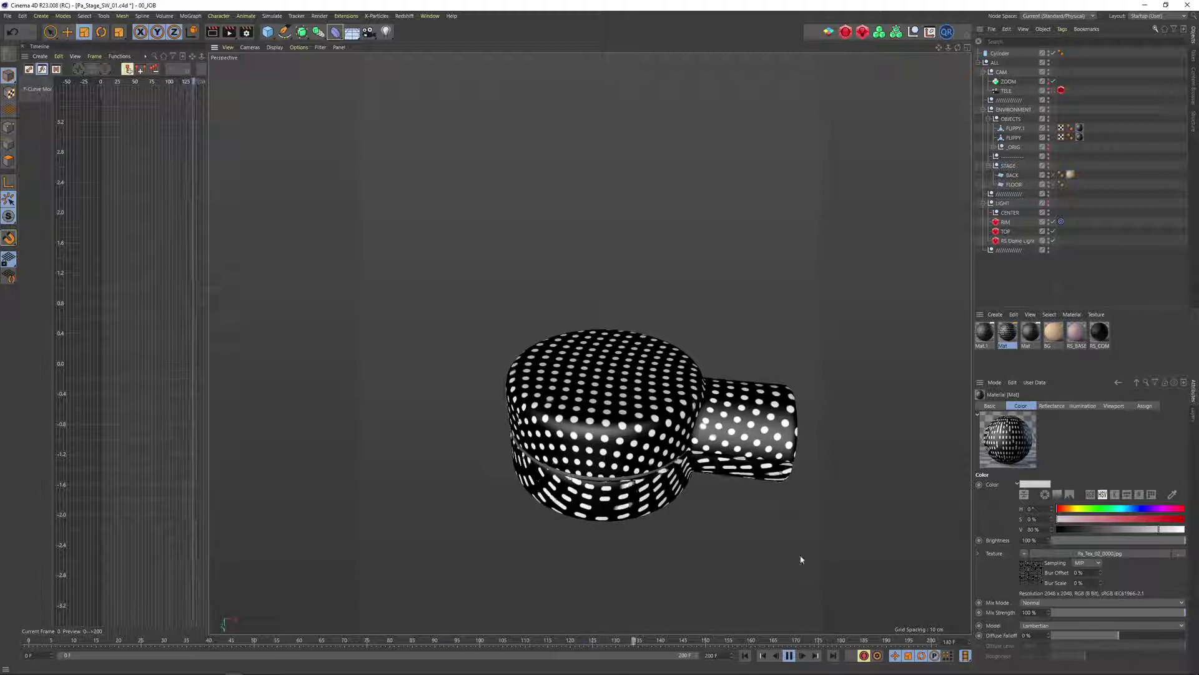
{"action": "left_click", "coordinate": [789, 655]}
{"action": "right_click", "coordinate": [741, 655]}
{"action": "left_click", "coordinate": [742, 655]}
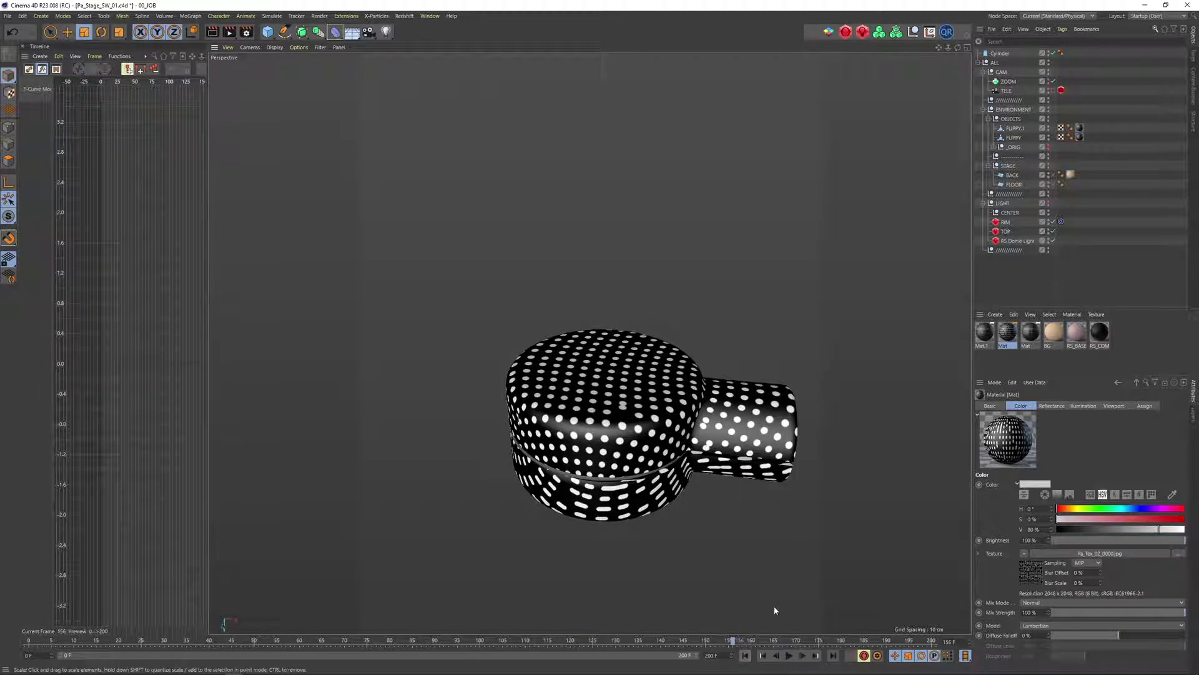
{"action": "left_click", "coordinate": [745, 655]}
{"action": "left_click_drag", "start_coordinate": [626, 359], "coordinate": [616, 340], "text": "alt"}
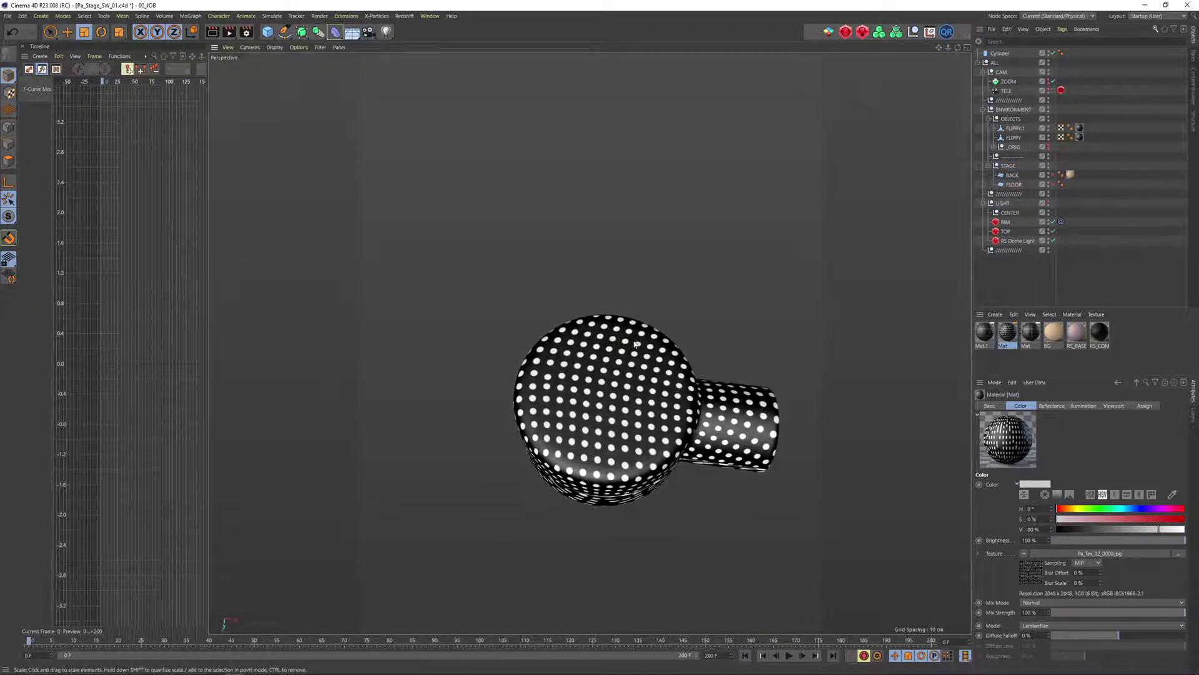
{"action": "left_click_drag", "start_coordinate": [615, 447], "coordinate": [566, 369], "text": "alt"}
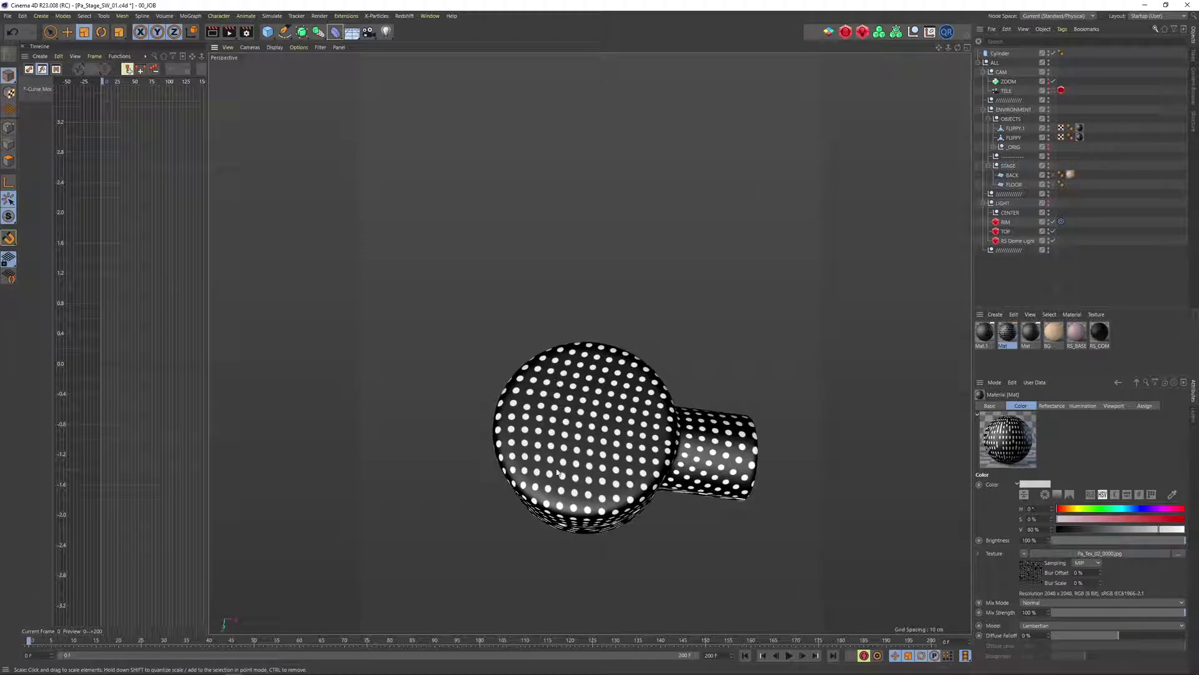
{"action": "left_click_drag", "start_coordinate": [634, 411], "coordinate": [579, 383], "text": "alt"}
{"action": "left_click_drag", "start_coordinate": [574, 436], "coordinate": [585, 306], "text": "alt"}
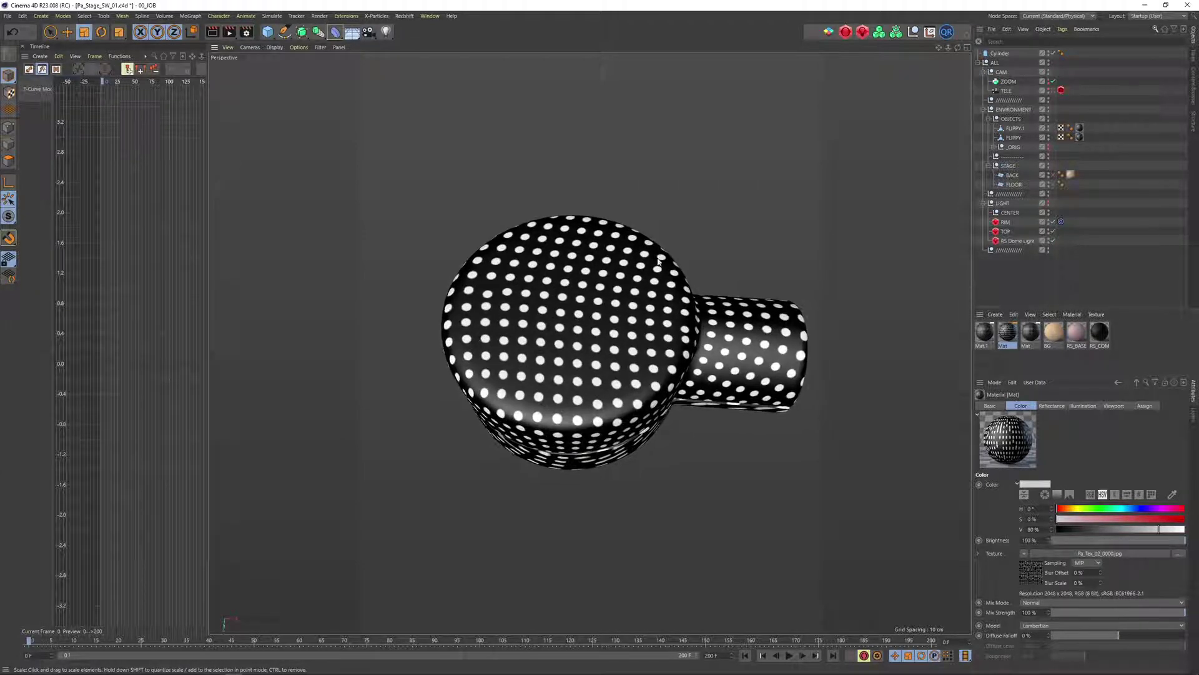
Move the thin Cylinder into the OBJECTS group and rename it Middle.
{"action": "left_click_drag", "start_coordinate": [1000, 53], "coordinate": [1011, 119]}
{"action": "left_click_drag", "start_coordinate": [615, 381], "coordinate": [617, 318], "text": "alt"}
{"action": "double_click", "coordinate": [1013, 120]}
{"action": "type", "text": "Middle"}
{"action": "key", "text": "Return"}
Duplicate the Middle cylinder, rename the copy TOP, and raise it about 16 cm to the crown's upper face.
{"action": "key", "text": "ctrl+c"}
{"action": "key", "text": "ctrl+v"}
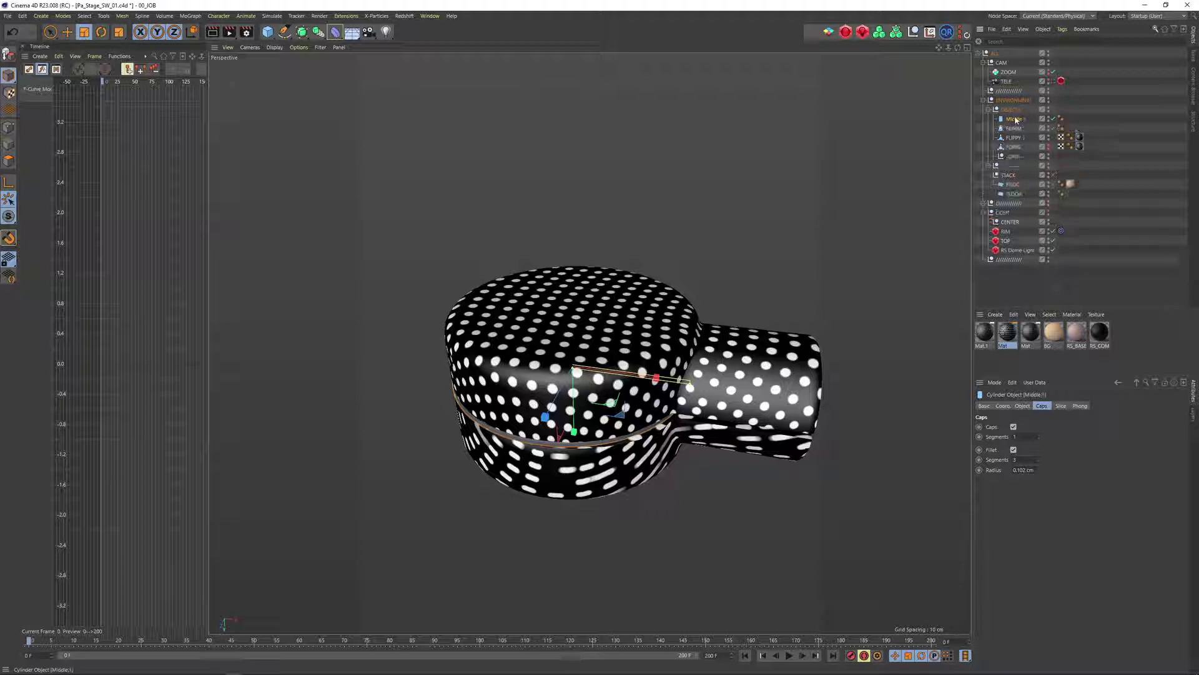
{"action": "double_click", "coordinate": [1013, 120]}
{"action": "type", "text": "TOP"}
{"action": "key", "text": "Return"}
{"action": "key", "text": "space"}
{"action": "left_click_drag", "start_coordinate": [578, 432], "coordinate": [581, 378]}
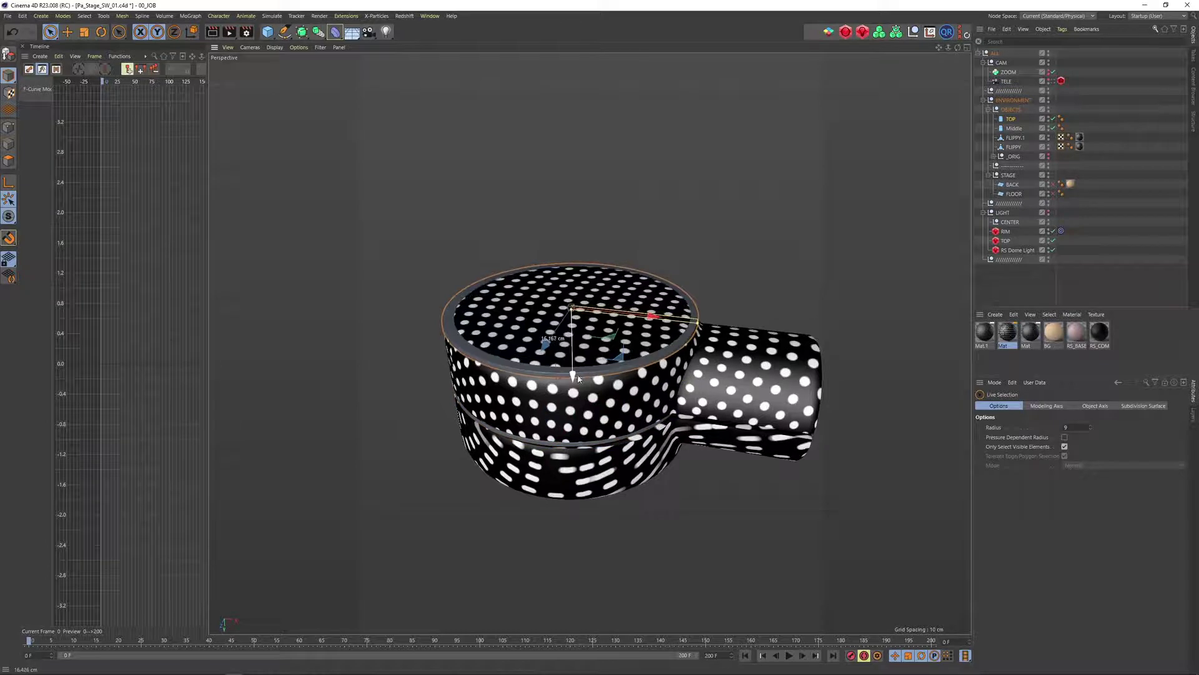
Set the TOP cylinder's height to 7.018 cm and its radius to 24.972 cm.
{"action": "left_click", "coordinate": [1006, 120]}
{"action": "left_click", "coordinate": [1022, 406]}
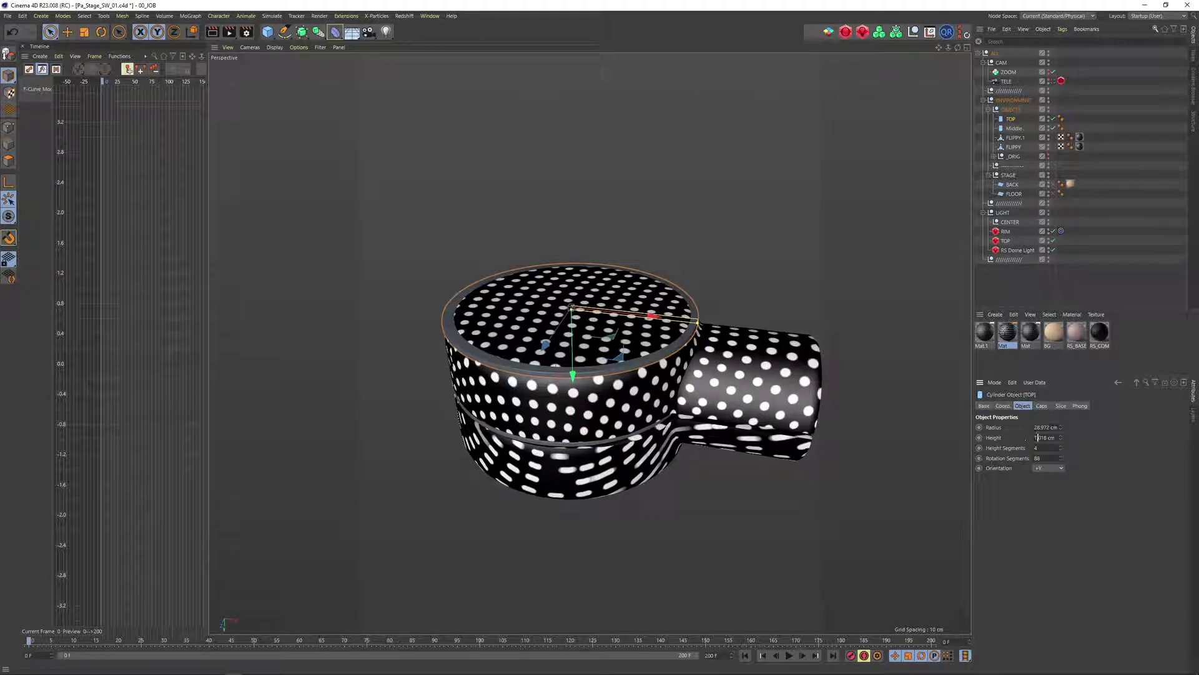
{"action": "scroll", "coordinate": [1038, 438], "scroll_direction": "up", "scroll_amount": 6}
{"action": "scroll", "coordinate": [1038, 428], "scroll_direction": "down", "scroll_amount": 4}
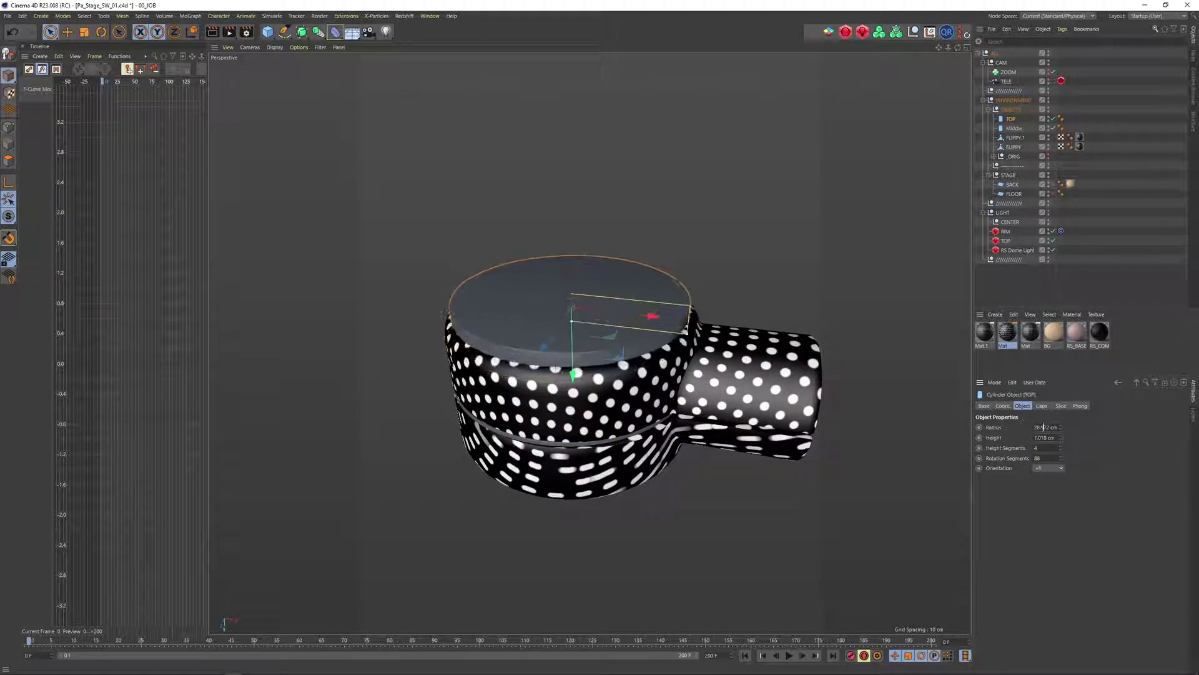
{"action": "left_click", "coordinate": [1130, 207]}
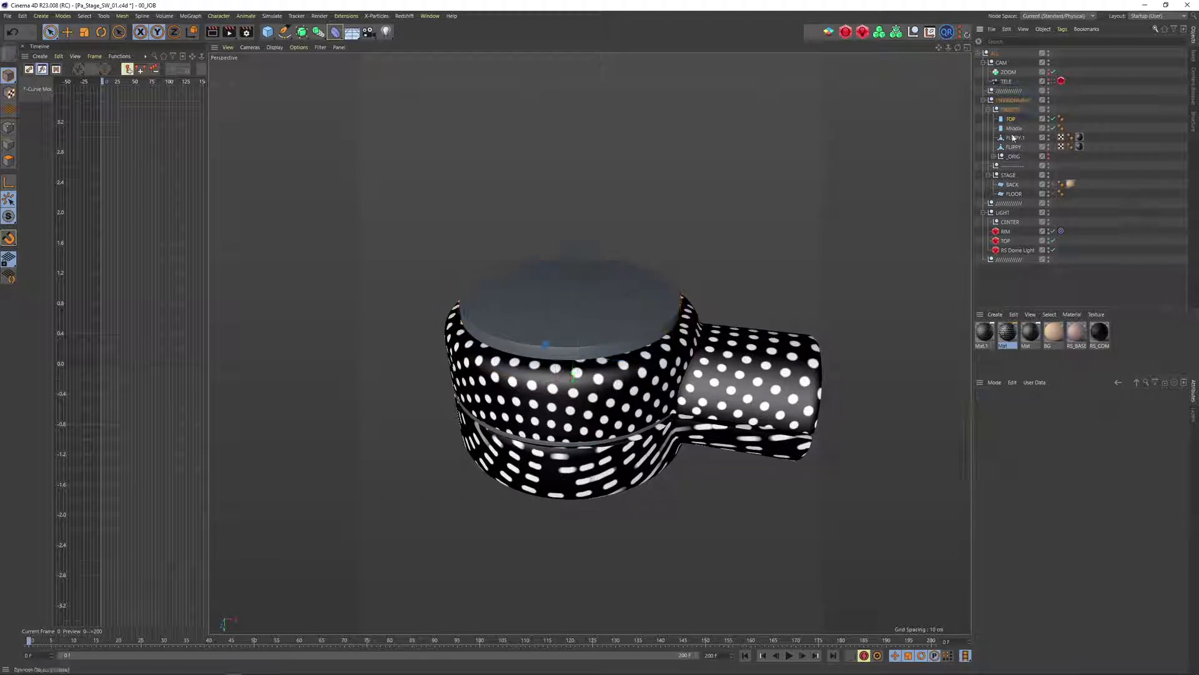
Add a Boole inside OBJECTS and nest FLIPPY and TOP in it so that TOP is subtracted from FLIPPY.
{"action": "scroll", "coordinate": [625, 372], "scroll_direction": "up", "scroll_amount": 4}
{"action": "left_click", "coordinate": [624, 369]}
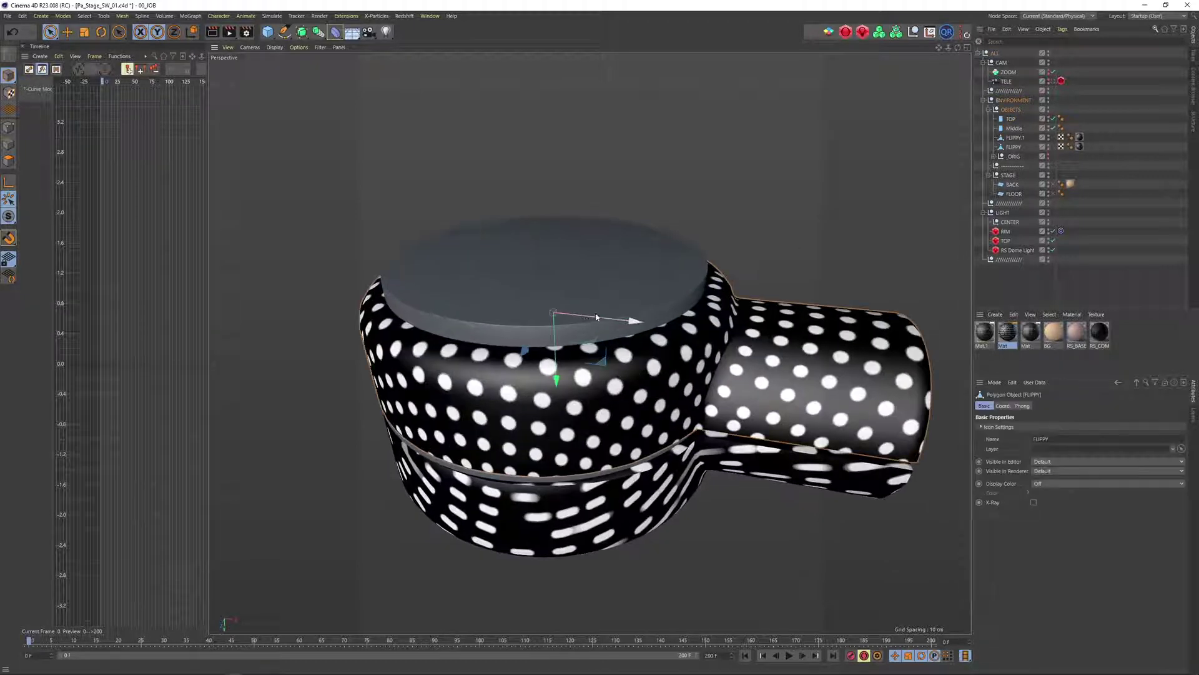
{"action": "left_click_drag", "start_coordinate": [1010, 127], "coordinate": [1015, 144]}
{"action": "key", "text": "shift+c"}
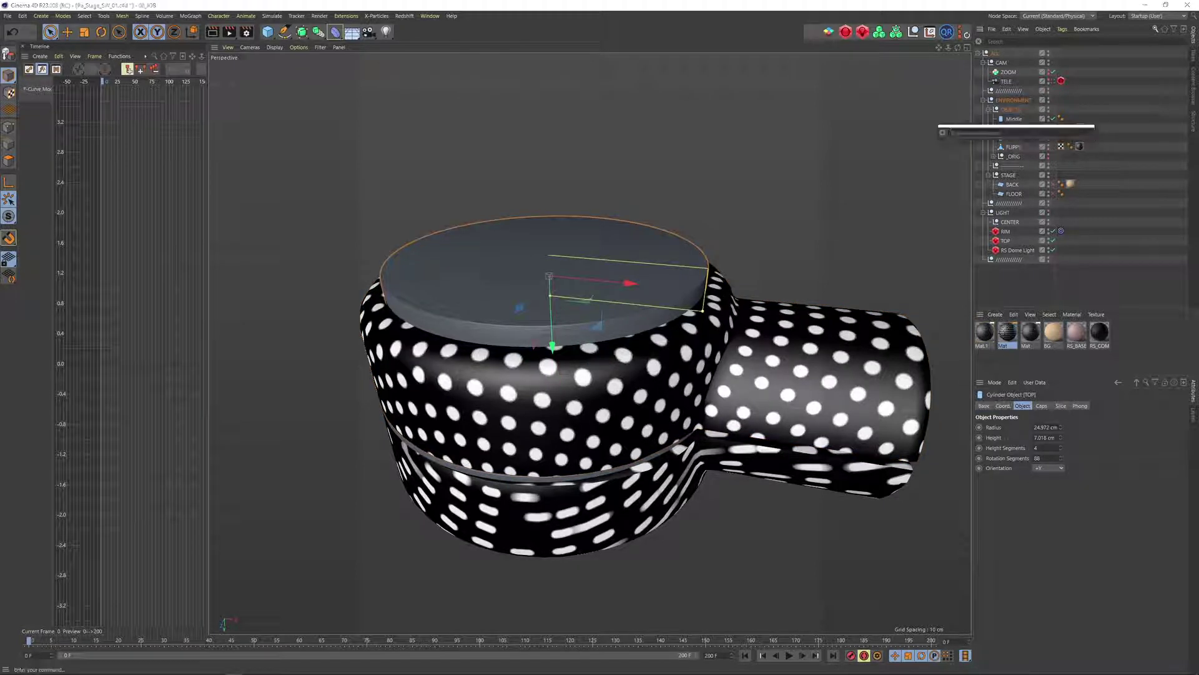
{"action": "type", "text": "boole"}
{"action": "key", "text": "Return"}
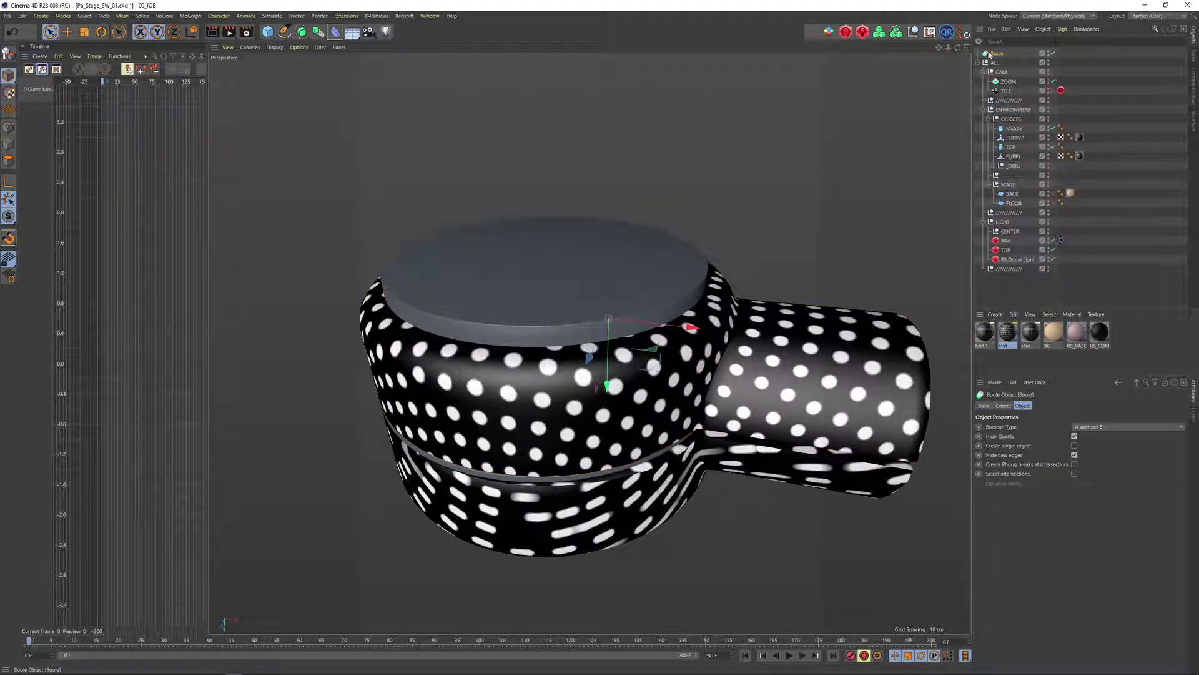
{"action": "left_click_drag", "start_coordinate": [1012, 164], "coordinate": [1019, 145]}
{"action": "left_click", "coordinate": [1028, 157]}
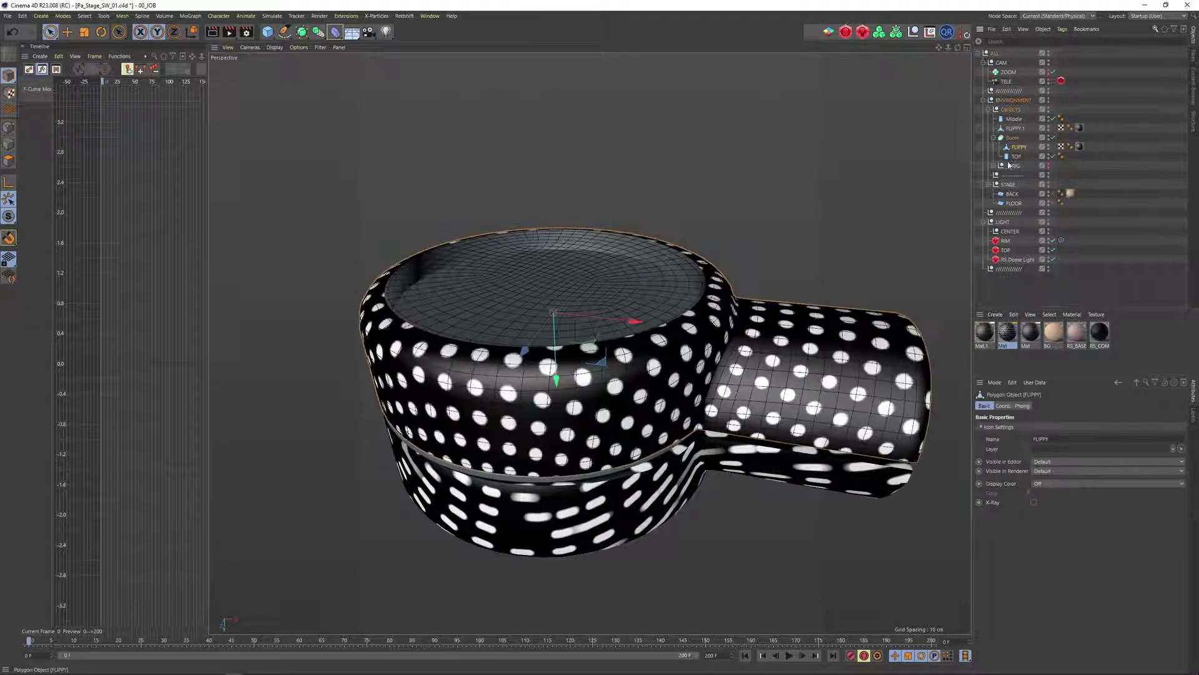
Set the subtracted TOP cylinder's radius to 22 cm and enable Create single object on the Boole.
{"action": "left_click_drag", "start_coordinate": [593, 240], "coordinate": [638, 272], "text": "alt"}
{"action": "left_click", "coordinate": [666, 239]}
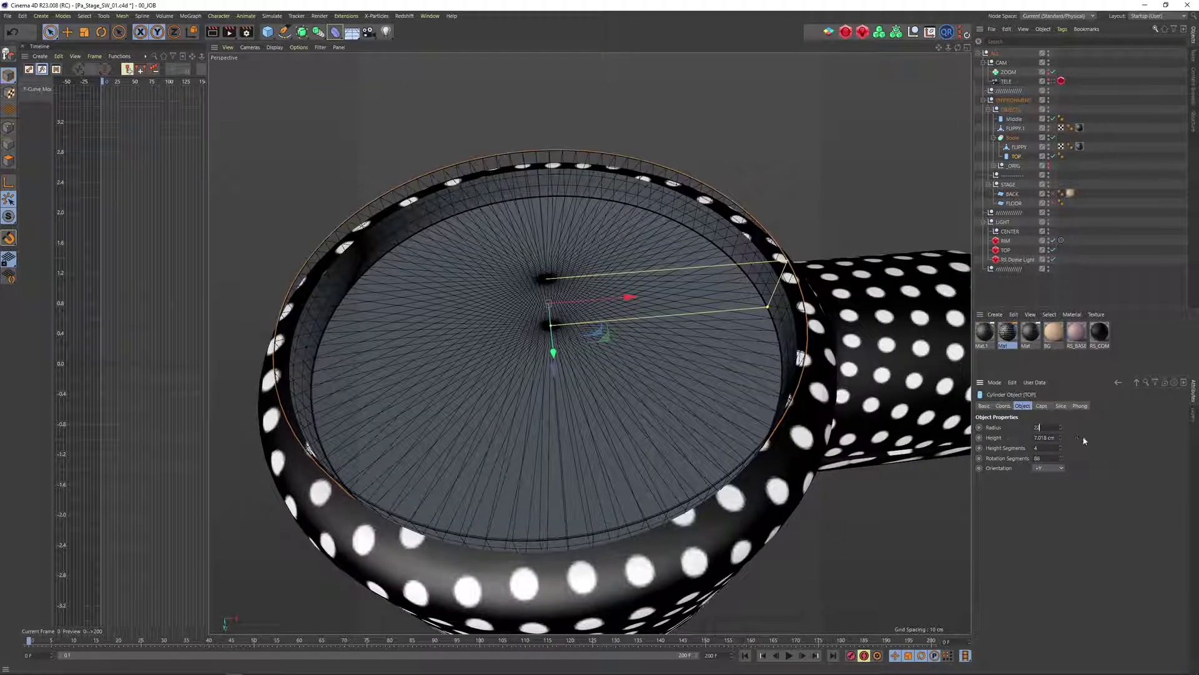
{"action": "key", "text": "Return"}
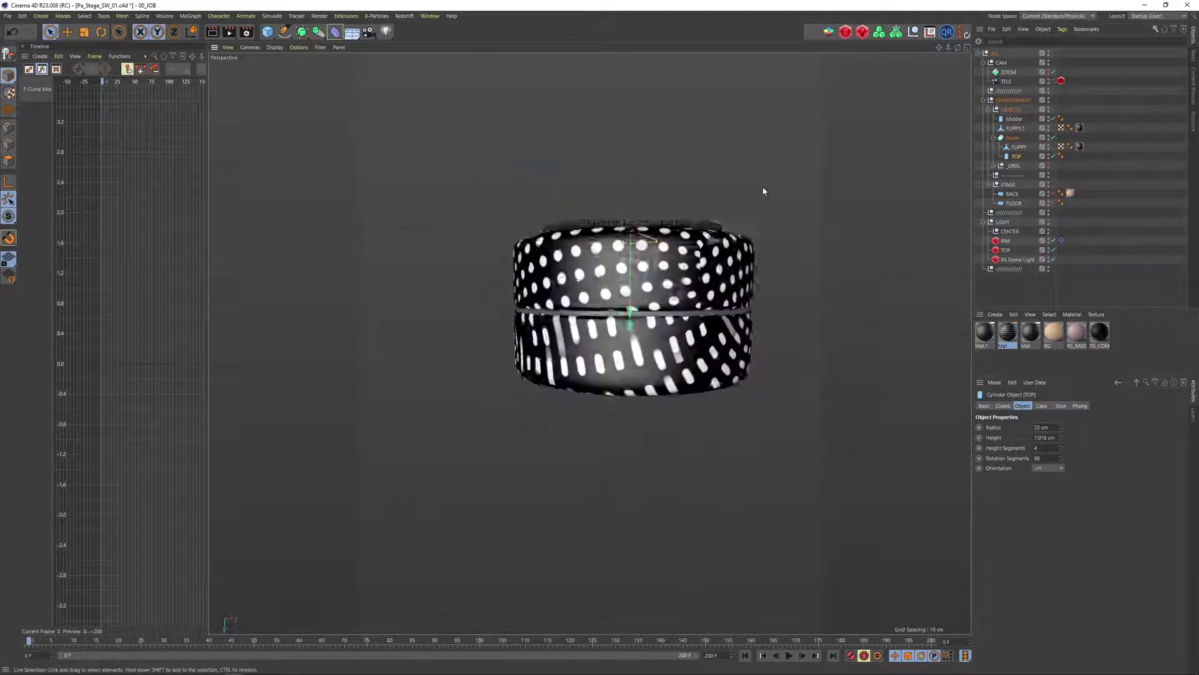
{"action": "left_click_drag", "start_coordinate": [762, 190], "coordinate": [707, 274], "text": "alt"}
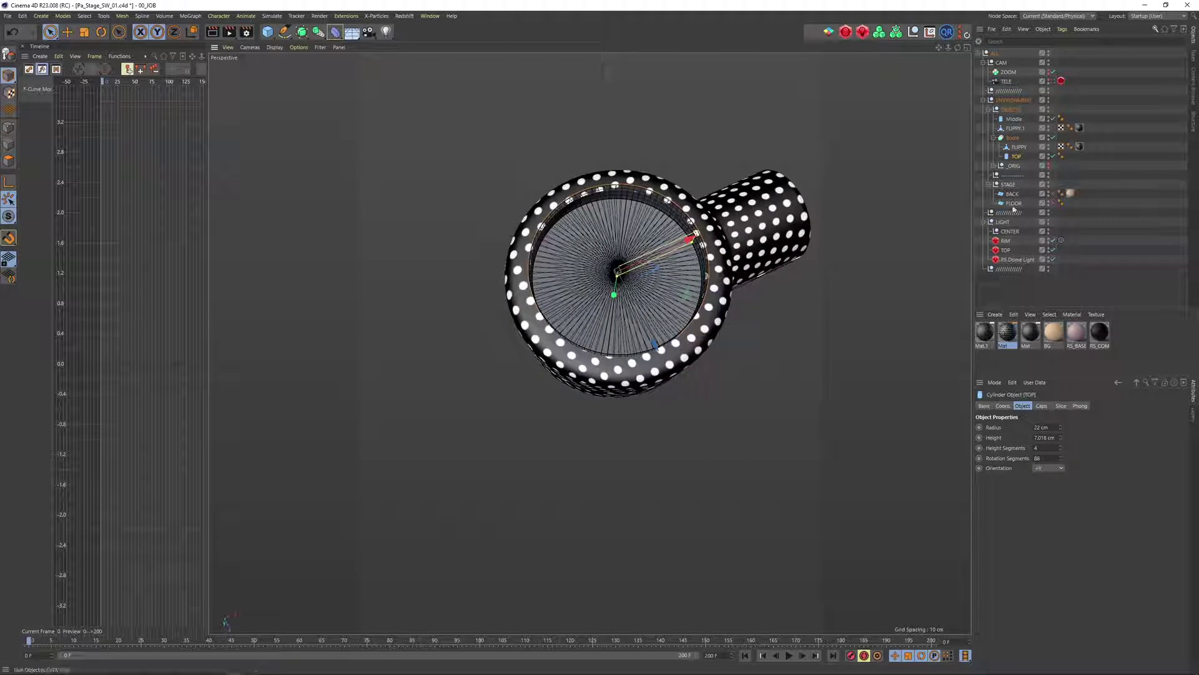
{"action": "left_click", "coordinate": [1013, 138]}
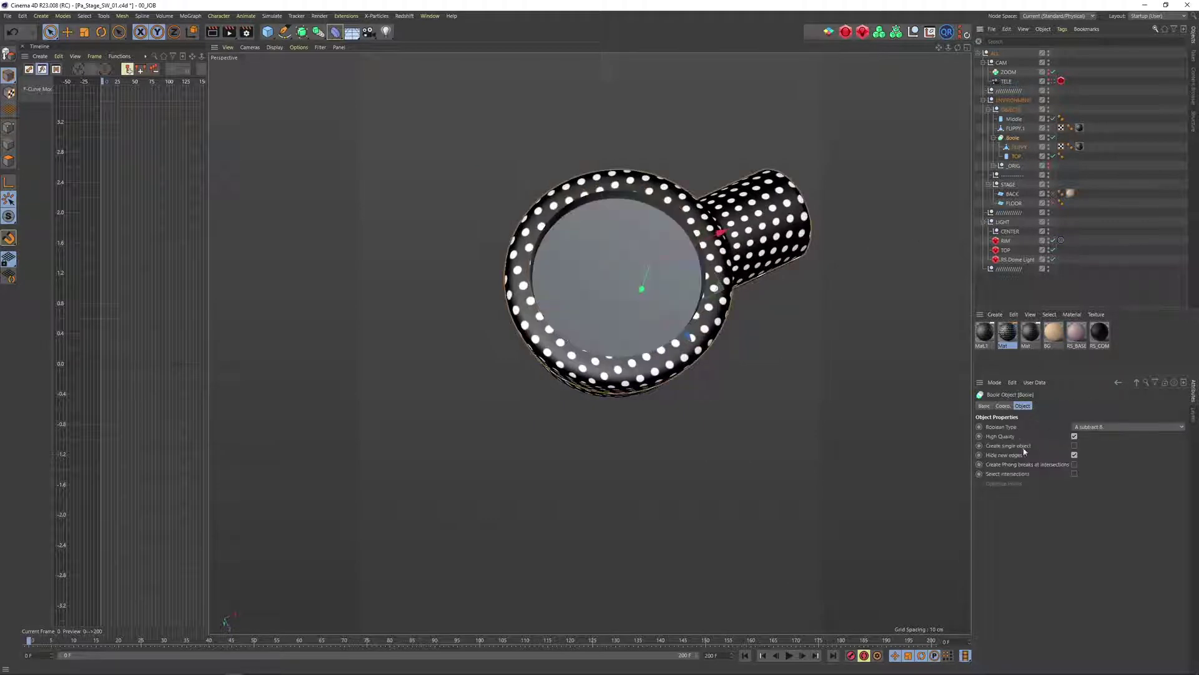
{"action": "left_click", "coordinate": [1074, 446]}
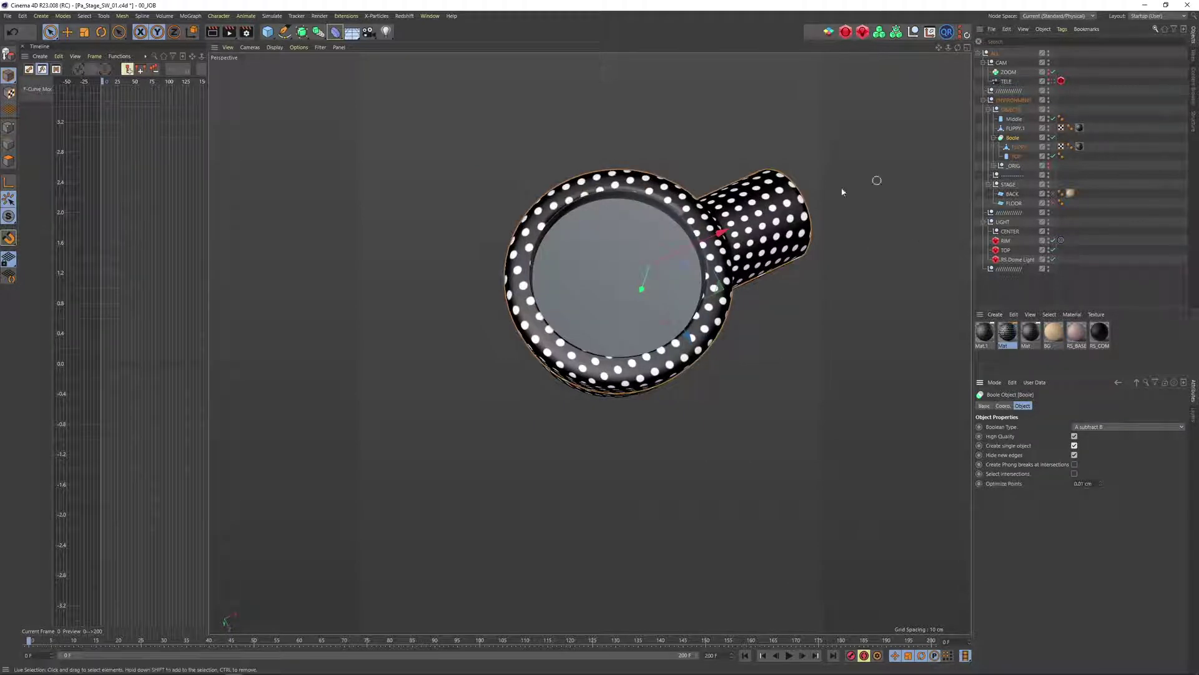
Copy the TOP cylinder out of the Boole into OBJECTS and set the copy's height to 1 cm.
{"action": "left_click", "coordinate": [1014, 156]}
{"action": "left_click_drag", "start_coordinate": [1012, 145], "coordinate": [1012, 133]}
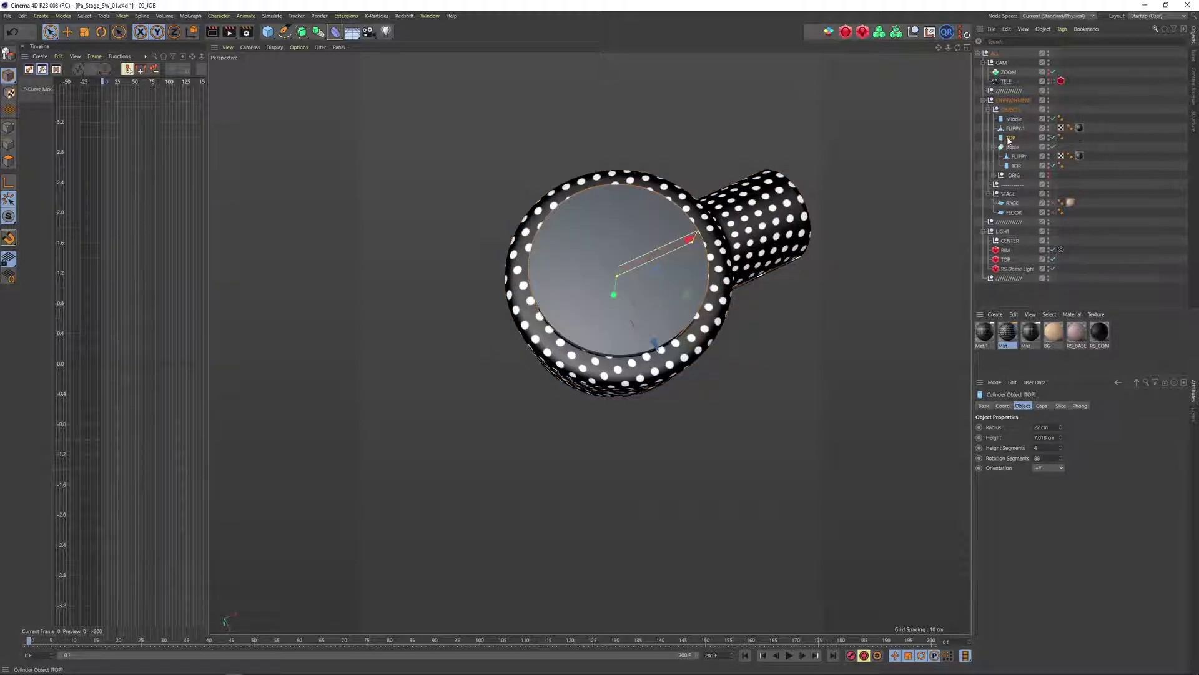
{"action": "right_click_drag", "start_coordinate": [628, 303], "coordinate": [718, 306], "text": "alt"}
{"action": "left_click_drag", "start_coordinate": [718, 306], "coordinate": [647, 198], "text": "alt"}
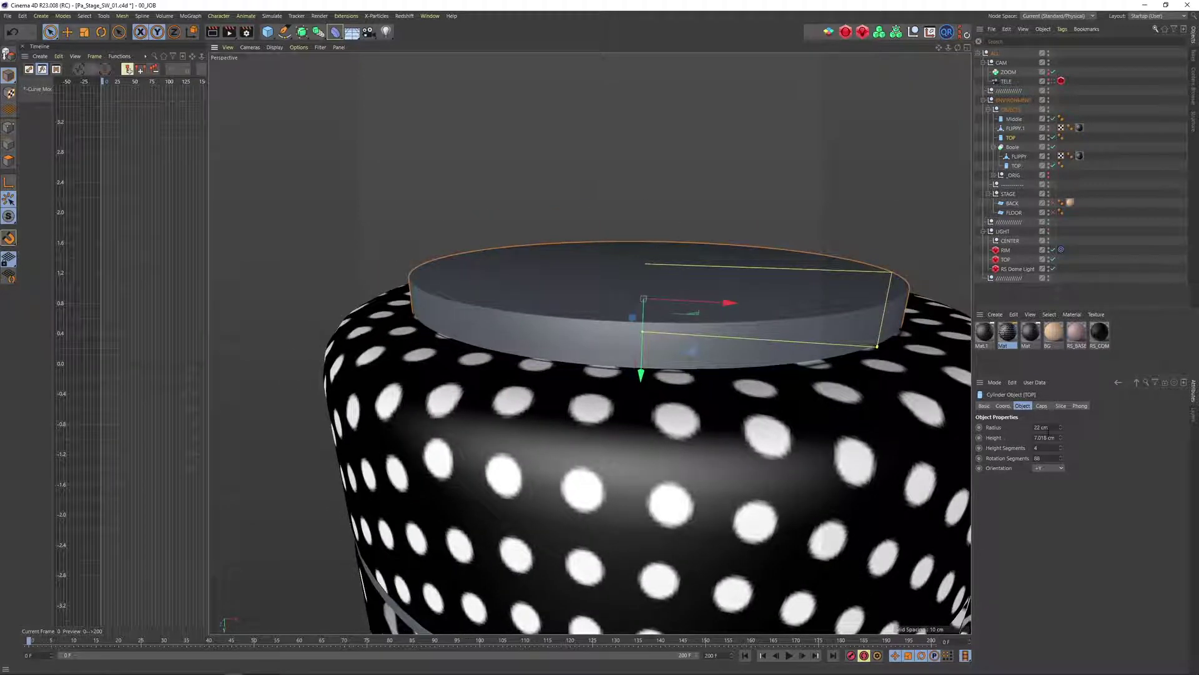
{"action": "type", "text": "1"}
{"action": "key", "text": "Return"}
Adjust the thin TOP disc vertically so it sits nearly flush in the crown's circular recess.
{"action": "left_click", "coordinate": [638, 373]}
{"action": "left_click_drag", "start_coordinate": [741, 315], "coordinate": [753, 403], "text": "alt"}
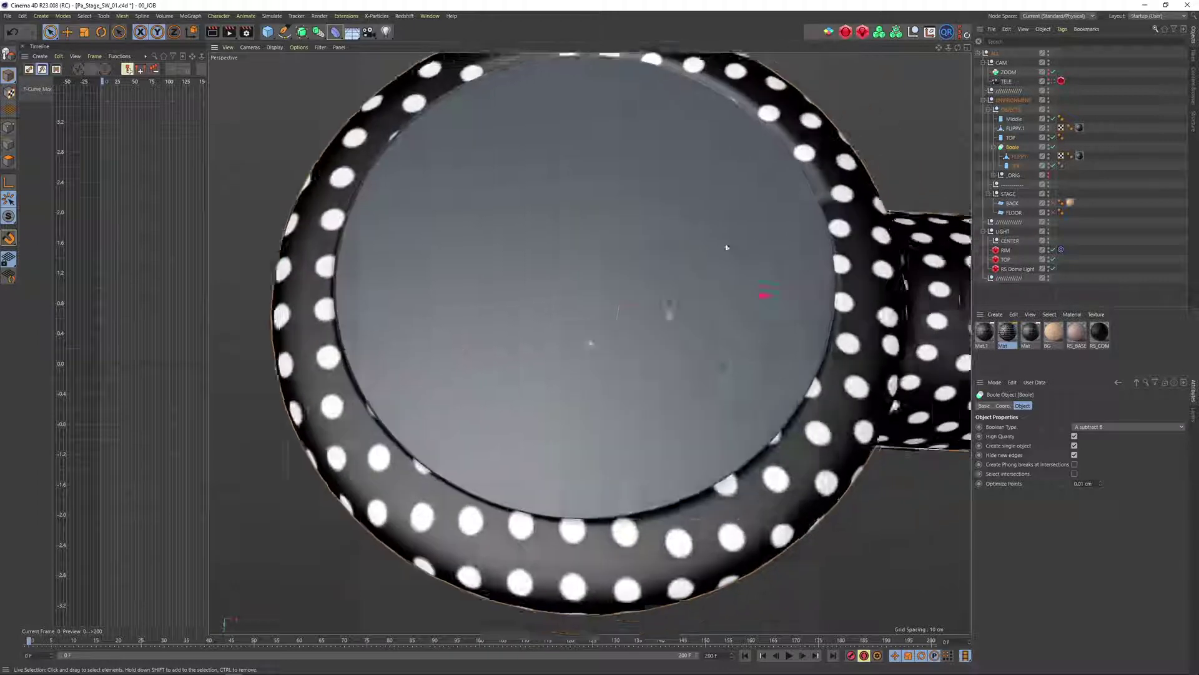
{"action": "right_click_drag", "start_coordinate": [656, 248], "coordinate": [694, 214], "text": "alt"}
{"action": "left_click_drag", "start_coordinate": [695, 205], "coordinate": [663, 136], "text": "alt"}
{"action": "left_click", "coordinate": [743, 248]}
{"action": "left_click_drag", "start_coordinate": [409, 290], "coordinate": [408, 284]}
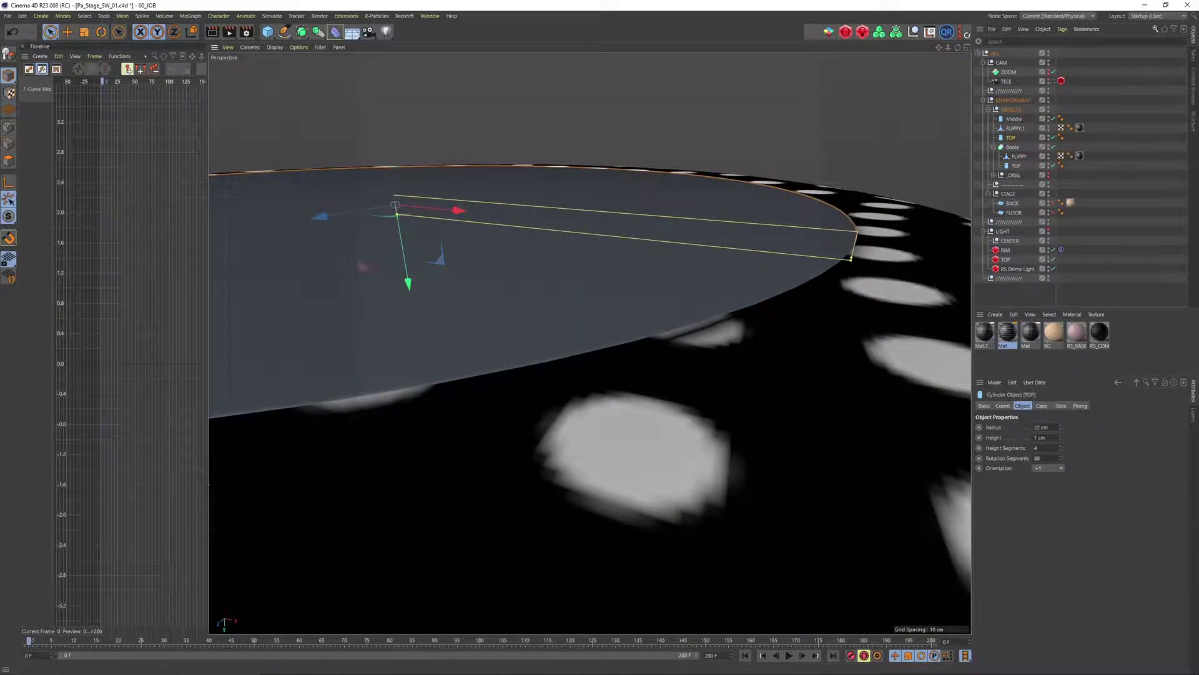
Set the thin TOP disc's radius to 21.9 cm and its cap fillet segments to 4.
{"action": "left_click", "coordinate": [1041, 428]}
{"action": "type", "text": "21,9"}
{"action": "key", "text": "Return"}
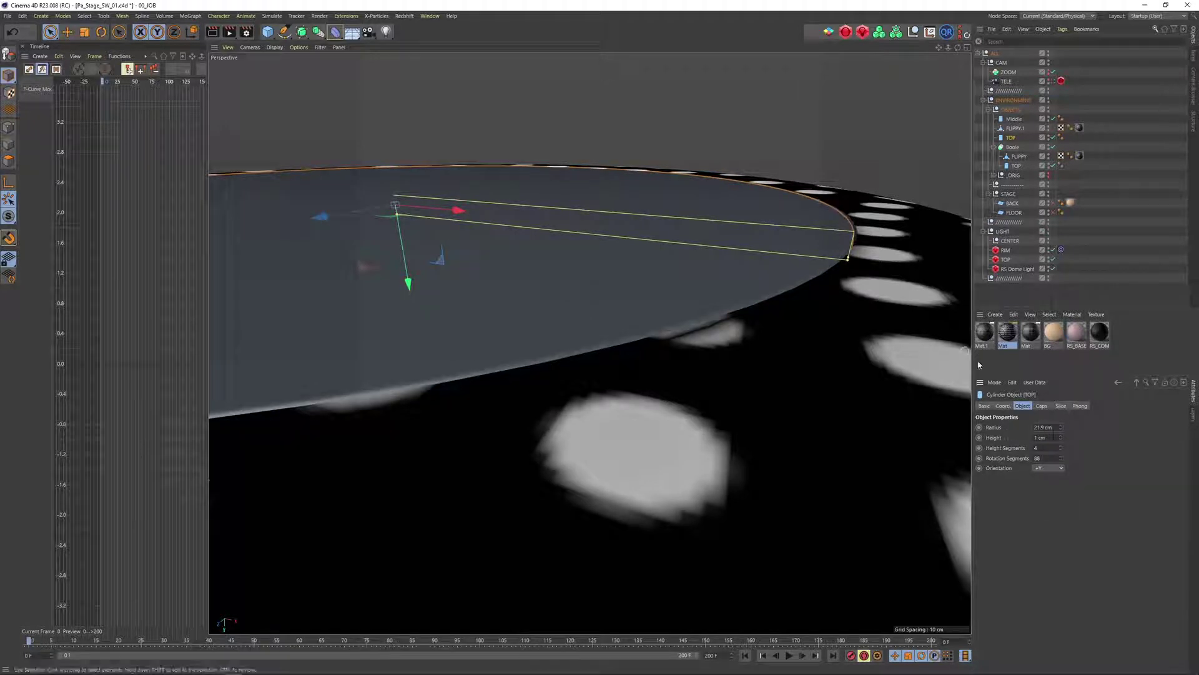
{"action": "left_click", "coordinate": [1041, 406]}
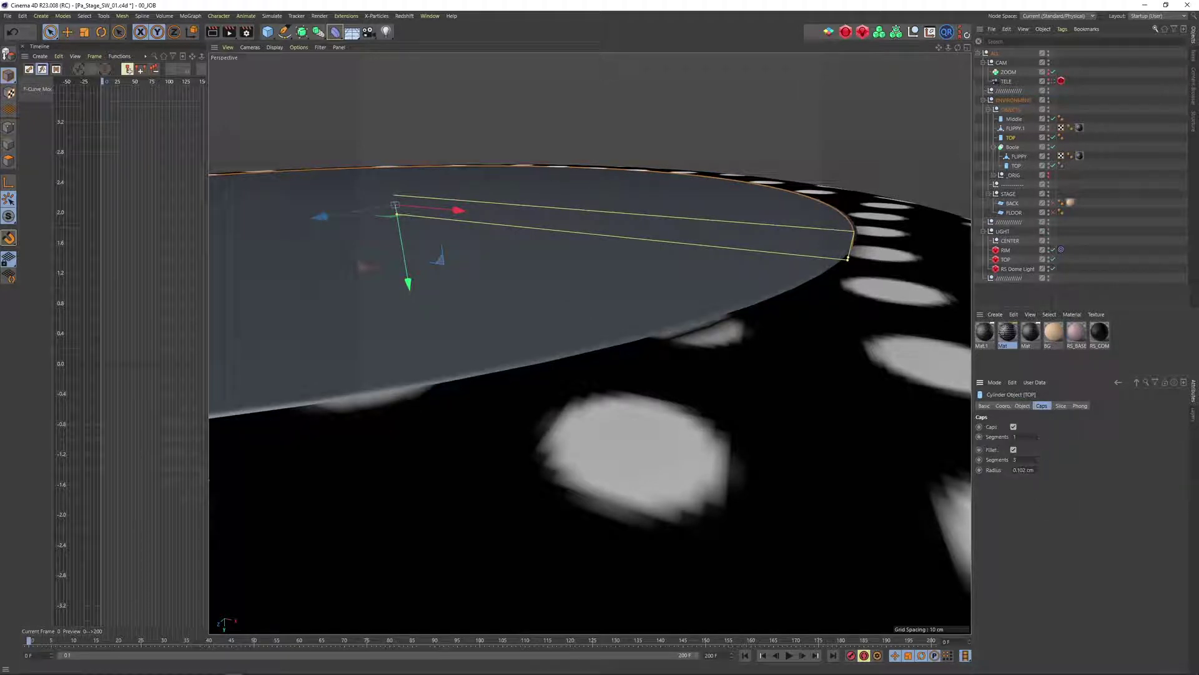
{"action": "key", "text": "Return"}
{"action": "left_click_drag", "start_coordinate": [640, 206], "coordinate": [695, 322], "text": "alt"}
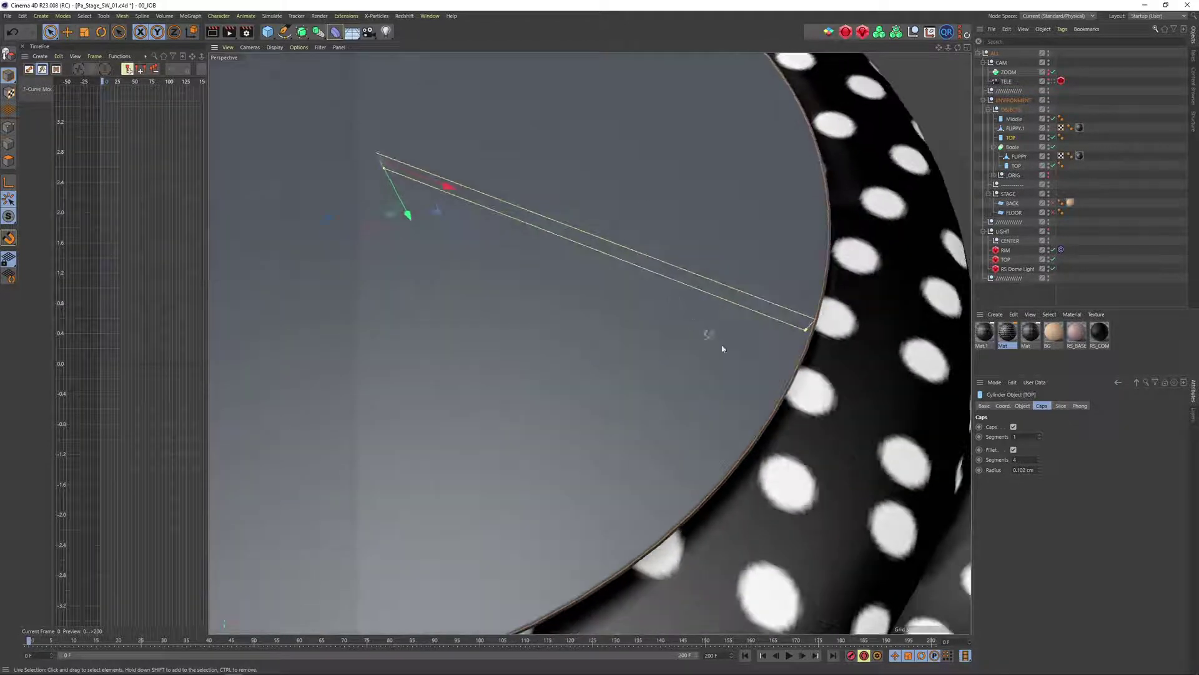
Display the mesh lines over the shading and set the thin TOP disc's rotation segments to 100.
{"action": "key", "text": "n"}
{"action": "key", "text": "b"}
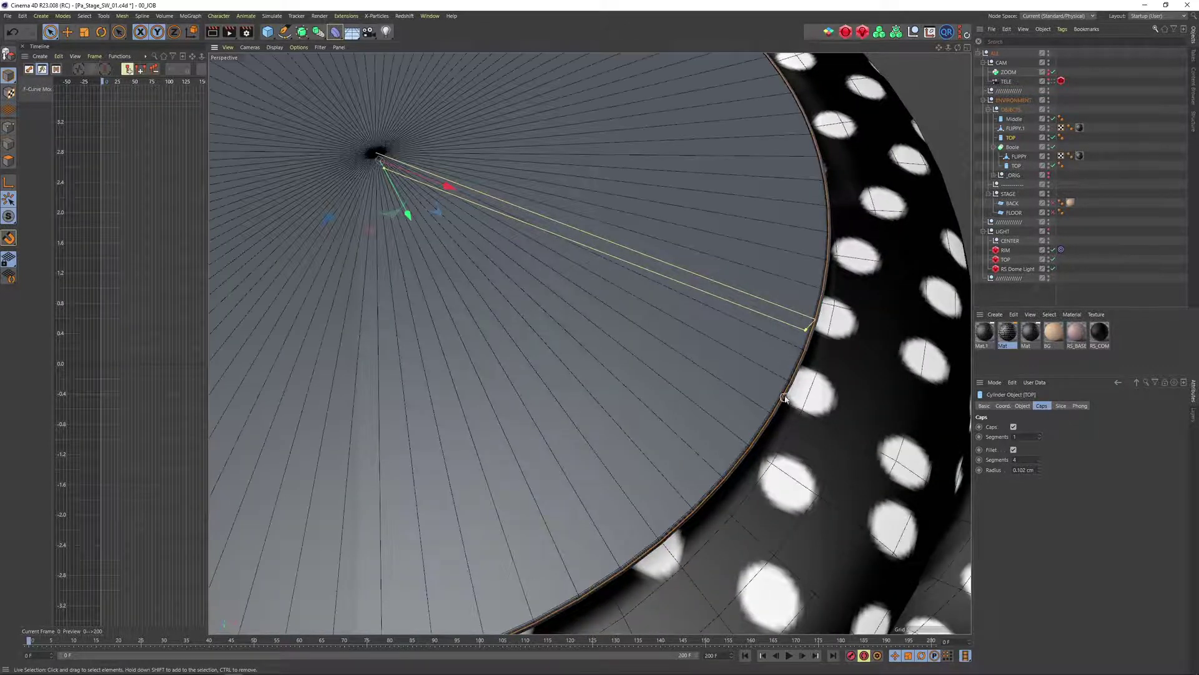
{"action": "scroll", "coordinate": [785, 400], "scroll_direction": "up", "scroll_amount": 5}
{"action": "mouse_move", "coordinate": [807, 381]}
{"action": "left_mouse_down", "text": "alt"}
{"action": "mouse_move", "coordinate": [790, 330]}
{"action": "mouse_move", "coordinate": [788, 369]}
{"action": "left_mouse_up", "text": "alt"}
{"action": "left_click", "coordinate": [1022, 406]}
{"action": "left_click", "coordinate": [1040, 458]}
{"action": "type", "text": "100"}
{"action": "key", "text": "Return"}
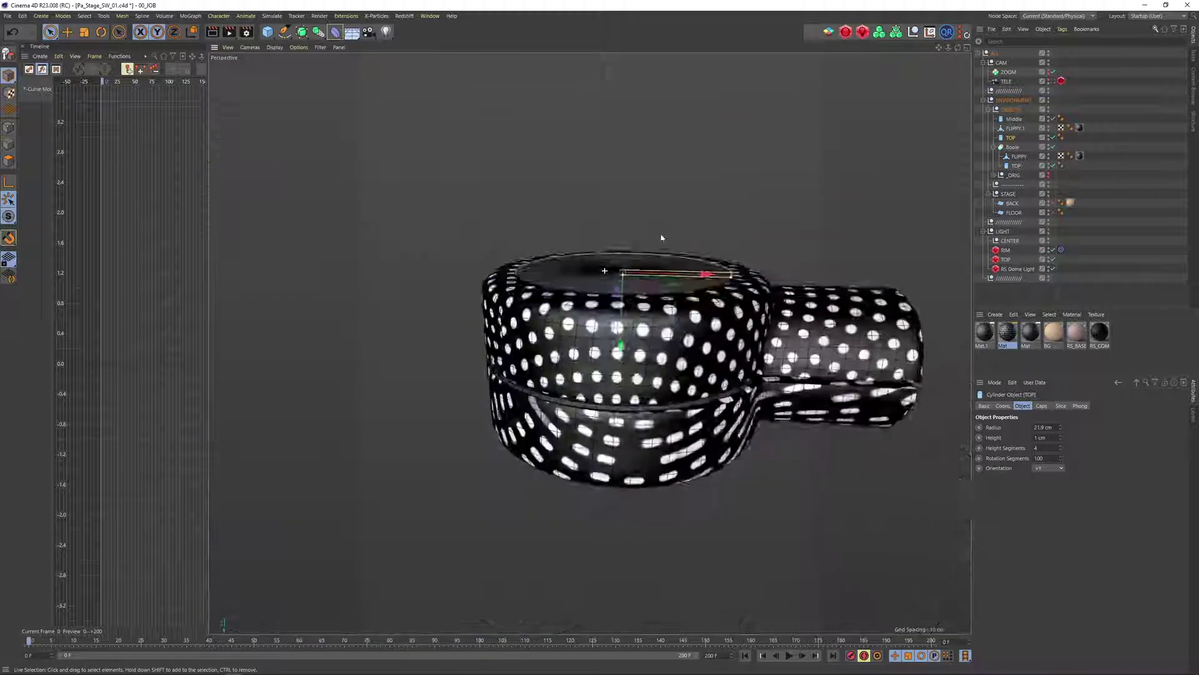
Temporarily disable the thin TOP disc and examine the recess cut into the crown beneath it.
{"action": "left_click_drag", "start_coordinate": [661, 238], "coordinate": [658, 208], "text": "alt"}
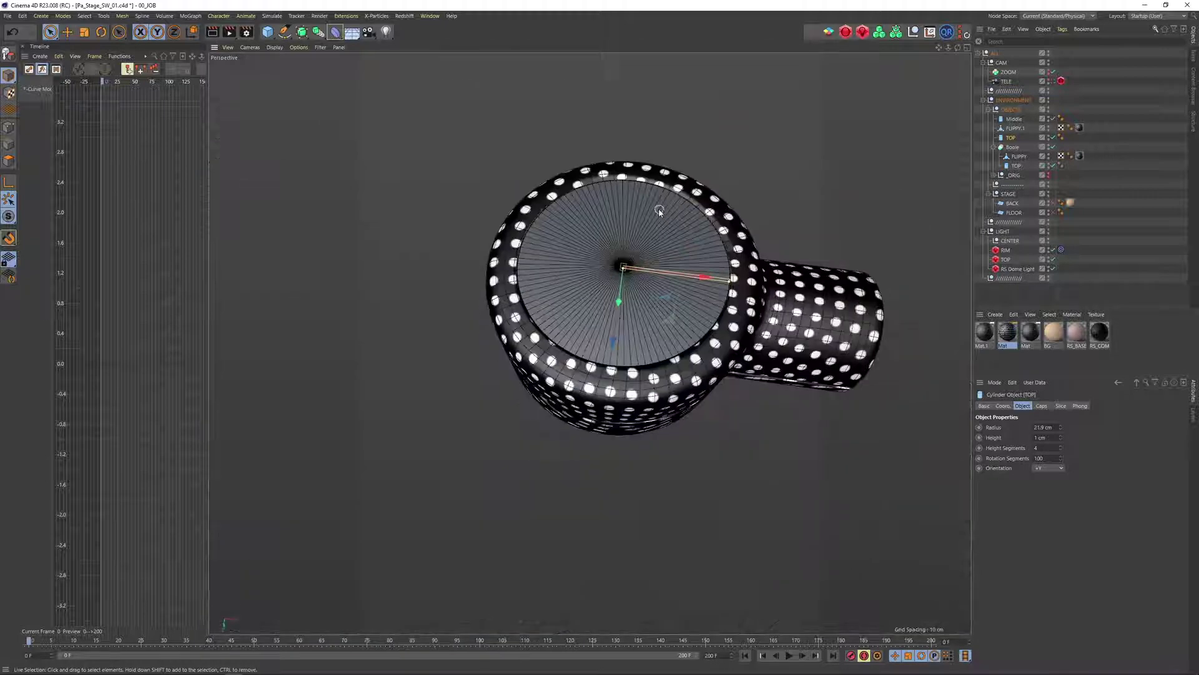
{"action": "scroll", "coordinate": [658, 209], "scroll_direction": "up", "scroll_amount": 4}
{"action": "left_click", "coordinate": [1053, 137]}
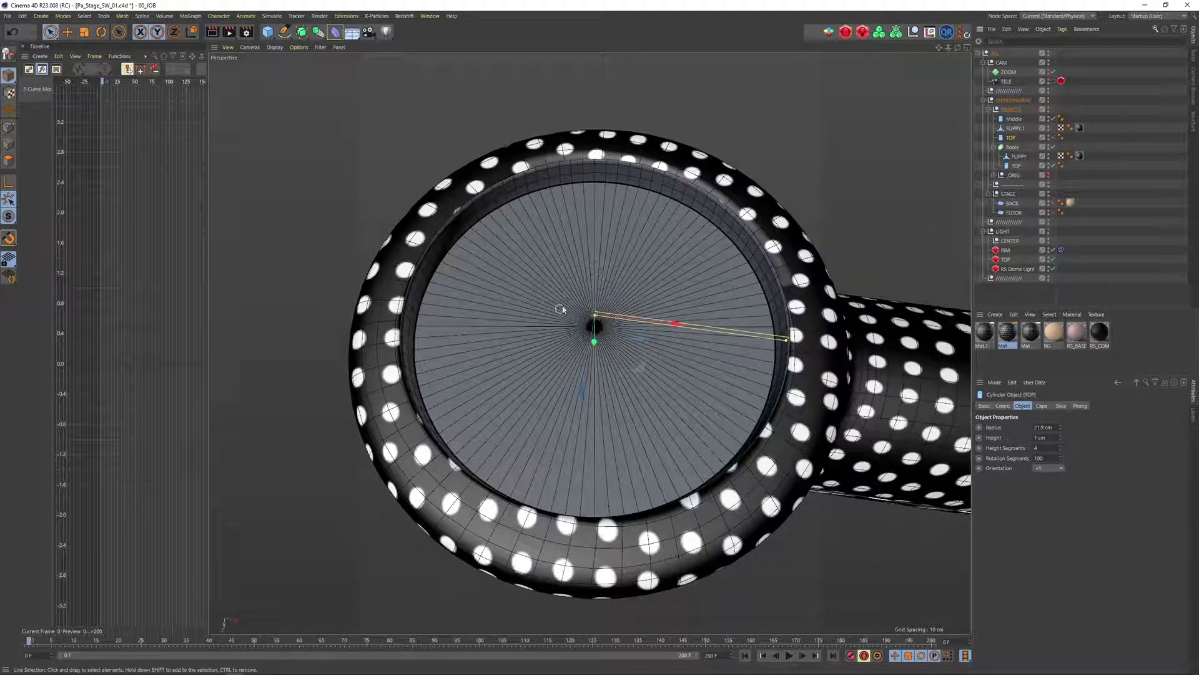
{"action": "left_click_drag", "start_coordinate": [716, 254], "coordinate": [653, 259], "text": "alt"}
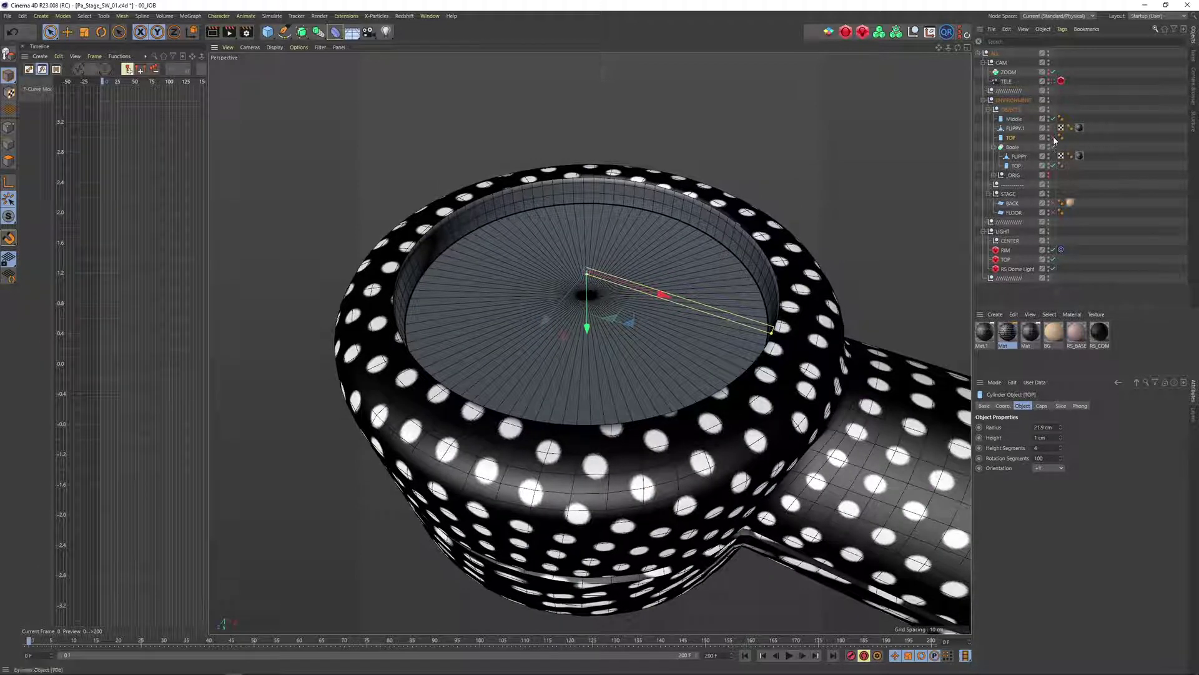
{"action": "mouse_move", "coordinate": [669, 260]}
{"action": "left_mouse_down", "text": "alt"}
{"action": "mouse_move", "coordinate": [669, 275]}
{"action": "mouse_move", "coordinate": [684, 194]}
{"action": "mouse_move", "coordinate": [665, 143]}
{"action": "mouse_move", "coordinate": [682, 275]}
{"action": "left_mouse_up", "text": "alt"}
{"action": "right_click_drag", "start_coordinate": [682, 275], "coordinate": [669, 144], "text": "alt"}
Return the viewport to plain shading without mesh lines and collapse the Boole's hierarchy.
{"action": "left_click", "coordinate": [743, 151]}
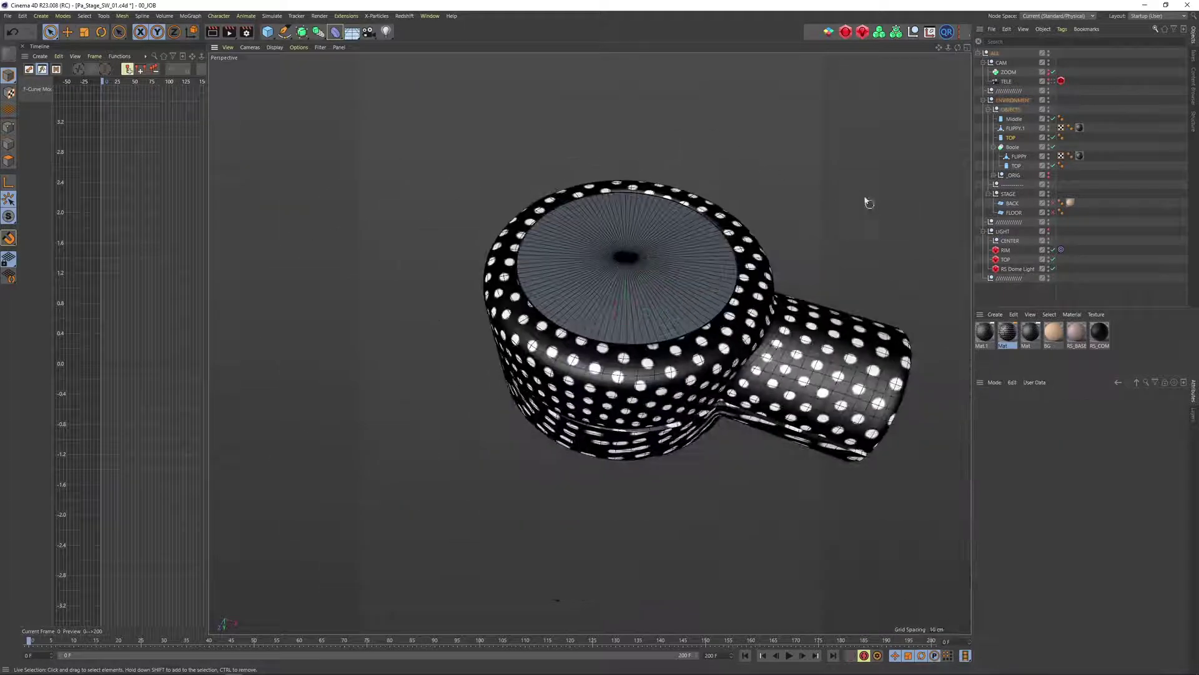
{"action": "key", "text": "n"}
{"action": "key", "text": "a"}
{"action": "left_click", "coordinate": [994, 147]}
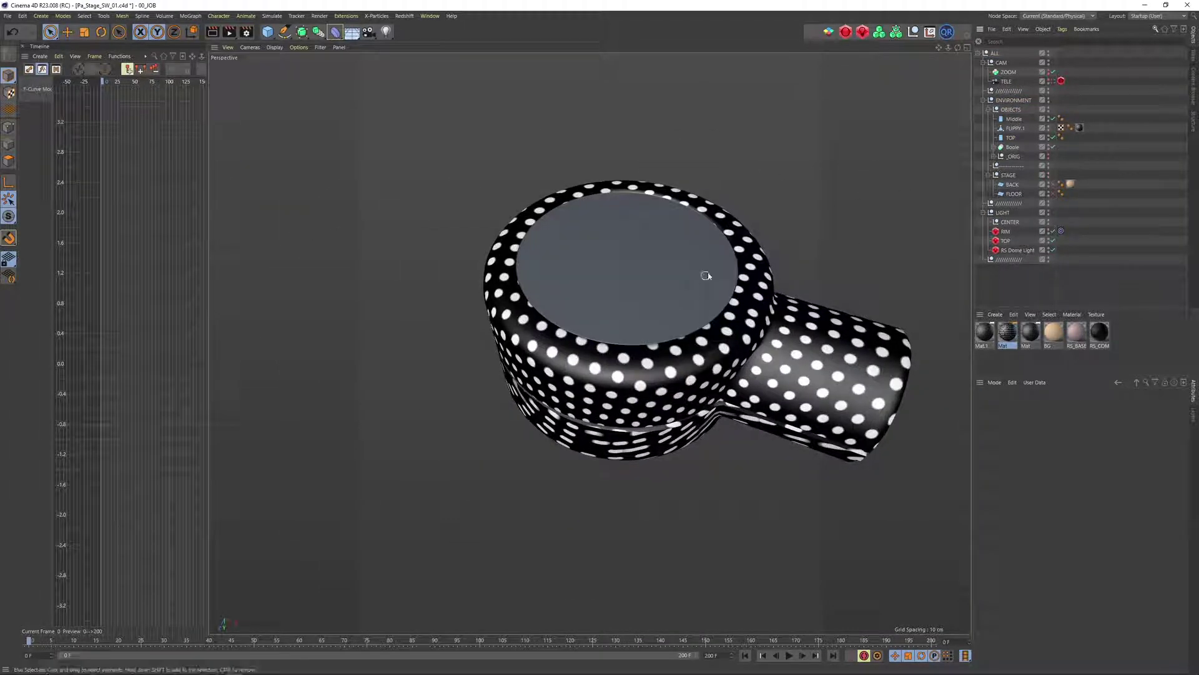
{"action": "left_click_drag", "start_coordinate": [765, 265], "coordinate": [760, 279], "text": "alt"}
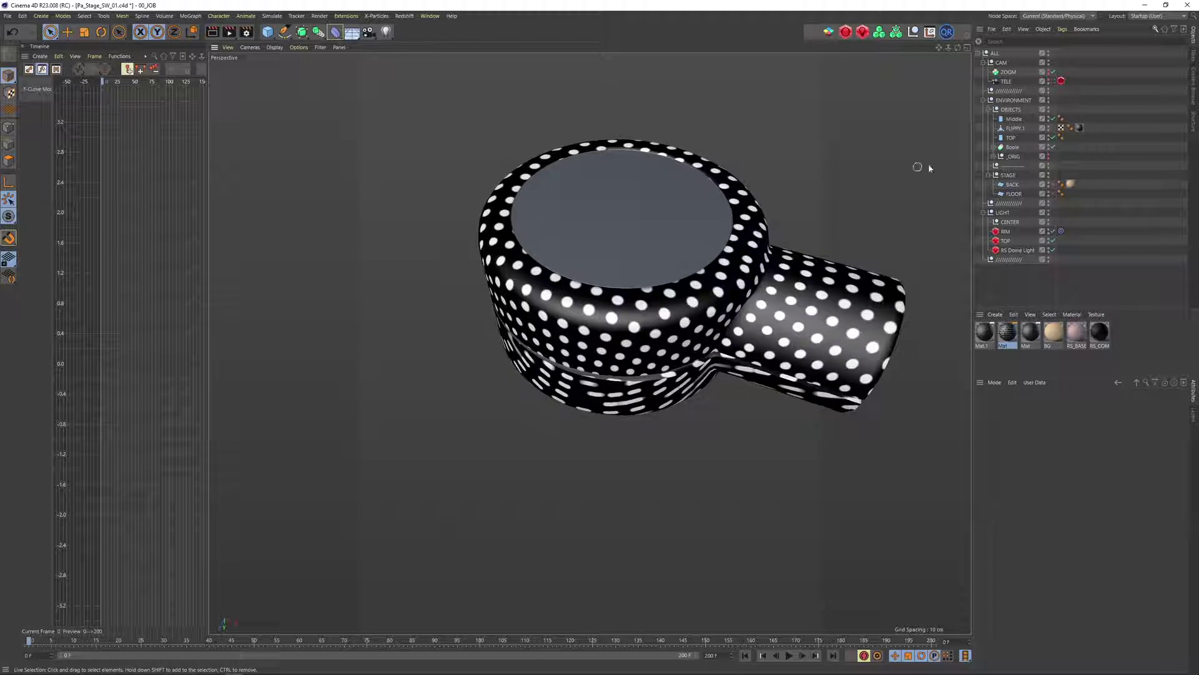
Group the thin TOP disc and the Boole under a null named TOP.
{"action": "left_click", "coordinate": [1010, 148], "text": "shift"}
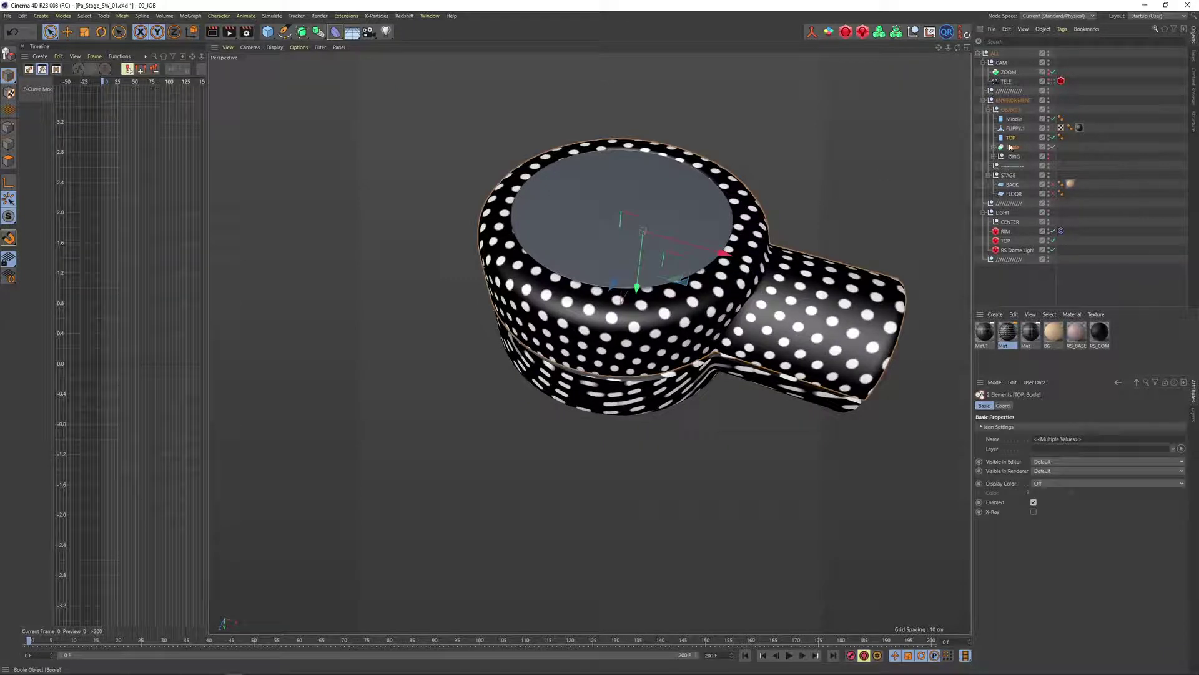
{"action": "key", "text": "alt+g"}
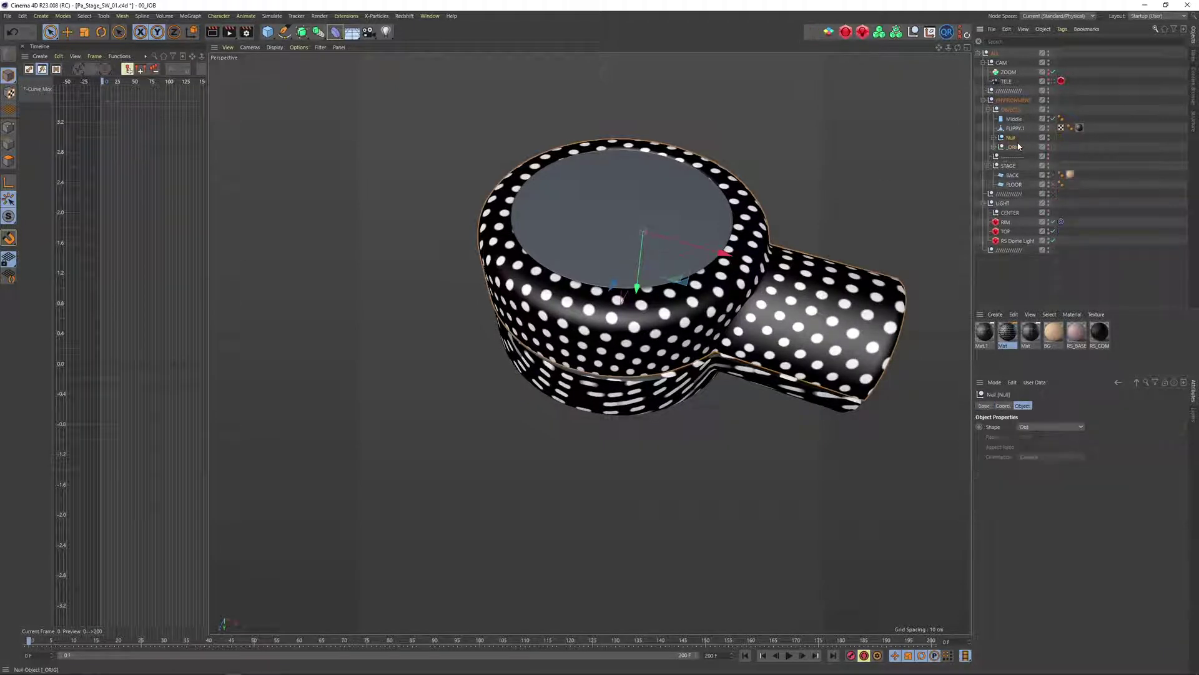
{"action": "double_click", "coordinate": [1011, 138]}
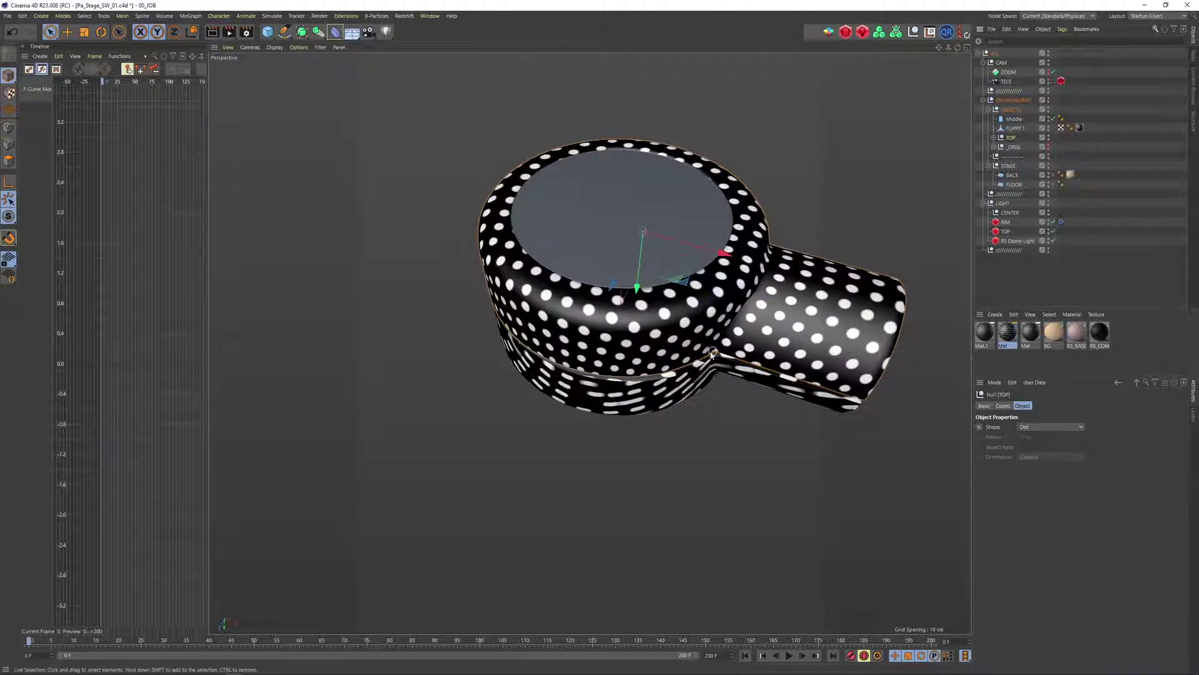
Group the FLIPPY.1 mesh under a null named BOTTOM.
{"action": "left_click", "coordinate": [1024, 128]}
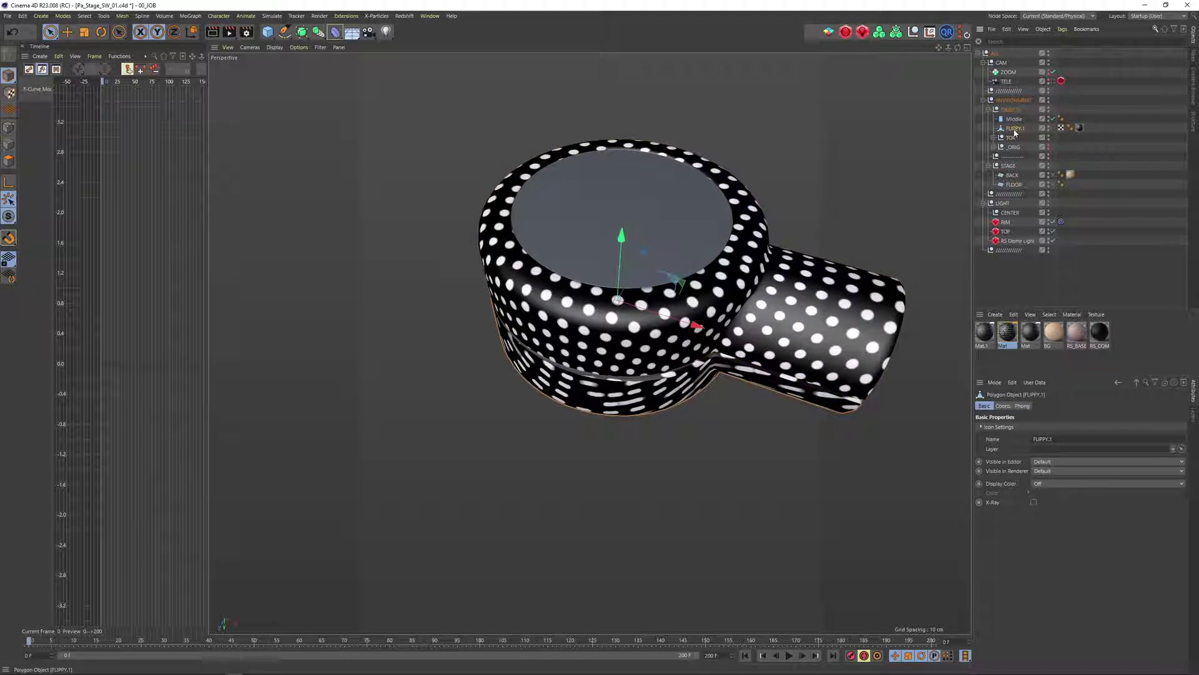
{"action": "key", "text": "alt+g"}
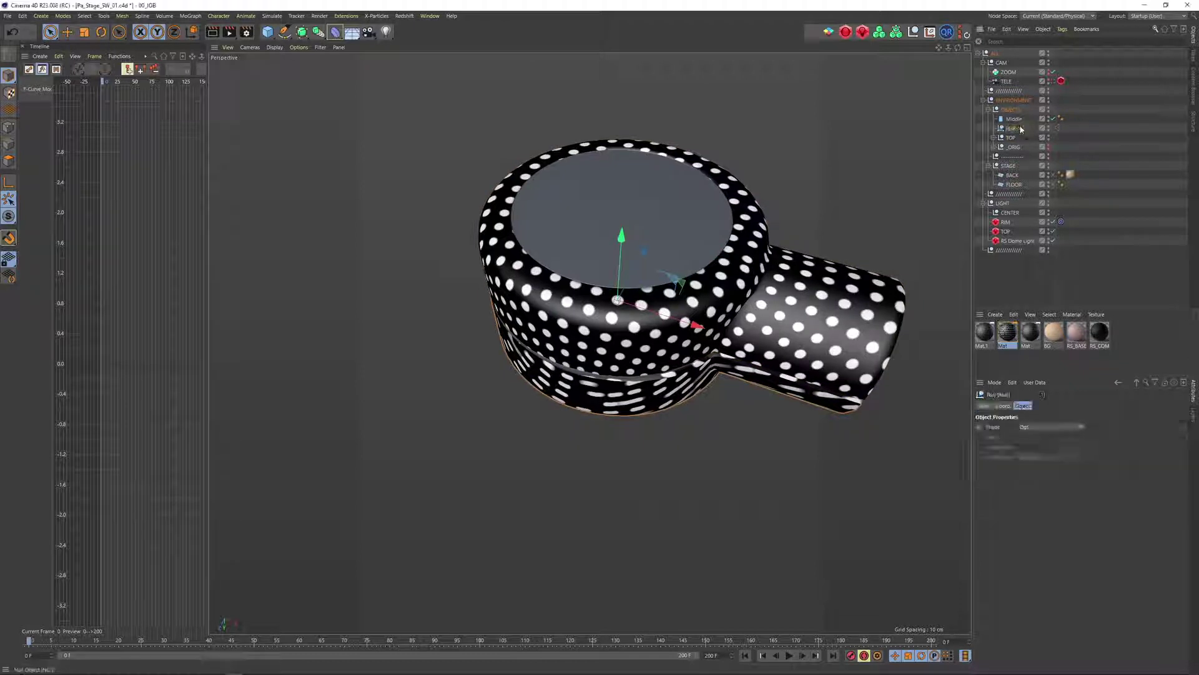
{"action": "double_click", "coordinate": [1012, 128]}
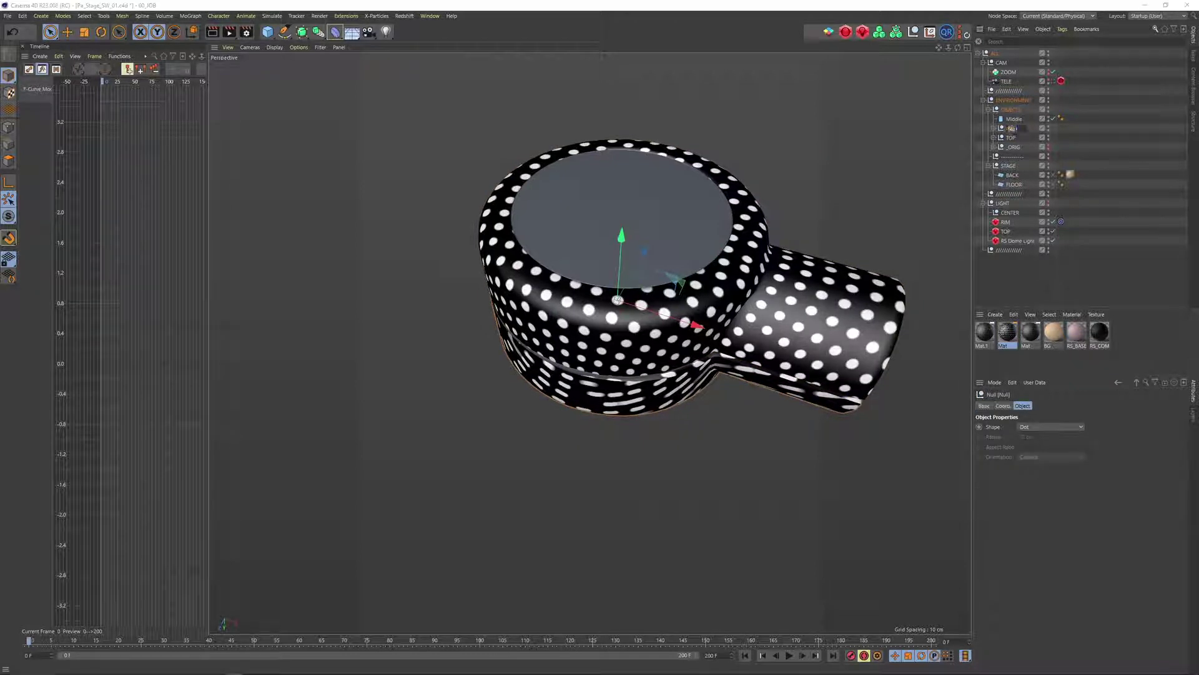
{"action": "type", "text": "BOTTOM"}
{"action": "key", "text": "Return"}
Group Middle, BOTTOM and TOP under a null named FLIPPY and expand its hierarchy.
{"action": "left_click", "coordinate": [1011, 119]}
{"action": "left_click_drag", "start_coordinate": [638, 269], "coordinate": [650, 242], "text": "alt"}
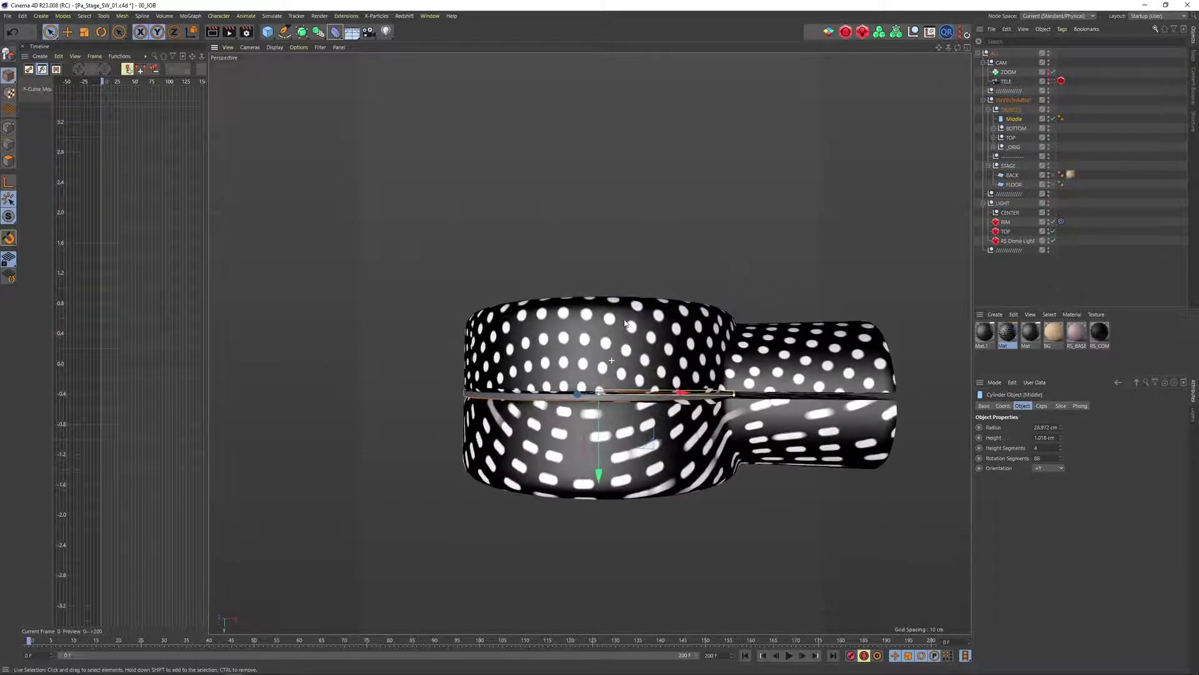
{"action": "left_click", "coordinate": [1060, 119]}
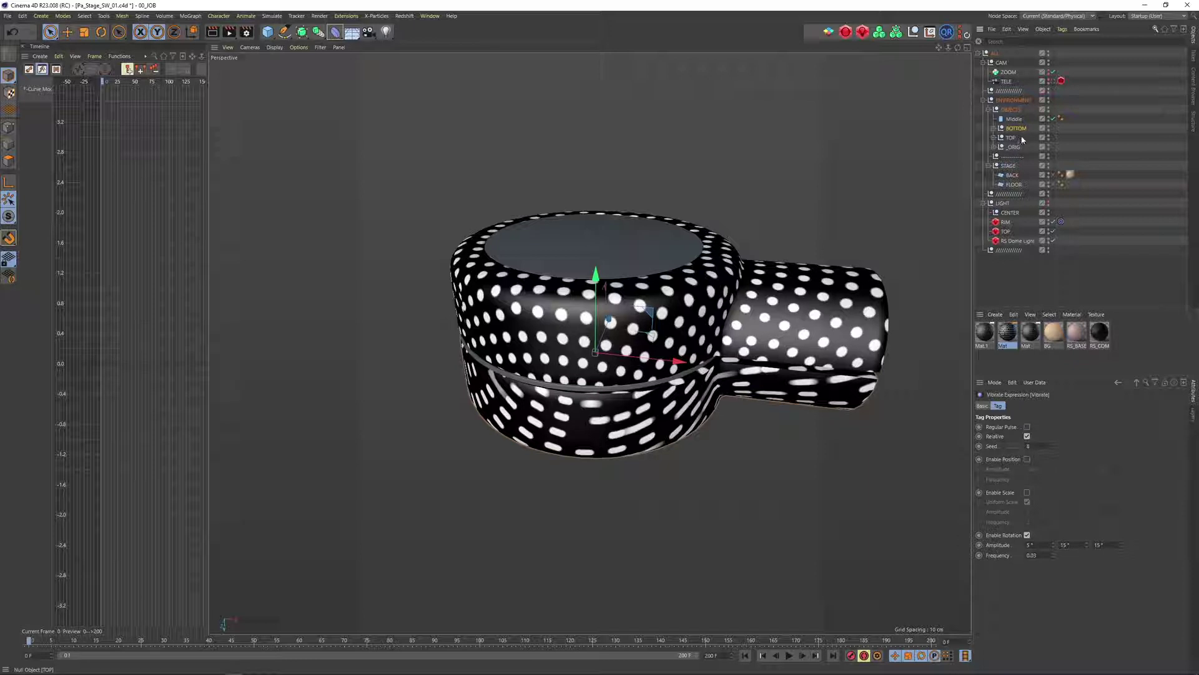
{"action": "left_click_drag", "start_coordinate": [1005, 133], "coordinate": [1007, 128]}
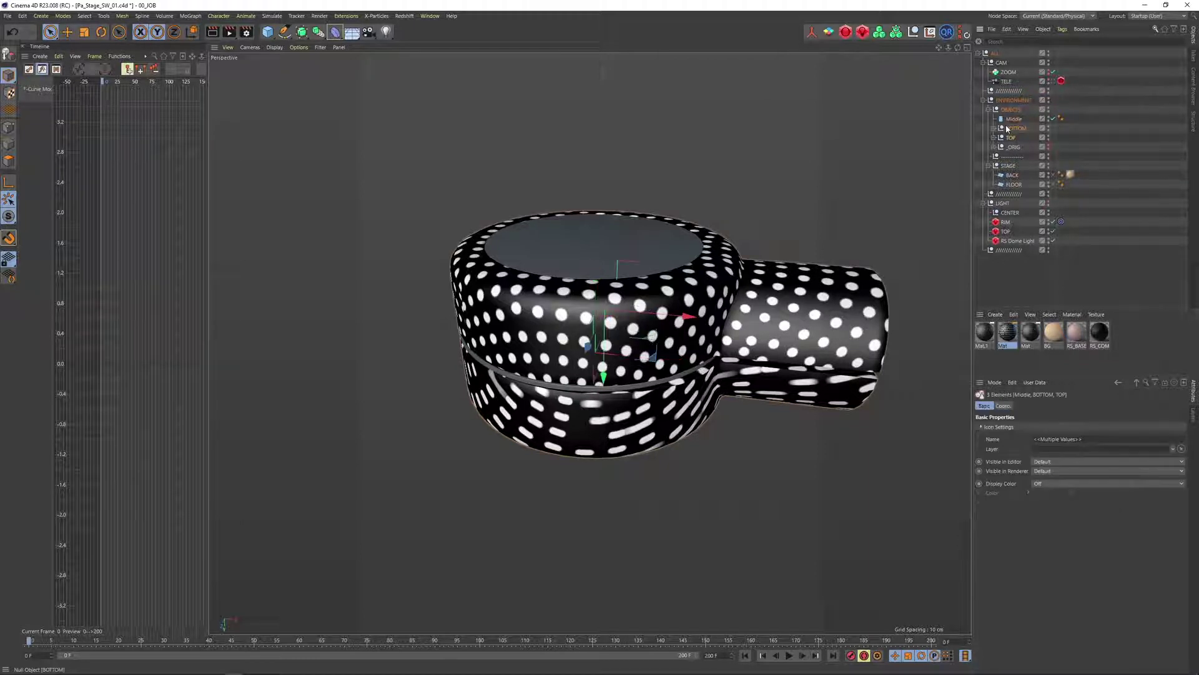
{"action": "key", "text": "alt+g"}
{"action": "double_click", "coordinate": [1012, 119]}
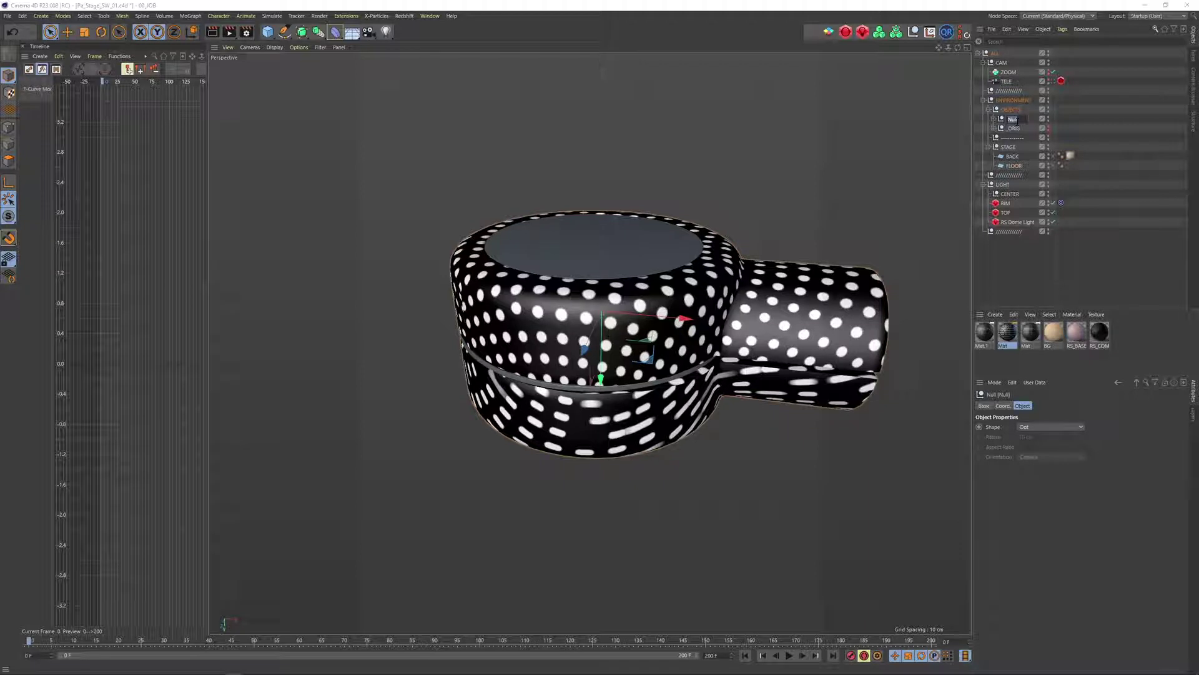
{"action": "key", "text": "Return"}
{"action": "left_click", "coordinate": [993, 120]}
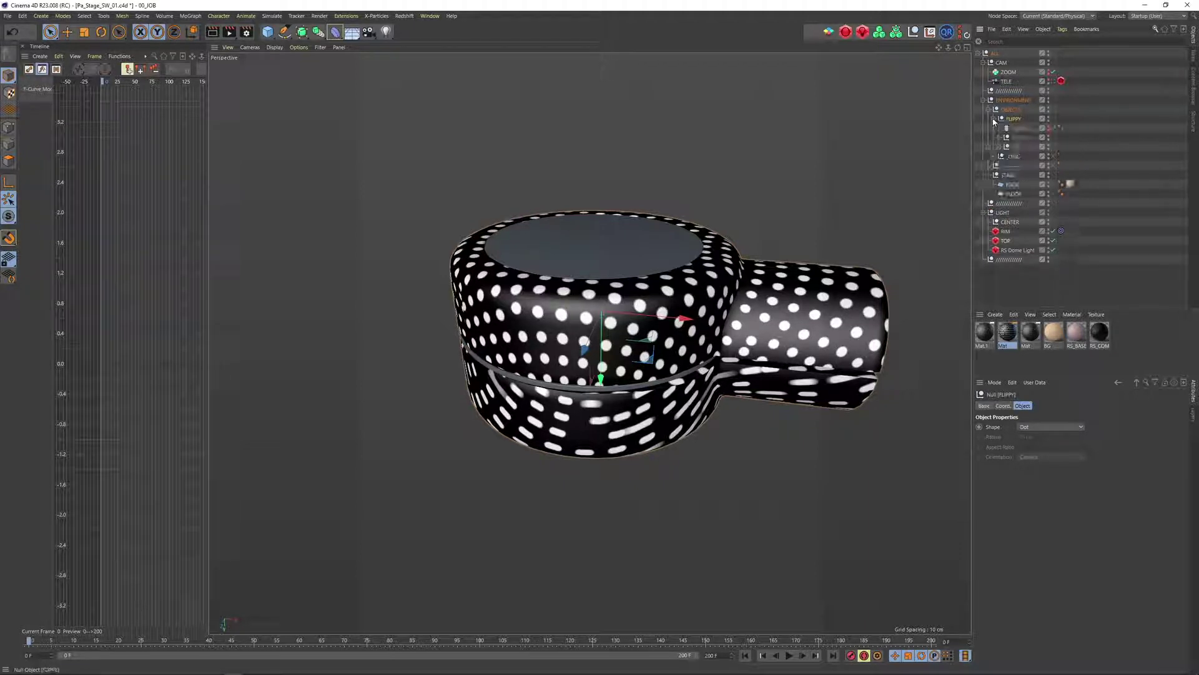
Try a Vibrate tag with rotation enabled on the TOP group, duplicate the tag, and return the animation to its first frame.
{"action": "left_click", "coordinate": [1022, 140]}
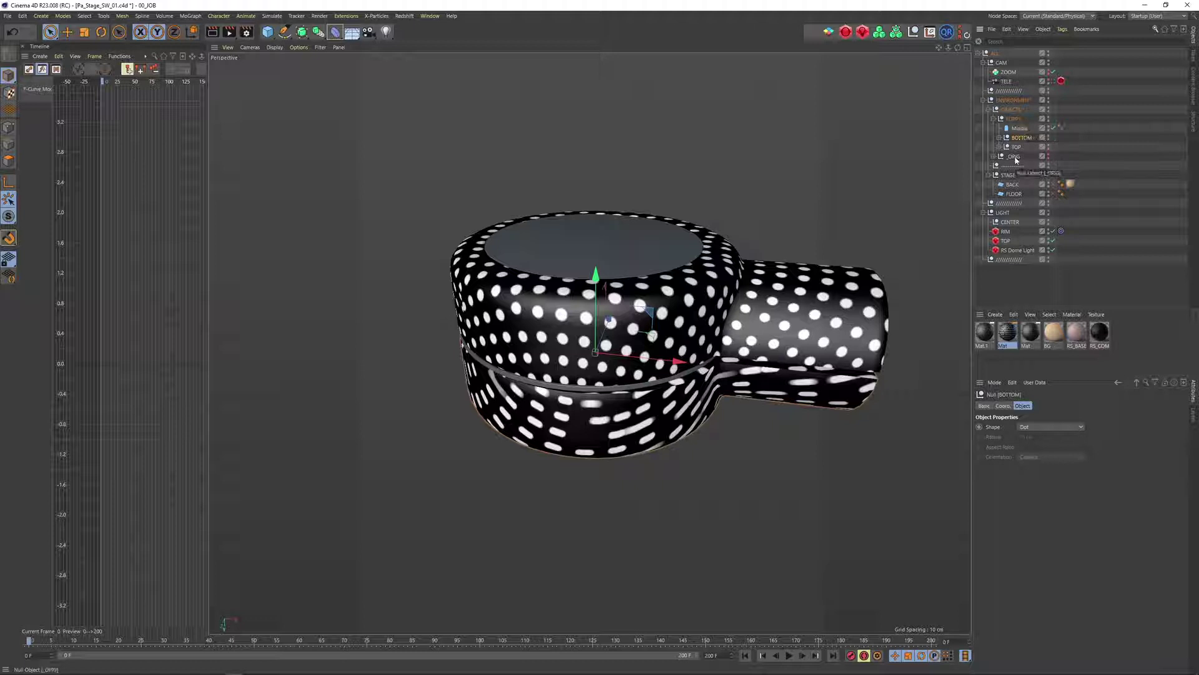
{"action": "key", "text": "shift+c"}
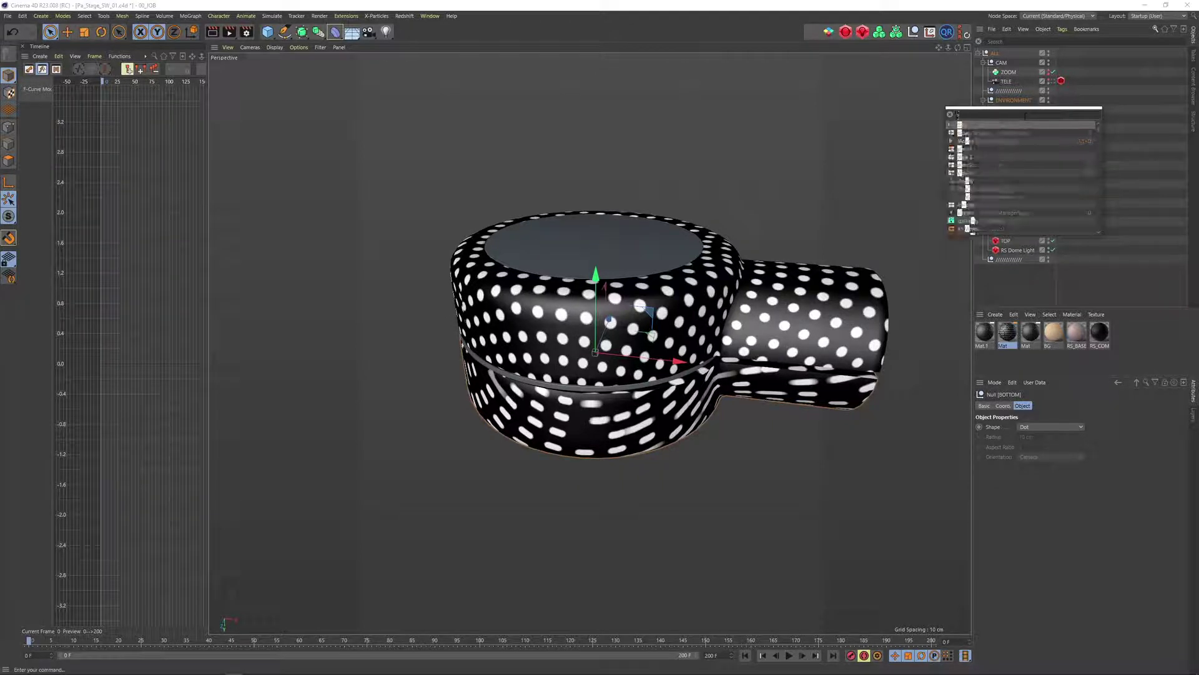
{"action": "key", "text": "Return"}
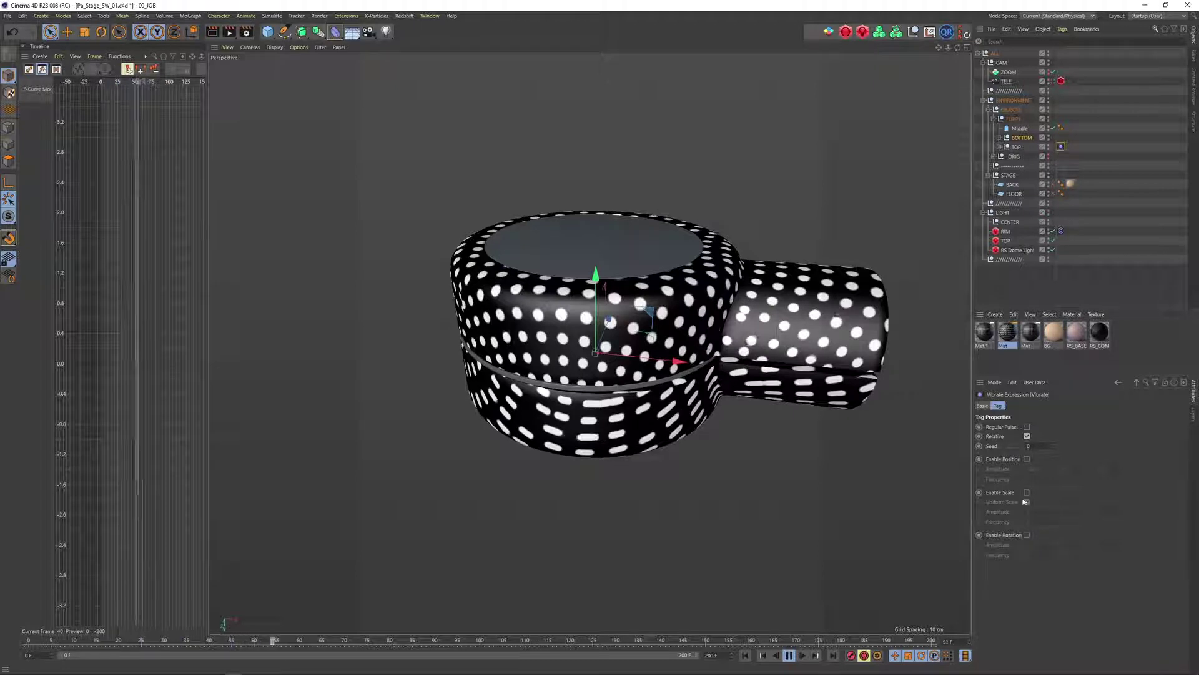
{"action": "left_click", "coordinate": [1026, 535]}
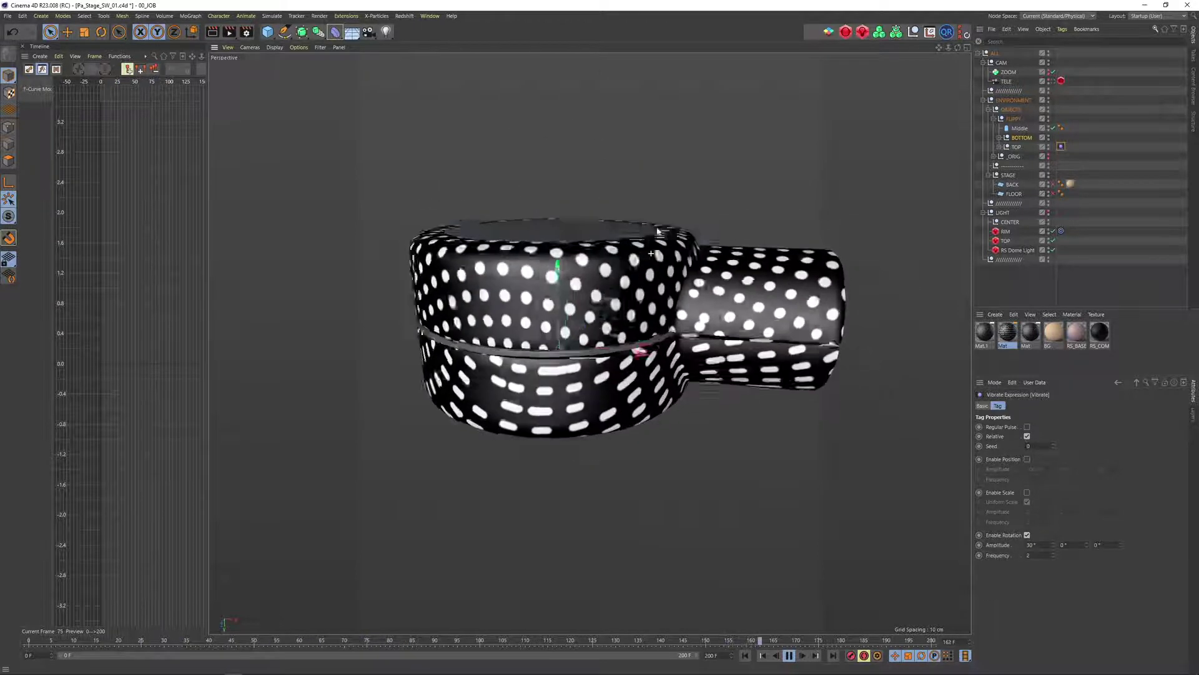
{"action": "left_click_drag", "start_coordinate": [665, 210], "coordinate": [672, 245], "text": "alt"}
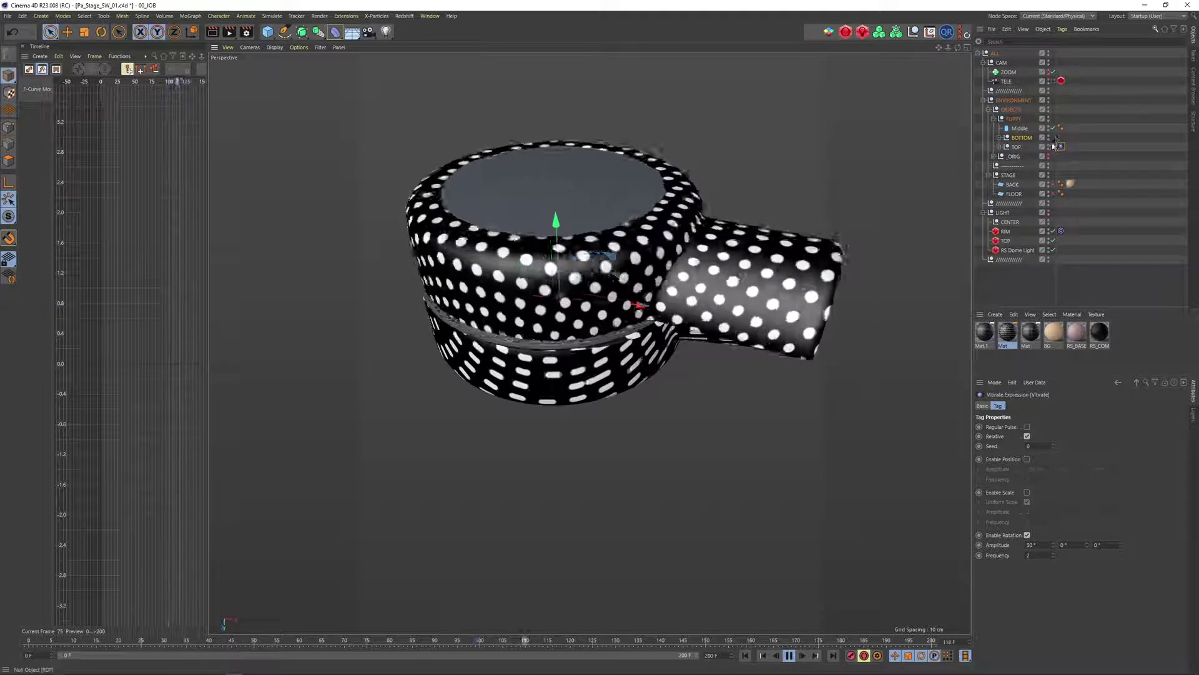
{"action": "left_click", "coordinate": [1066, 156]}
{"action": "left_click", "coordinate": [1061, 147]}
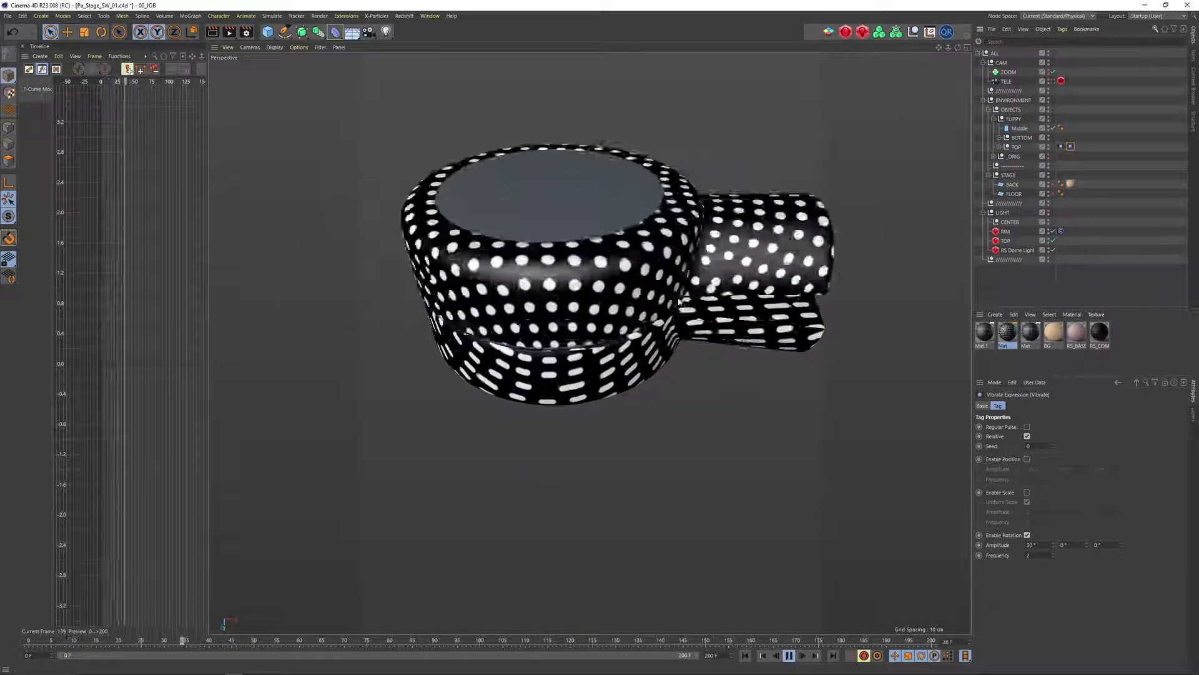
{"action": "left_click", "coordinate": [745, 655]}
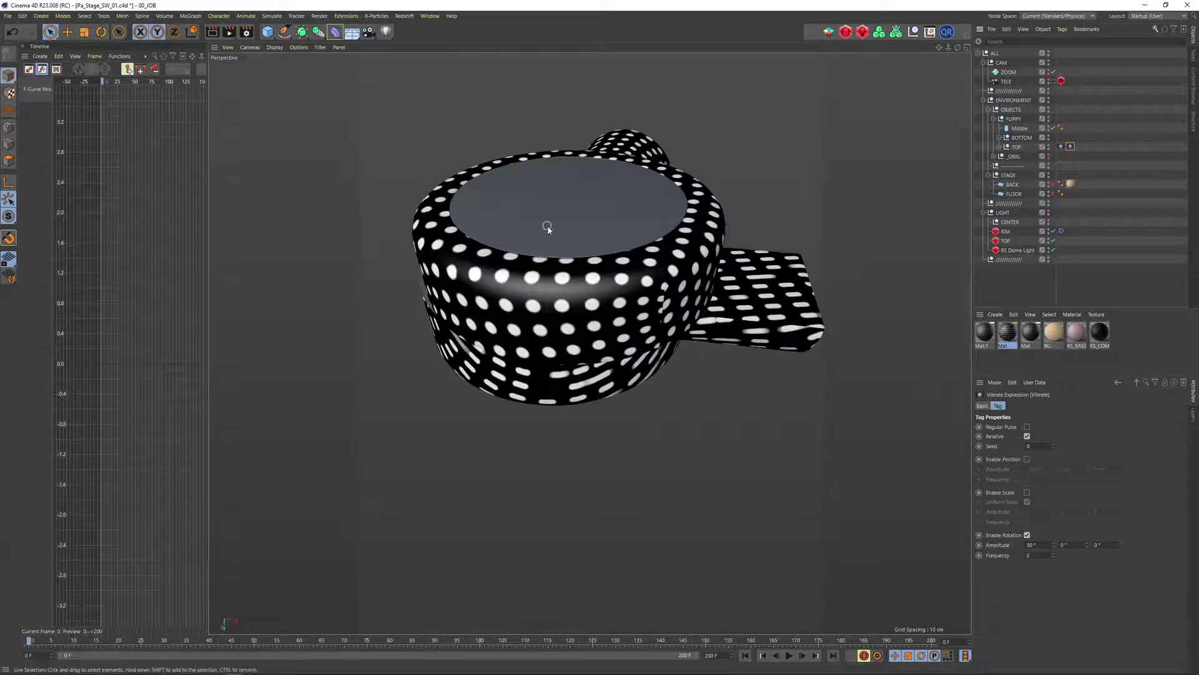
Take the FLIPPY-TOP mesh out of the converted Boole null inside the TOP group and delete the emptied null.
{"action": "left_click_drag", "start_coordinate": [543, 214], "coordinate": [681, 196], "text": "alt"}
{"action": "mouse_move", "coordinate": [486, 330]}
{"action": "left_mouse_down", "text": "alt"}
{"action": "mouse_move", "coordinate": [599, 323]}
{"action": "mouse_move", "coordinate": [383, 339]}
{"action": "mouse_move", "coordinate": [409, 316]}
{"action": "mouse_move", "coordinate": [501, 347]}
{"action": "left_mouse_up", "text": "alt"}
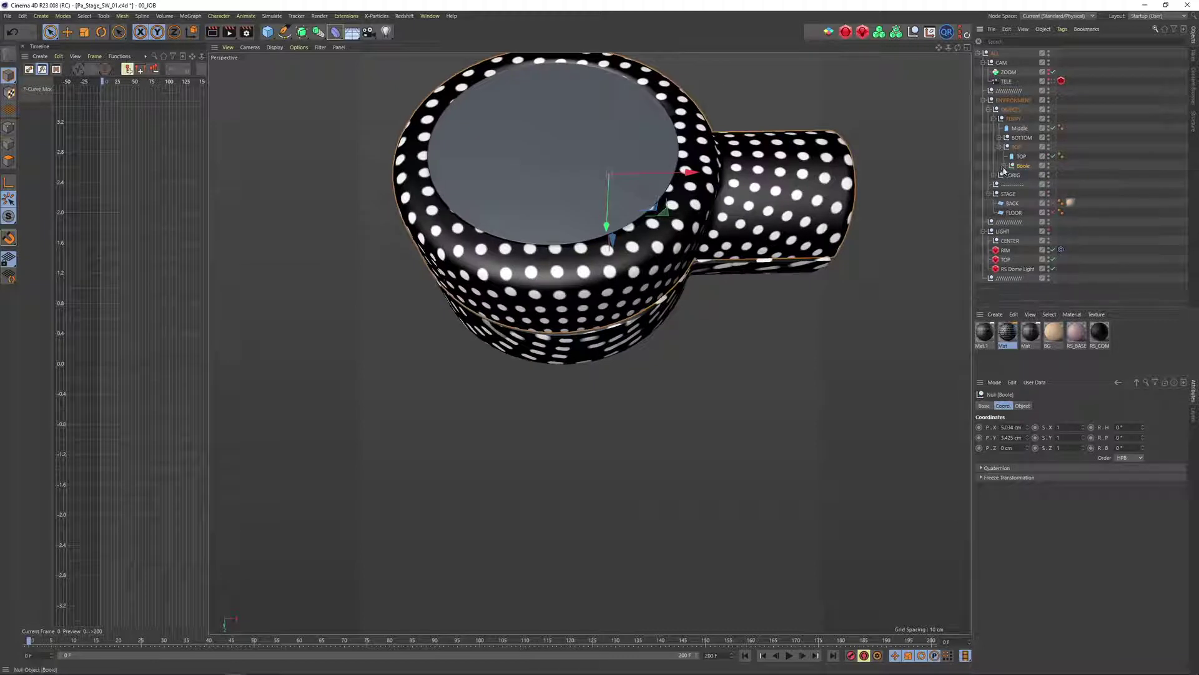
{"action": "left_click", "coordinate": [1003, 167]}
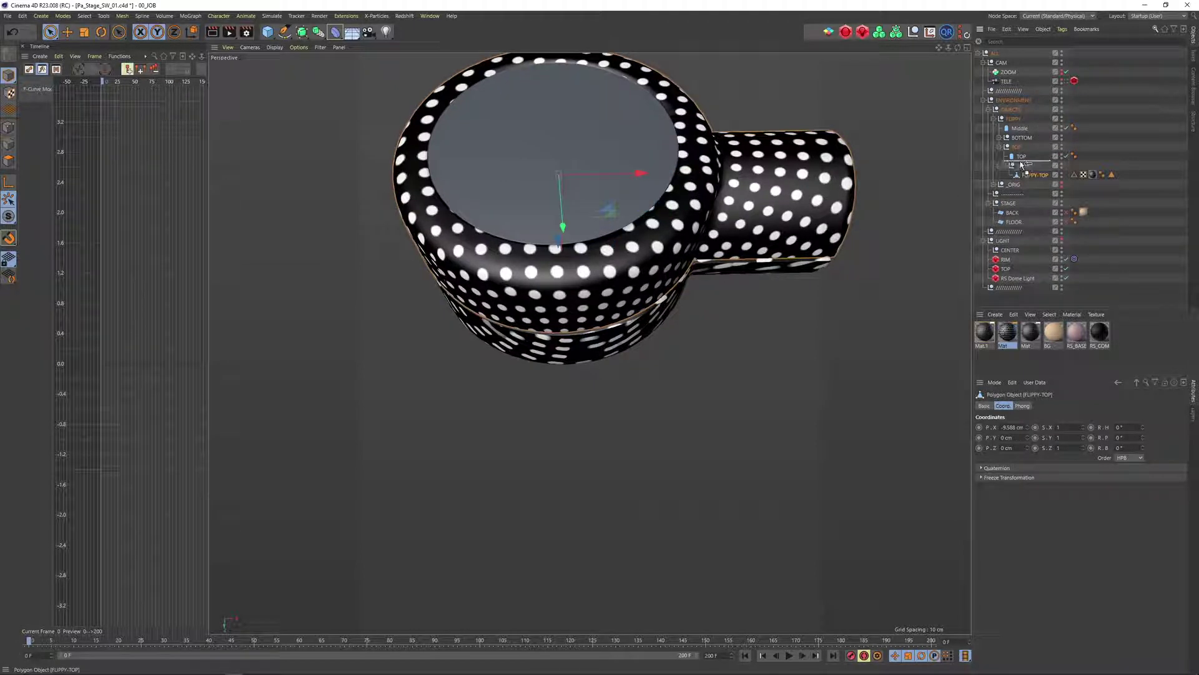
{"action": "key", "text": "Delete"}
{"action": "left_click", "coordinate": [1028, 166]}
Replace the old TOP null with a new null named TOP that groups FLIPPY-TOP around its own axis.
{"action": "mouse_move", "coordinate": [638, 145]}
{"action": "left_mouse_down", "text": "alt"}
{"action": "mouse_move", "coordinate": [658, 210]}
{"action": "mouse_move", "coordinate": [643, 157]}
{"action": "left_mouse_up", "text": "alt"}
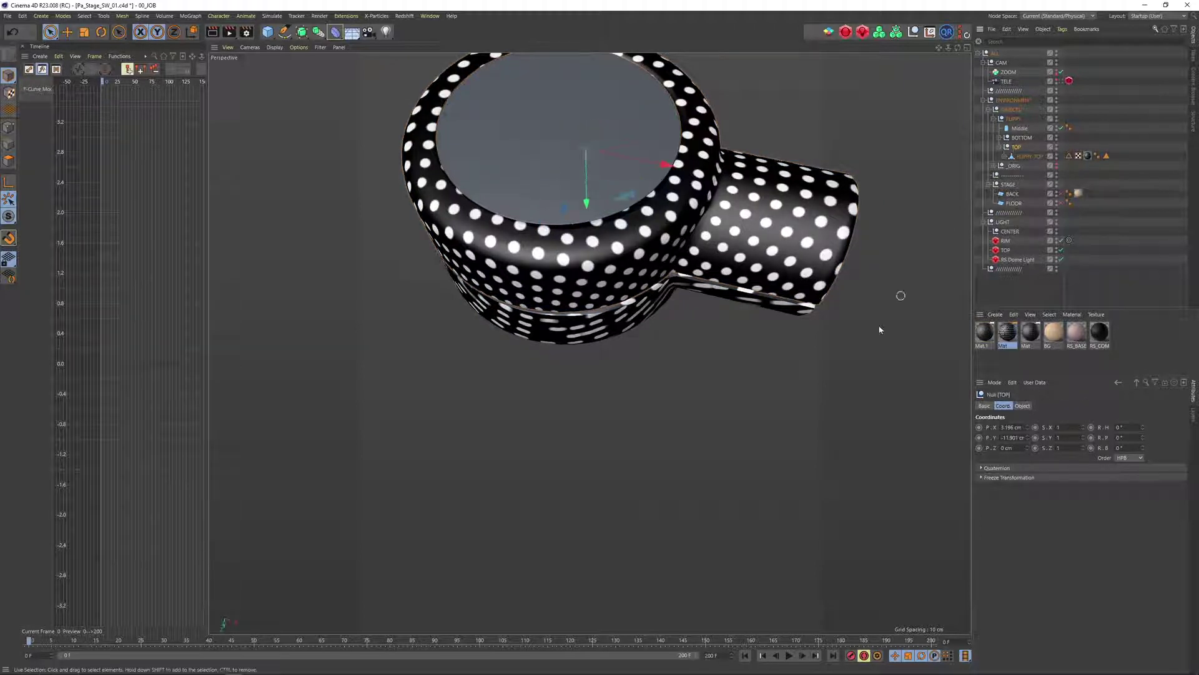
{"action": "right_click", "coordinate": [1016, 151]}
{"action": "left_click_drag", "start_coordinate": [675, 161], "coordinate": [703, 256], "text": "alt"}
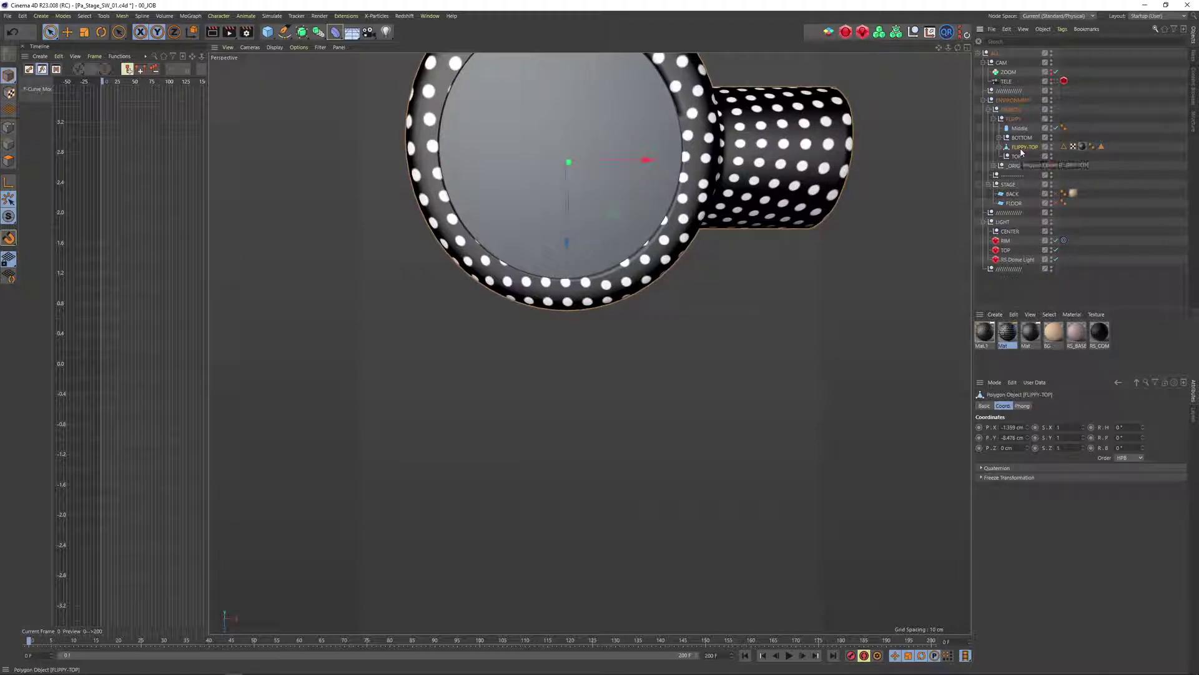
{"action": "key", "text": "Delete"}
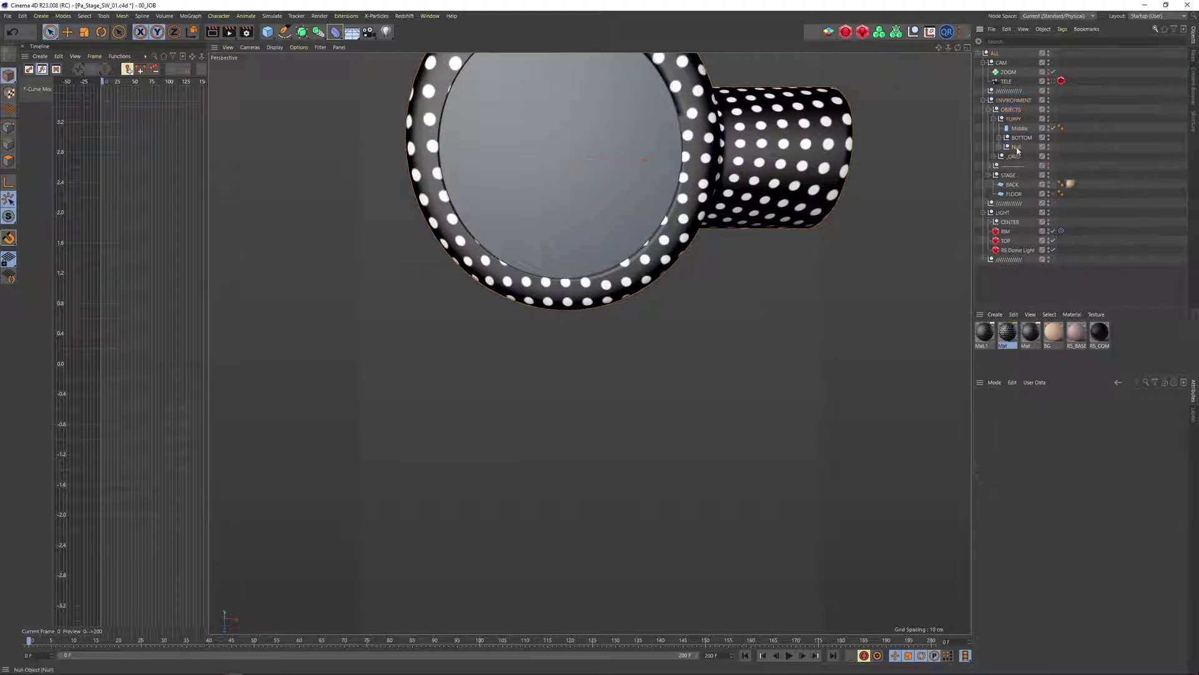
{"action": "double_click", "coordinate": [1028, 142]}
{"action": "type", "text": "TOP"}
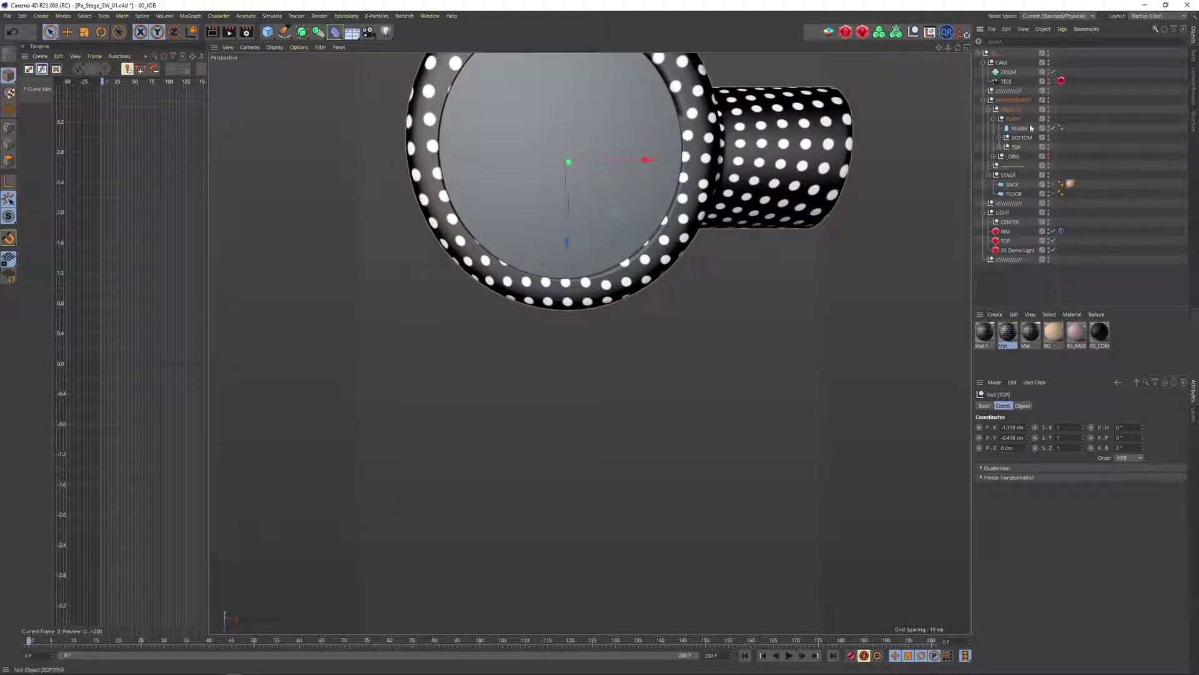
Add a Vibrate tag with rotation enabled to the new TOP null and duplicate the tag while the animation plays.
{"action": "key", "text": "shift+c"}
{"action": "type", "text": "v"}
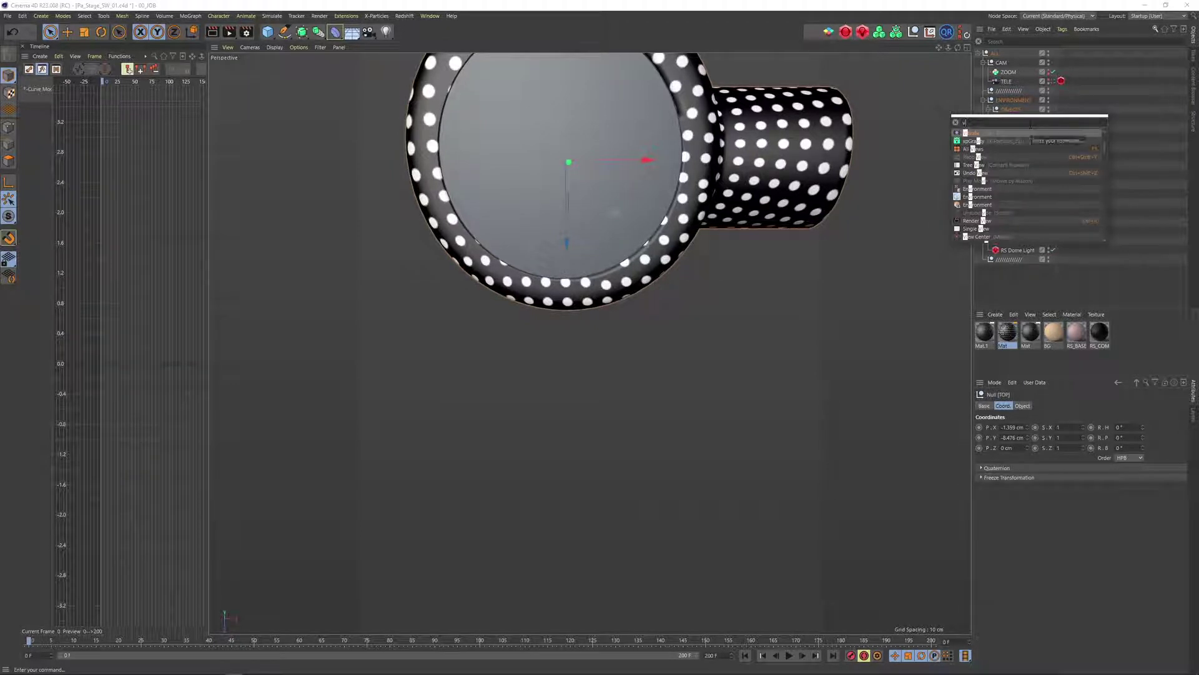
{"action": "key", "text": "Return"}
{"action": "left_click_drag", "start_coordinate": [681, 219], "coordinate": [707, 103], "text": "alt"}
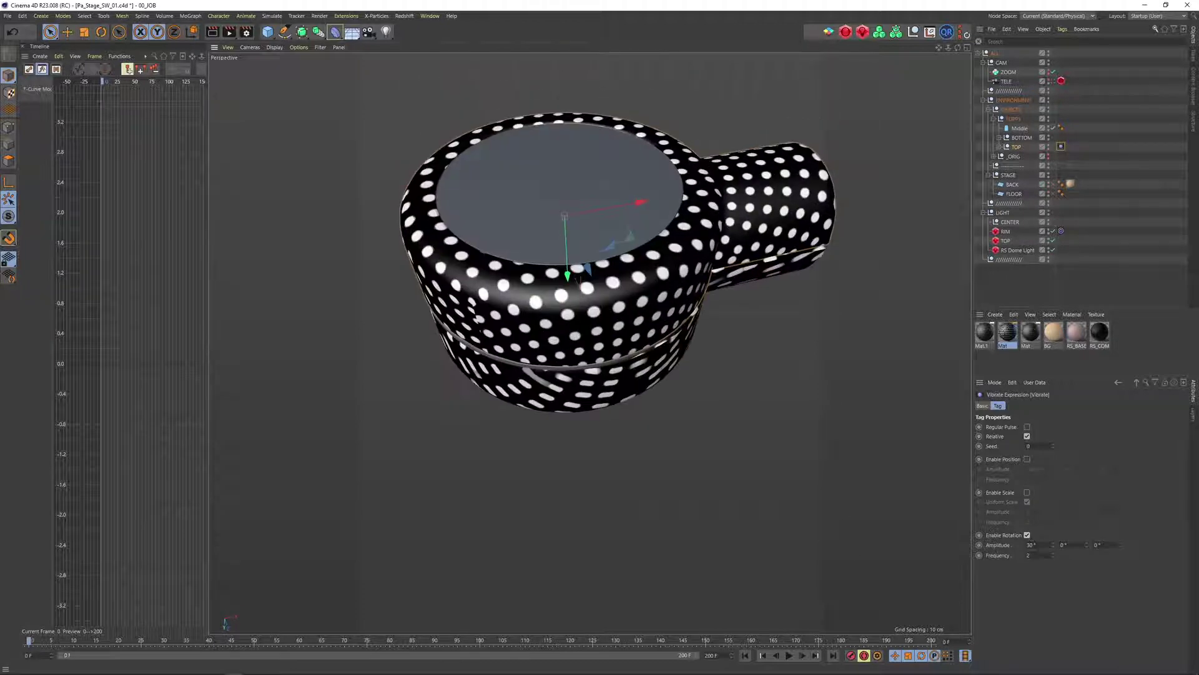
{"action": "left_click", "coordinate": [789, 655]}
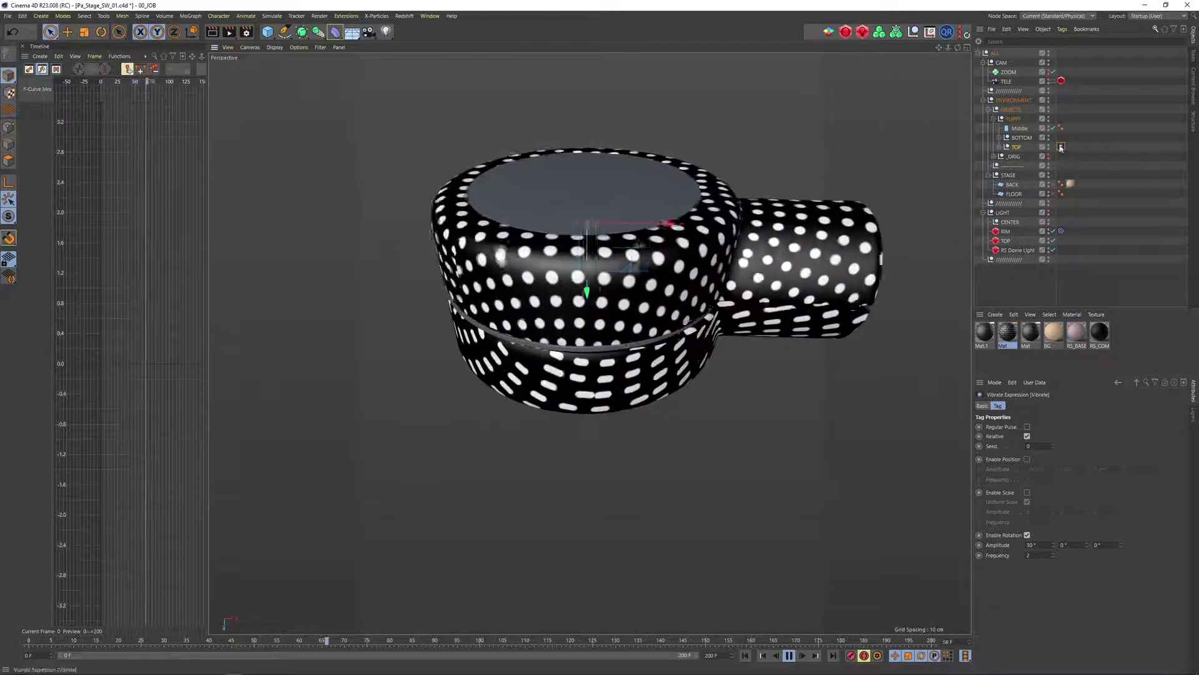
{"action": "left_click", "coordinate": [1000, 156]}
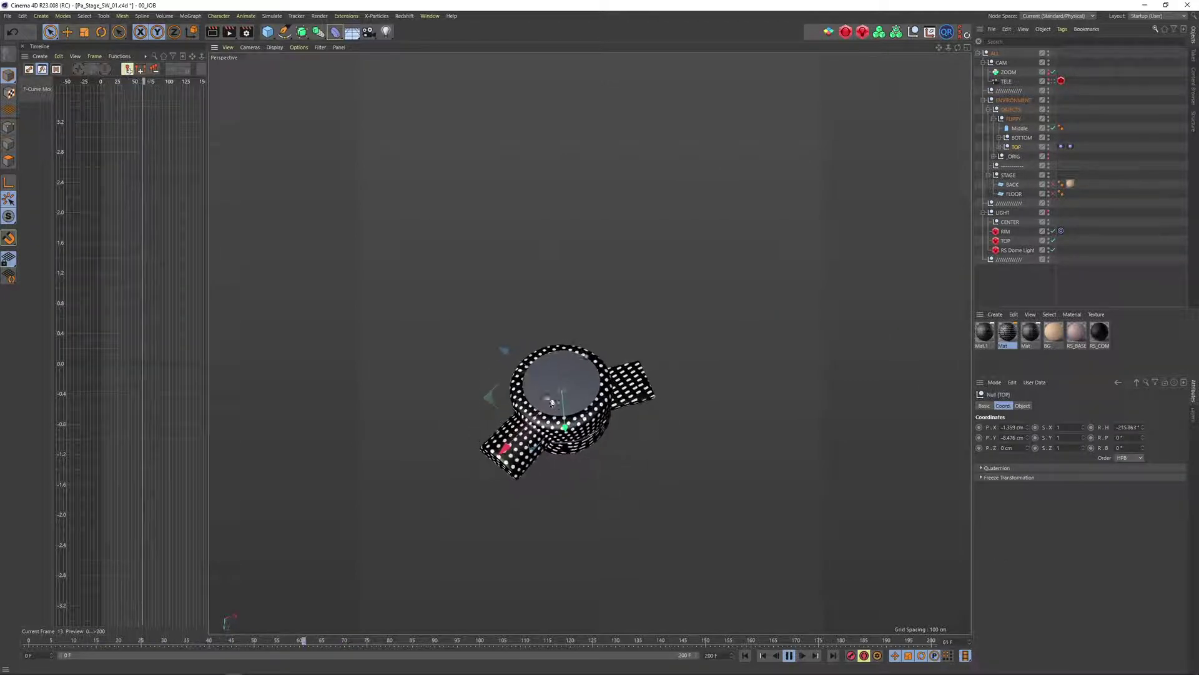
Set the first Vibrate tag's heading rotation amplitude to 2° and its frequency to 2.
{"action": "left_click", "coordinate": [1060, 146]}
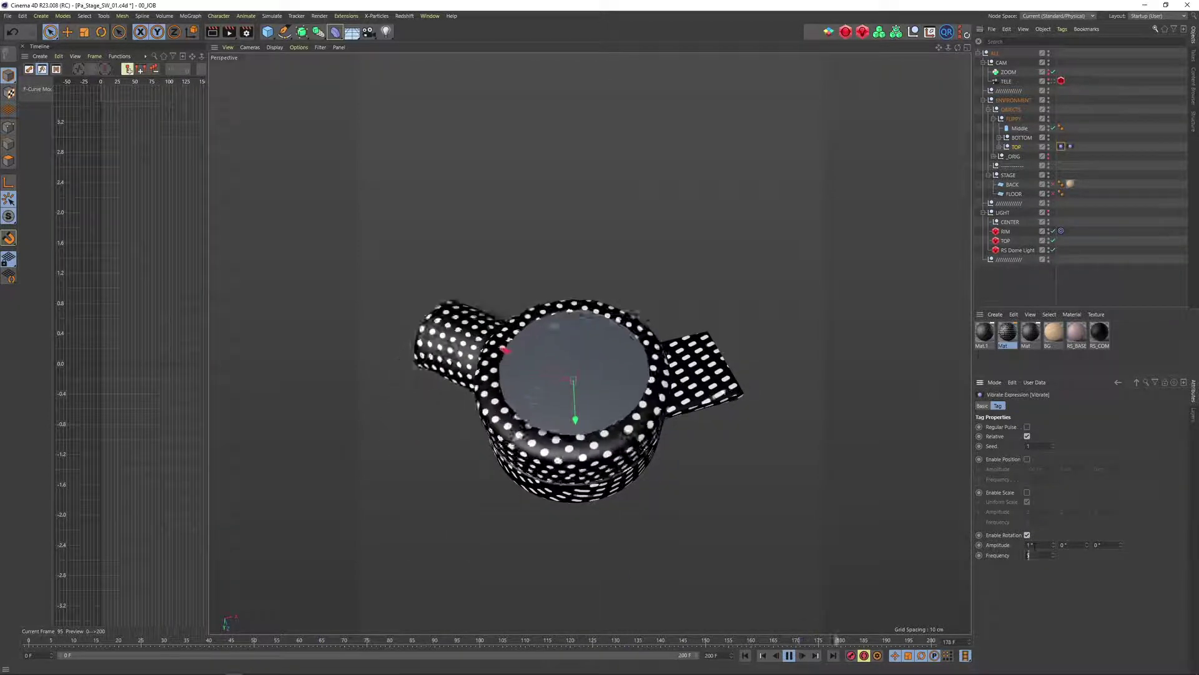
{"action": "double_click", "coordinate": [1030, 545]}
{"action": "type", "text": "2"}
{"action": "key", "text": "Return"}
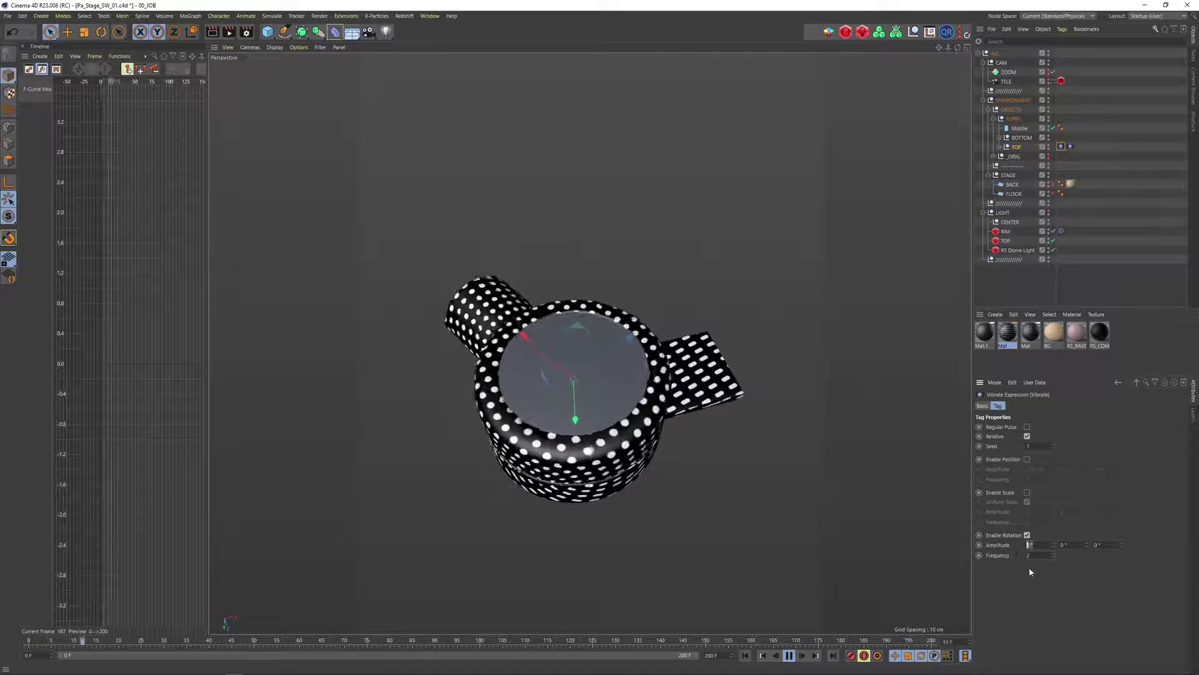
Set the second Vibrate tag's frequency to 1 and its heading rotation amplitude to 15°.
{"action": "left_click", "coordinate": [1070, 147]}
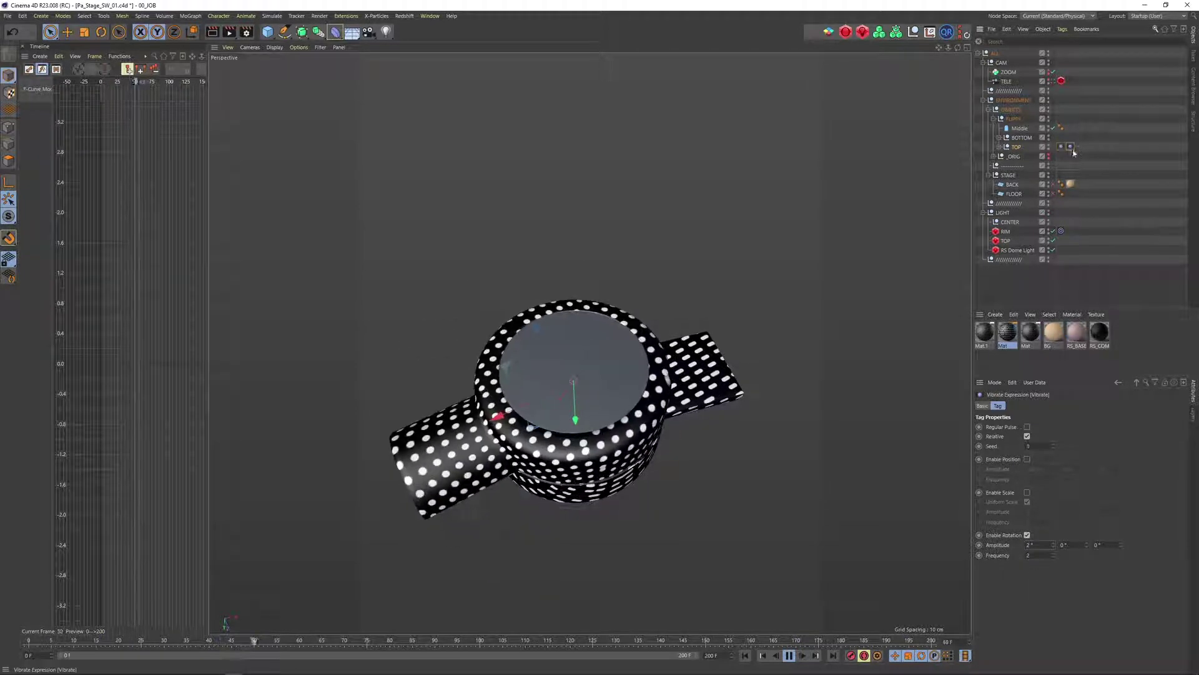
{"action": "double_click", "coordinate": [1029, 555]}
{"action": "type", "text": "1"}
{"action": "key", "text": "Return"}
{"action": "double_click", "coordinate": [1030, 546]}
{"action": "type", "text": "155"}
{"action": "key", "text": "Return"}
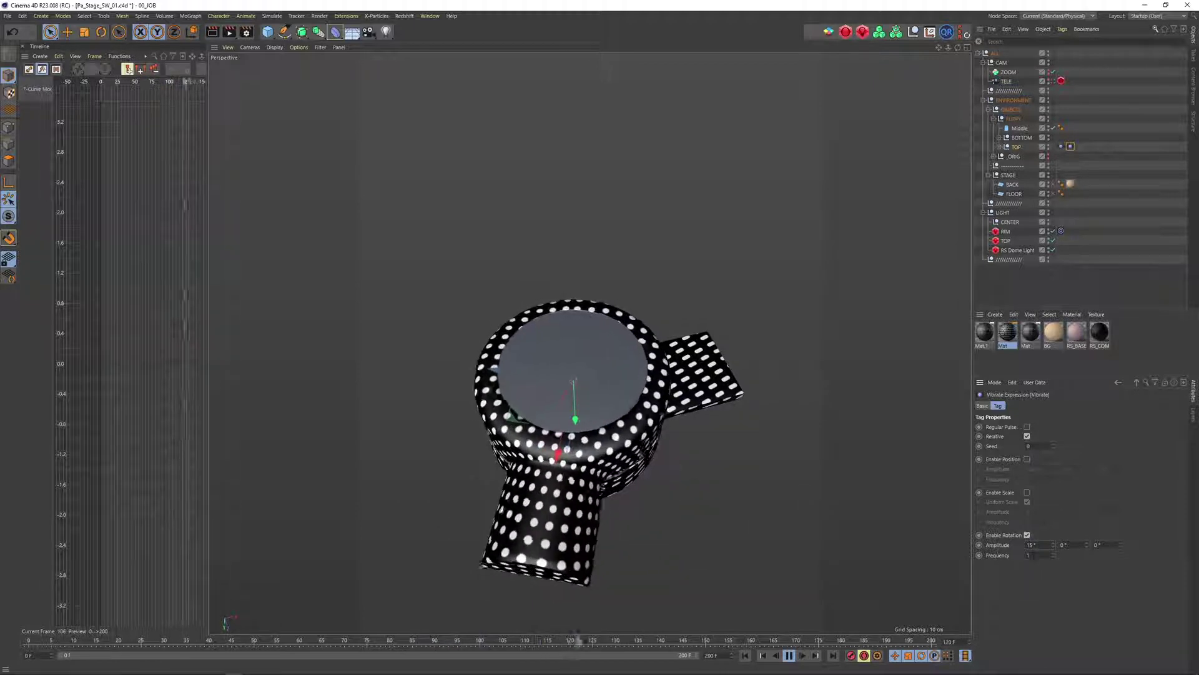
Duplicate the Vibrate tag a third time on TOP, with heading rotation amplitude 45° and frequency 0.01, and reselect the first tag.
{"action": "left_click_drag", "start_coordinate": [1076, 148], "coordinate": [1081, 150], "text": "ctrl"}
{"action": "double_click", "coordinate": [1028, 555]}
{"action": "type", "text": "0.1"}
{"action": "key", "text": "Return"}
{"action": "type", "text": "45"}
{"action": "key", "text": "Return"}
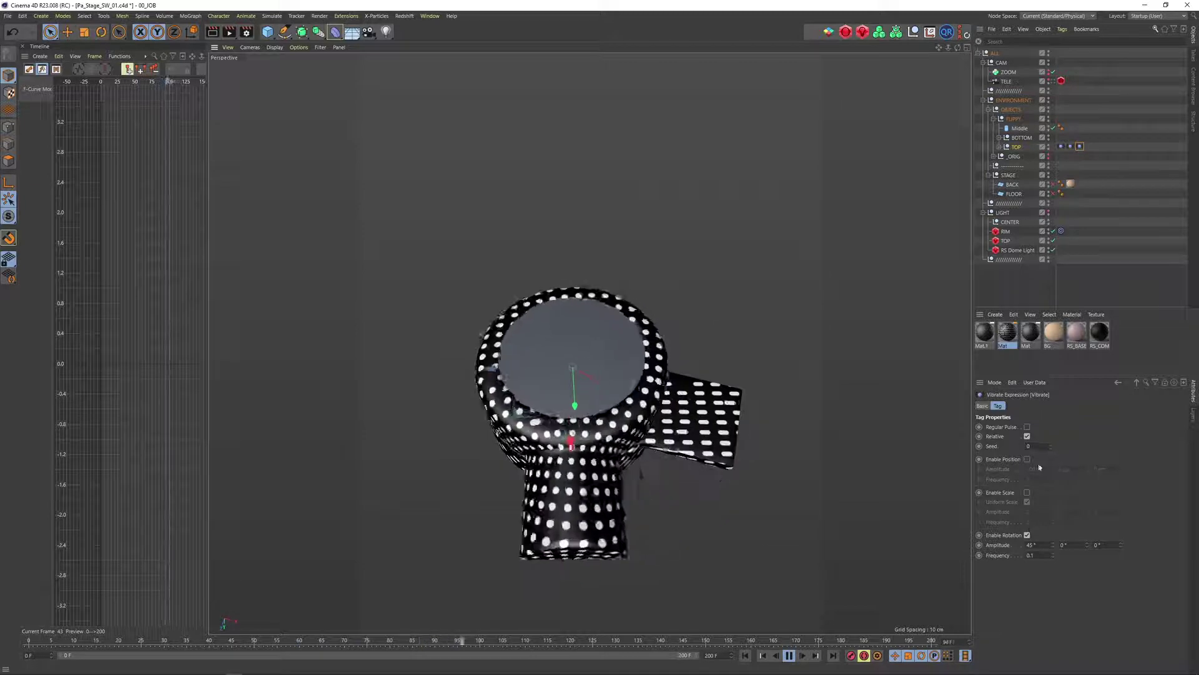
{"action": "left_click_drag", "start_coordinate": [1038, 556], "coordinate": [1017, 556]}
{"action": "type", "text": "0.01"}
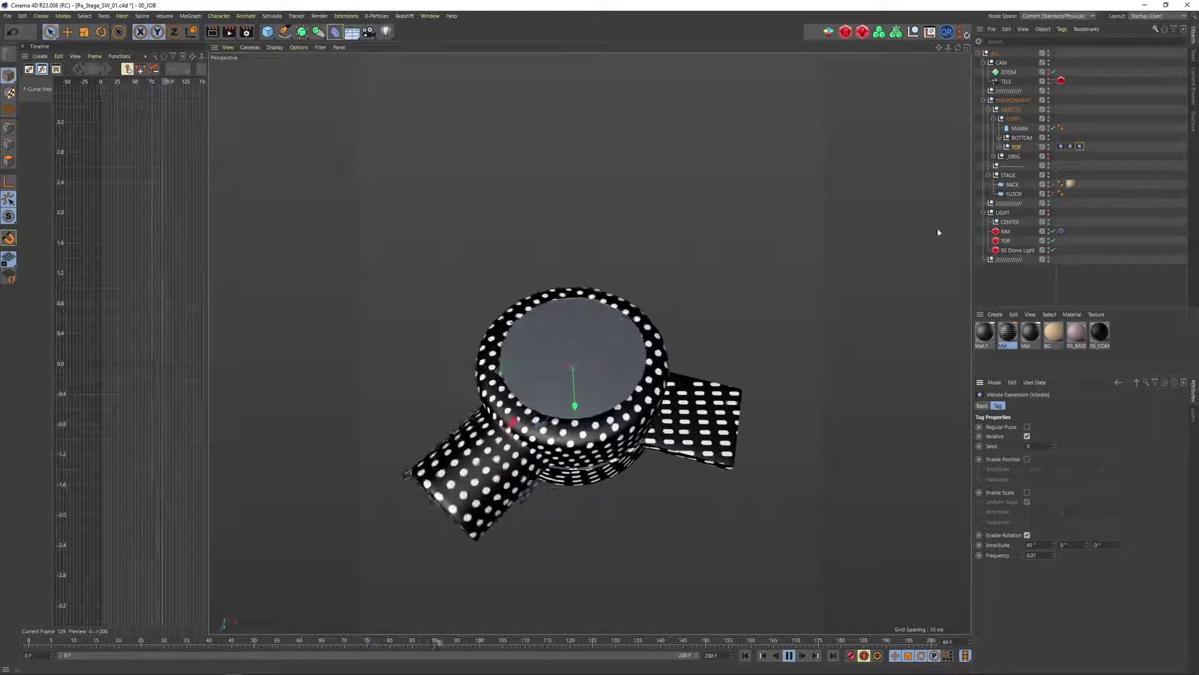
{"action": "left_click", "coordinate": [1060, 147]}
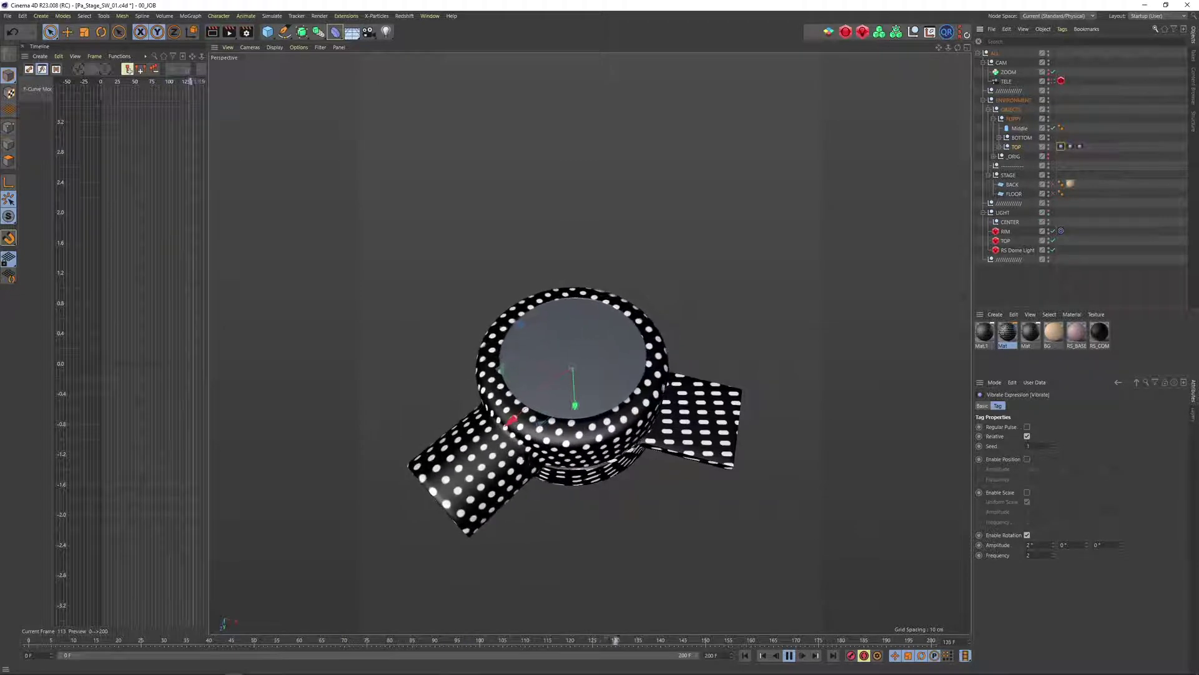
Set the first TOP Vibrate tag's frequency to 3 and give the third and second tags new seeds.
{"action": "type", "text": "3"}
{"action": "key", "text": "Return"}
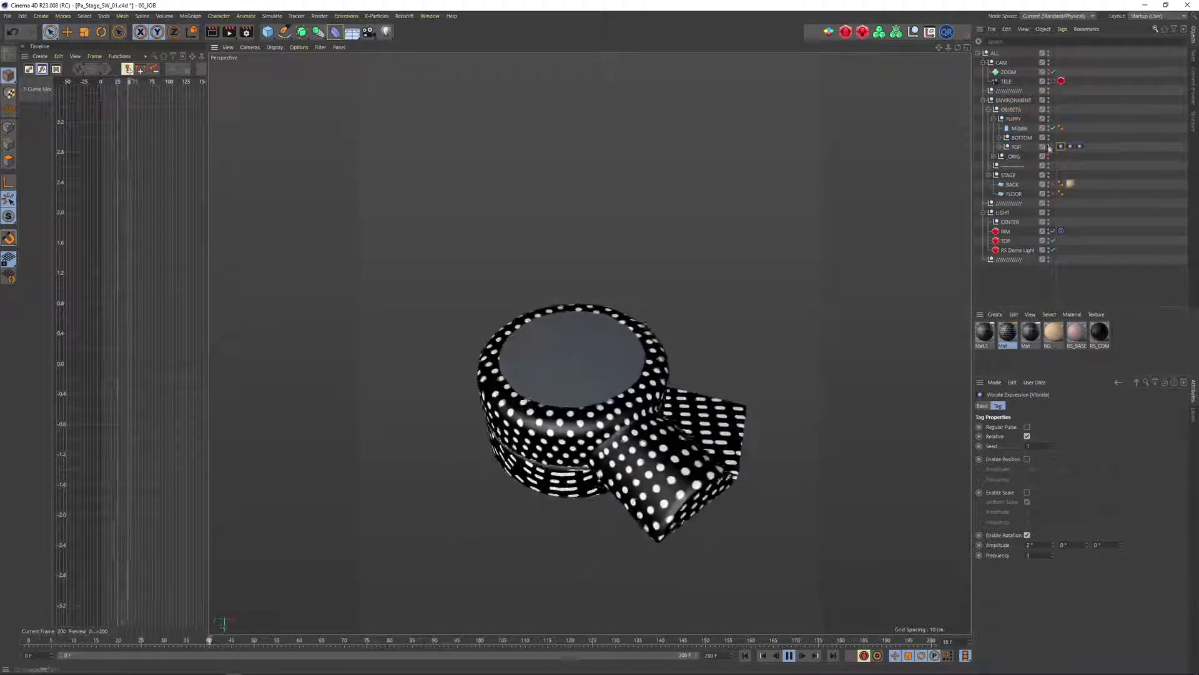
{"action": "left_click", "coordinate": [1079, 146]}
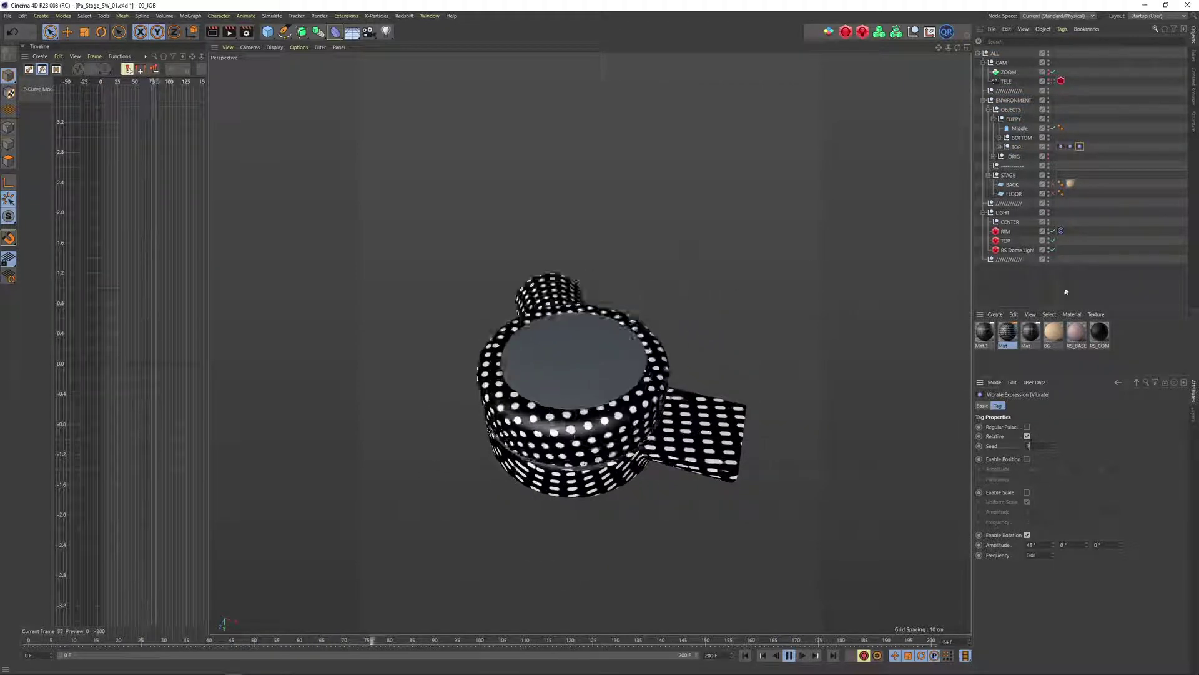
{"action": "left_click", "coordinate": [1070, 146]}
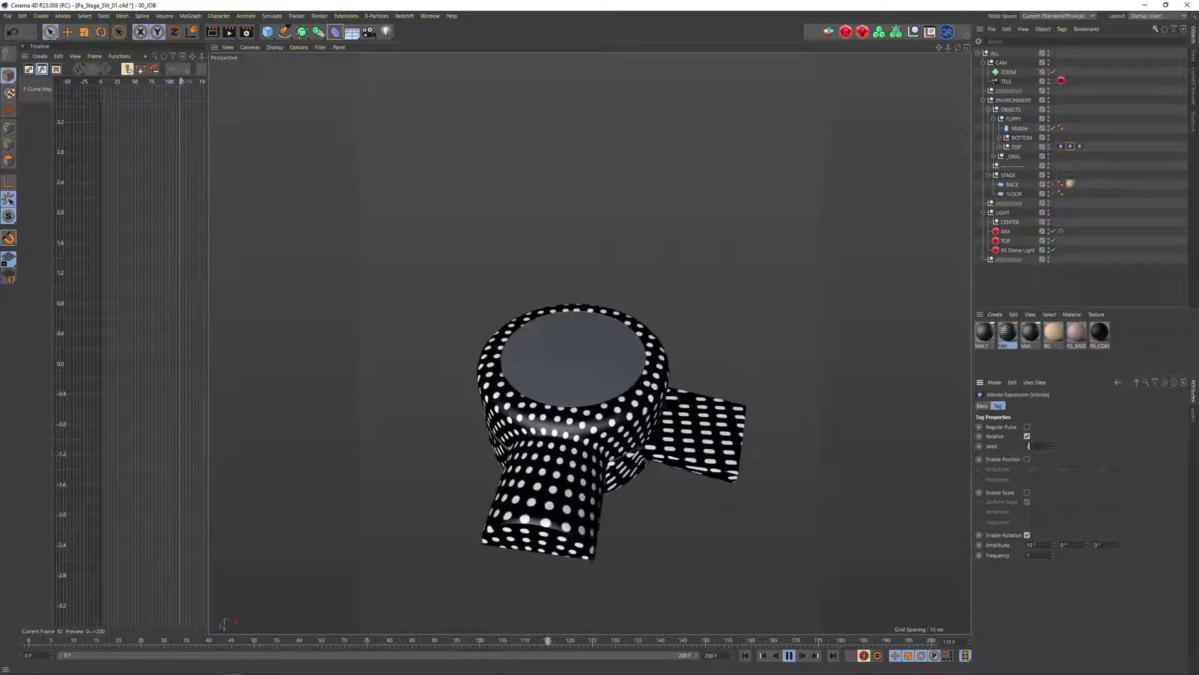
{"action": "left_click_drag", "start_coordinate": [688, 319], "coordinate": [653, 350], "text": "alt"}
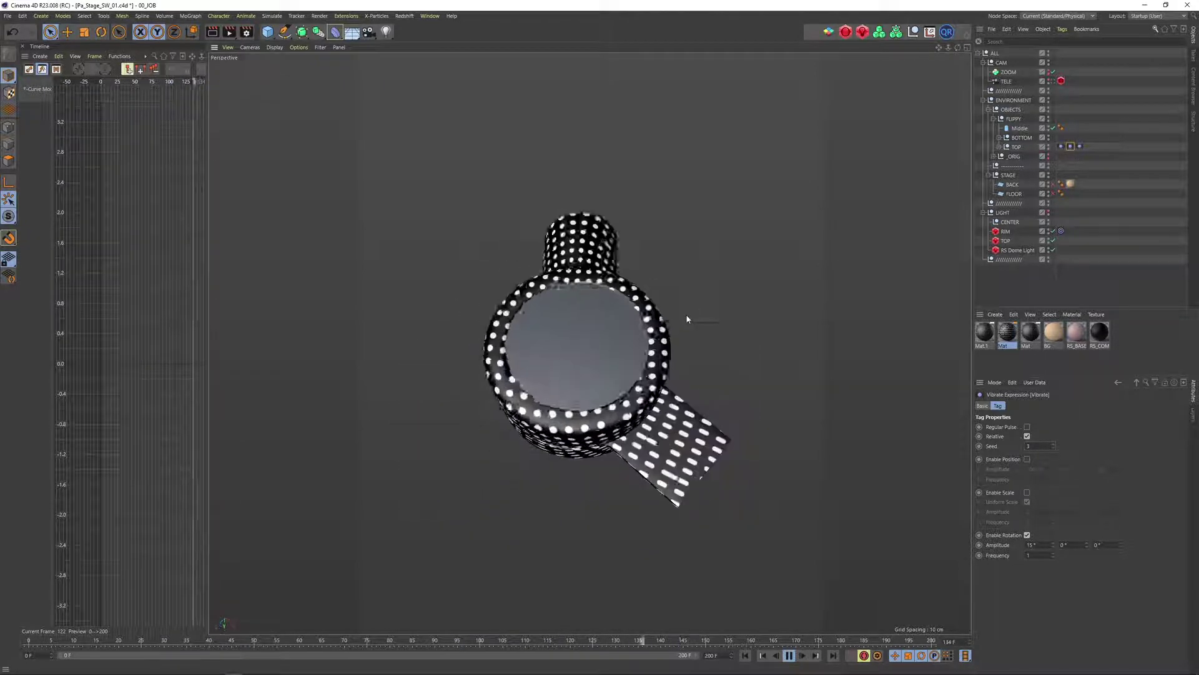
Soften the TOP rotation by refining its Vibrate tags, giving the second a heading amplitude of 5° and a frequency of 0.5.
{"action": "left_click", "coordinate": [1061, 146]}
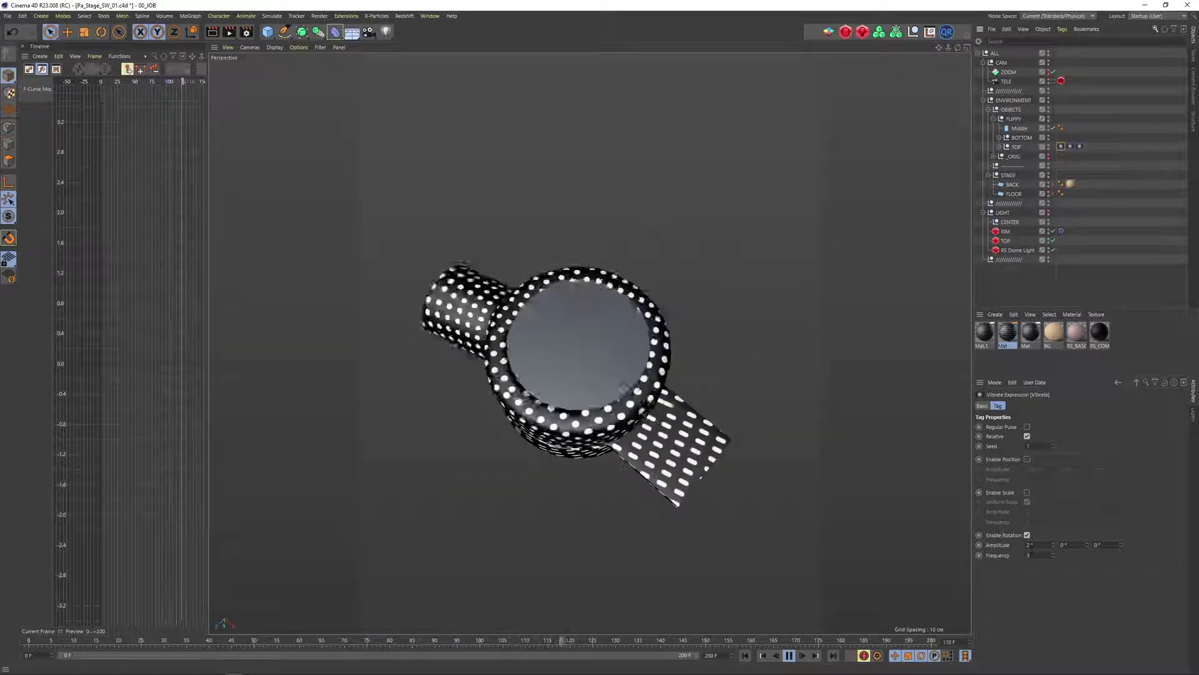
{"action": "left_click", "coordinate": [1070, 147]}
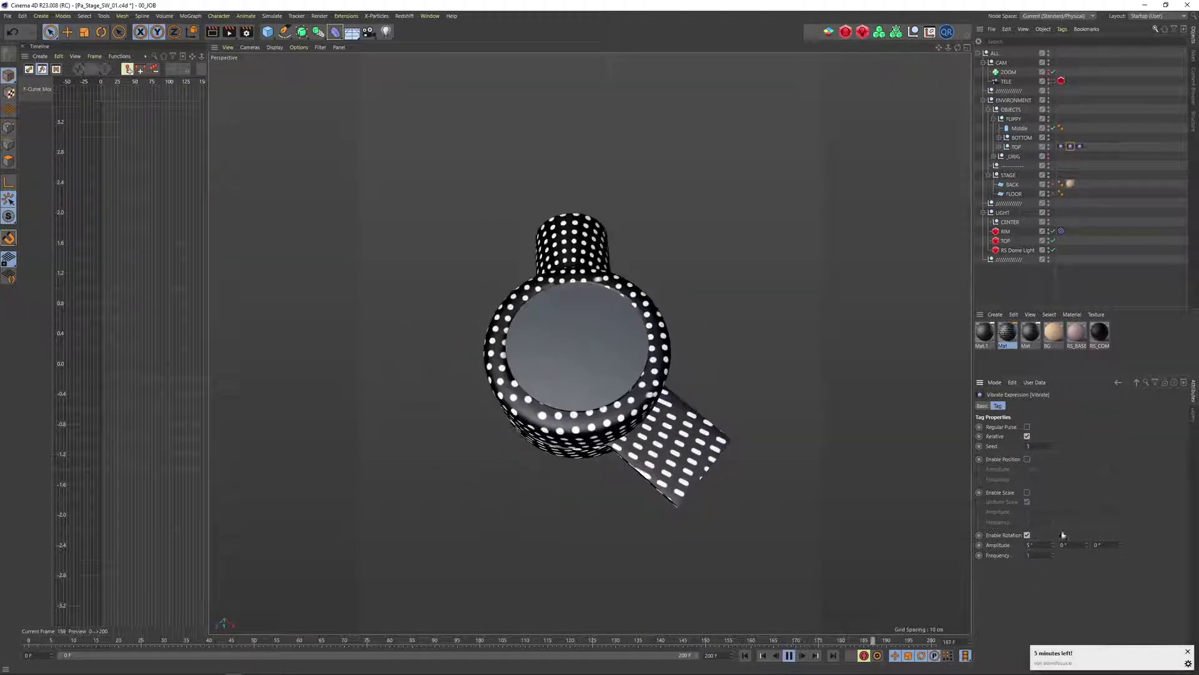
{"action": "left_click", "coordinate": [1080, 147]}
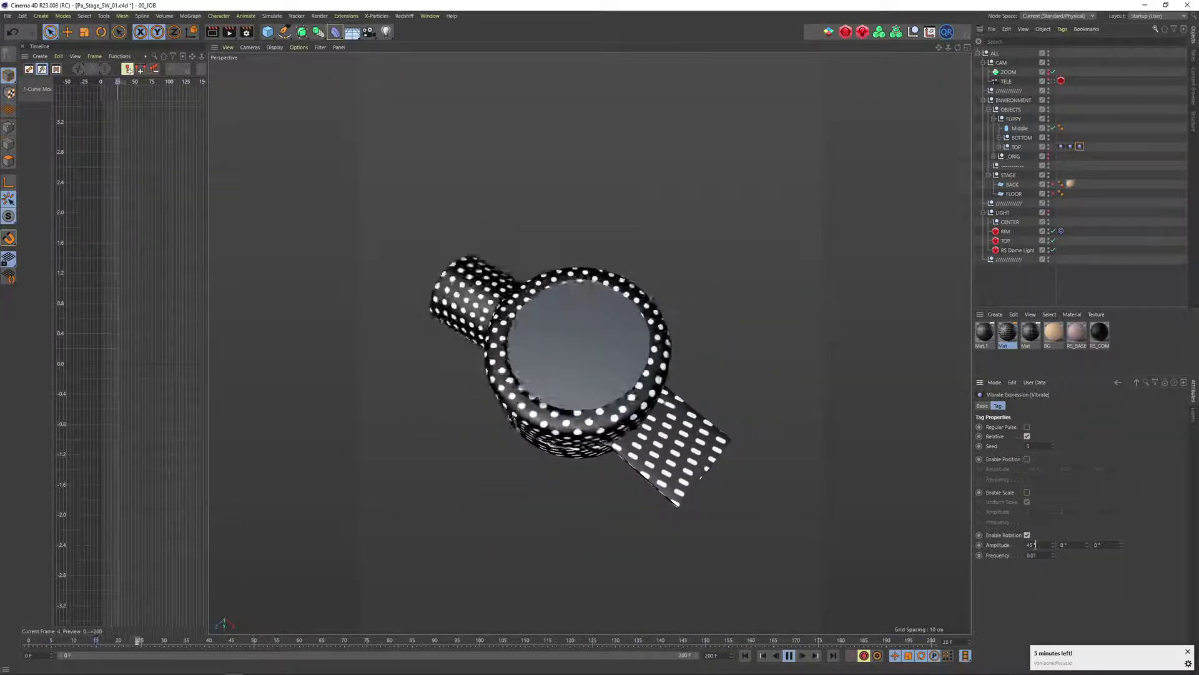
{"action": "key", "text": "Return"}
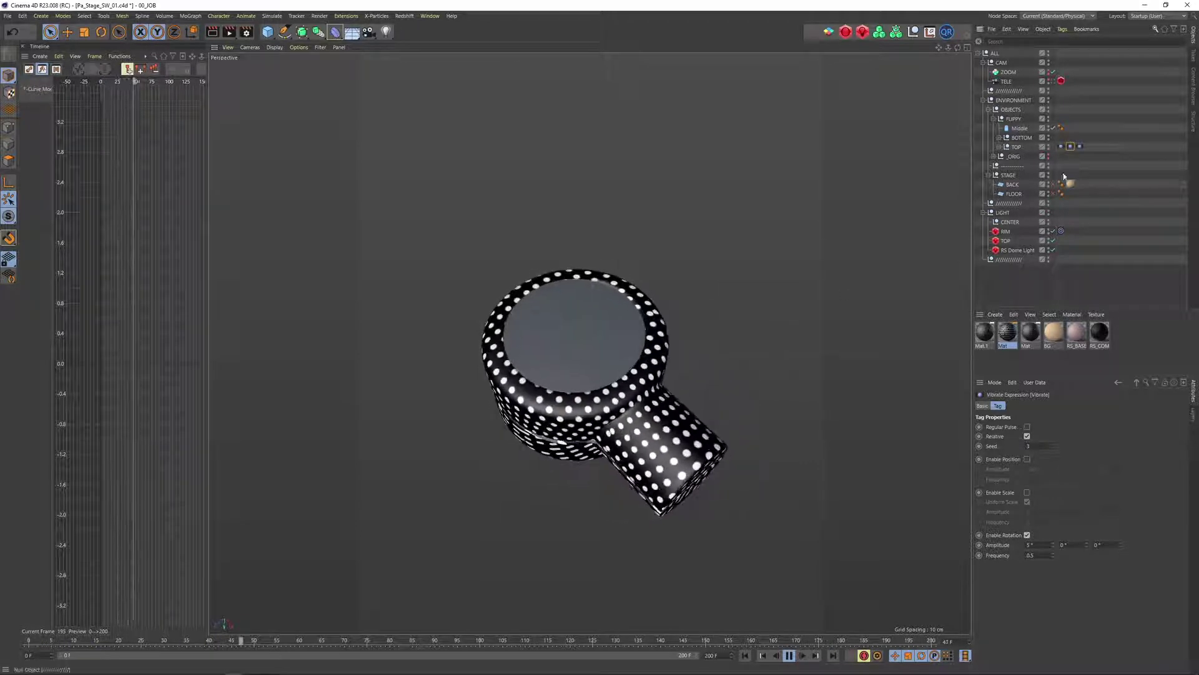
Copy TOP's three Vibrate tags to BOTTOM with new seeds, using 21 for the third, and copy the set to the FLIPPY null.
{"action": "left_click", "coordinate": [1061, 137]}
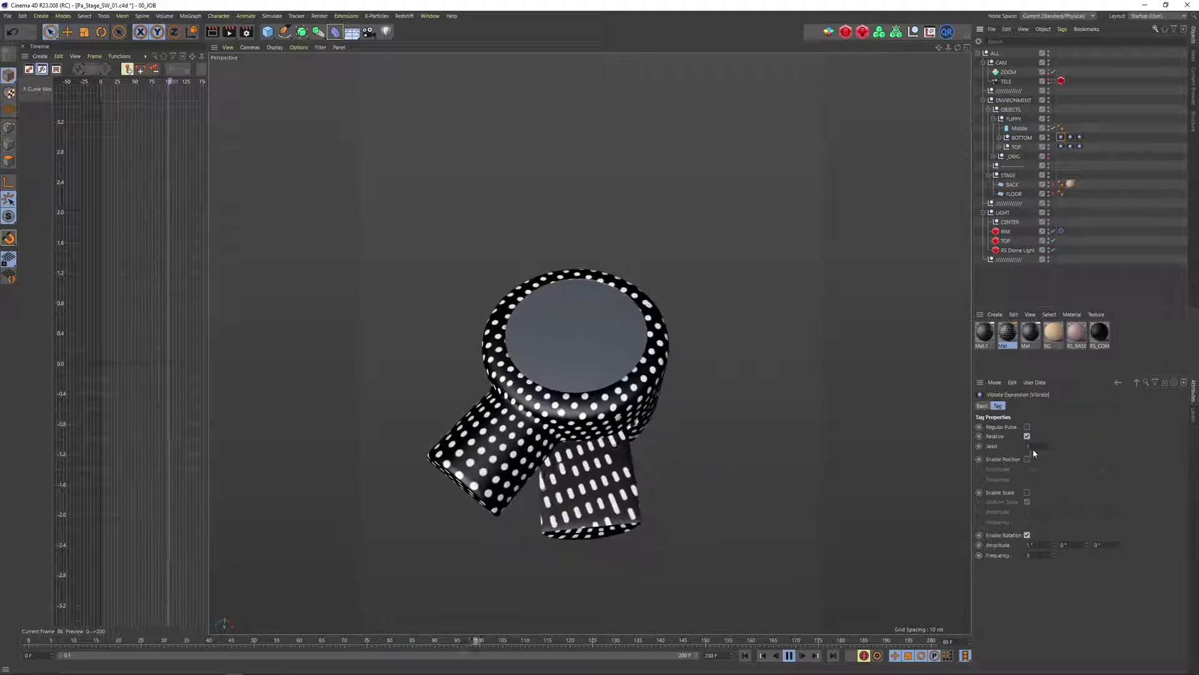
{"action": "left_click", "coordinate": [1070, 137]}
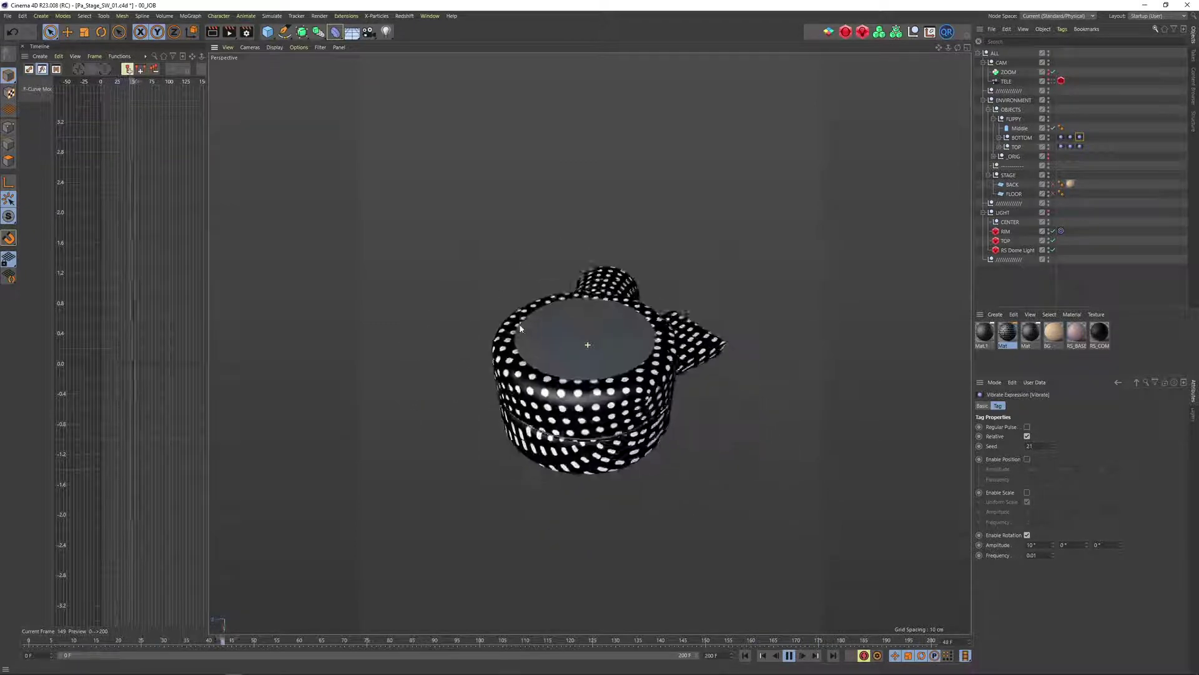
{"action": "left_click", "coordinate": [990, 118]}
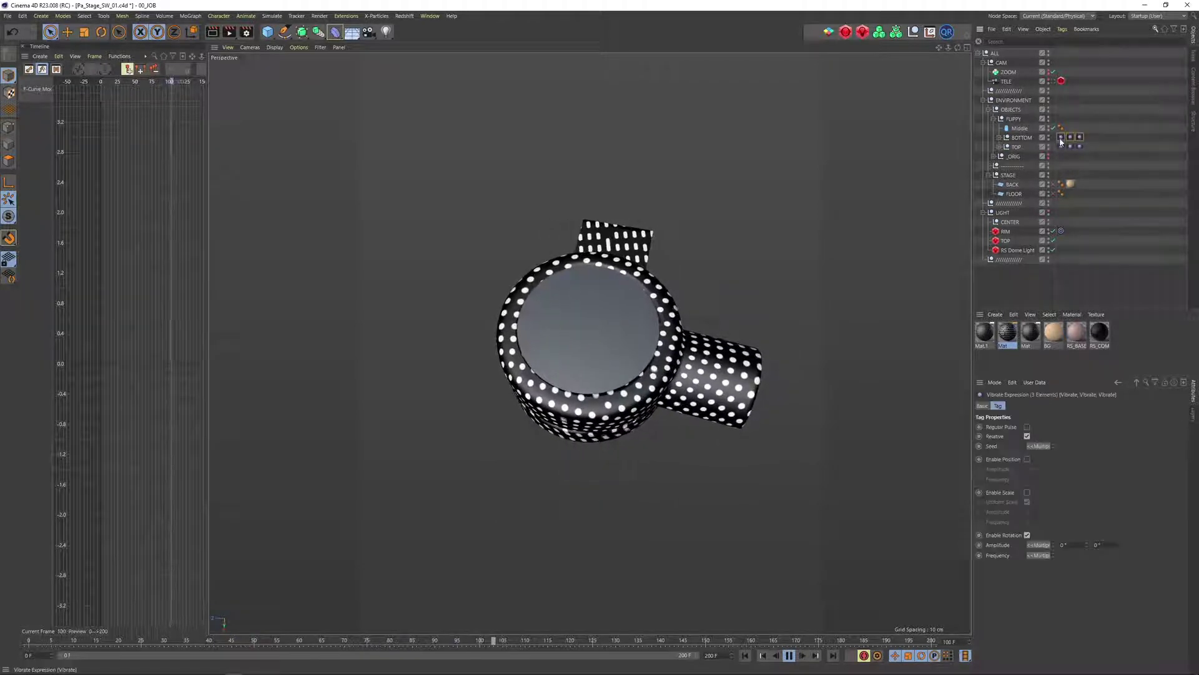
{"action": "left_click", "coordinate": [993, 120]}
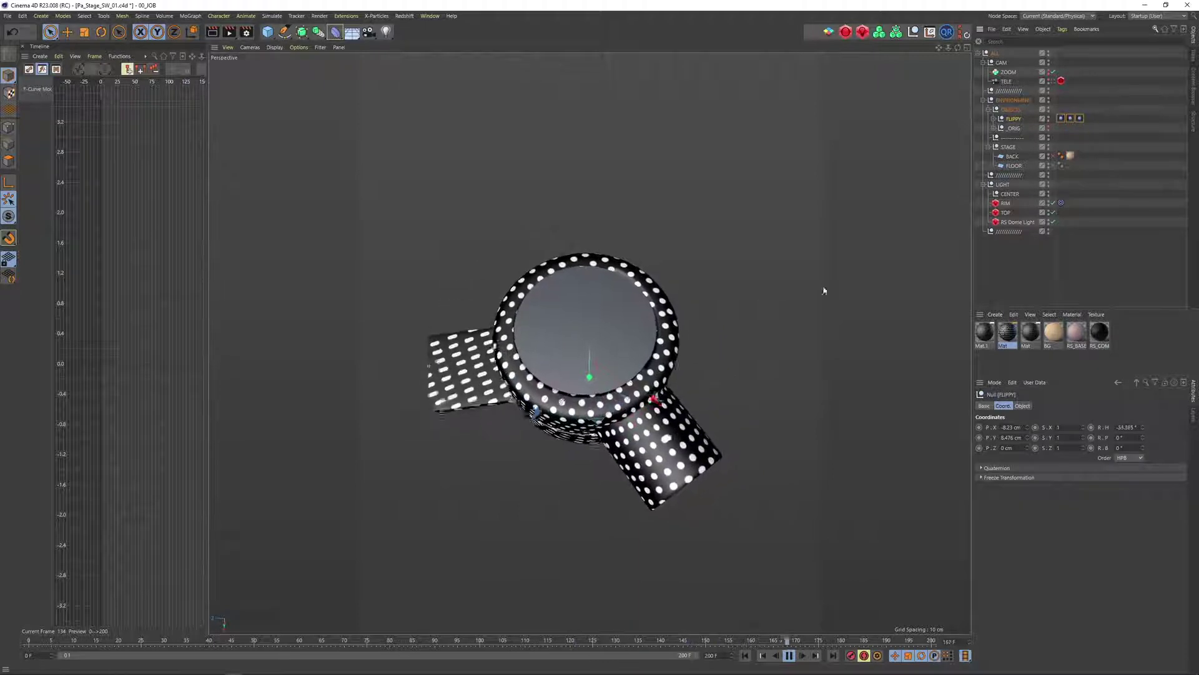
Set the pitch and bank rotation amplitudes of all three FLIPPY Vibrate tags to 45°.
{"action": "left_click_drag", "start_coordinate": [1059, 119], "coordinate": [1062, 119]}
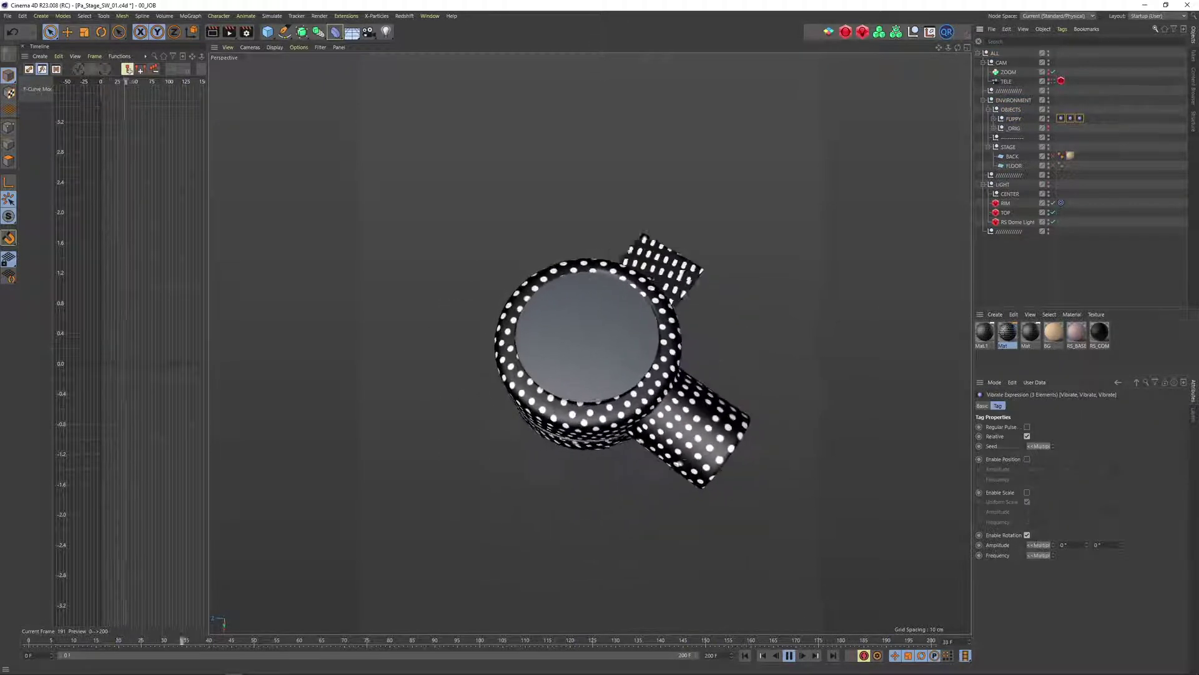
{"action": "double_click", "coordinate": [1072, 546]}
{"action": "type", "text": "45"}
{"action": "left_click", "coordinate": [1100, 545]}
{"action": "type", "text": "45"}
{"action": "key", "text": "Return"}
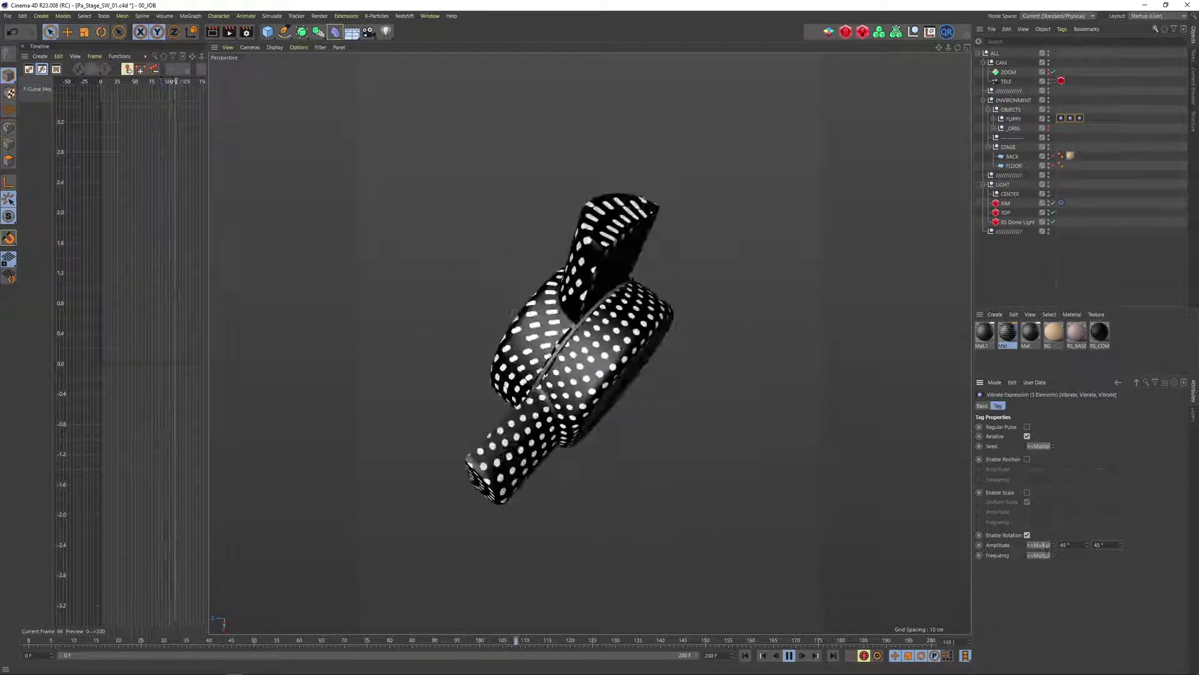
Set the first FLIPPY Vibrate tag's pitch and bank rotation amplitudes to 1°.
{"action": "left_click", "coordinate": [1062, 119]}
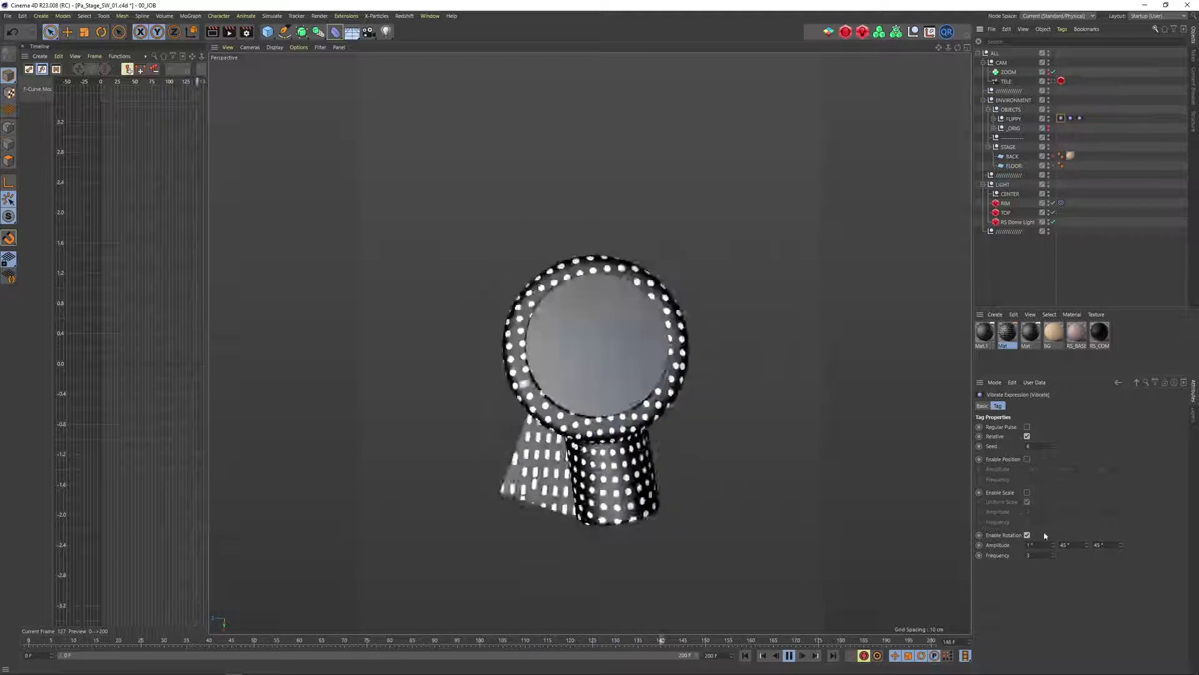
{"action": "left_click", "coordinate": [1064, 545]}
{"action": "type", "text": "1"}
{"action": "key", "text": "Return"}
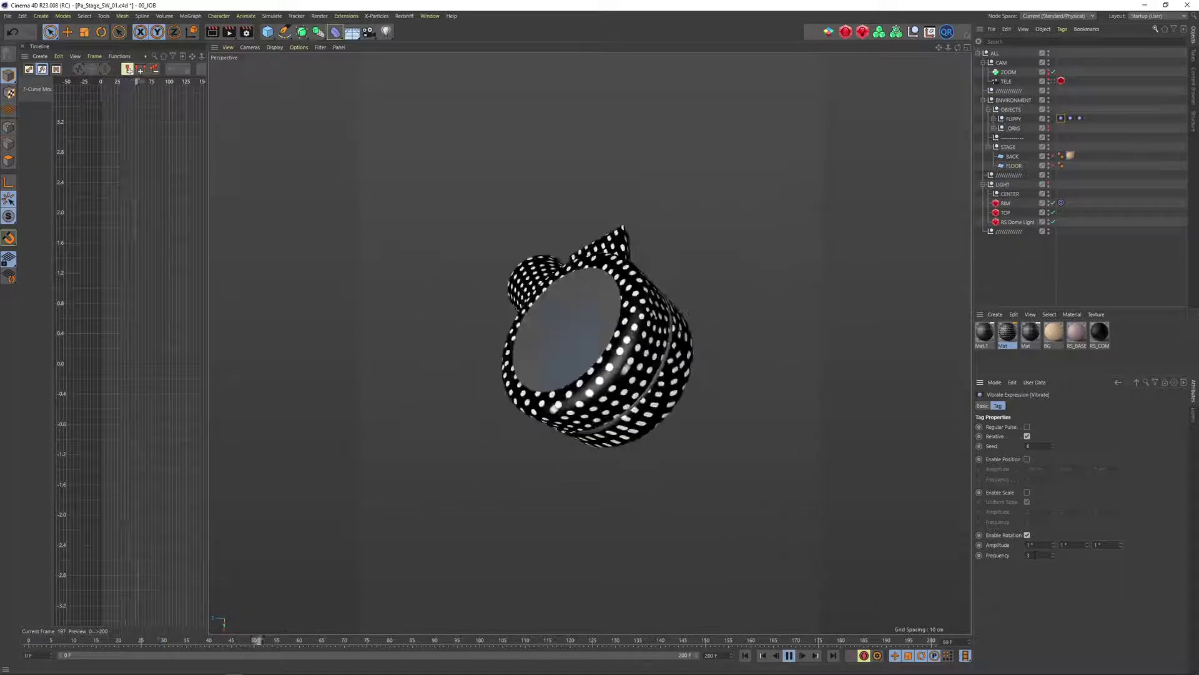
Set the second FLIPPY Vibrate tag's pitch rotation amplitude to 1° and its bank amplitude to 5°.
{"action": "left_click", "coordinate": [1070, 118]}
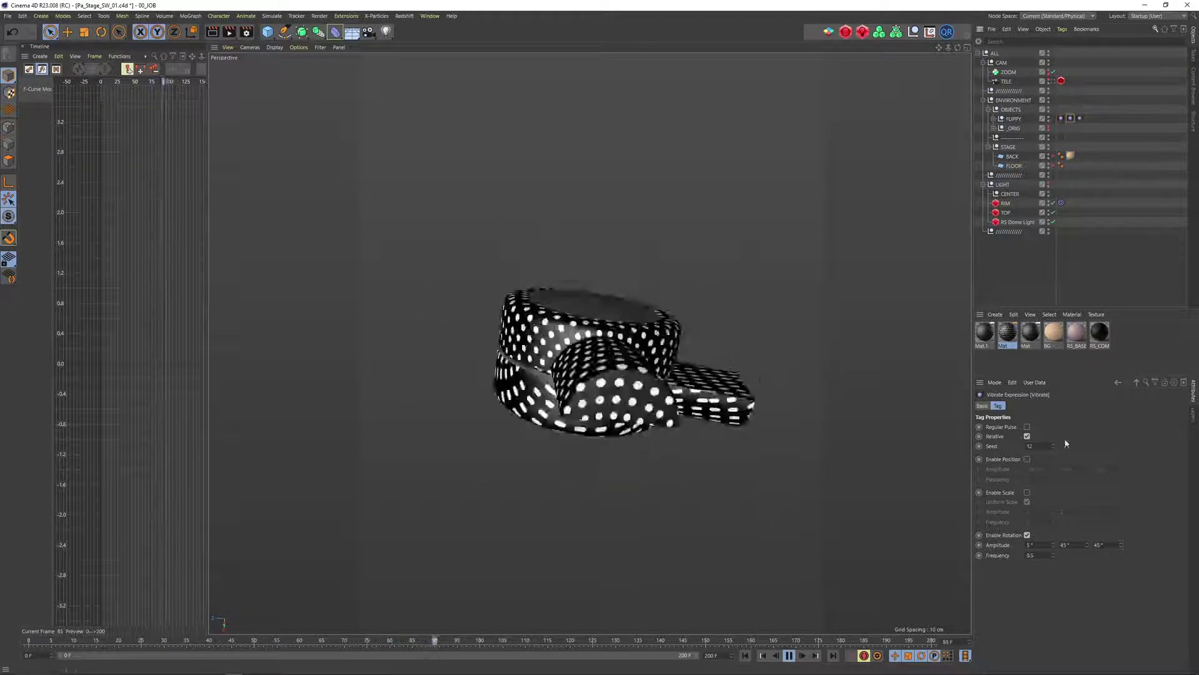
{"action": "type", "text": "1"}
{"action": "key", "text": "Tab"}
{"action": "type", "text": "5"}
Set the third FLIPPY Vibrate tag's pitch rotation amplitude to 10° and its bank amplitude to 1°.
{"action": "left_click", "coordinate": [1079, 118]}
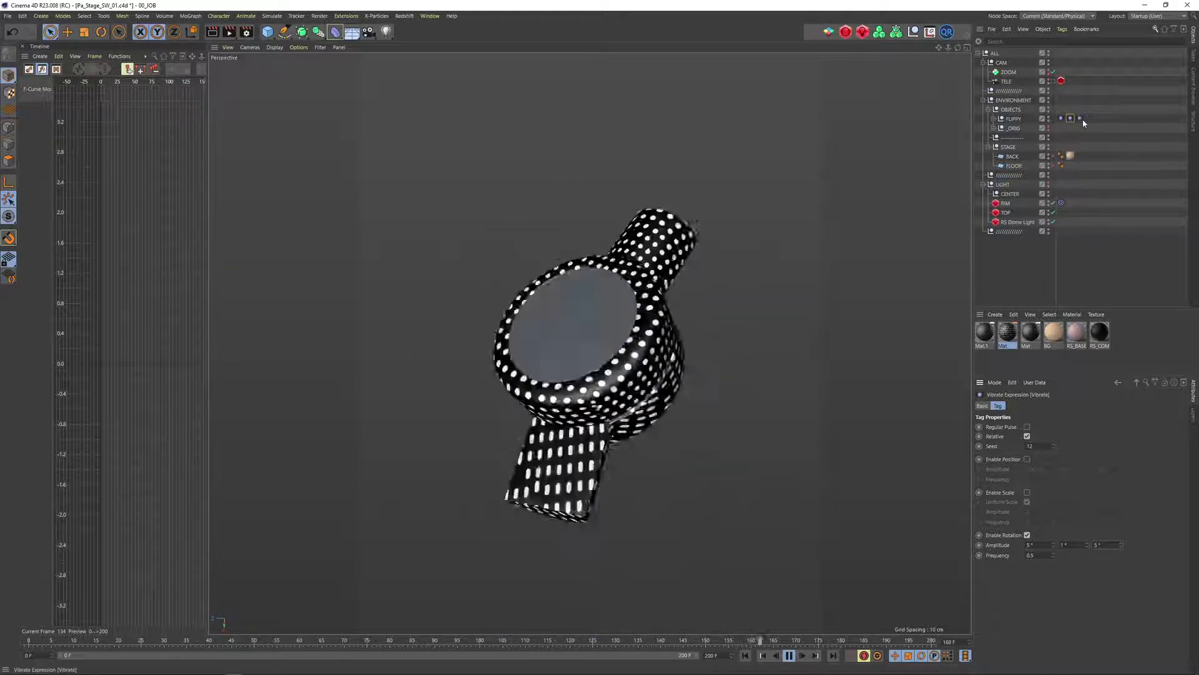
{"action": "left_click", "coordinate": [1064, 545]}
{"action": "type", "text": "10"}
{"action": "key", "text": "Tab"}
{"action": "type", "text": "1"}
Set the second FLIPPY Vibrate tag's pitch and bank rotation amplitudes to 0.1° and reselect the third tag.
{"action": "left_click", "coordinate": [1070, 118]}
{"action": "double_click", "coordinate": [1064, 545]}
{"action": "type", "text": "0.1"}
{"action": "key", "text": "Tab"}
{"action": "type", "text": "0.1"}
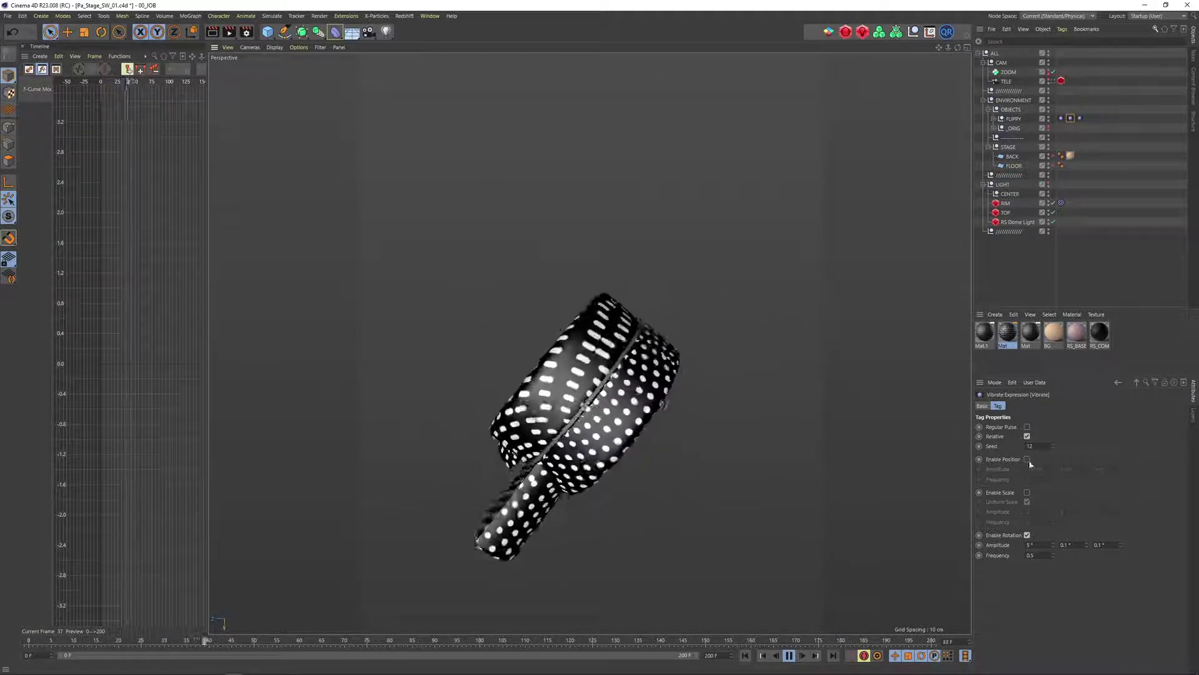
{"action": "left_click", "coordinate": [1080, 119]}
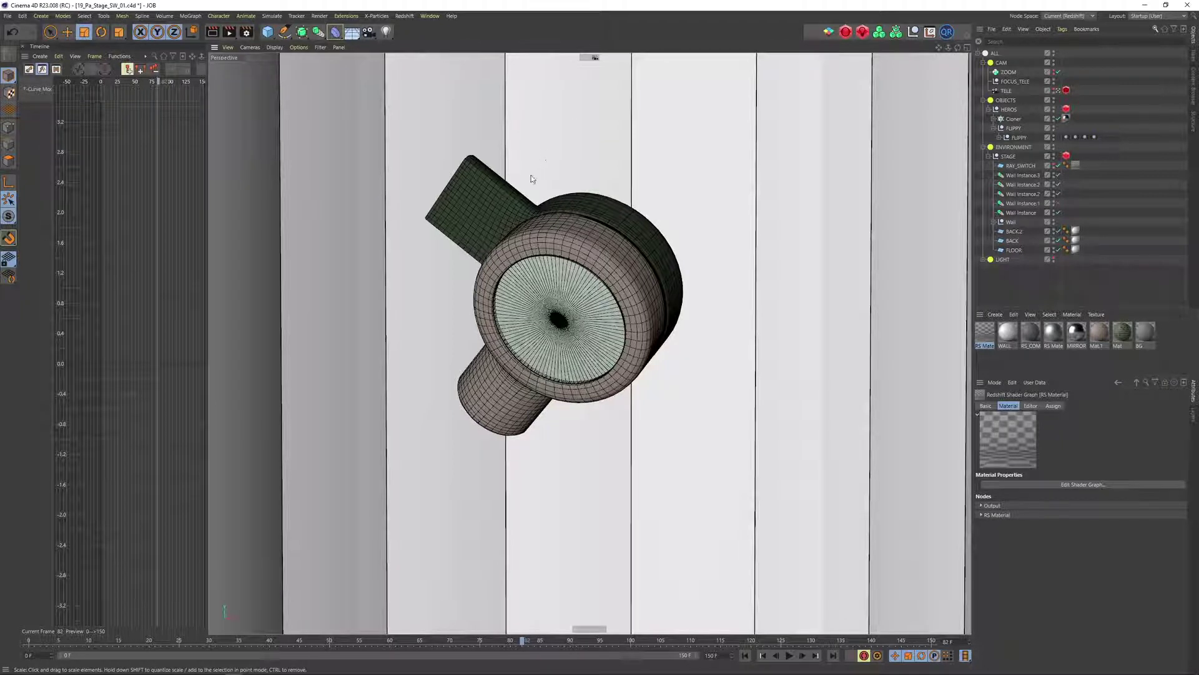
Delete all scene materials and the texture tags on BACK.2, BACK, FLOOR, the ray switch plane and the Cloner.
{"action": "left_click_drag", "start_coordinate": [1175, 330], "coordinate": [982, 348]}
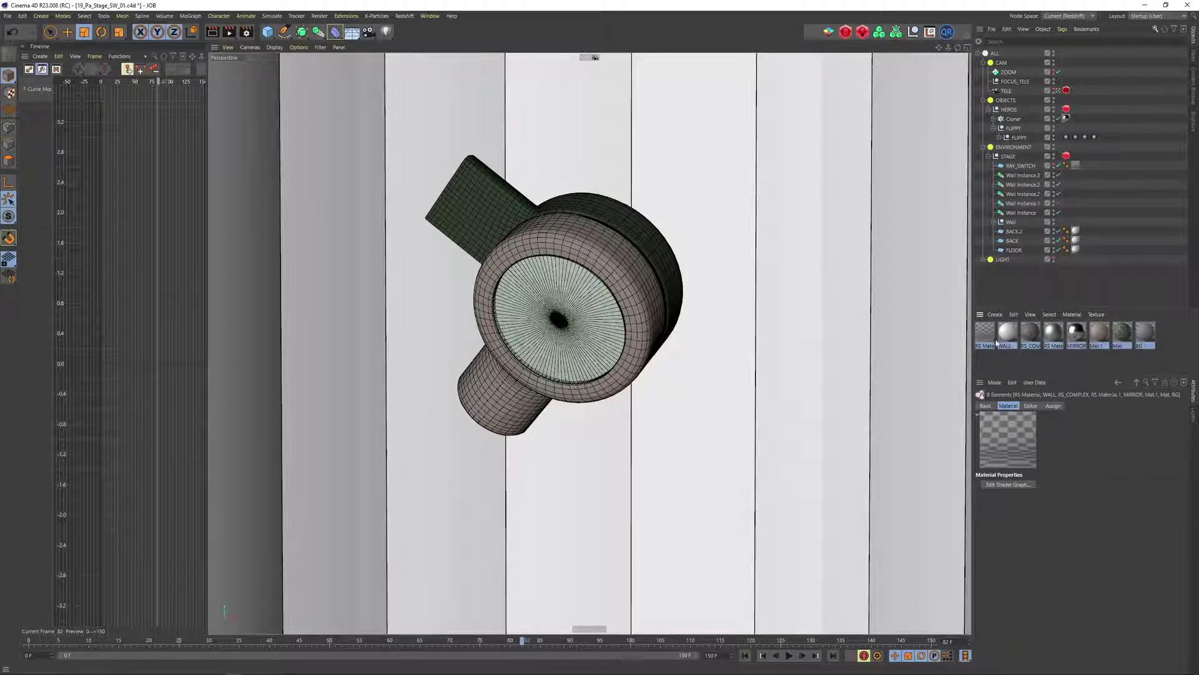
{"action": "key", "text": "Delete"}
{"action": "left_click_drag", "start_coordinate": [1072, 266], "coordinate": [1072, 267]}
{"action": "key", "text": "Delete"}
{"action": "left_click", "coordinate": [1075, 166]}
{"action": "key", "text": "Delete"}
{"action": "left_click", "coordinate": [1066, 119]}
{"action": "key", "text": "Delete"}
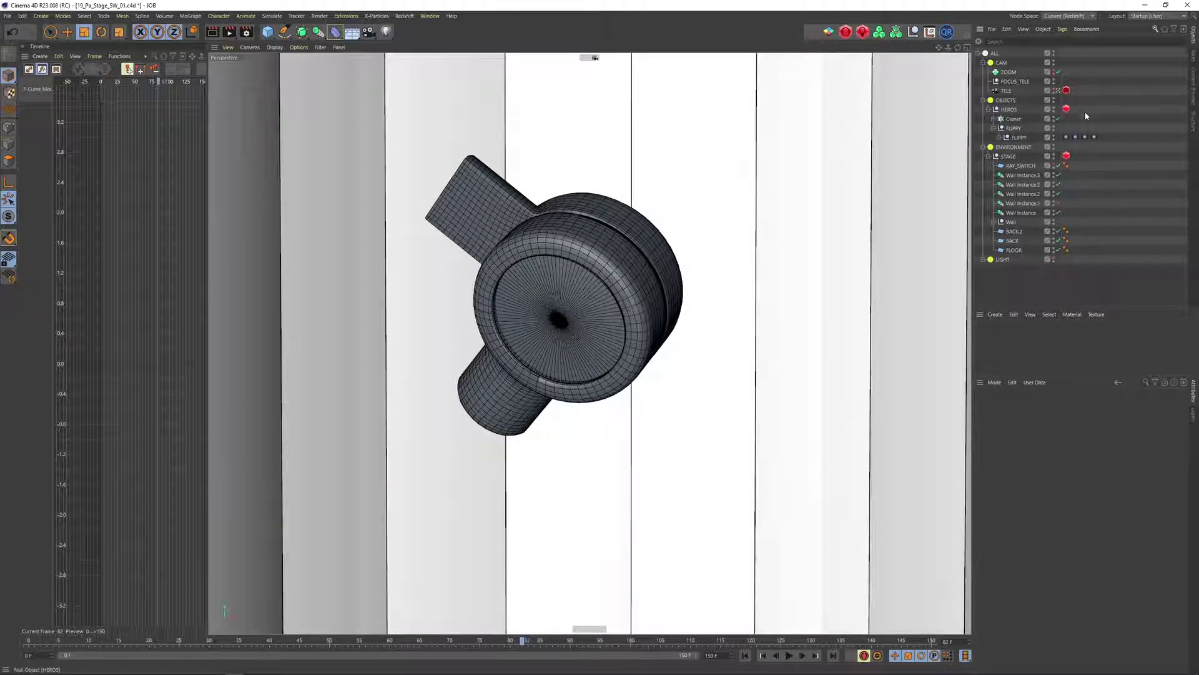
Delete the Redshift tags from TELE, HEROS and STAGE, and collapse the ENVIRONMENT hierarchy.
{"action": "left_click_drag", "start_coordinate": [1069, 104], "coordinate": [1062, 113]}
{"action": "key", "text": "Delete"}
{"action": "left_click", "coordinate": [1066, 155]}
{"action": "key", "text": "Delete"}
{"action": "left_click", "coordinate": [989, 156]}
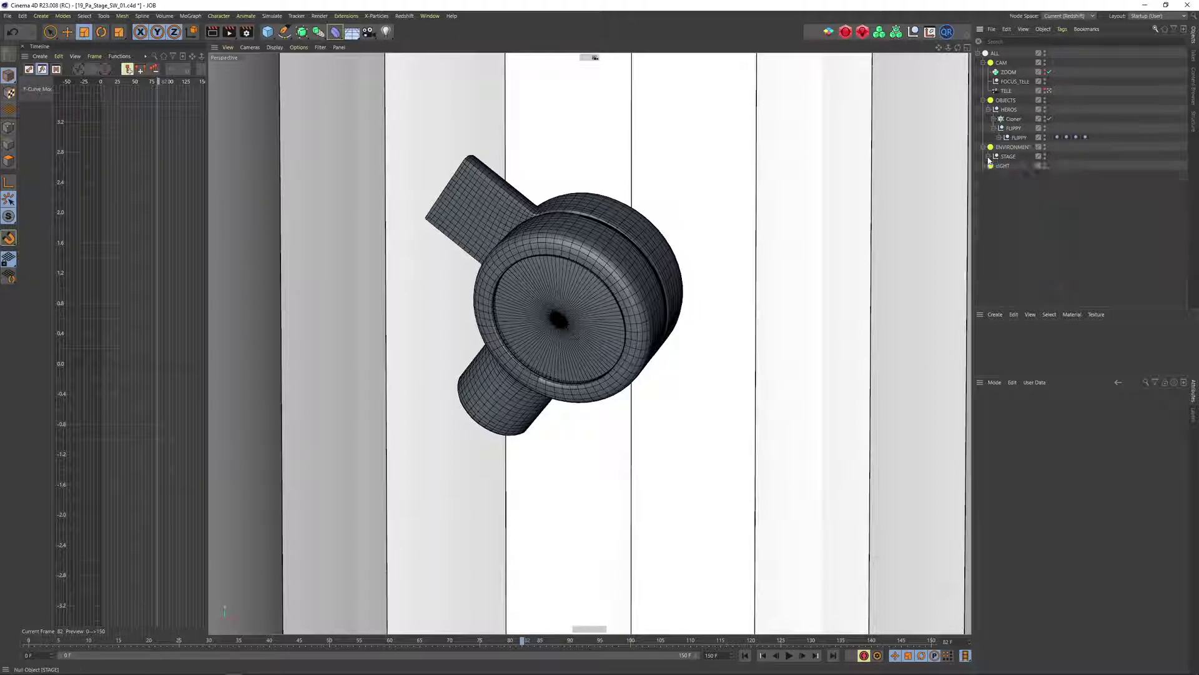
{"action": "left_click", "coordinate": [983, 147]}
Leave the TELE camera for the default view, hide the LIGHT group and look over the whole stage from outside.
{"action": "left_click", "coordinate": [1050, 91]}
{"action": "left_click", "coordinate": [1045, 155]}
{"action": "scroll", "coordinate": [605, 394], "scroll_direction": "down", "scroll_amount": 8}
{"action": "middle_click_drag", "start_coordinate": [682, 446], "coordinate": [735, 180], "text": "alt"}
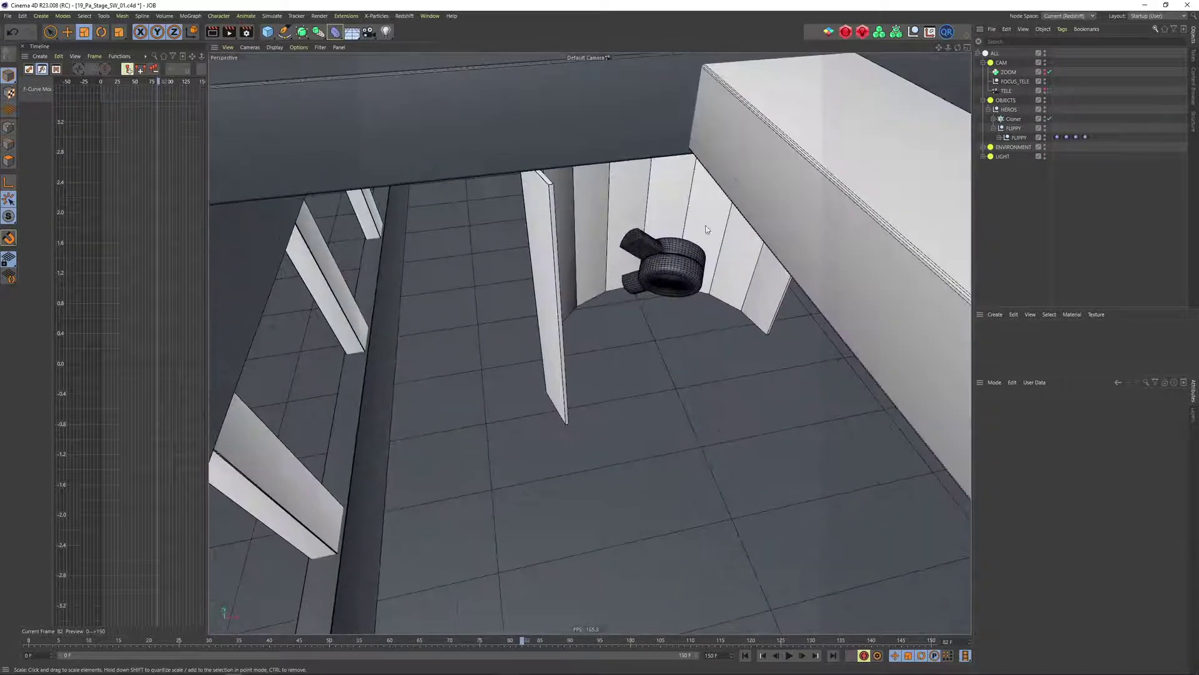
{"action": "scroll", "coordinate": [667, 260], "scroll_direction": "up", "scroll_amount": 10}
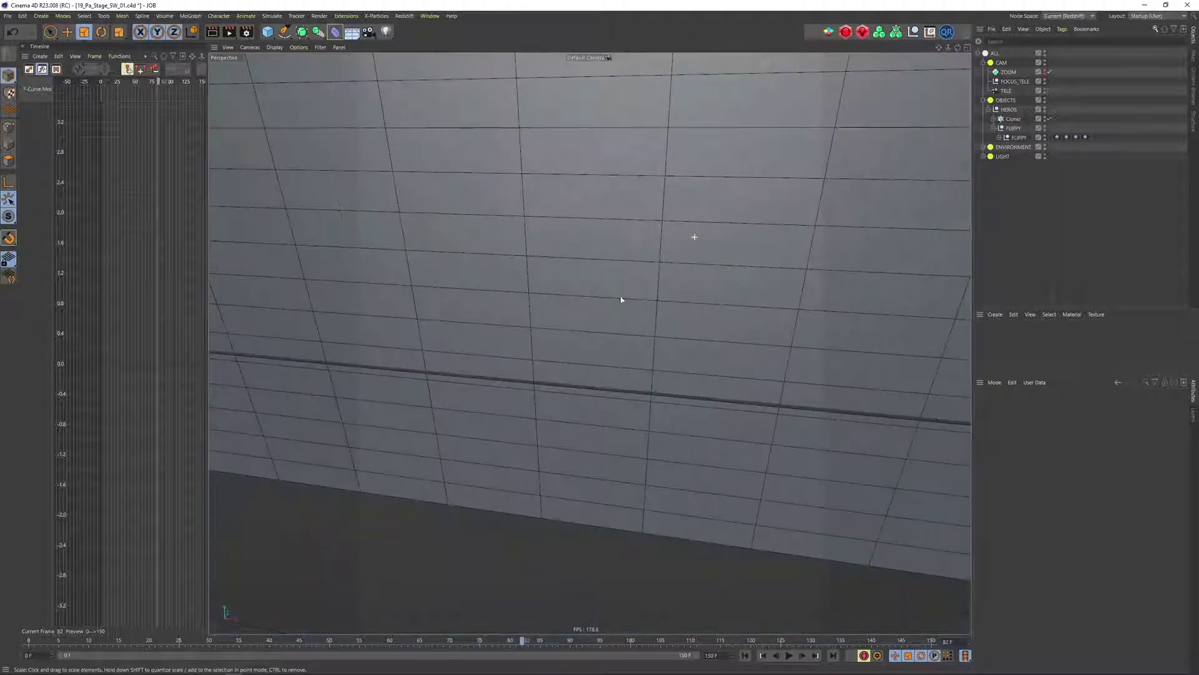
{"action": "scroll", "coordinate": [654, 263], "scroll_direction": "down", "scroll_amount": 12}
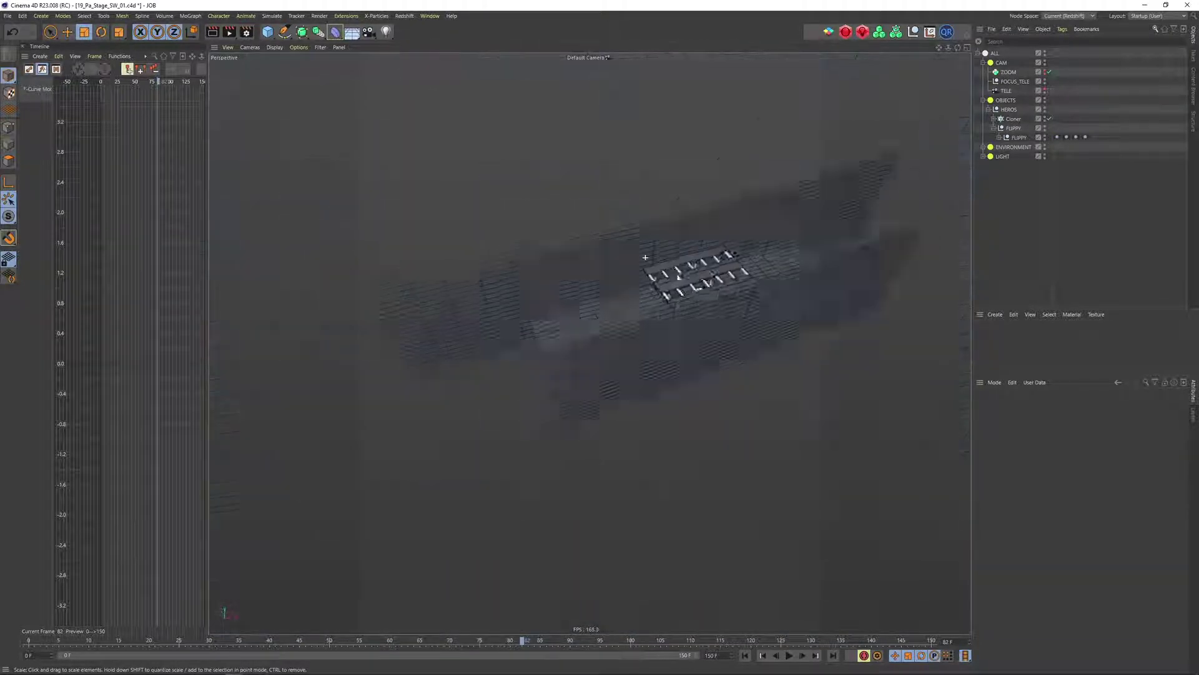
{"action": "scroll", "coordinate": [718, 240], "scroll_direction": "up", "scroll_amount": 10}
Disable the large BACK.2 and BACK planes inside STAGE while keeping the FLOOR plane enabled.
{"action": "left_click", "coordinate": [675, 262]}
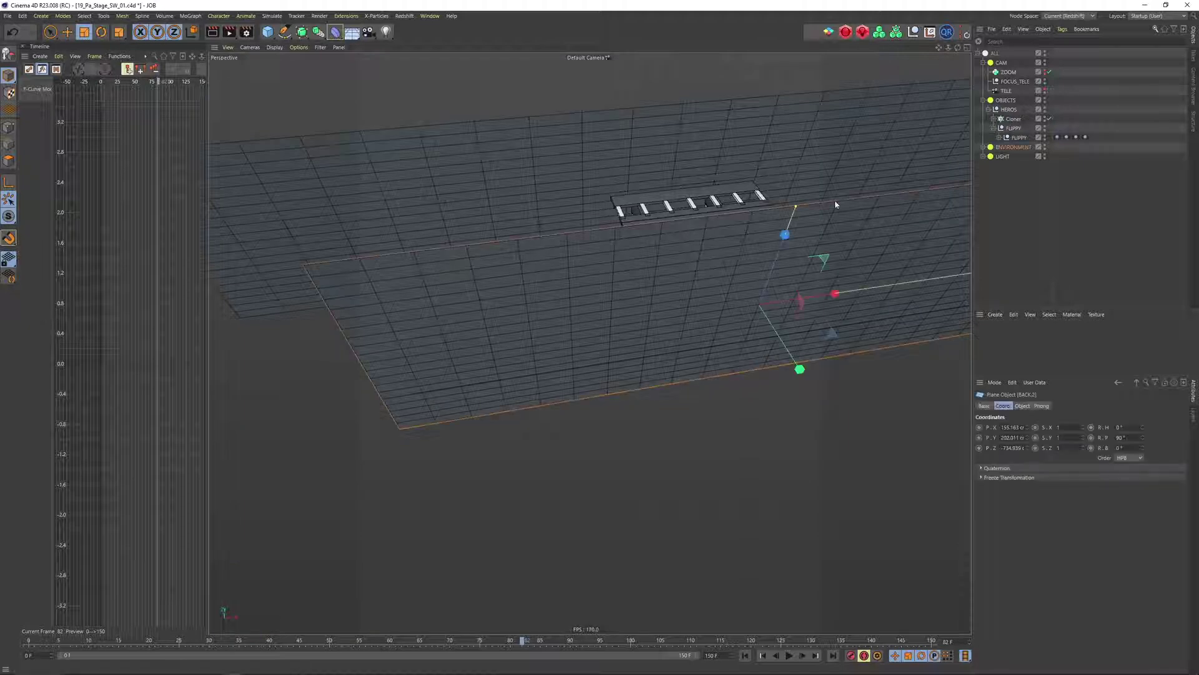
{"action": "left_click", "coordinate": [984, 147]}
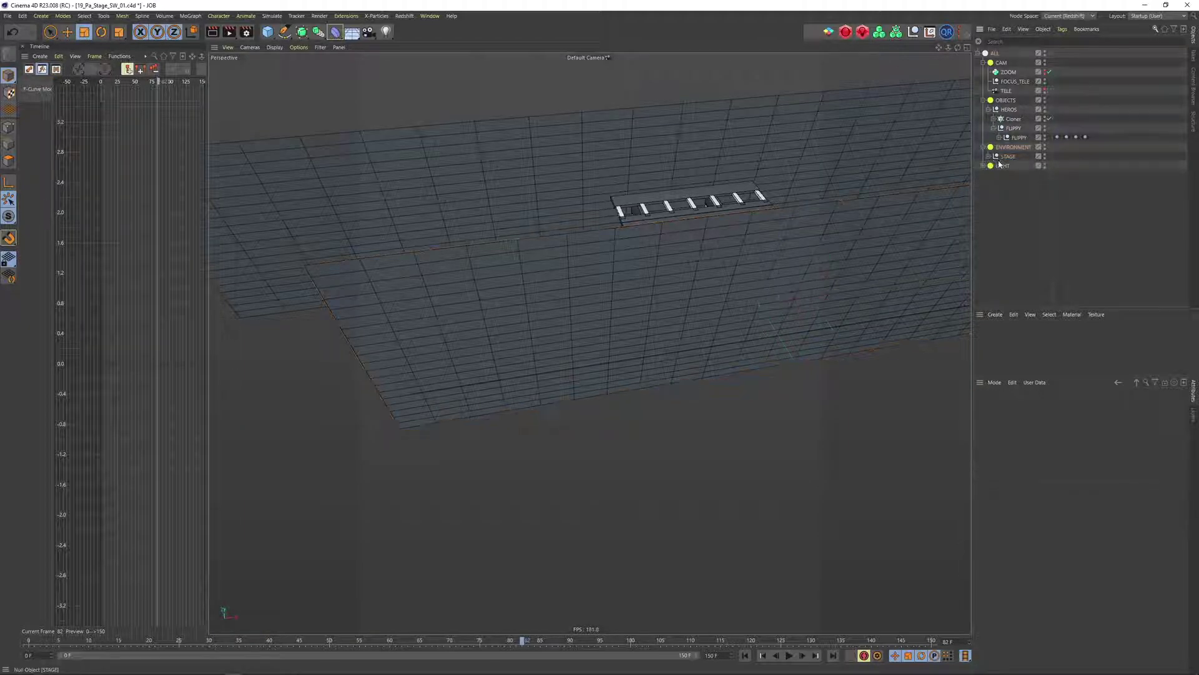
{"action": "left_click", "coordinate": [990, 157]}
{"action": "left_click", "coordinate": [1054, 232]}
{"action": "left_click", "coordinate": [1054, 241]}
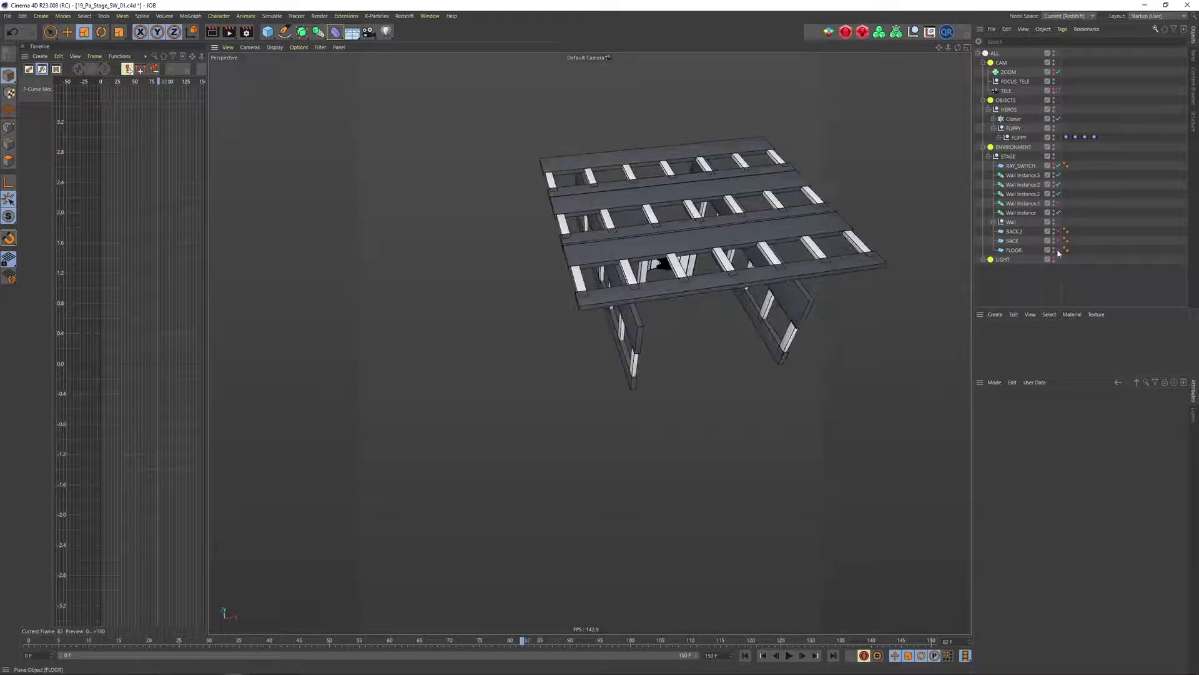
{"action": "left_click", "coordinate": [1058, 250]}
Disable the Wall Instance objects in STAGE to isolate the curved backdrop around the FLIPPY object.
{"action": "scroll", "coordinate": [753, 267], "scroll_direction": "up", "scroll_amount": 5}
{"action": "left_click_drag", "start_coordinate": [649, 192], "coordinate": [635, 143], "text": "alt"}
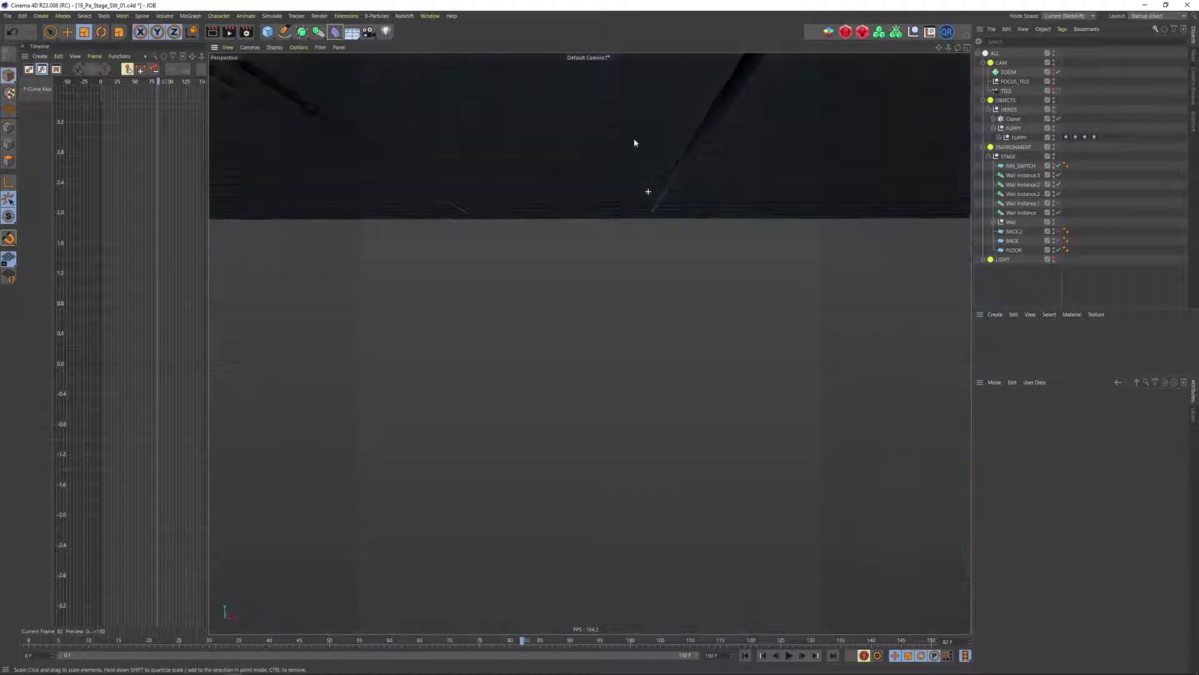
{"action": "scroll", "coordinate": [633, 142], "scroll_direction": "down", "scroll_amount": 5}
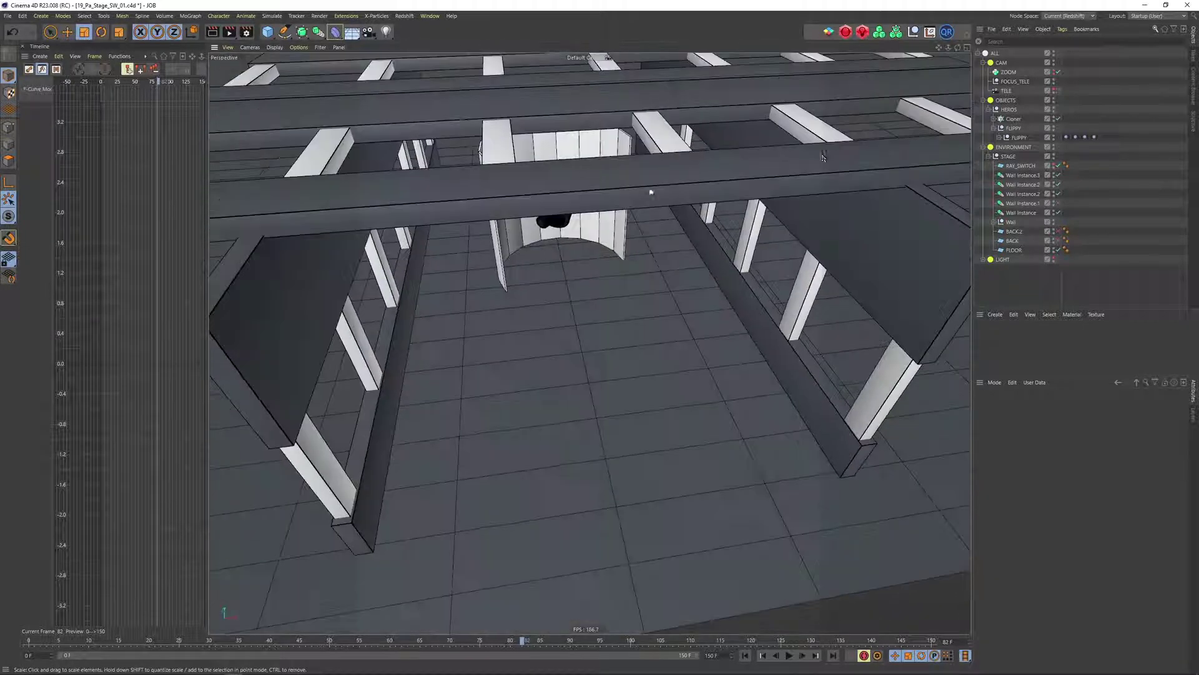
{"action": "left_click", "coordinate": [1059, 185]}
{"action": "left_click", "coordinate": [1059, 213]}
{"action": "scroll", "coordinate": [601, 190], "scroll_direction": "up", "scroll_amount": 5}
{"action": "left_click_drag", "start_coordinate": [601, 189], "coordinate": [583, 163], "text": "alt"}
{"action": "key", "text": "ctrl+z"}
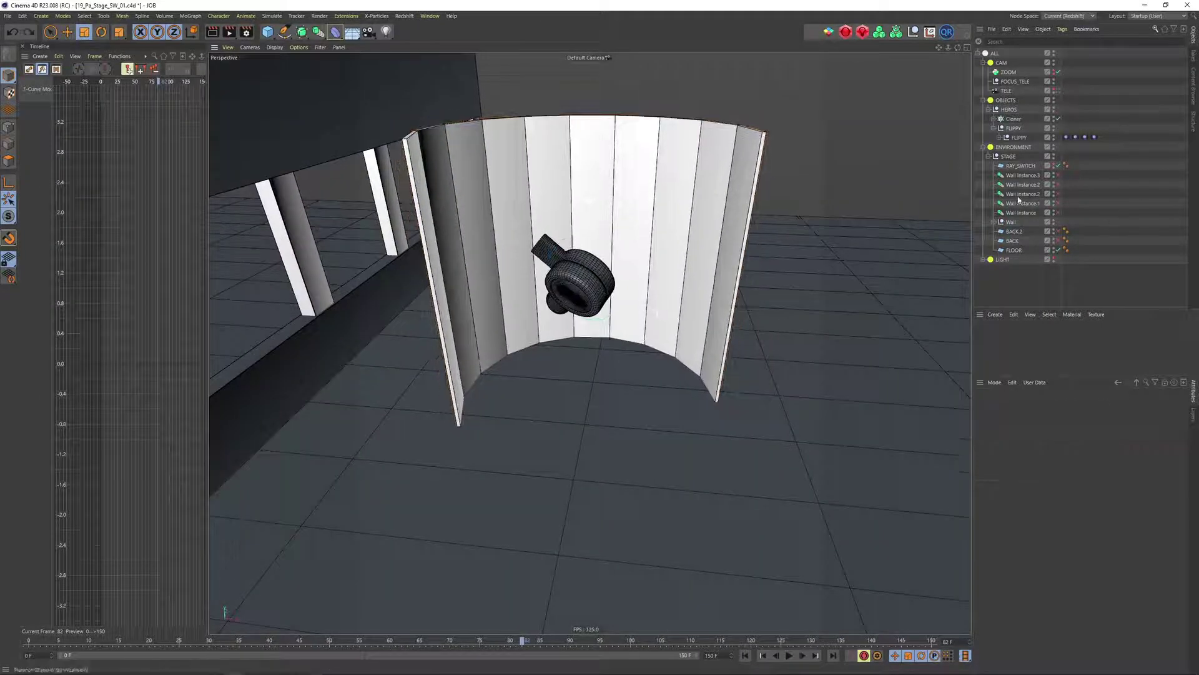
Inspect the HEROS Cloner, its child Cube and its radial clone settings alongside the curved backdrop.
{"action": "left_click", "coordinate": [1002, 118]}
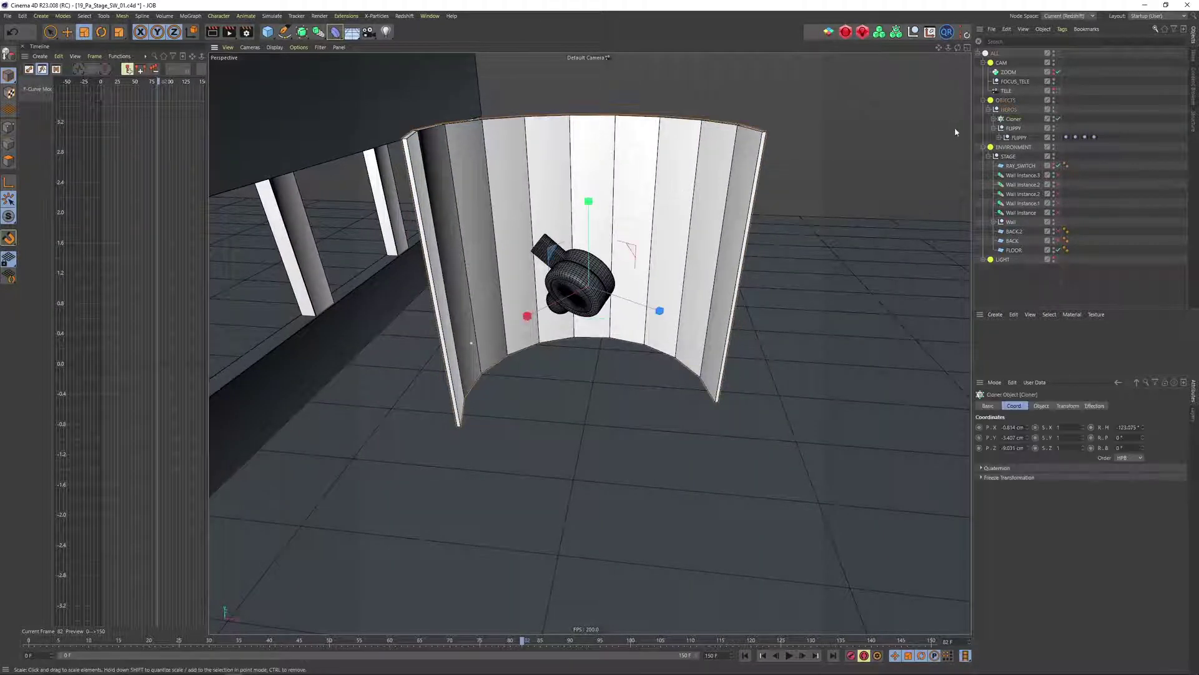
{"action": "left_click", "coordinate": [994, 119]}
{"action": "left_click", "coordinate": [1016, 128]}
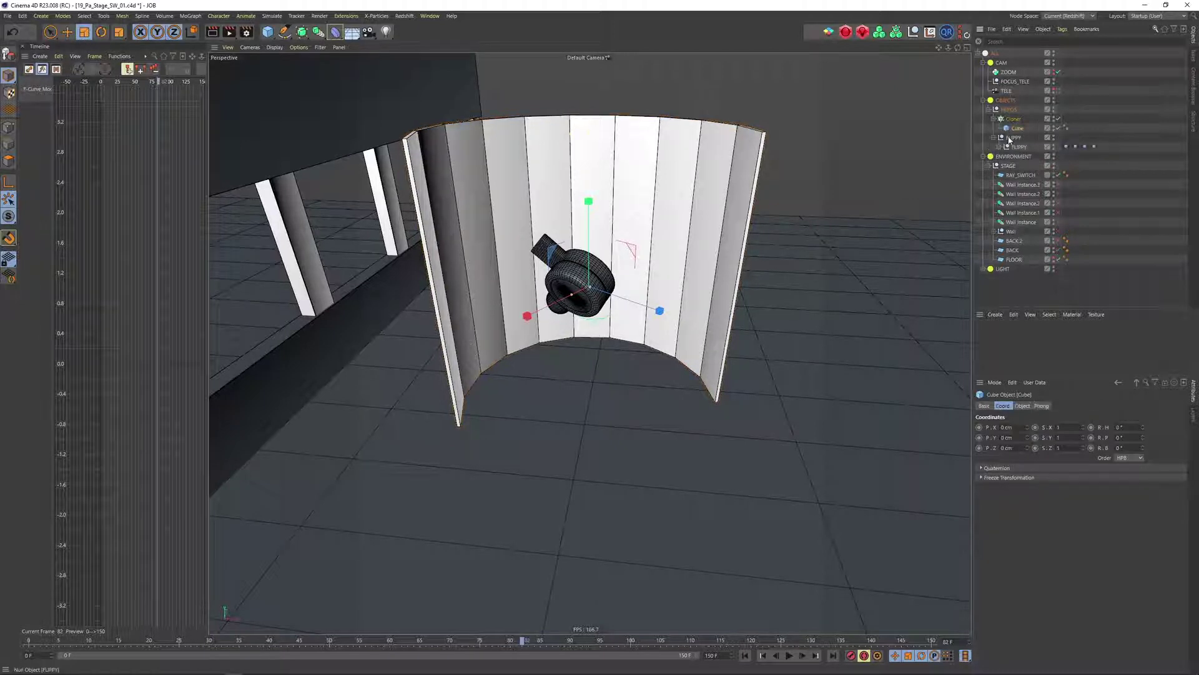
{"action": "left_click", "coordinate": [1013, 119]}
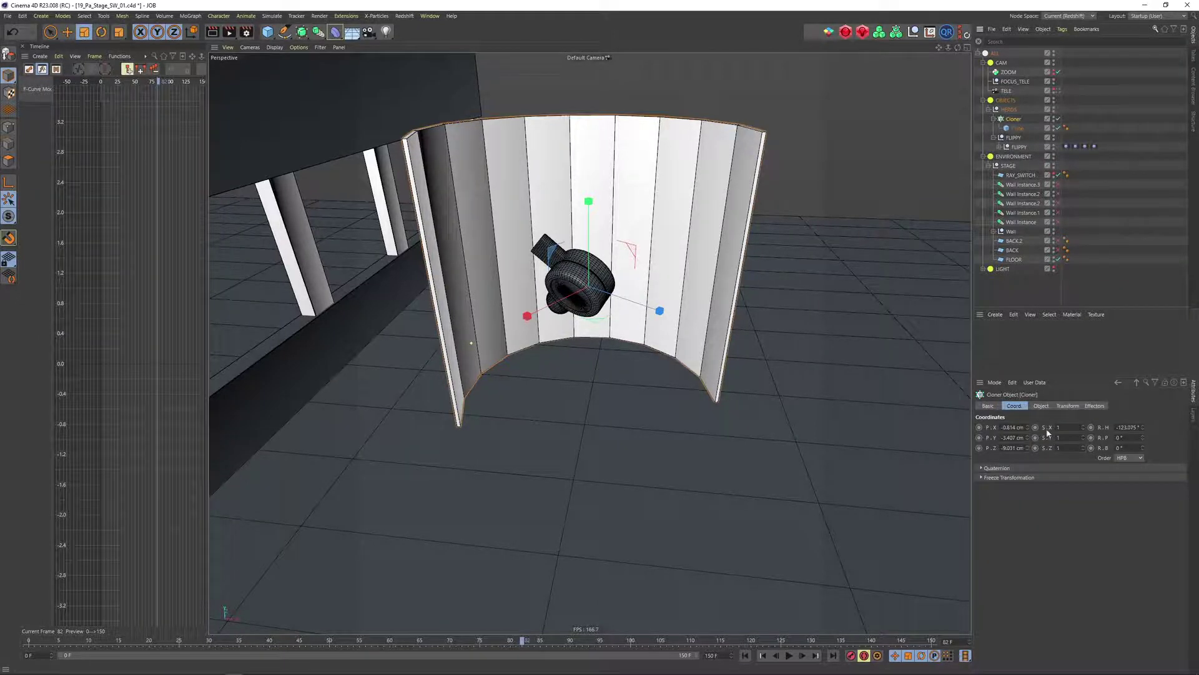
{"action": "left_click", "coordinate": [1040, 406]}
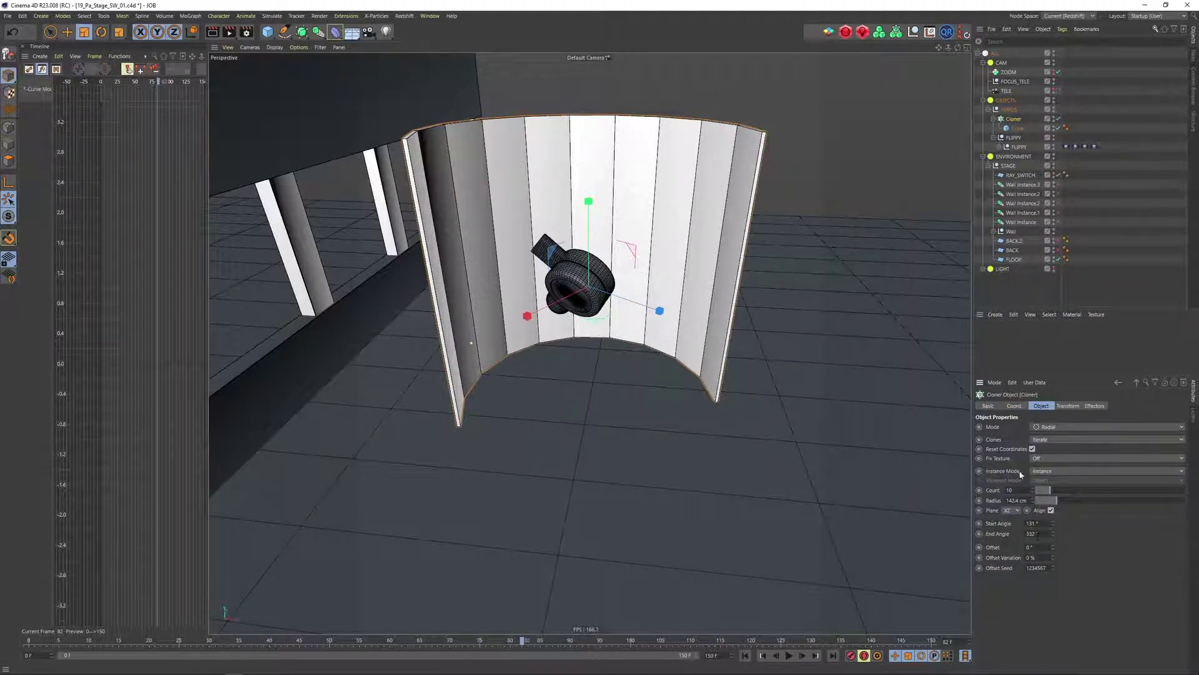
{"action": "mouse_move", "coordinate": [628, 136]}
{"action": "left_mouse_down", "text": "alt"}
{"action": "mouse_move", "coordinate": [621, 228]}
{"action": "mouse_move", "coordinate": [621, 145]}
{"action": "left_mouse_up", "text": "alt"}
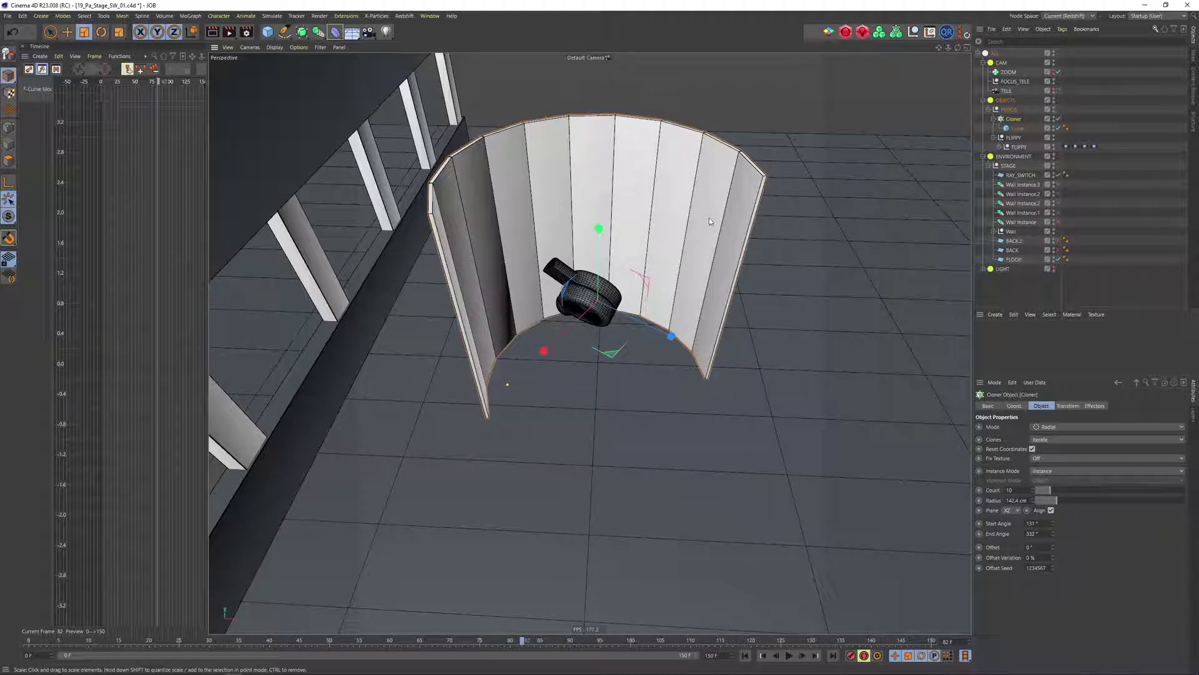
{"action": "scroll", "coordinate": [711, 221], "scroll_direction": "down", "scroll_amount": 2}
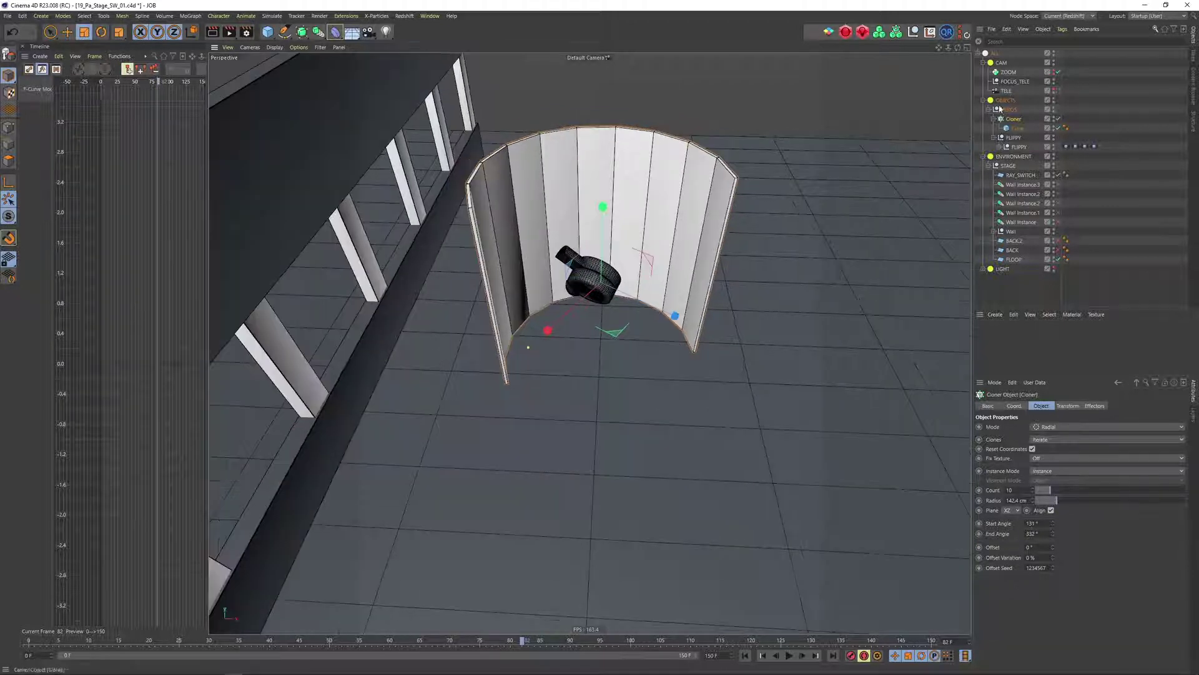
Check the framing through the TELE camera, then return to the default view outside the stage.
{"action": "left_click", "coordinate": [1058, 91]}
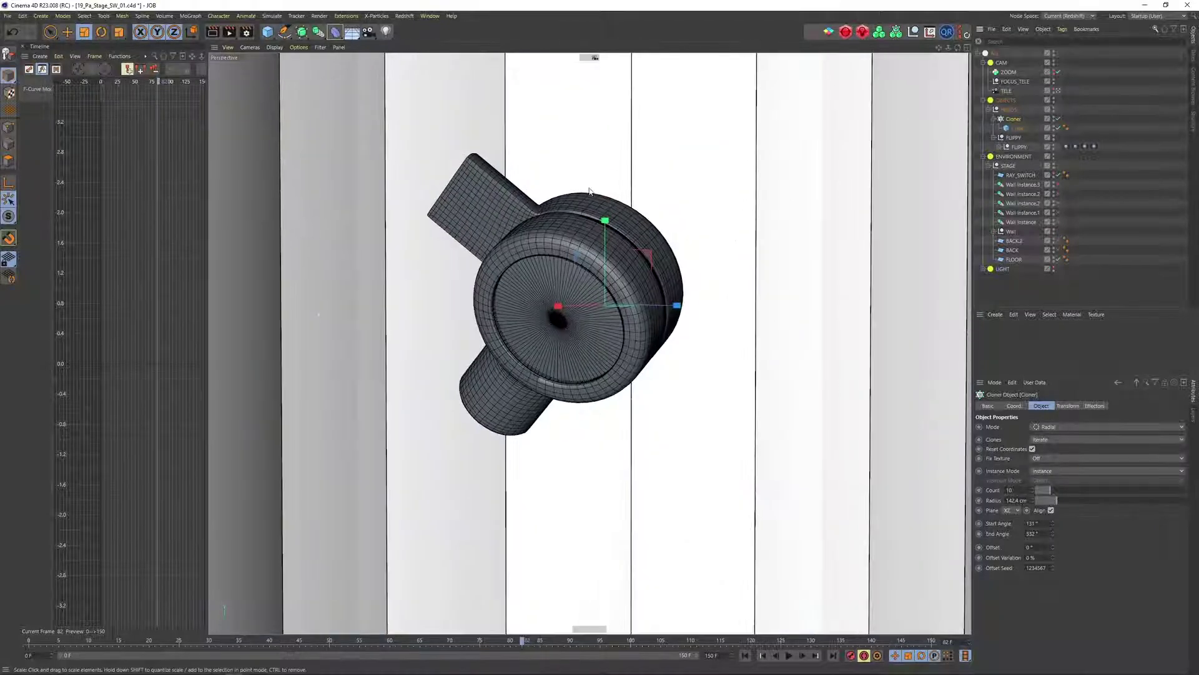
{"action": "left_click", "coordinate": [1059, 92]}
{"action": "scroll", "coordinate": [660, 290], "scroll_direction": "down", "scroll_amount": 5}
{"action": "left_click_drag", "start_coordinate": [655, 340], "coordinate": [504, 322], "text": "alt"}
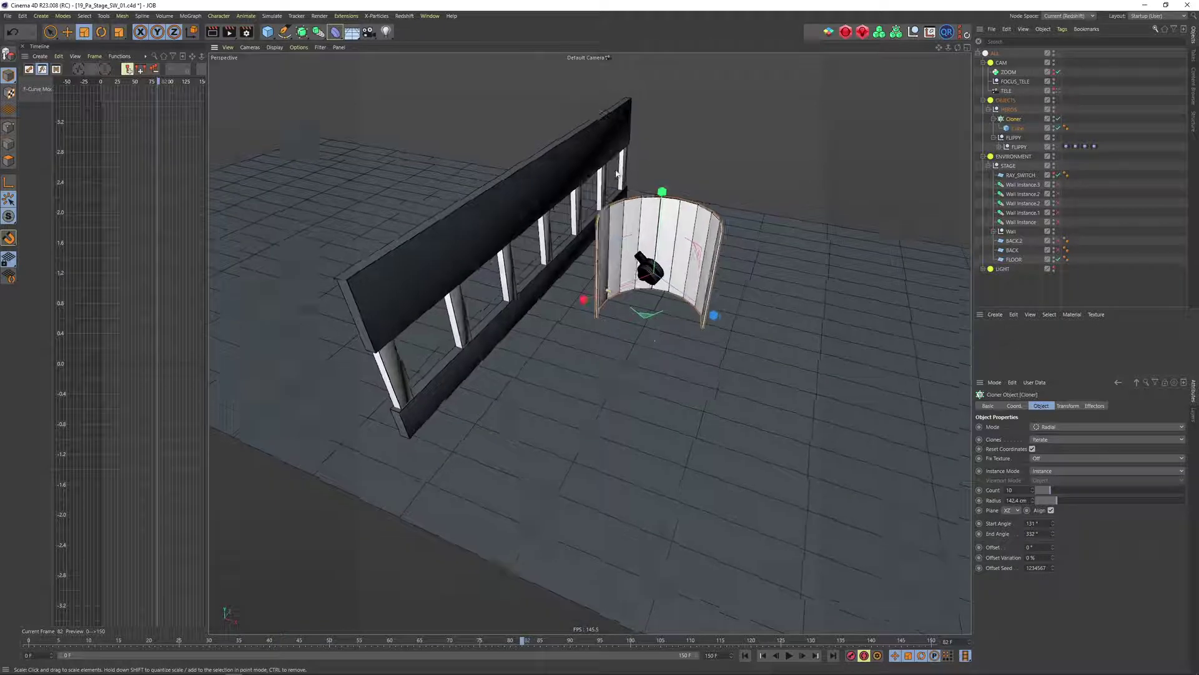
Delete the RIM.1, RIM, TOP and RS Dome Light objects from the LIGHT group.
{"action": "left_click", "coordinate": [983, 269]}
{"action": "scroll", "coordinate": [1168, 303], "scroll_direction": "down", "scroll_amount": 1}
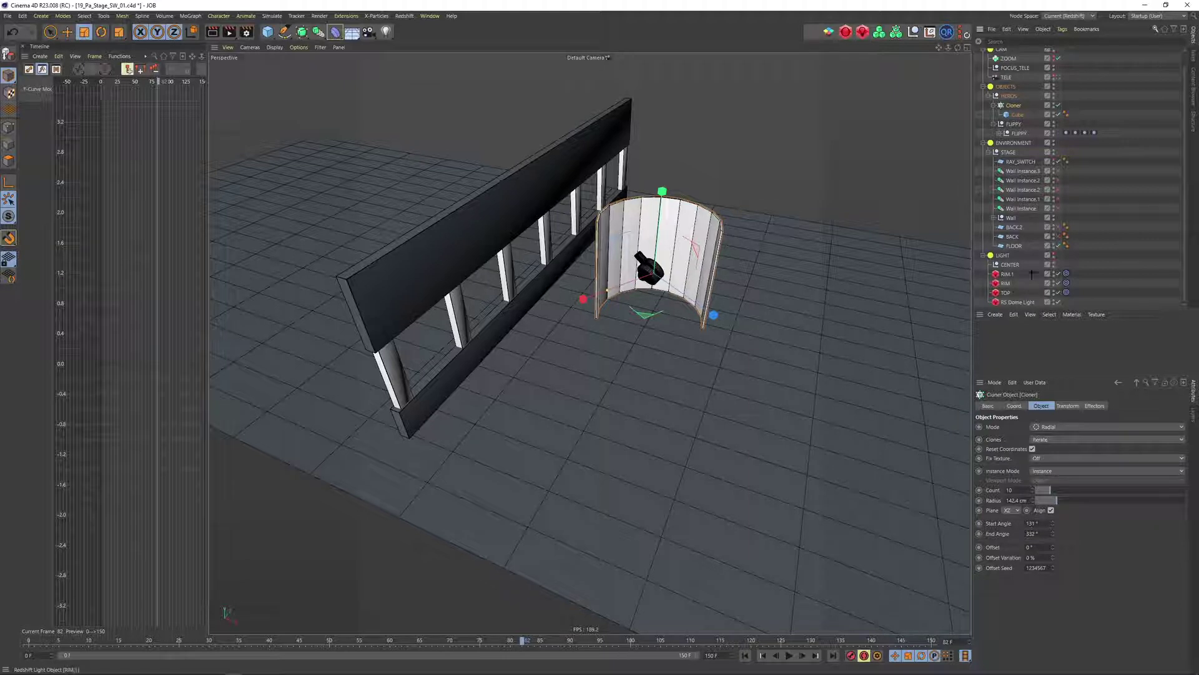
{"action": "left_click_drag", "start_coordinate": [1032, 274], "coordinate": [1000, 298]}
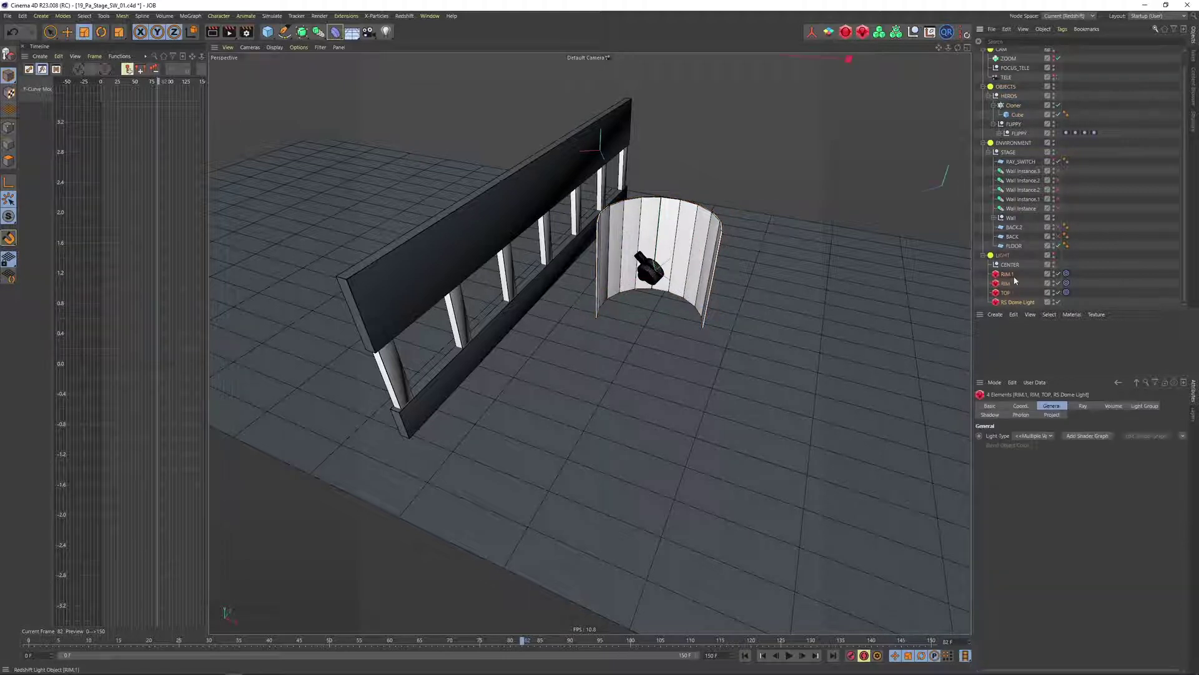
{"action": "key", "text": "Delete"}
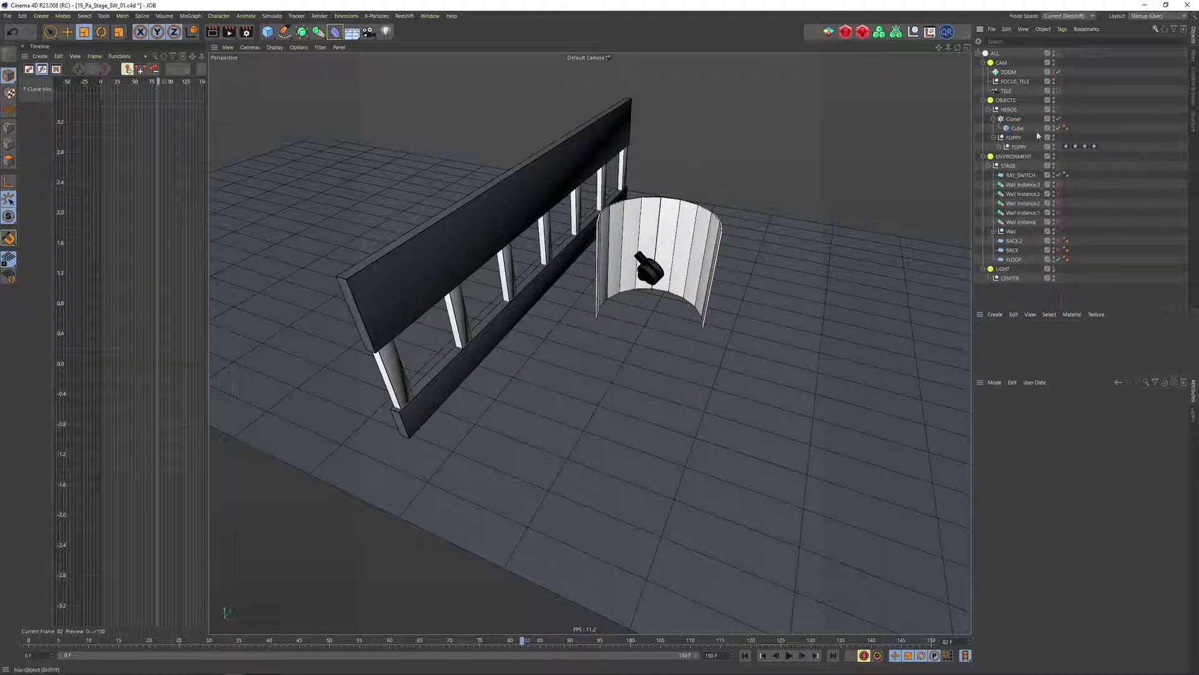
Look over the backdrop and side wall, and collapse the Cloner and FLIPPY hierarchies in HEROS.
{"action": "left_click_drag", "start_coordinate": [604, 194], "coordinate": [632, 188], "text": "alt"}
{"action": "right_click_drag", "start_coordinate": [645, 203], "coordinate": [670, 168], "text": "alt"}
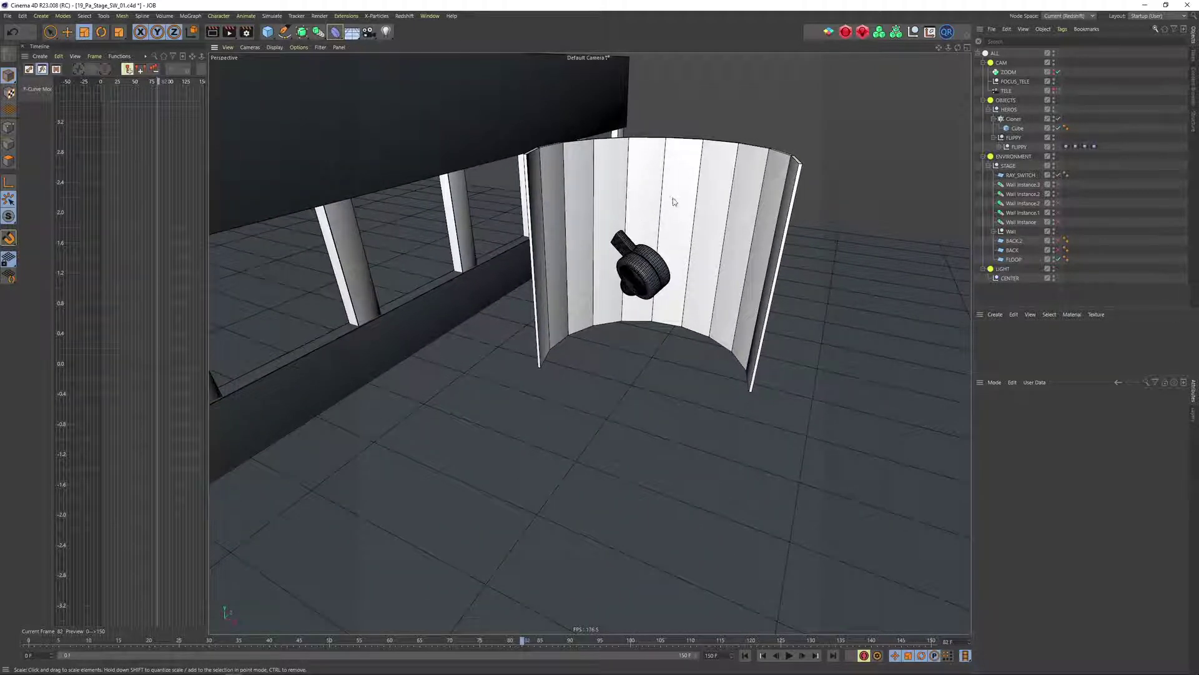
{"action": "left_click_drag", "start_coordinate": [697, 194], "coordinate": [807, 178], "text": "alt"}
{"action": "left_click_drag", "start_coordinate": [661, 231], "coordinate": [639, 228], "text": "alt"}
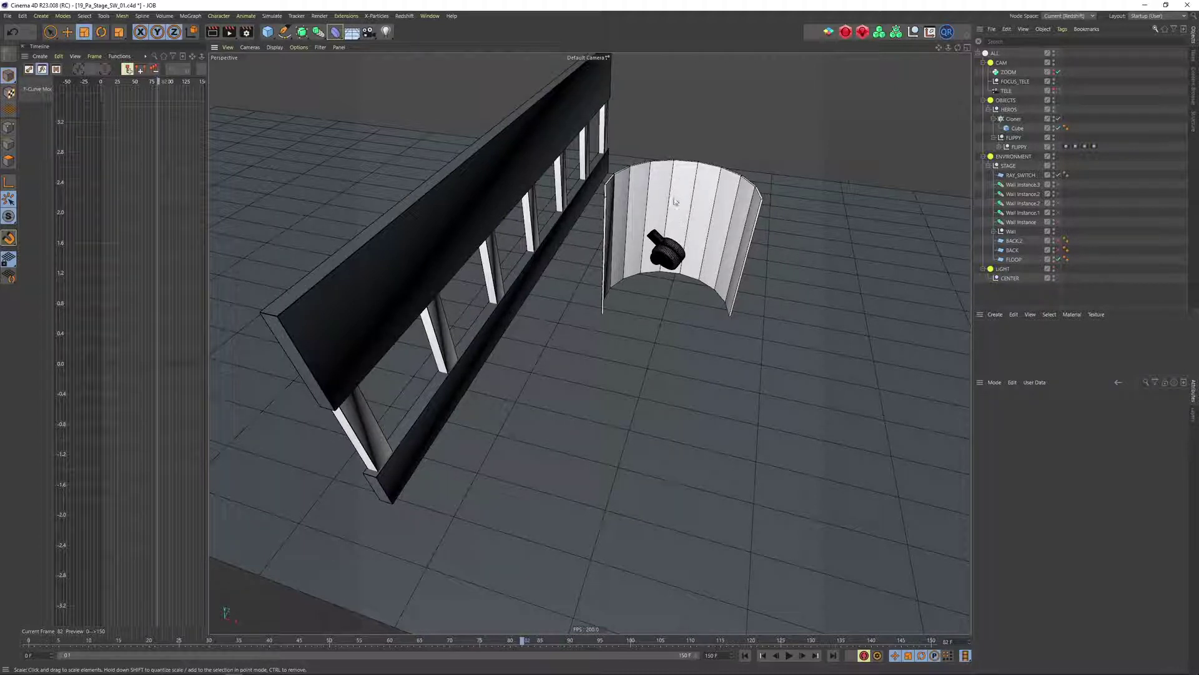
{"action": "left_click", "coordinate": [481, 196]}
{"action": "left_click", "coordinate": [718, 208]}
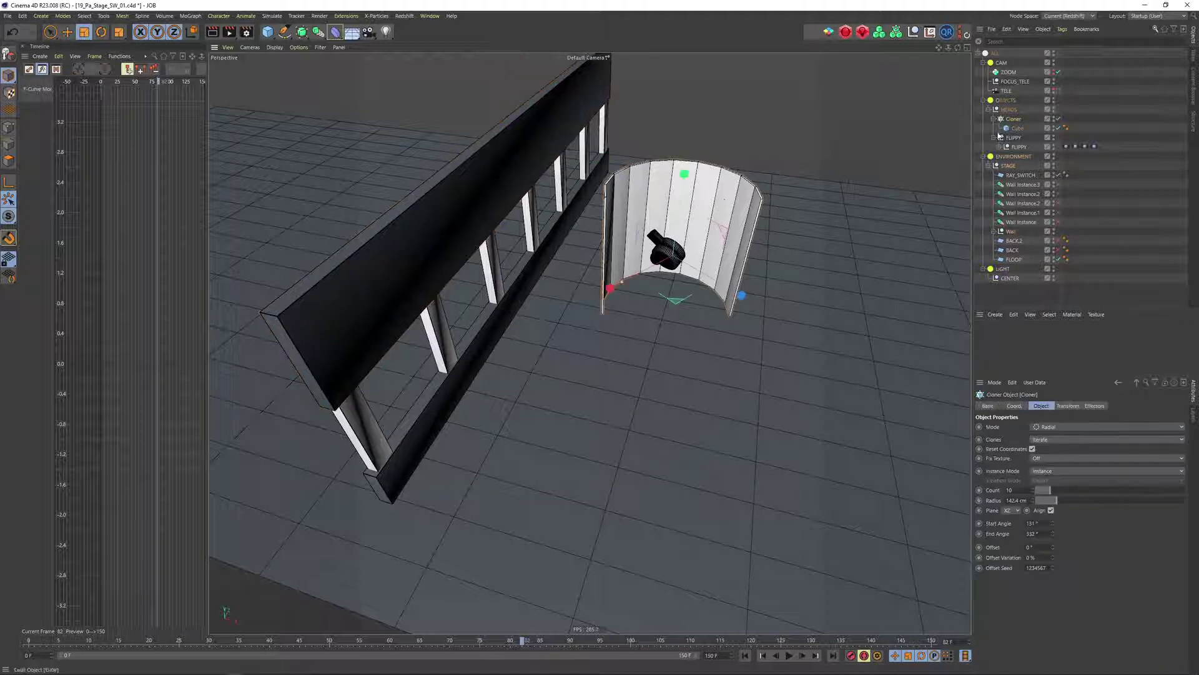
{"action": "left_click", "coordinate": [993, 119]}
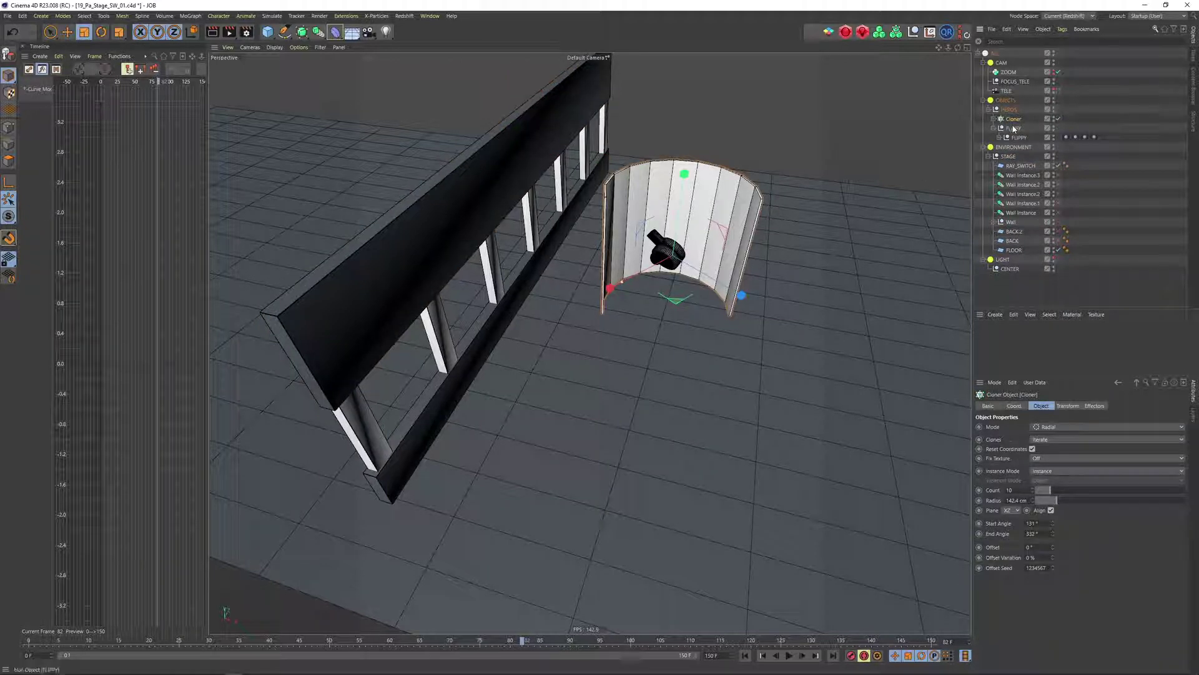
{"action": "left_click", "coordinate": [993, 128]}
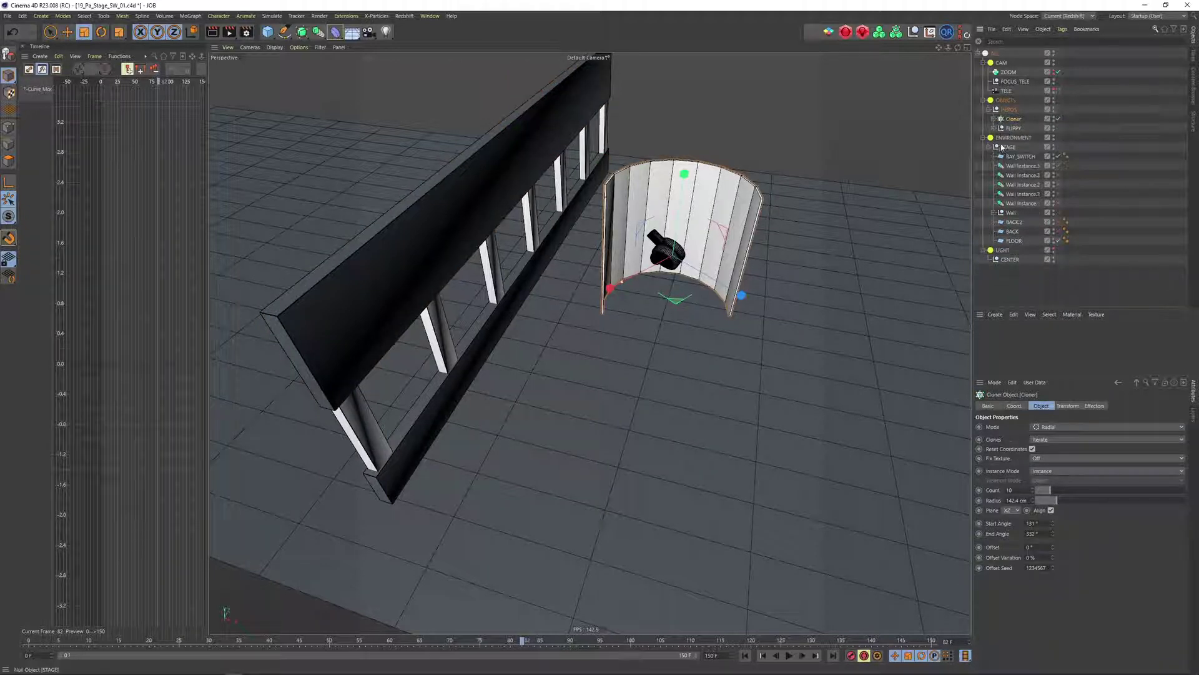
Expand the Wall null in STAGE and delete the unrecognized question-mark tags from its cubes.
{"action": "left_click", "coordinate": [1008, 148]}
{"action": "left_click", "coordinate": [1010, 213]}
{"action": "left_click", "coordinate": [993, 213]}
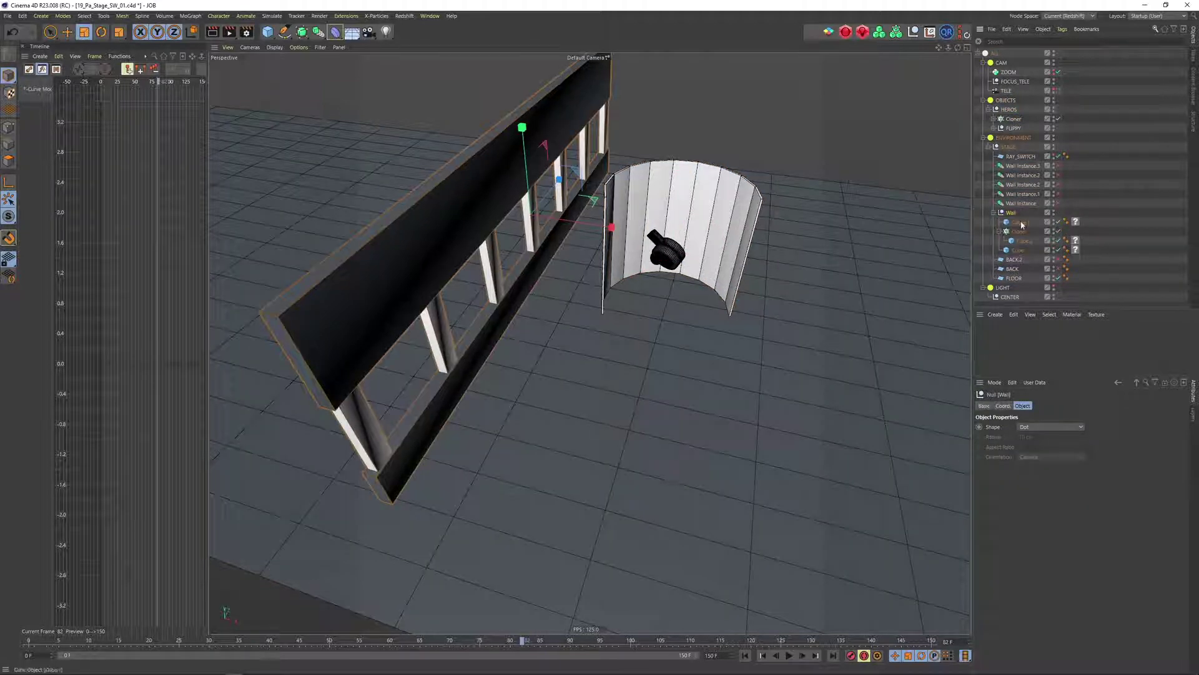
{"action": "left_click_drag", "start_coordinate": [1071, 263], "coordinate": [1070, 265]}
{"action": "key", "text": "Delete"}
Examine how Wall is built from its horizontal beams and grid-array Cloner pillars, then collapse it.
{"action": "left_click", "coordinate": [1019, 223]}
{"action": "left_click_drag", "start_coordinate": [539, 262], "coordinate": [479, 220], "text": "alt"}
{"action": "right_click_drag", "start_coordinate": [479, 220], "coordinate": [523, 230], "text": "alt"}
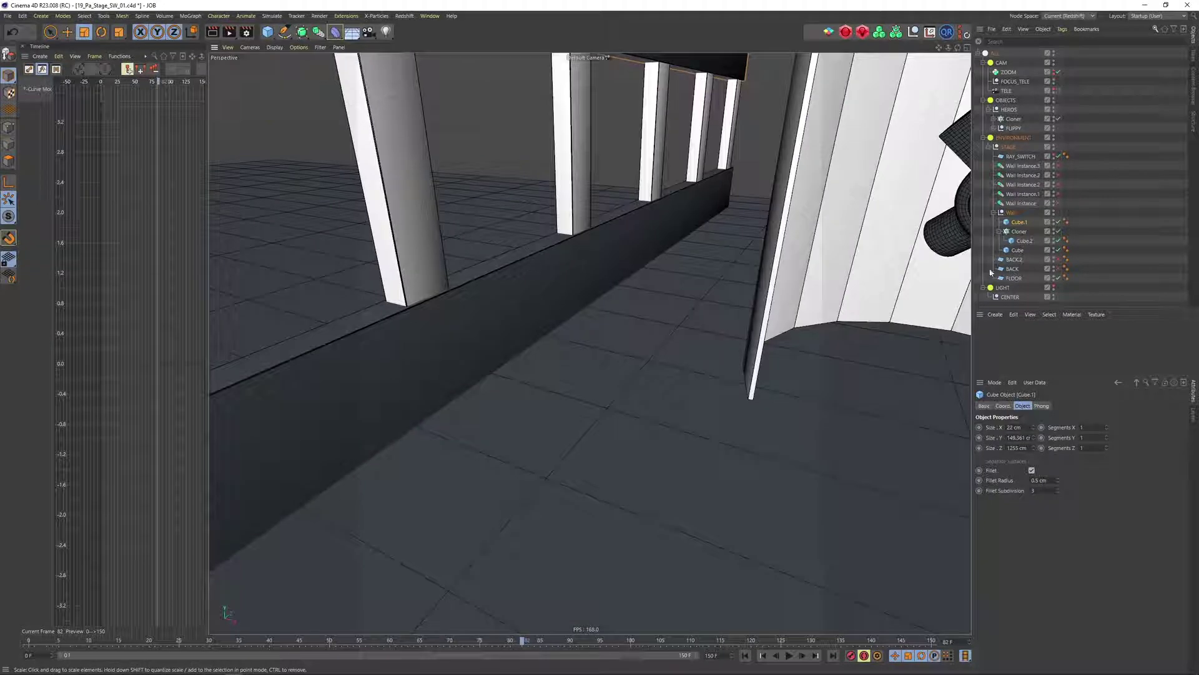
{"action": "left_click", "coordinate": [728, 181]}
{"action": "scroll", "coordinate": [521, 200], "scroll_direction": "down", "scroll_amount": 5}
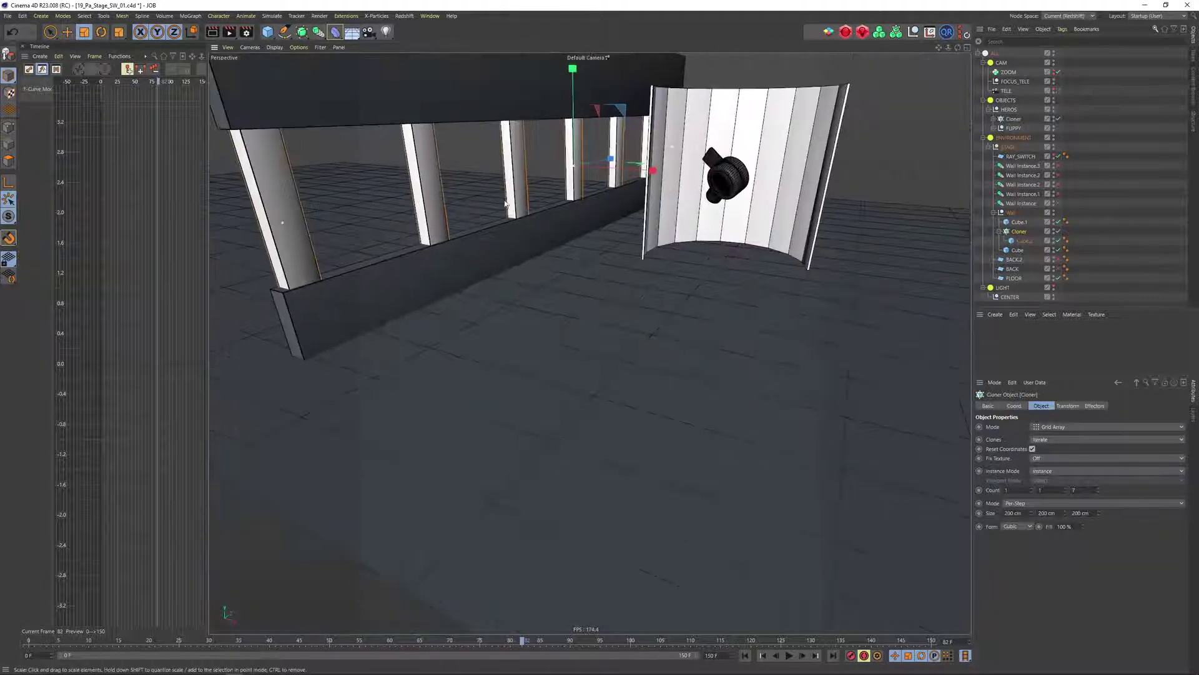
{"action": "middle_click_drag", "start_coordinate": [592, 152], "coordinate": [616, 148], "text": "alt"}
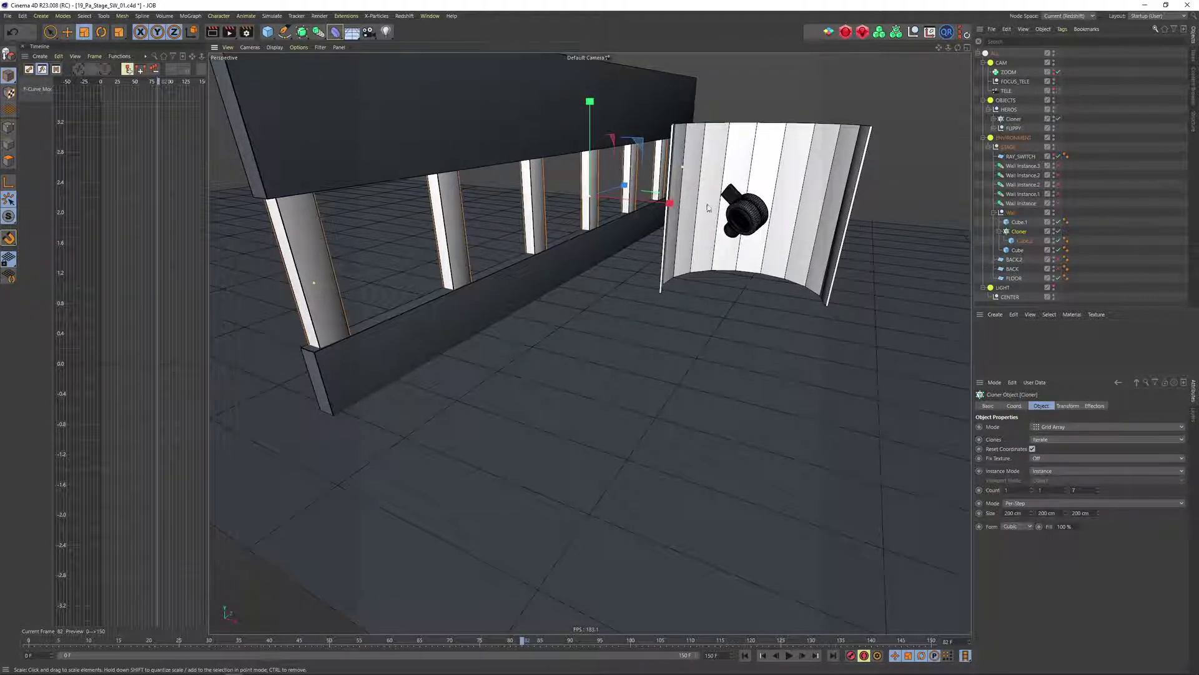
{"action": "left_click_drag", "start_coordinate": [575, 134], "coordinate": [584, 140], "text": "alt"}
{"action": "left_click_drag", "start_coordinate": [719, 174], "coordinate": [750, 218], "text": "alt"}
{"action": "left_click", "coordinate": [994, 213]}
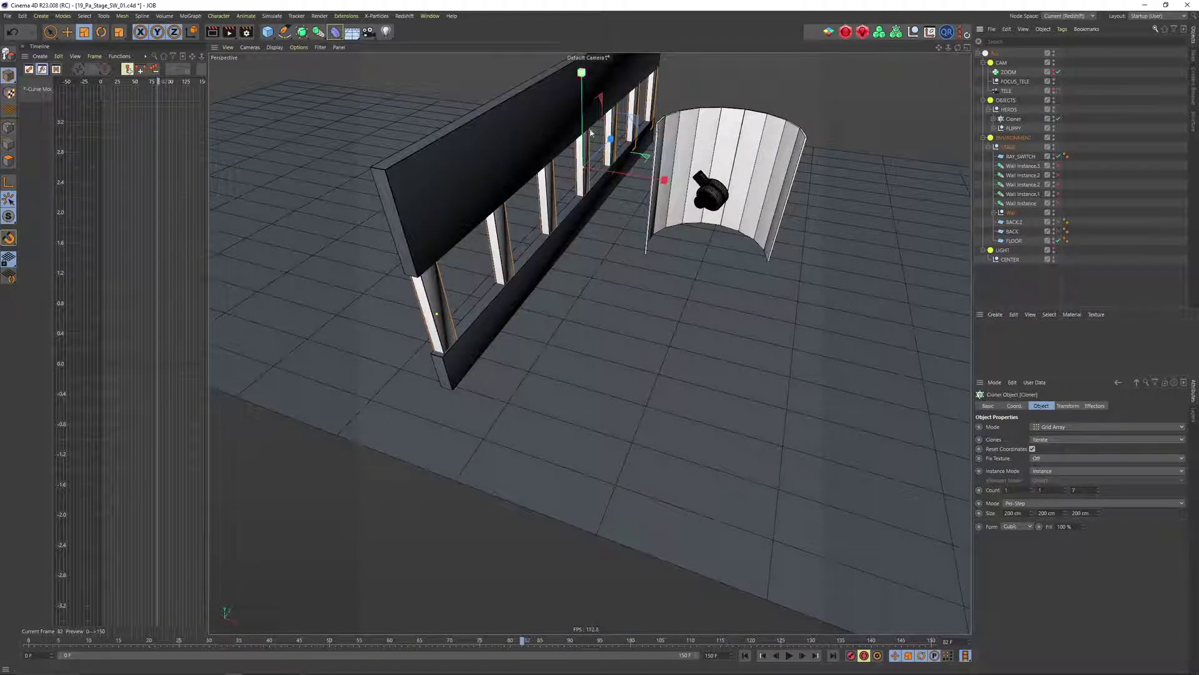
Enable the Wall Instance object that forms the side wall opposite the original Wall.
{"action": "left_click", "coordinate": [1012, 214]}
{"action": "left_click", "coordinate": [1024, 203]}
{"action": "left_click", "coordinate": [1055, 203]}
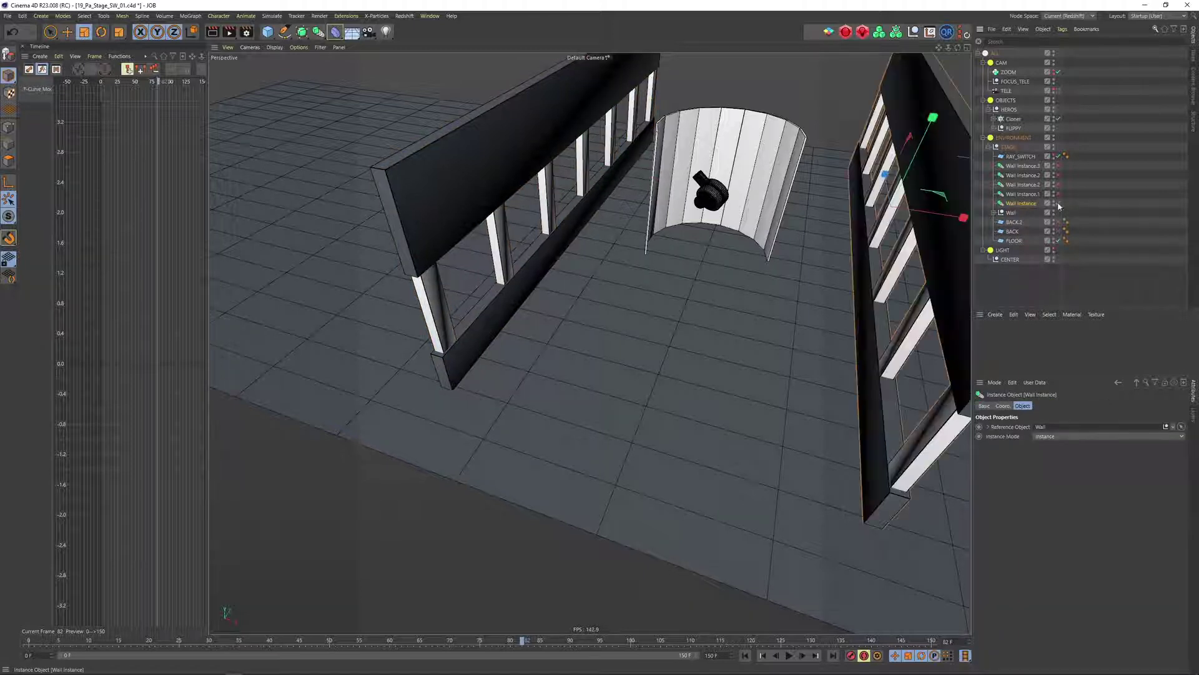
{"action": "right_click_drag", "start_coordinate": [947, 178], "coordinate": [900, 181], "text": "alt"}
{"action": "left_click_drag", "start_coordinate": [943, 181], "coordinate": [993, 187], "text": "alt"}
{"action": "middle_click_drag", "start_coordinate": [994, 181], "coordinate": [942, 190], "text": "alt"}
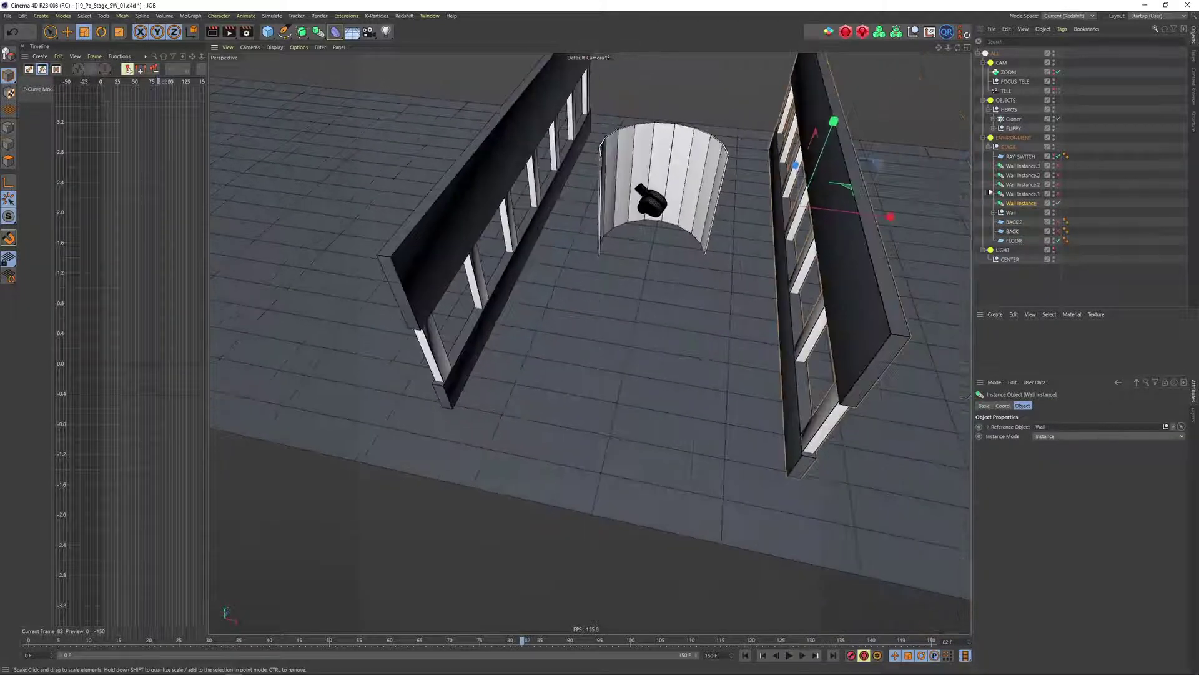
Enable both Wall Instance.2 objects and Wall Instance.3 as the ceiling, leaving the front Wall Instance.1 disabled.
{"action": "left_click", "coordinate": [1054, 194]}
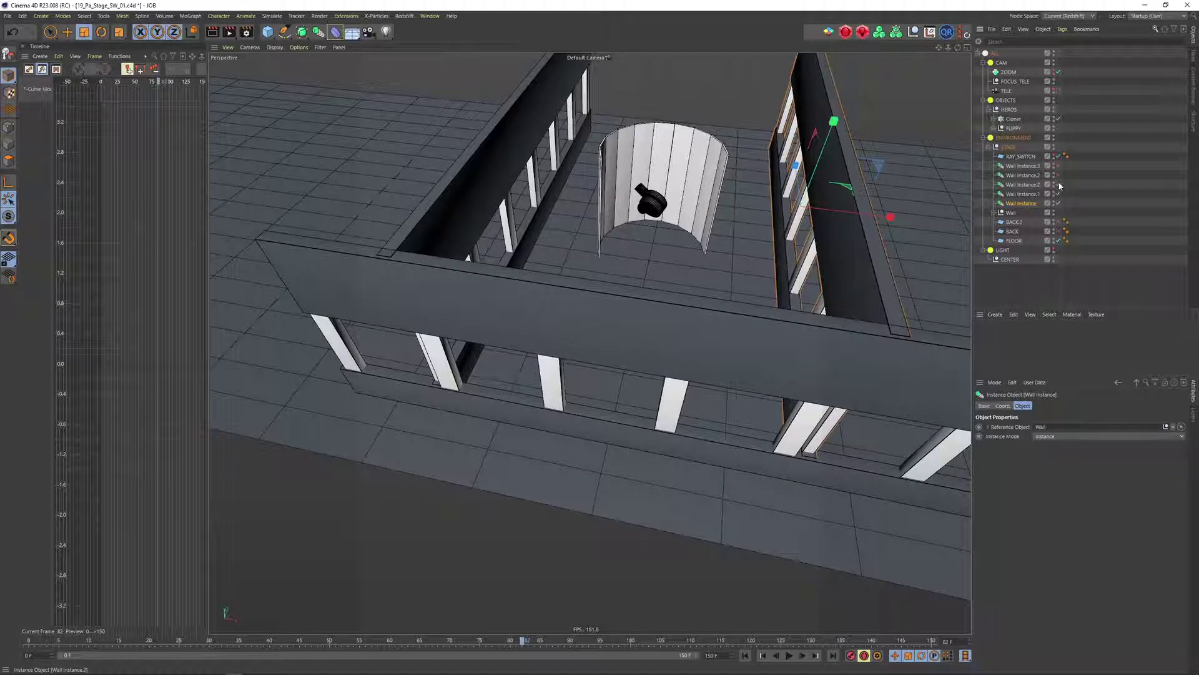
{"action": "left_click", "coordinate": [1058, 185]}
{"action": "left_click", "coordinate": [1058, 195]}
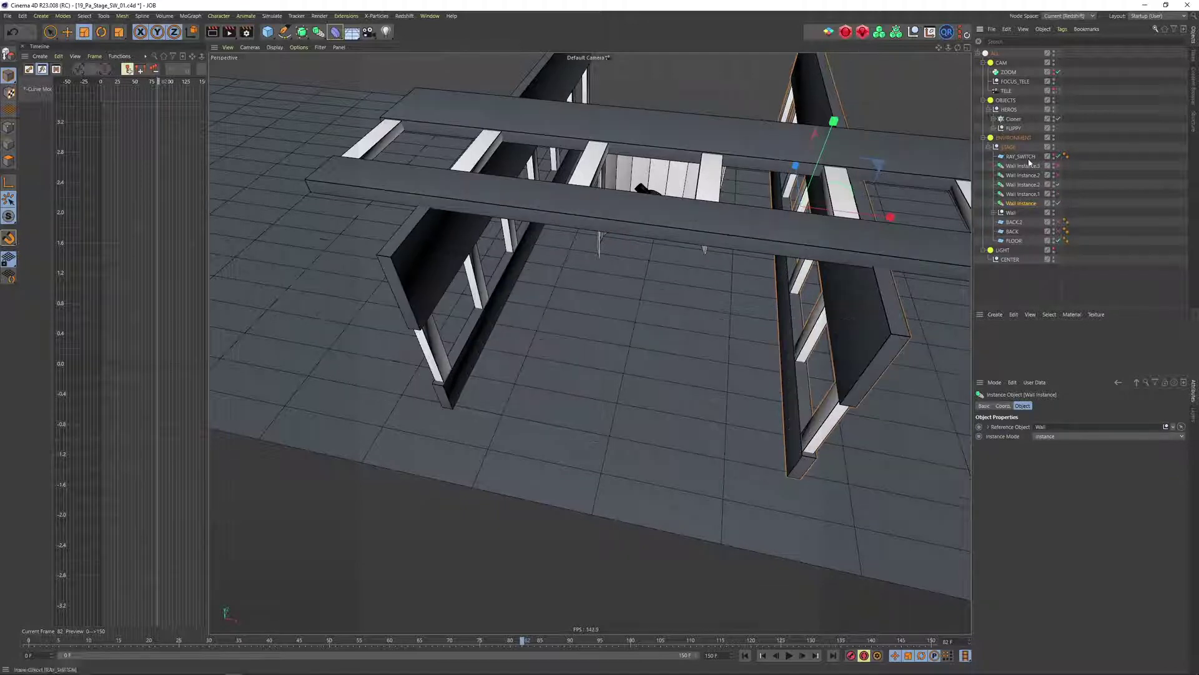
{"action": "left_click_drag", "start_coordinate": [902, 351], "coordinate": [849, 313], "text": "alt"}
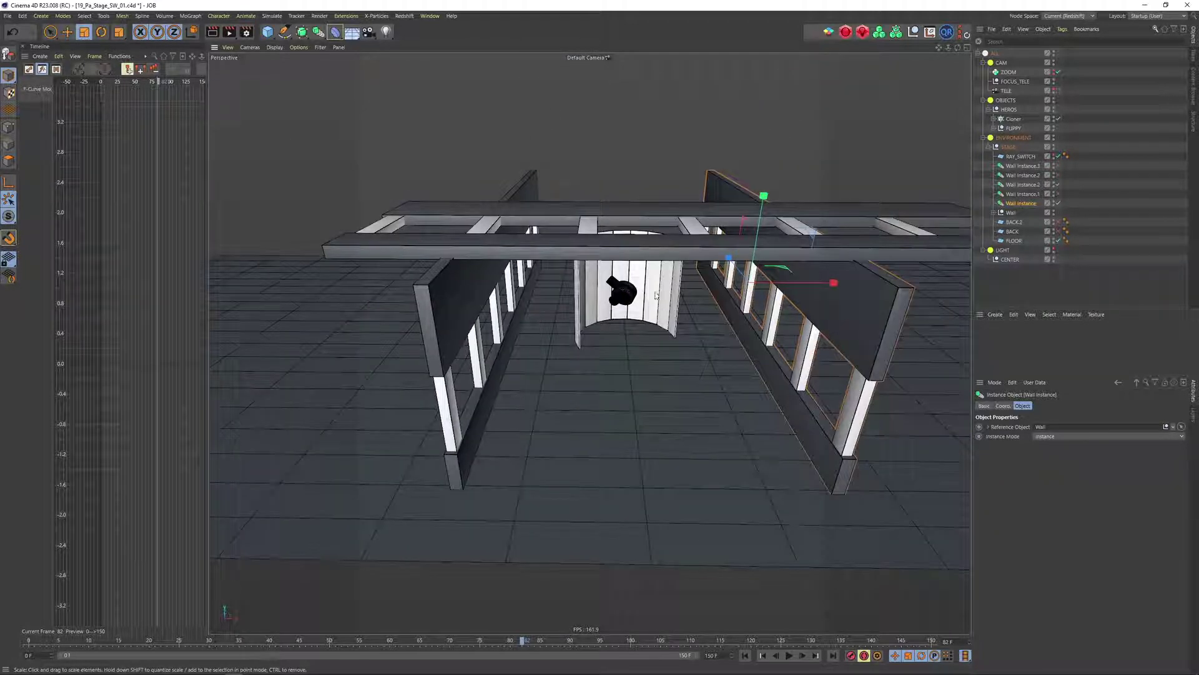
{"action": "left_click", "coordinate": [1058, 174]}
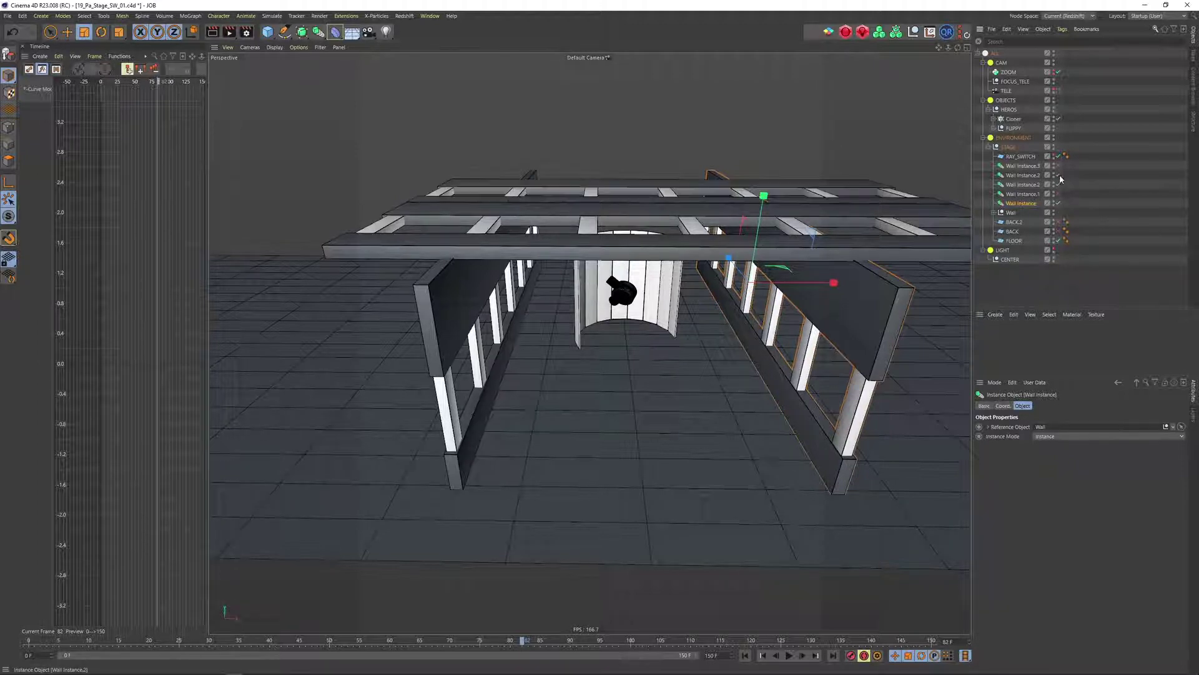
{"action": "left_click", "coordinate": [1058, 167]}
Enable the BACK plane behind the curved backdrop and look over the stage from inside.
{"action": "left_click_drag", "start_coordinate": [652, 187], "coordinate": [931, 200], "text": "alt"}
{"action": "left_click_drag", "start_coordinate": [687, 188], "coordinate": [538, 167], "text": "alt"}
{"action": "mouse_move", "coordinate": [684, 240]}
{"action": "left_mouse_down", "text": "alt"}
{"action": "mouse_move", "coordinate": [700, 254]}
{"action": "mouse_move", "coordinate": [689, 246]}
{"action": "left_mouse_up", "text": "alt"}
{"action": "scroll", "coordinate": [690, 256], "scroll_direction": "up", "scroll_amount": 4}
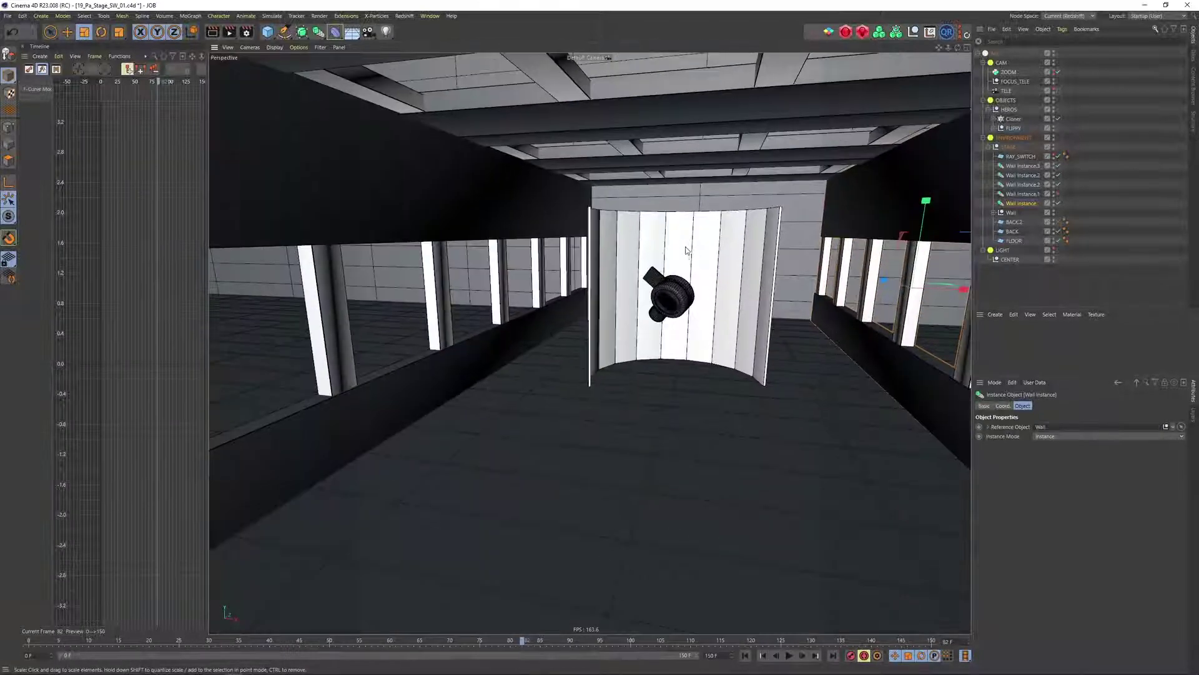
{"action": "left_click_drag", "start_coordinate": [684, 251], "coordinate": [644, 293]}
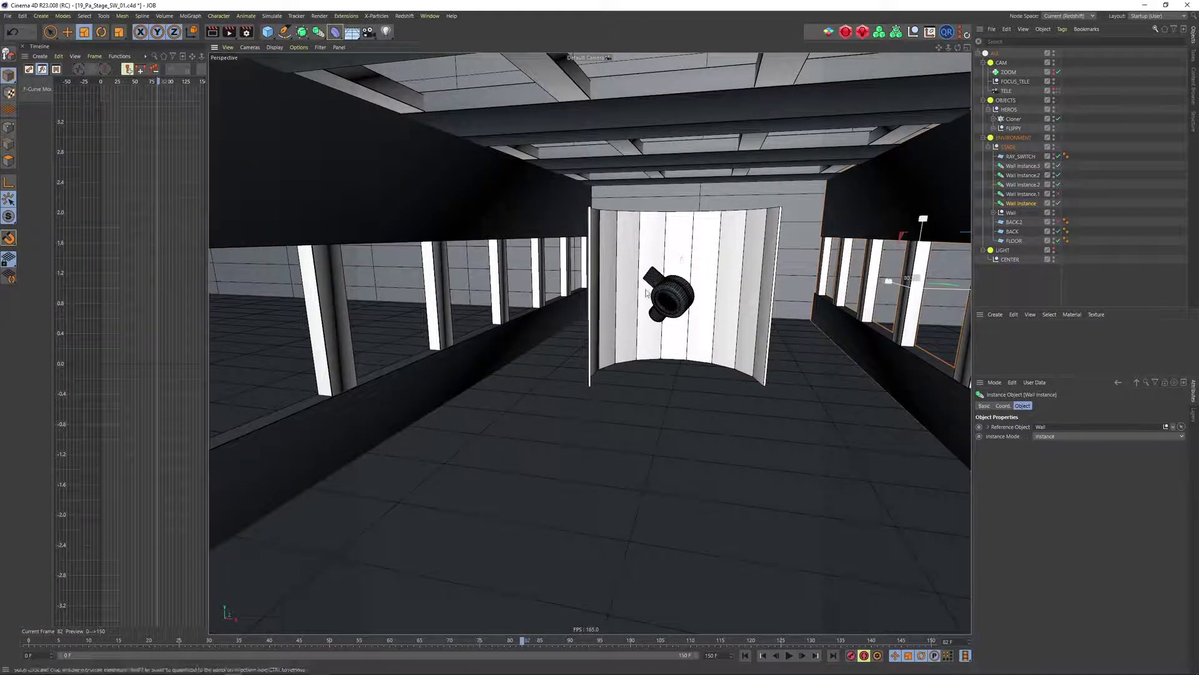
Select the FLOOR plane and examine the assembled walls, ceiling and back plane from outside the stage.
{"action": "left_click", "coordinate": [694, 397]}
{"action": "scroll", "coordinate": [692, 403], "scroll_direction": "down", "scroll_amount": 8}
{"action": "left_click_drag", "start_coordinate": [691, 402], "coordinate": [426, 434], "text": "alt"}
{"action": "scroll", "coordinate": [499, 248], "scroll_direction": "down", "scroll_amount": 5}
{"action": "mouse_move", "coordinate": [498, 247]}
{"action": "left_mouse_down", "text": "alt"}
{"action": "mouse_move", "coordinate": [579, 270]}
{"action": "mouse_move", "coordinate": [752, 241]}
{"action": "mouse_move", "coordinate": [739, 251]}
{"action": "left_mouse_up", "text": "alt"}
{"action": "scroll", "coordinate": [660, 319], "scroll_direction": "up", "scroll_amount": 2}
{"action": "mouse_move", "coordinate": [660, 320]}
{"action": "left_mouse_down", "text": "alt"}
{"action": "mouse_move", "coordinate": [686, 306]}
{"action": "mouse_move", "coordinate": [678, 293]}
{"action": "left_mouse_up", "text": "alt"}
{"action": "scroll", "coordinate": [678, 294], "scroll_direction": "up", "scroll_amount": 4}
{"action": "middle_click_drag", "start_coordinate": [691, 294], "coordinate": [654, 261], "text": "alt"}
{"action": "middle_click_drag", "start_coordinate": [650, 250], "coordinate": [682, 296], "text": "alt"}
{"action": "right_click_drag", "start_coordinate": [659, 297], "coordinate": [677, 285], "text": "alt"}
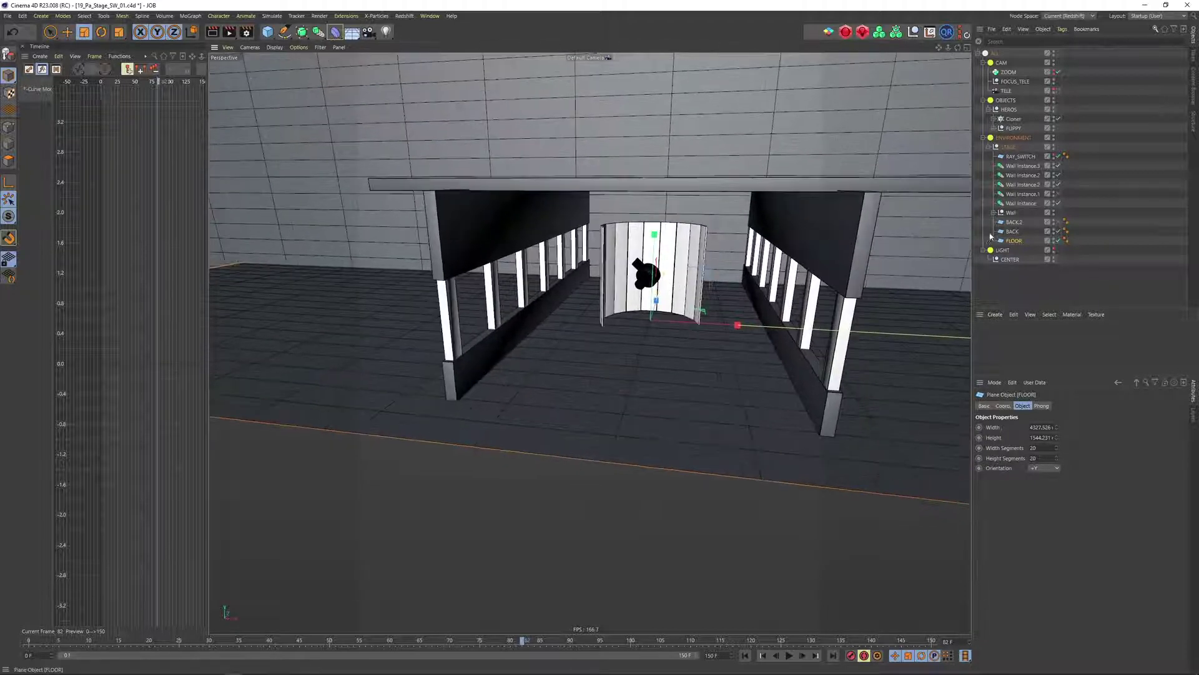
Enable the BACK.2 plane and select the TELE camera to check where it stands in the stage.
{"action": "left_click", "coordinate": [1059, 222]}
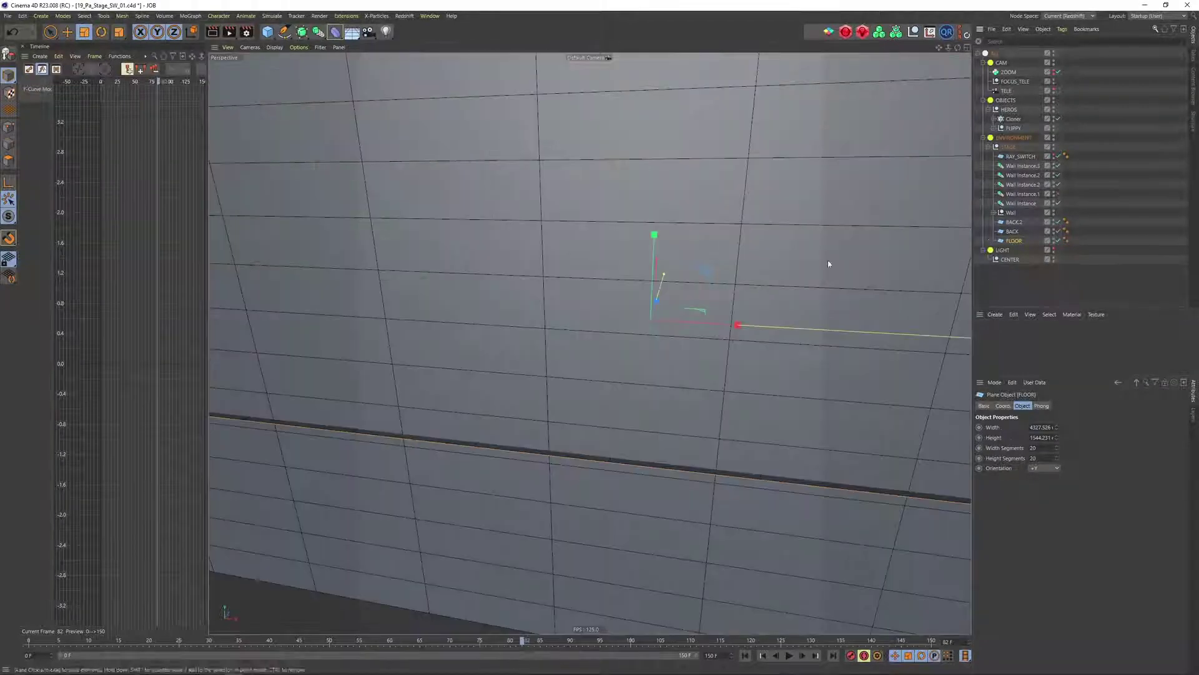
{"action": "right_click_drag", "start_coordinate": [664, 238], "coordinate": [643, 206], "text": "alt"}
{"action": "left_click_drag", "start_coordinate": [643, 206], "coordinate": [709, 326], "text": "alt"}
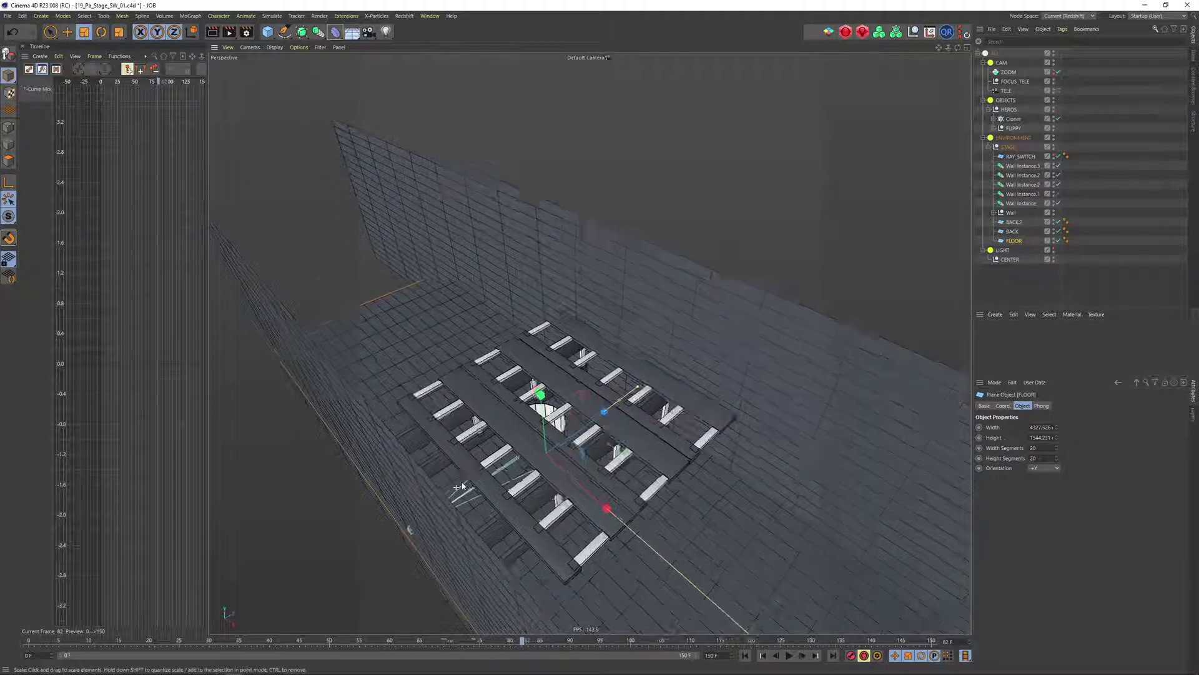
{"action": "right_click_drag", "start_coordinate": [458, 489], "coordinate": [501, 453], "text": "alt"}
{"action": "left_click_drag", "start_coordinate": [501, 453], "coordinate": [388, 434], "text": "alt"}
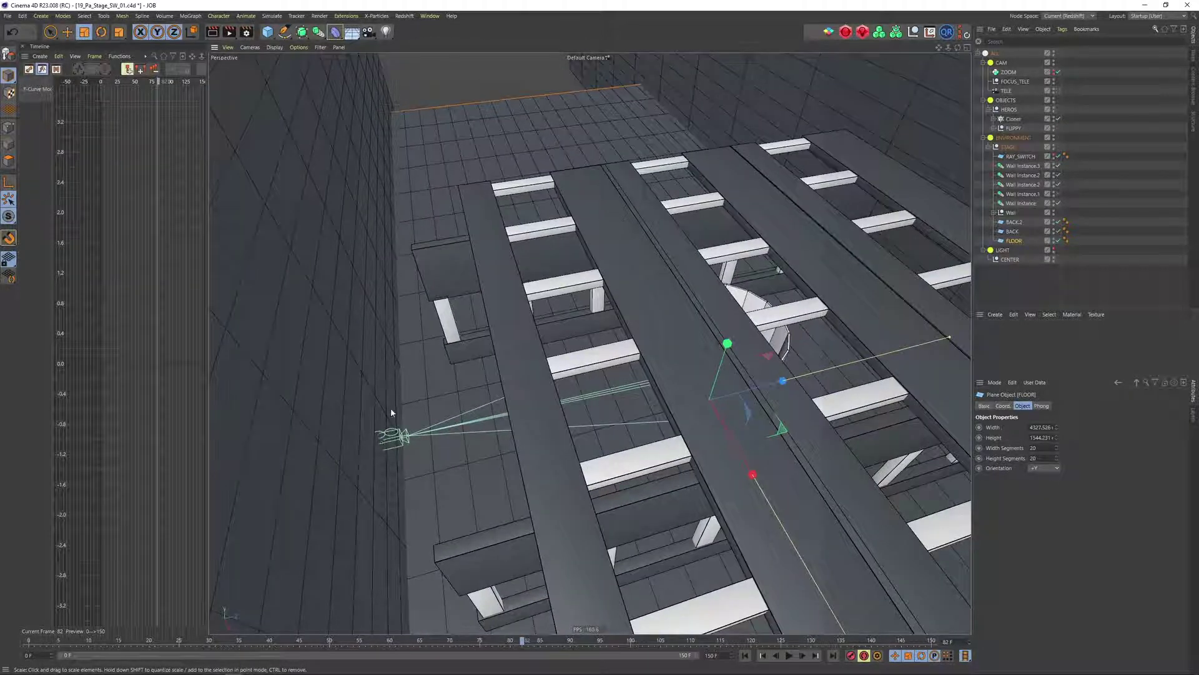
{"action": "left_click", "coordinate": [1006, 91]}
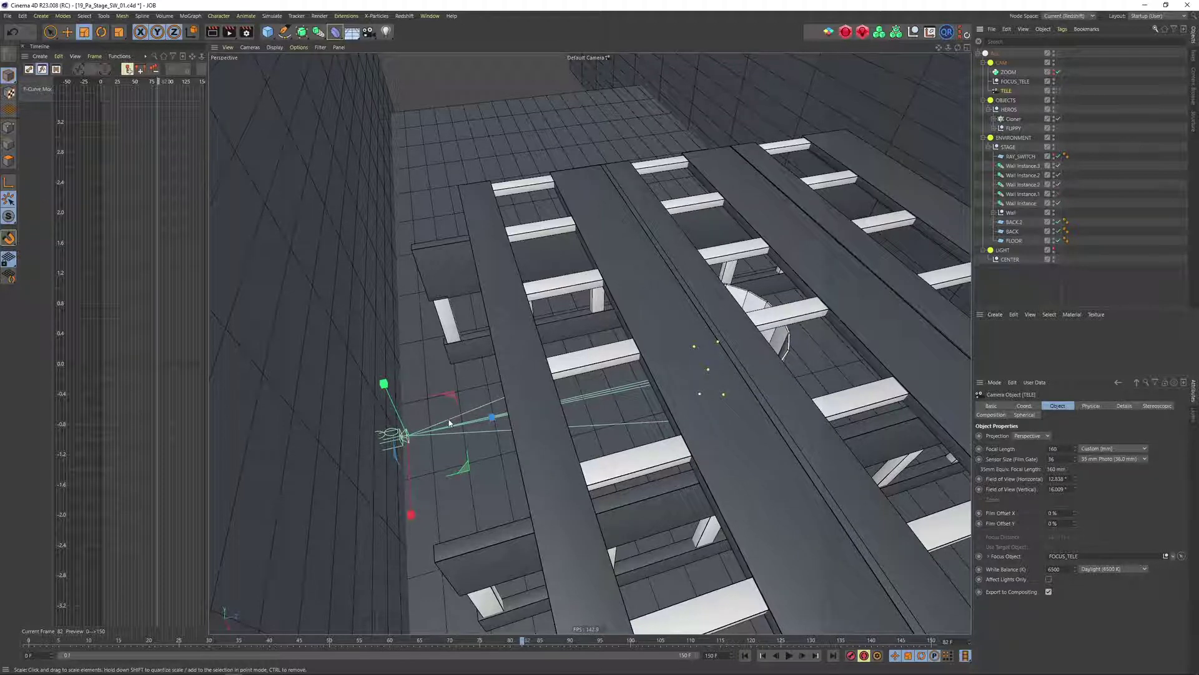
Try moving the BACK.2 plane about 1150 cm outward and resizing the FLOOR plane to reach it.
{"action": "left_click", "coordinate": [363, 393]}
{"action": "key", "text": "space"}
{"action": "scroll", "coordinate": [407, 340], "scroll_direction": "down", "scroll_amount": 10}
{"action": "left_click_drag", "start_coordinate": [408, 340], "coordinate": [437, 325], "text": "alt"}
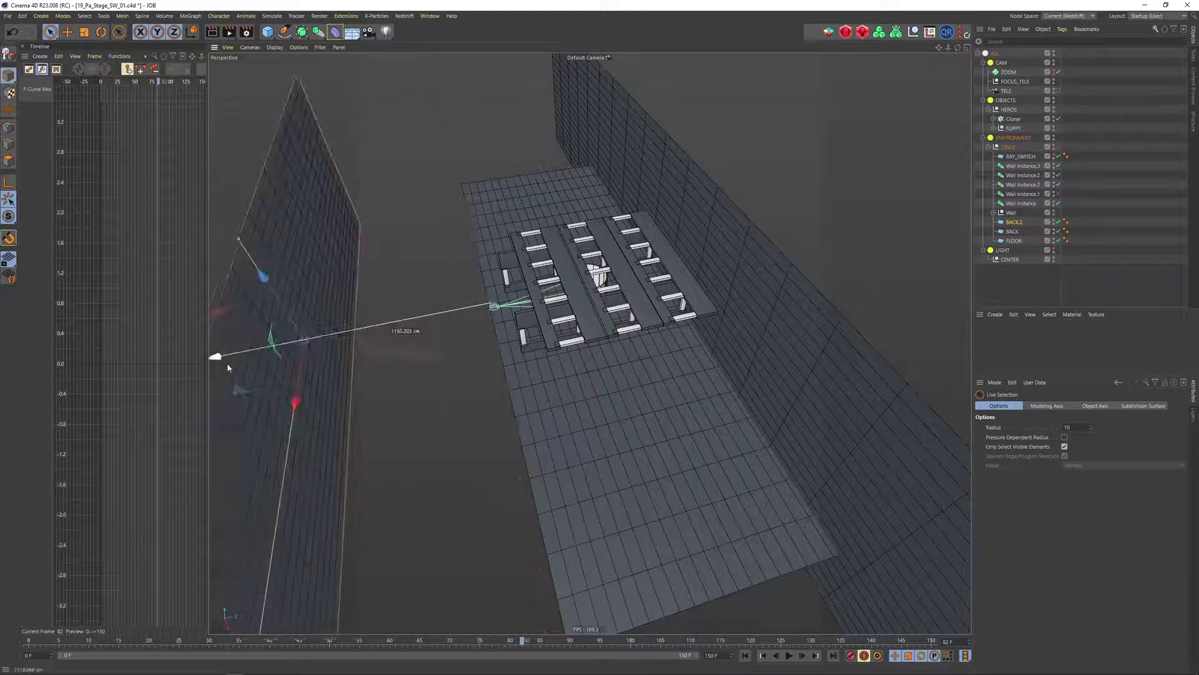
{"action": "left_click", "coordinate": [542, 333]}
{"action": "left_click_drag", "start_coordinate": [678, 282], "coordinate": [759, 265]}
Undo the FLOOR resize and the BACK.2 move.
{"action": "key", "text": "ctrl+z"}
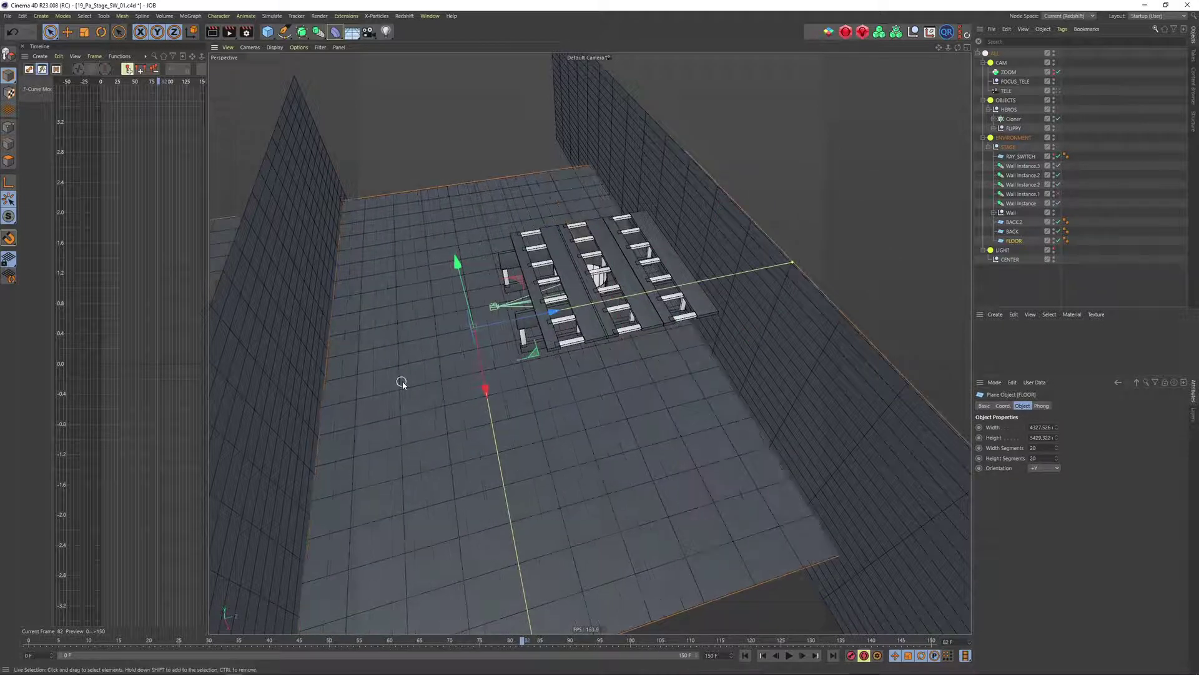
{"action": "key", "text": "ctrl+z"}
{"action": "key", "text": "ctrl+z"}
{"action": "key", "text": "ctrl+z"}
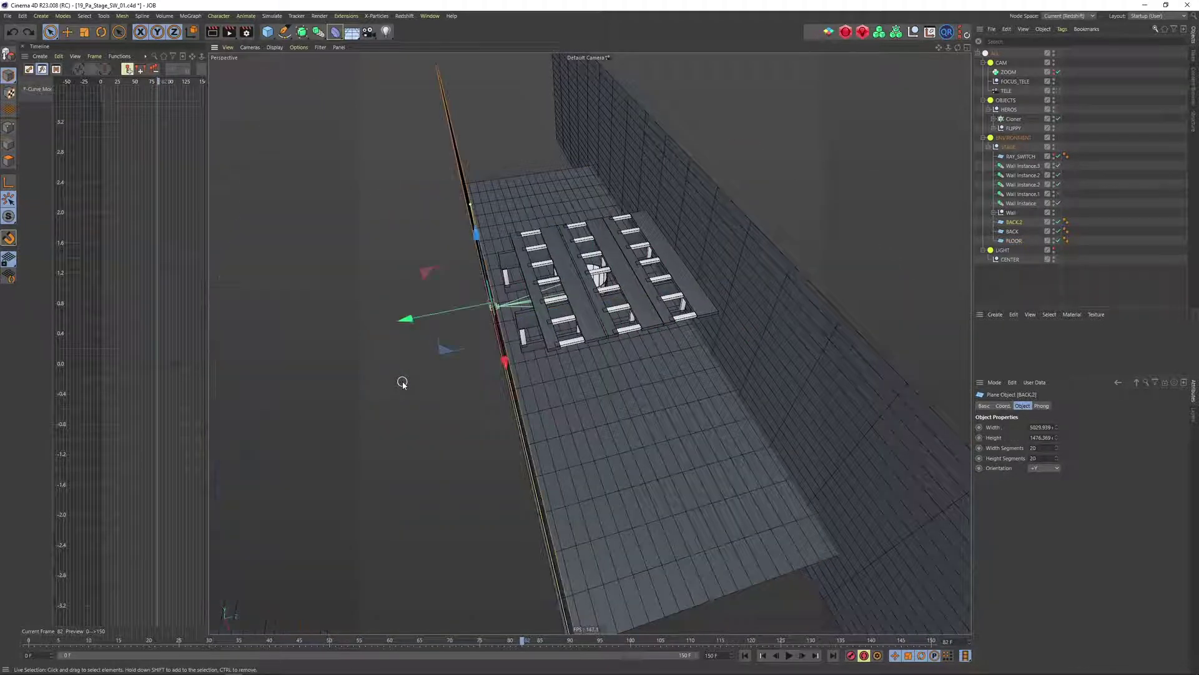
Clear the selection and look over the whole stage from above.
{"action": "left_click", "coordinate": [425, 306]}
{"action": "left_click_drag", "start_coordinate": [593, 275], "coordinate": [804, 249], "text": "alt"}
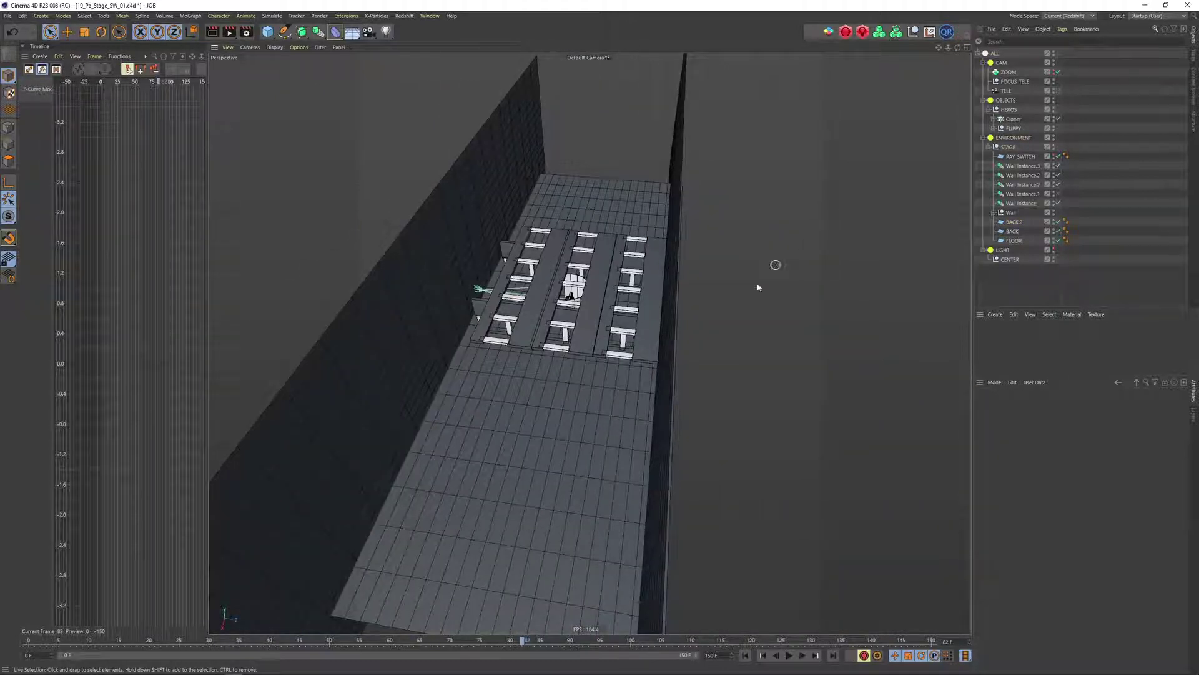
{"action": "scroll", "coordinate": [569, 297], "scroll_direction": "up", "scroll_amount": 5}
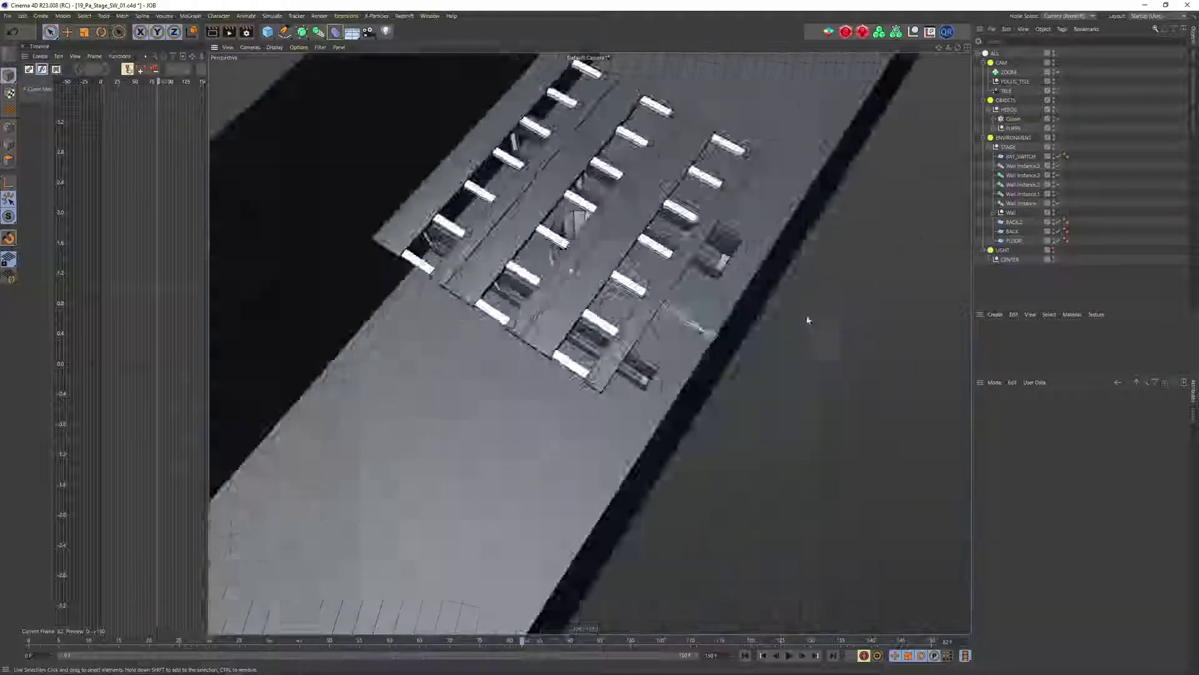